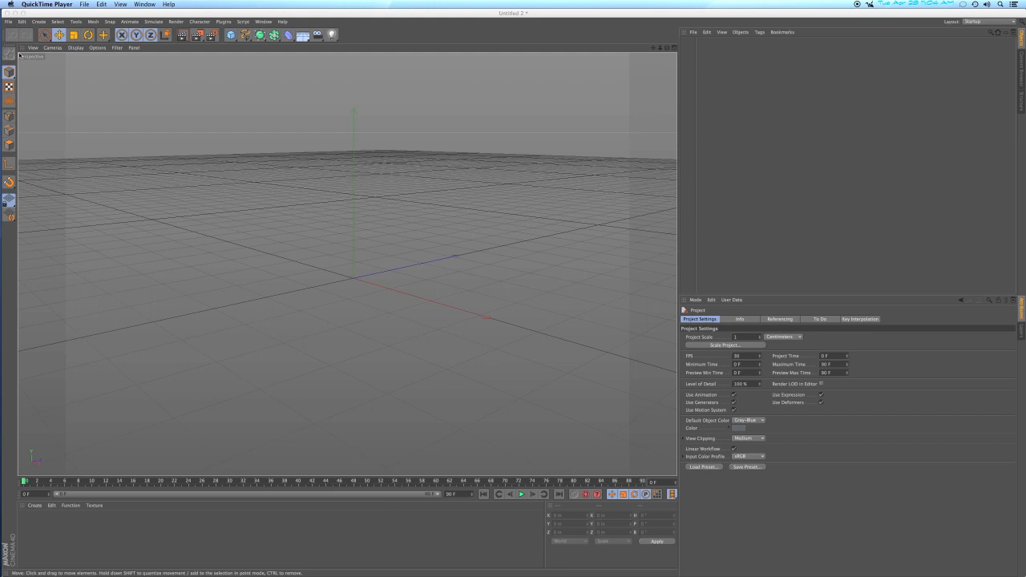
pyautogui.moveTo(19, 54)
pyautogui.mouseDown()
pyautogui.moveTo(525, 415)
pyautogui.moveTo(627, 473)
pyautogui.moveTo(675, 478)
pyautogui.mouseUp()
pyautogui.moveTo(682, 40); pyautogui.dragTo(744, 103)
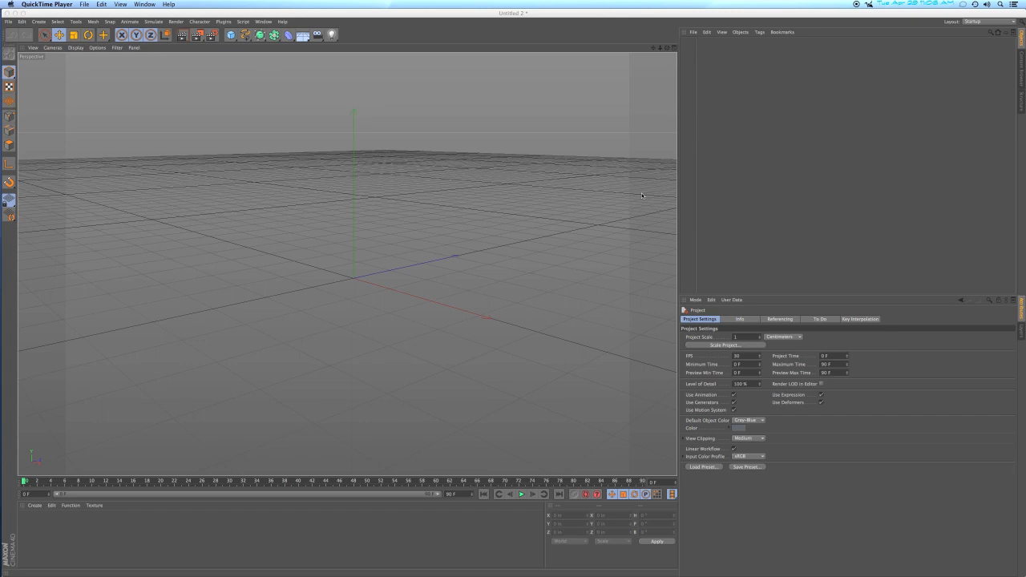
# Step: Widen the perspective viewport by narrowing the object and attribute area beside it
pyautogui.click(678, 241)
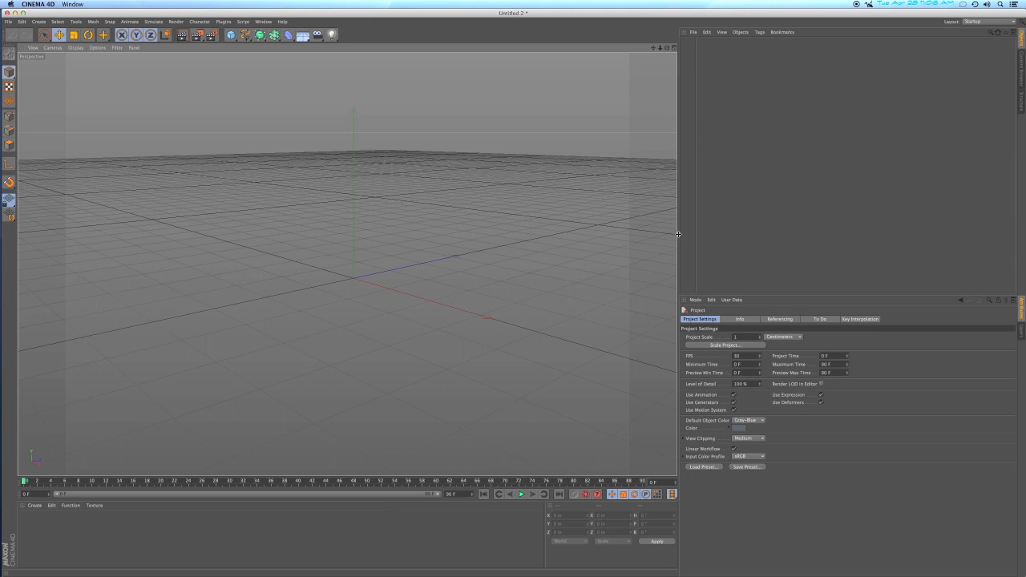
pyautogui.moveTo(678, 234)
pyautogui.mouseDown()
pyautogui.moveTo(781, 236)
pyautogui.moveTo(679, 242)
pyautogui.mouseUp()
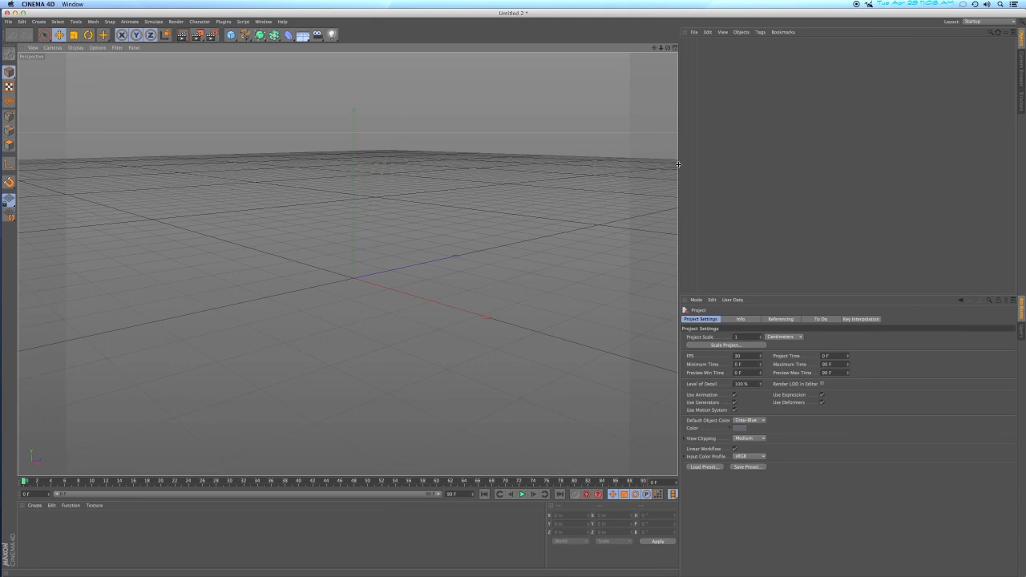
pyautogui.moveTo(678, 165); pyautogui.dragTo(811, 168)
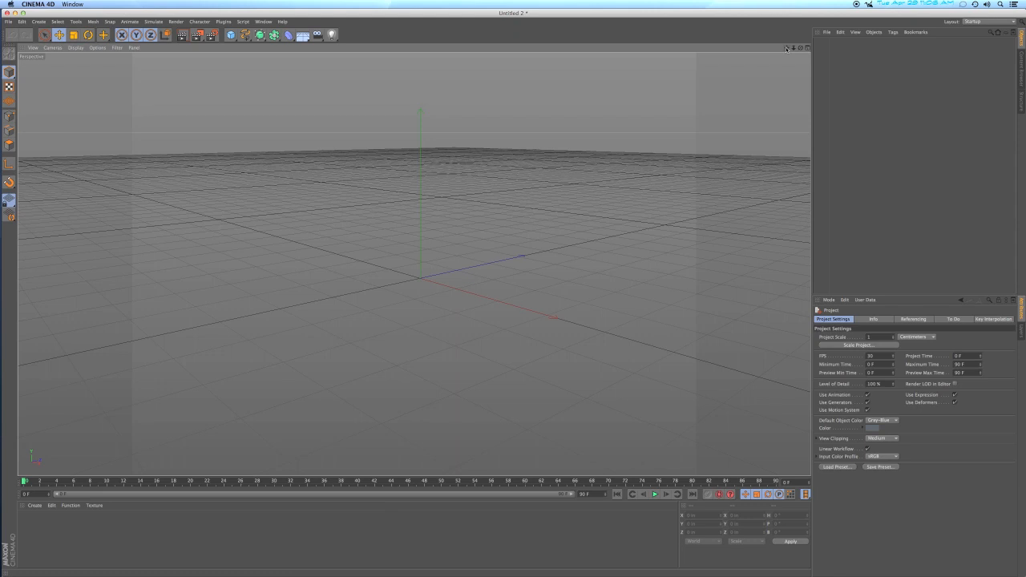
# Step: Show the perspective, top, right and front views together and slightly shift the dividers between them
pyautogui.moveTo(787, 49); pyautogui.dragTo(414, 263)
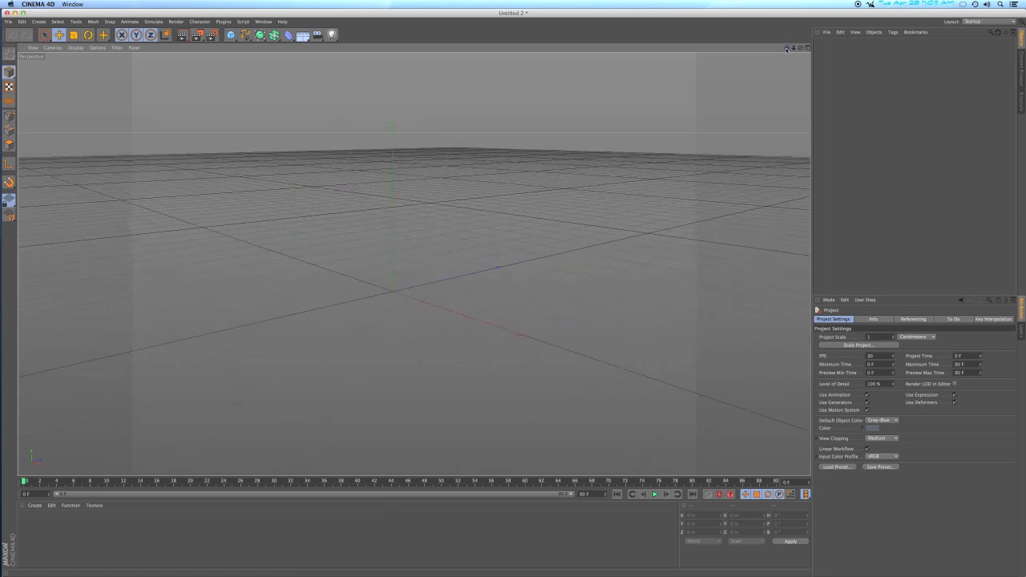
pyautogui.moveTo(795, 50); pyautogui.dragTo(414, 264)
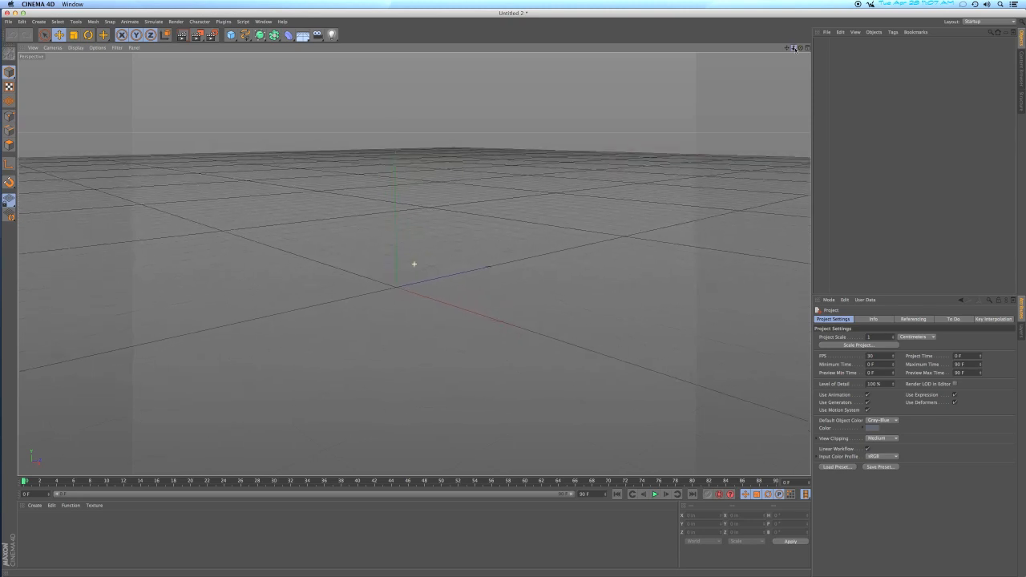
pyautogui.moveTo(804, 48); pyautogui.dragTo(413, 263)
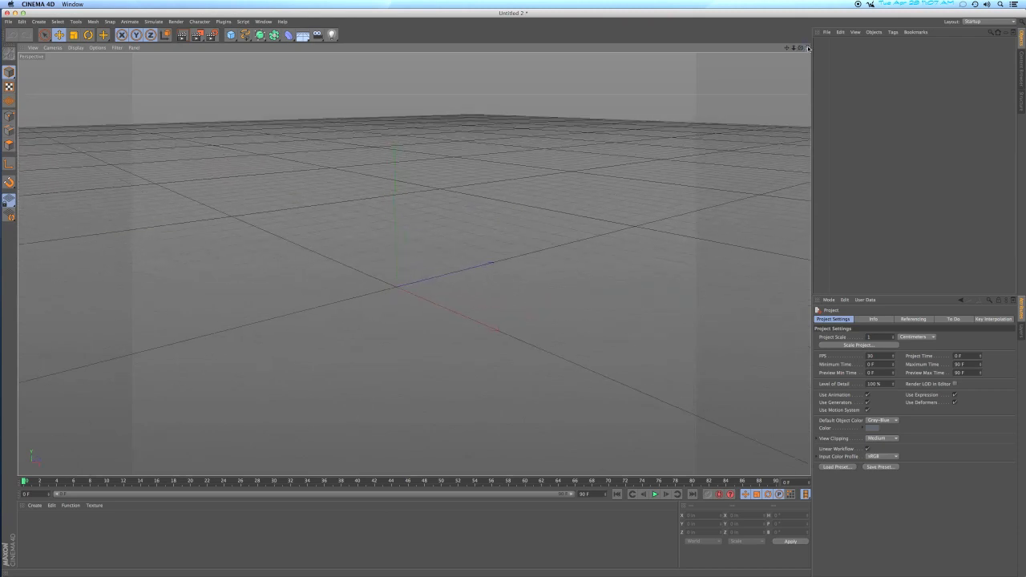
pyautogui.click(808, 48)
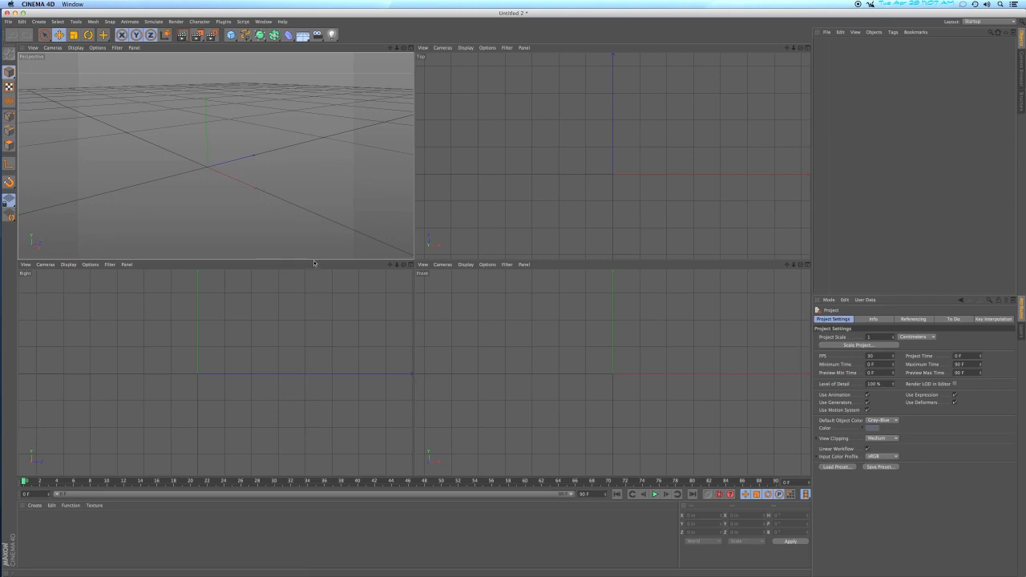
pyautogui.moveTo(313, 260)
pyautogui.mouseDown()
pyautogui.moveTo(305, 360)
pyautogui.moveTo(303, 265)
pyautogui.mouseUp()
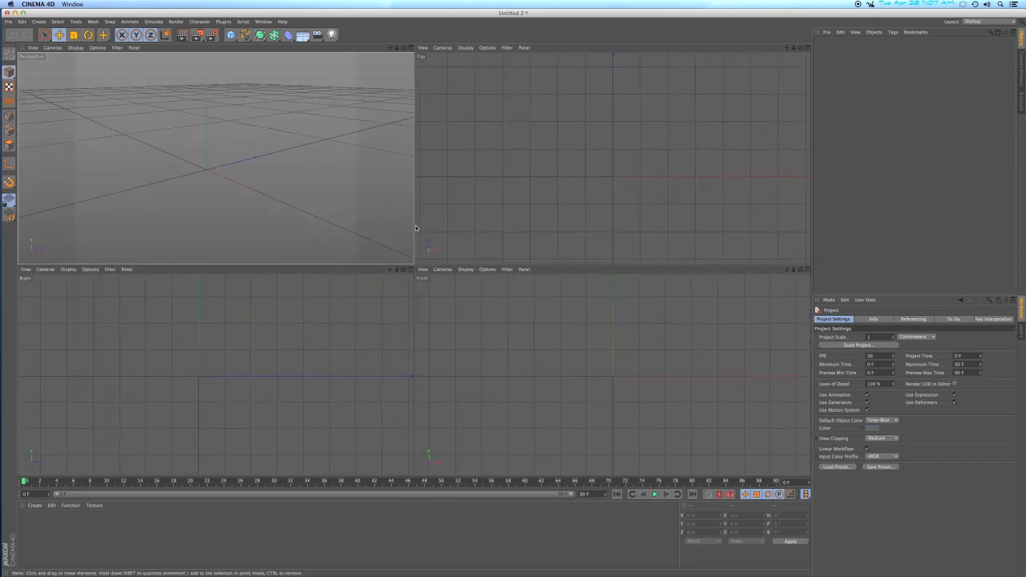
pyautogui.moveTo(415, 228)
pyautogui.mouseDown()
pyautogui.moveTo(522, 226)
pyautogui.moveTo(405, 231)
pyautogui.mouseUp()
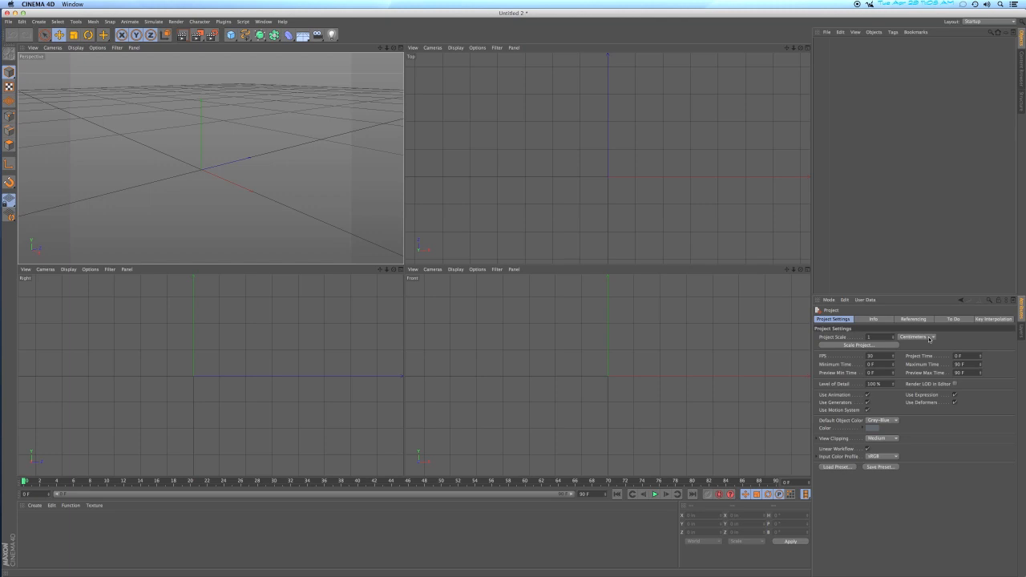
# Step: Set the project scale unit to Inches
pyautogui.click(930, 337)
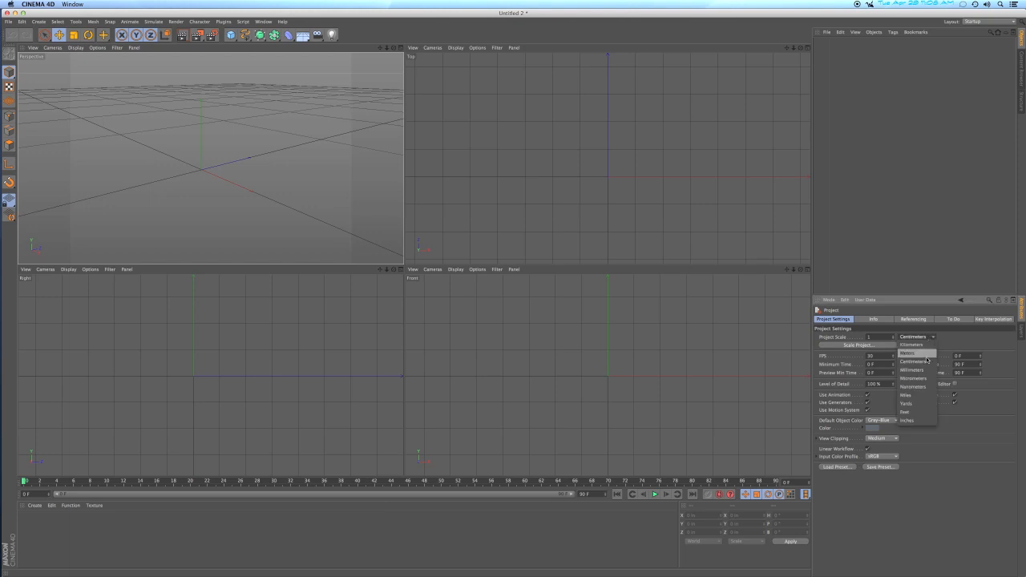
pyautogui.click(921, 423)
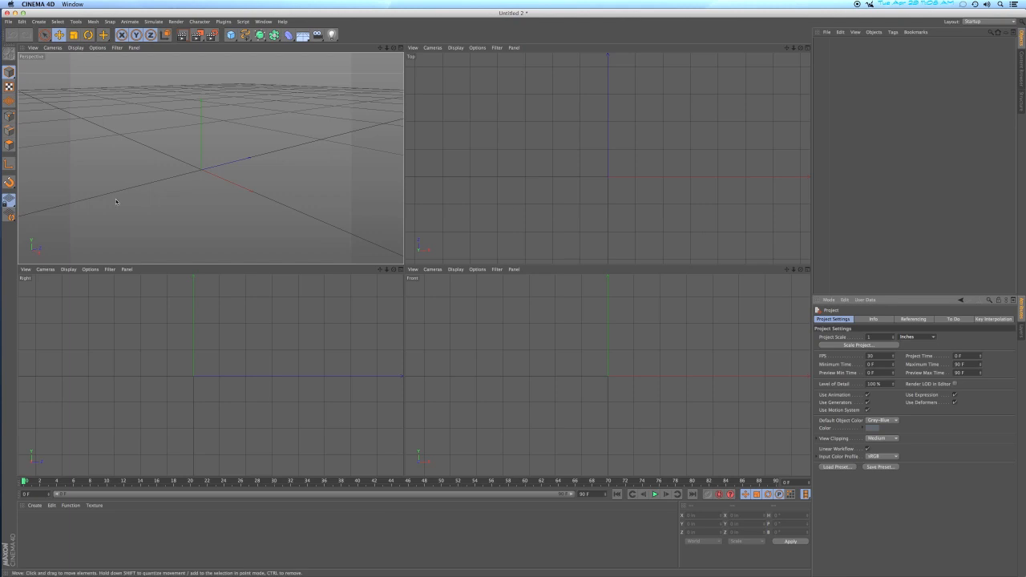
# Step: Switch to Vectorworks and send the Theatre Model Box drawing to Cinema 4D, accepting the preset update merge options
pyautogui.click(3, 177)
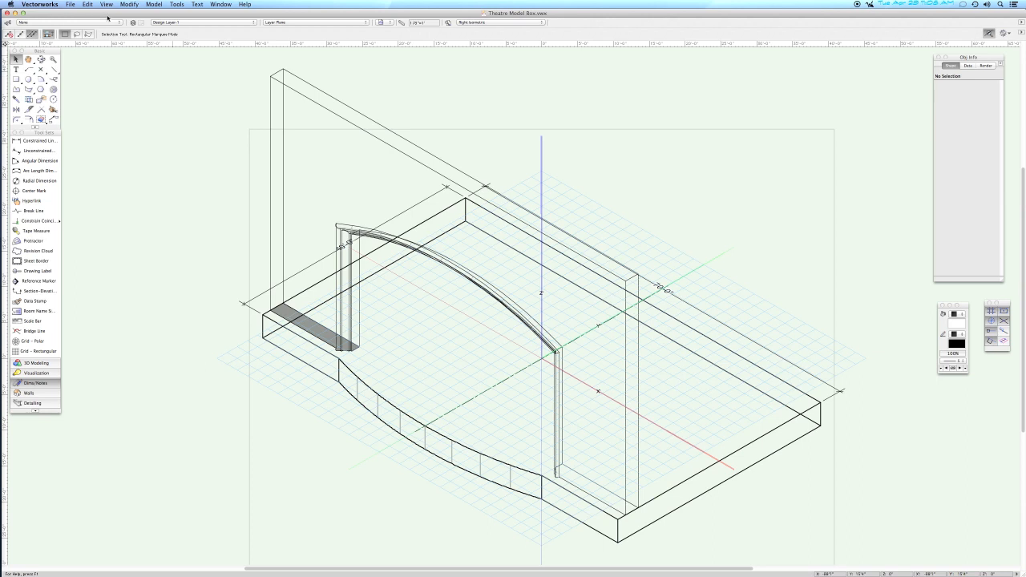
pyautogui.click(71, 5)
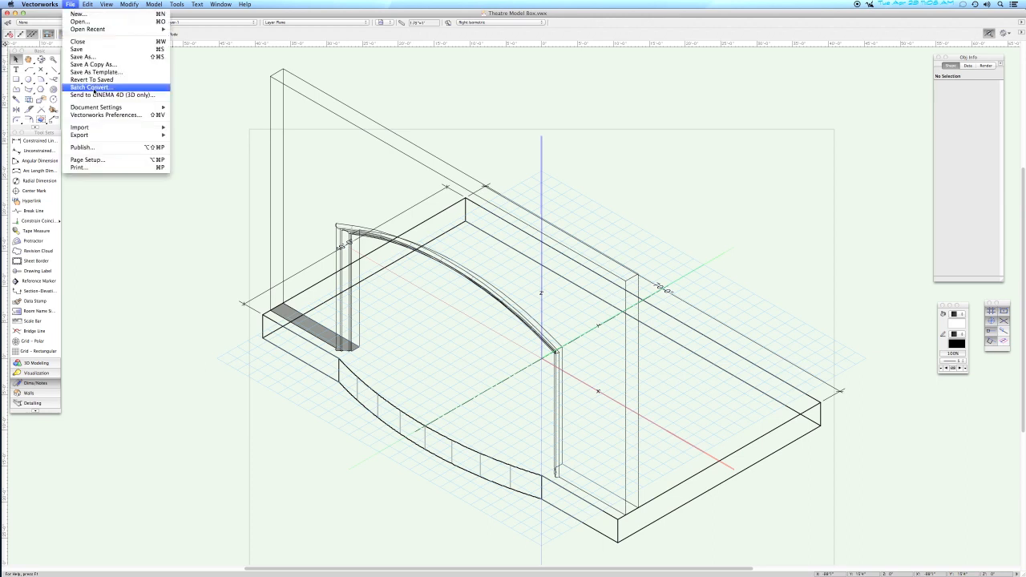
pyautogui.click(139, 96)
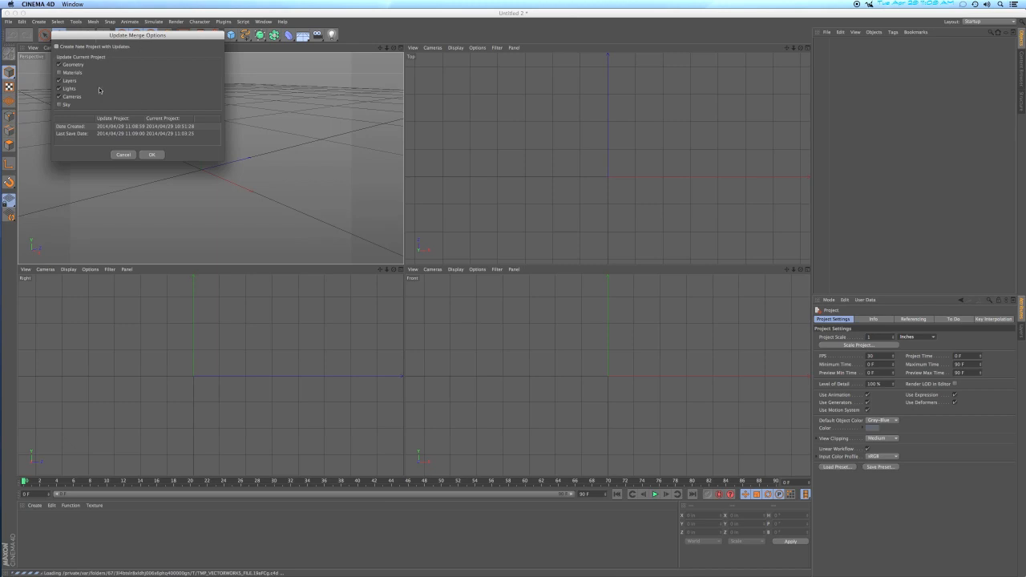
pyautogui.click(150, 155)
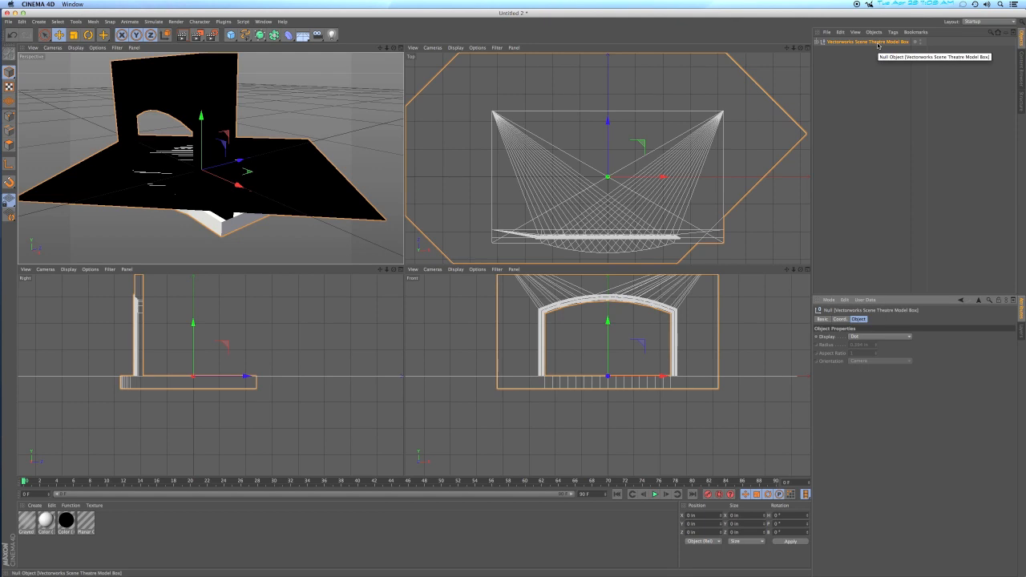
# Step: Expand the imported scene hierarchy down to Design Layer-1 and examine its Extrude and Solid Addition objects
pyautogui.click(817, 43)
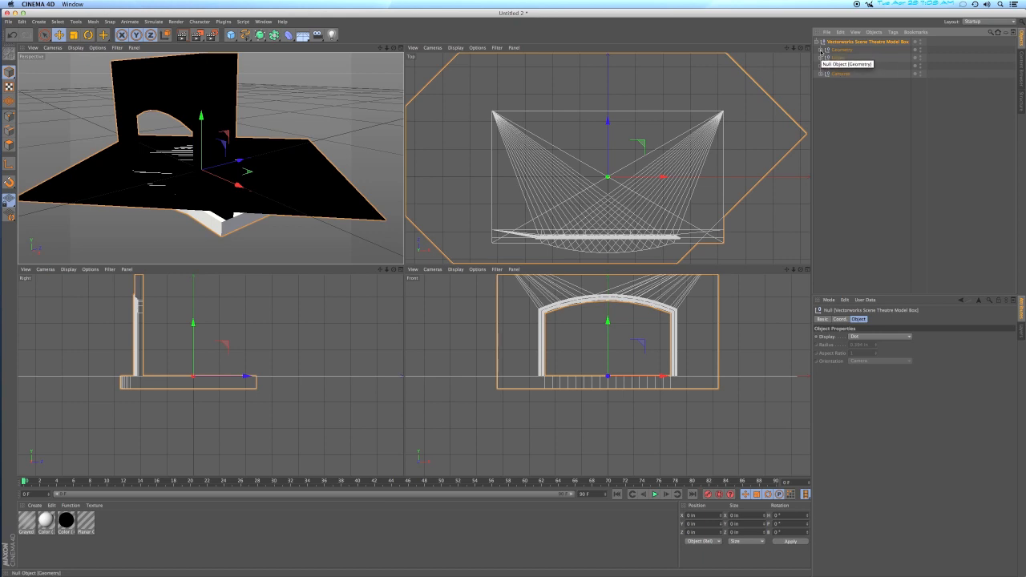
pyautogui.click(820, 50)
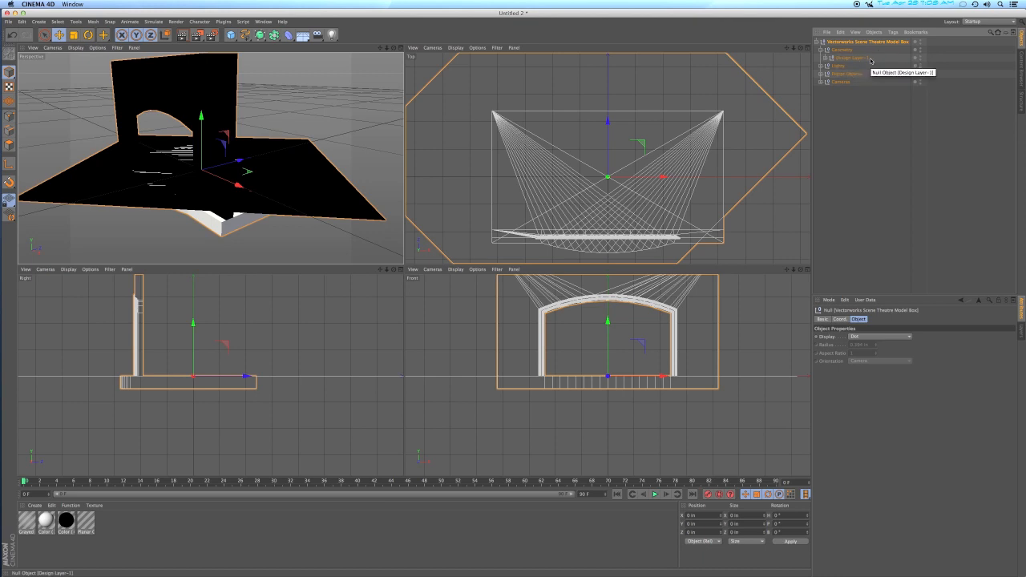
pyautogui.click(825, 59)
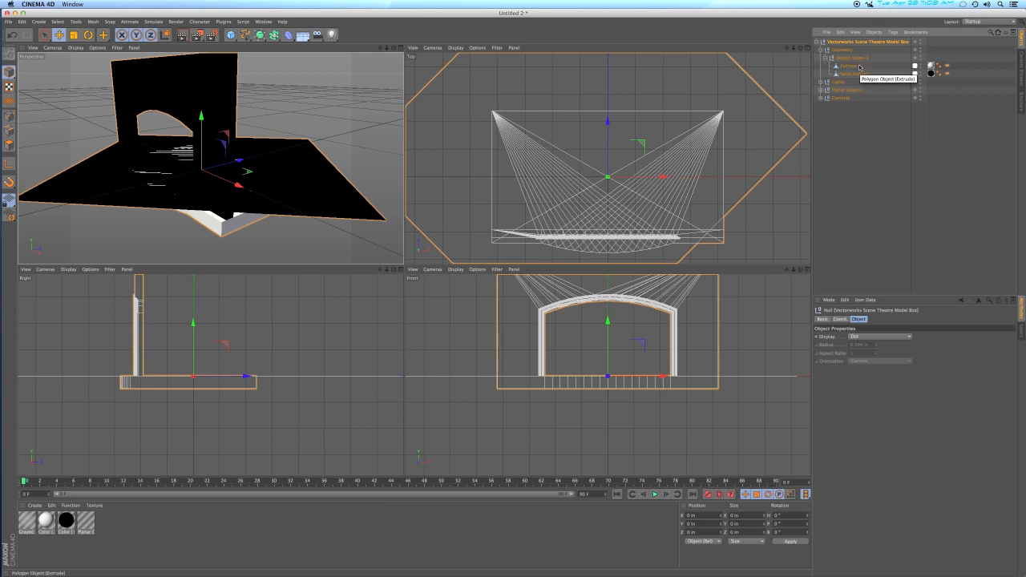
pyautogui.click(854, 67)
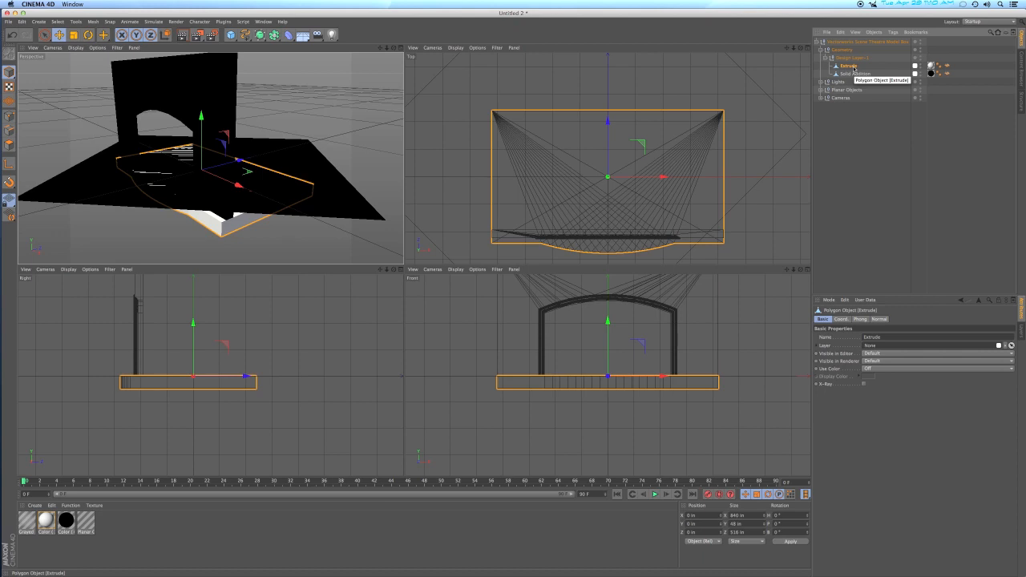
pyautogui.click(853, 74)
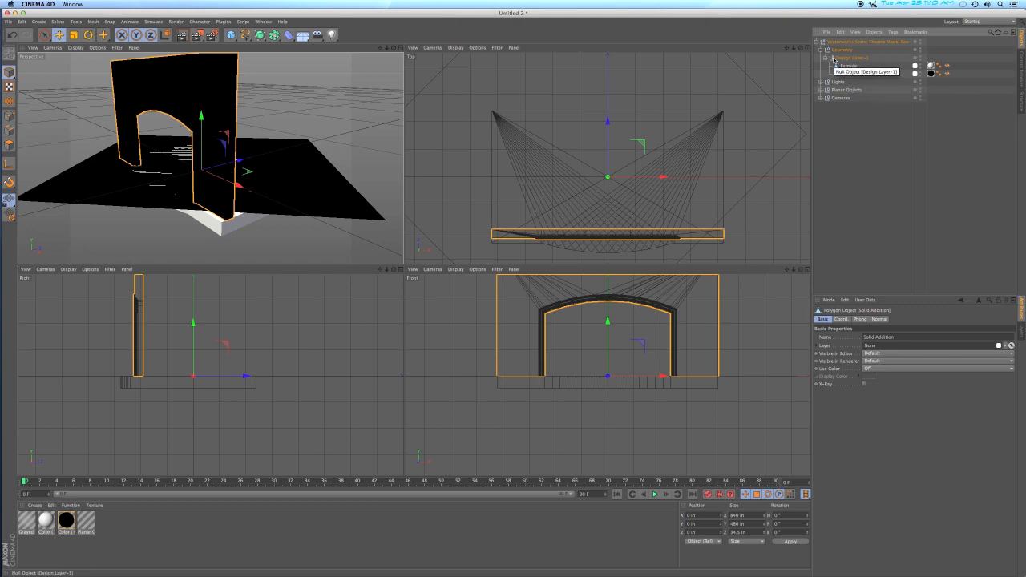
# Step: Move Design Layer-1 out to the top level of the hierarchy and delete the remaining Vectorworks scene group
pyautogui.click(855, 59)
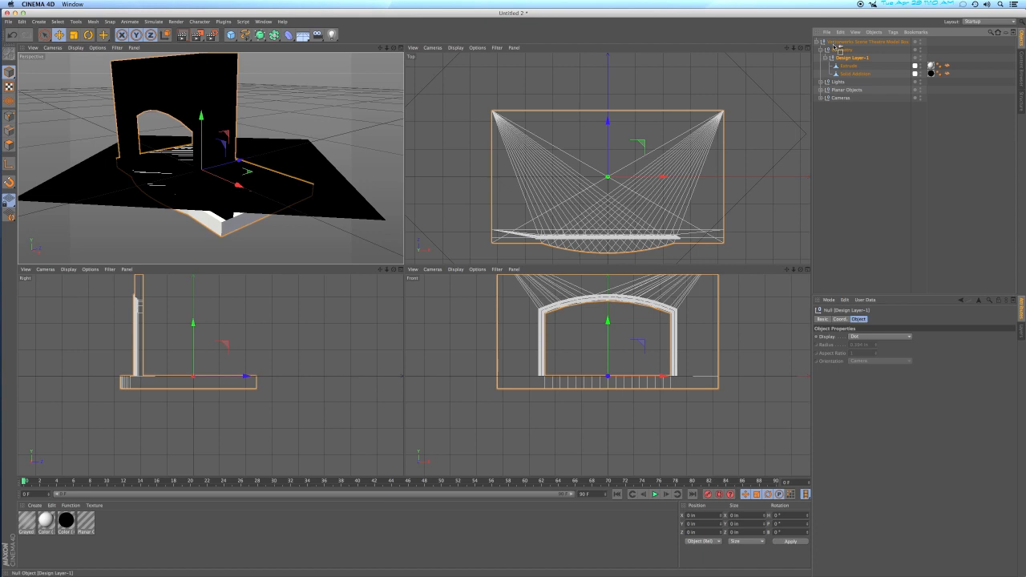
pyautogui.moveTo(835, 42); pyautogui.dragTo(832, 40)
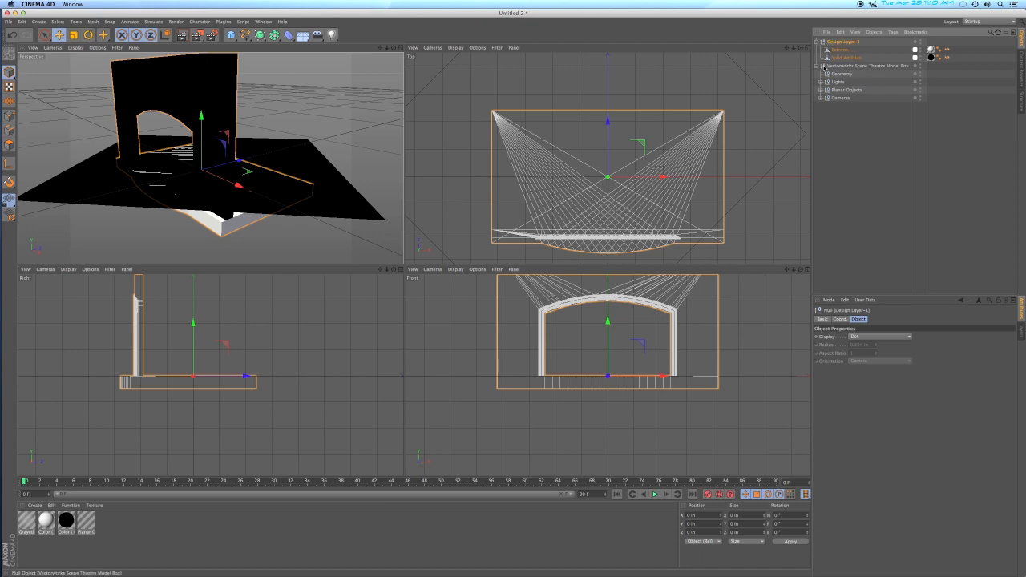
pyautogui.click(851, 66)
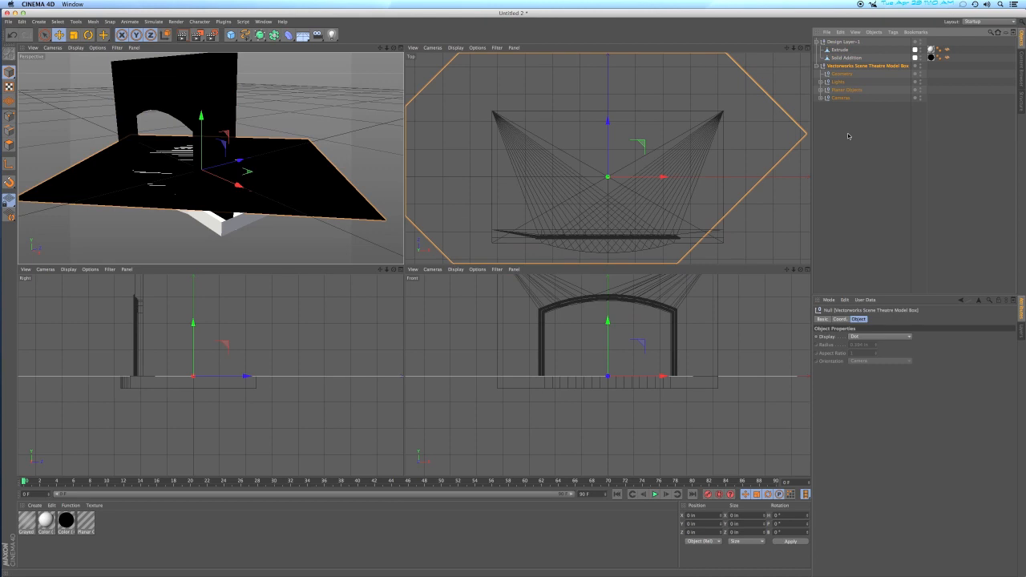
pyautogui.press('Delete')
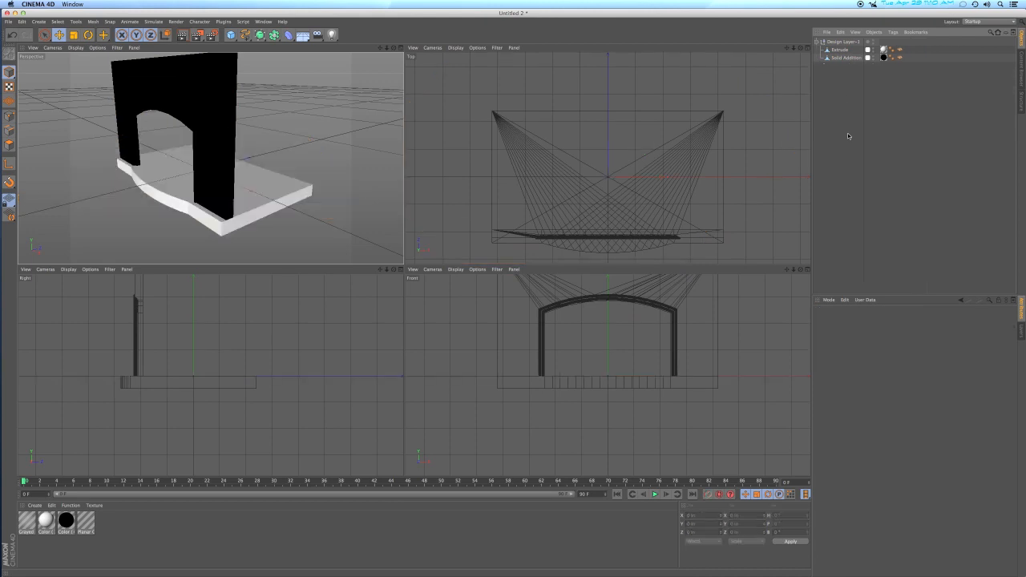
# Step: Rename the Extrude object as "stage floor"
pyautogui.click(845, 50)
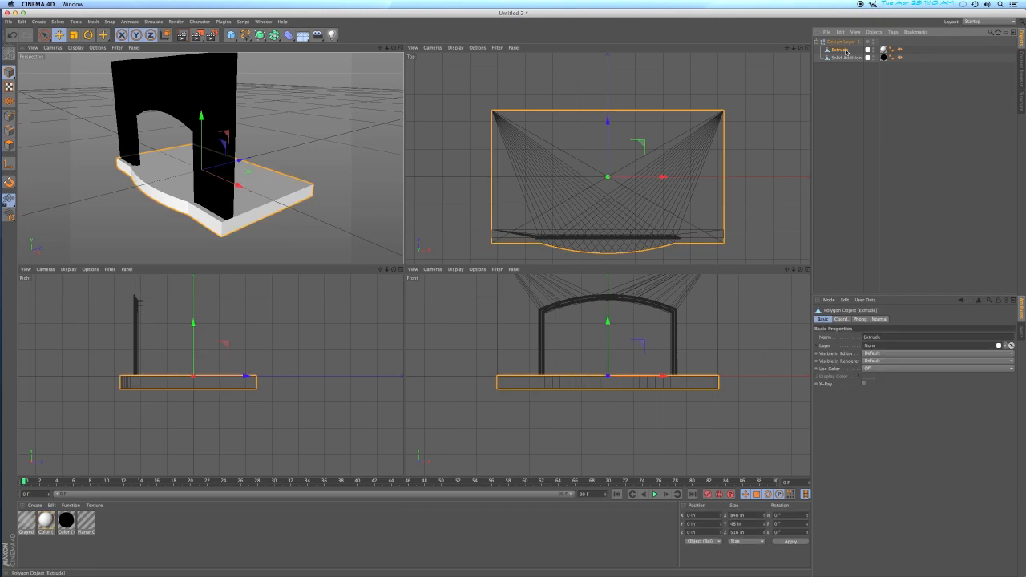
pyautogui.doubleClick(846, 51)
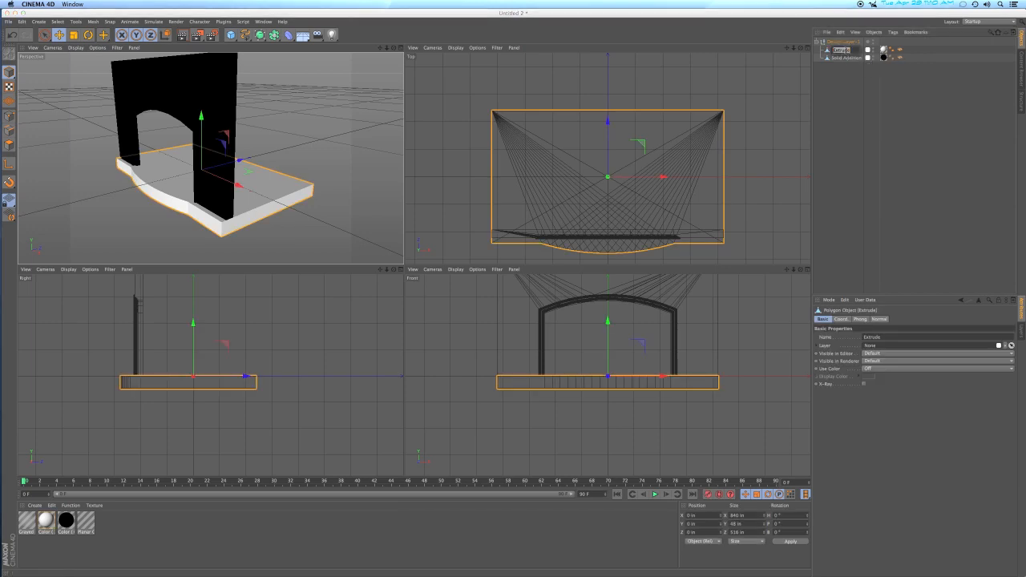
pyautogui.write('stage floor')
pyautogui.press('Return')
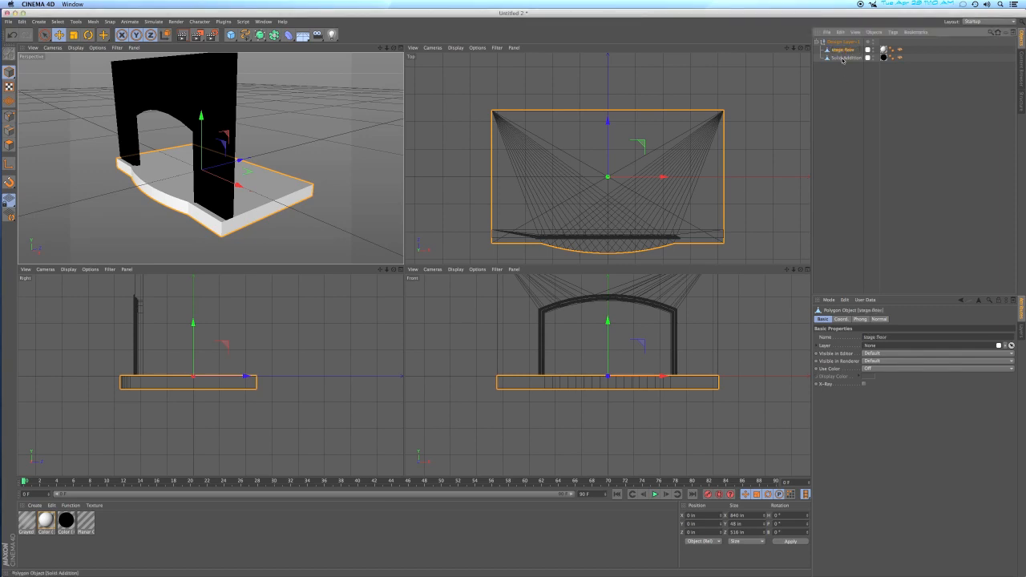
# Step: Rename the Solid Addition object as "proscenium"
pyautogui.doubleClick(845, 58)
pyautogui.write('proscenius')
pyautogui.press('BackSpace')
pyautogui.press('BackSpace')
pyautogui.press('BackSpace')
pyautogui.press('BackSpace')
pyautogui.write('nium')
pyautogui.press('Return')
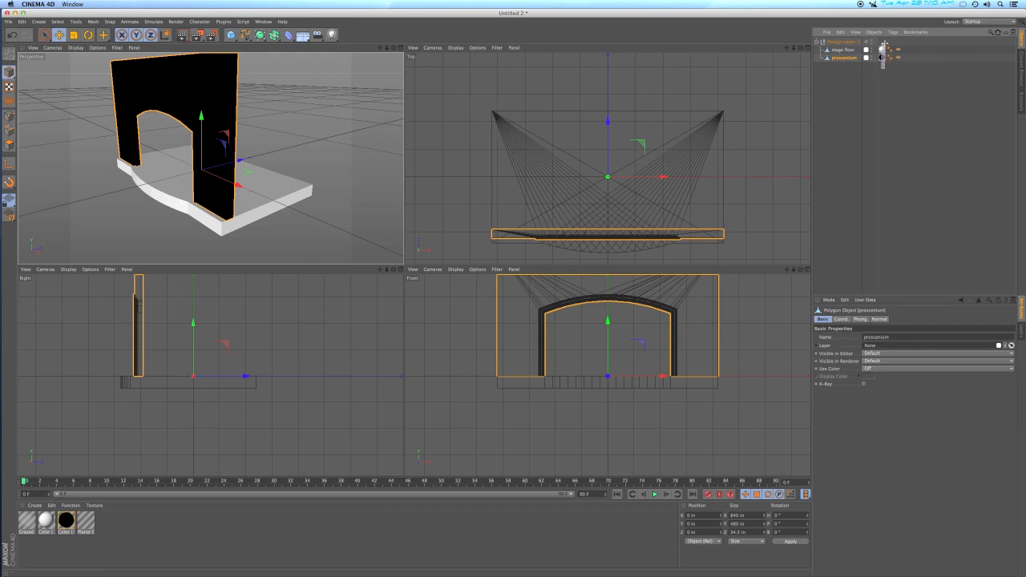
# Step: Delete the imported texture tags from the stage floor and proscenium objects
pyautogui.moveTo(884, 42); pyautogui.dragTo(884, 49)
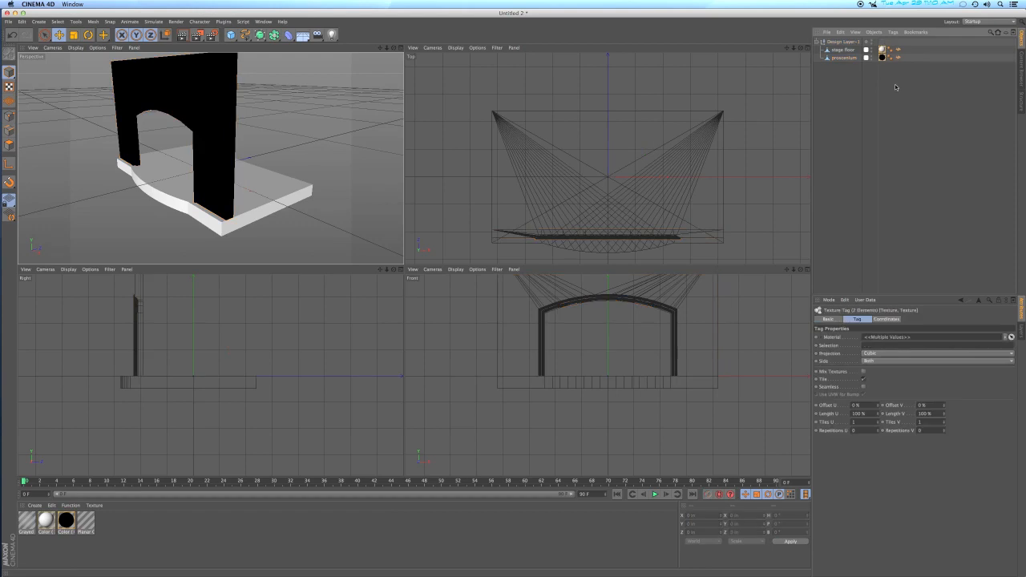
pyautogui.press('Delete')
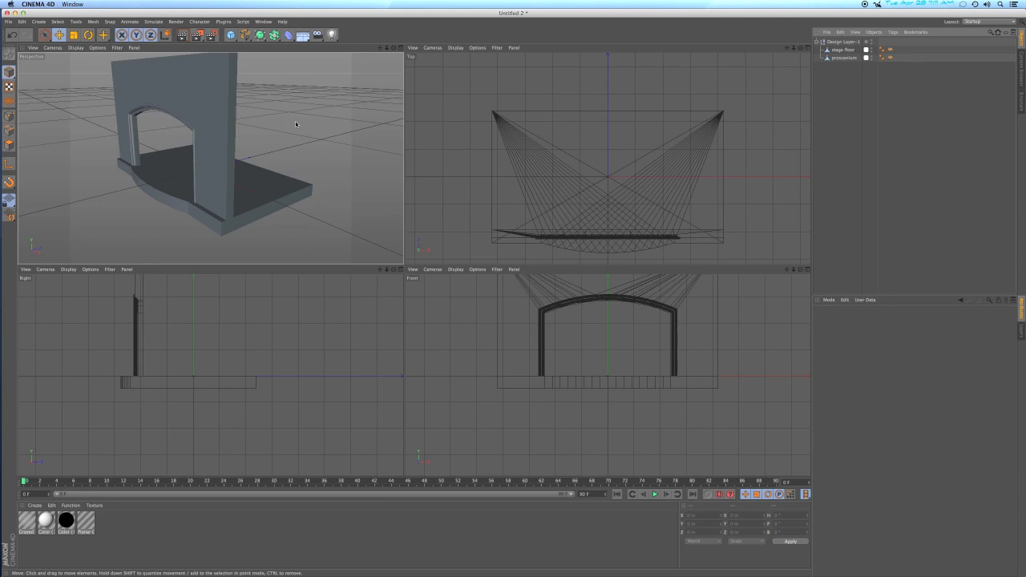
# Step: Examine the stage floor and proscenium in the perspective view from several angles, ending with a frontal view
pyautogui.keyDown('alt'); pyautogui.moveTo(279, 150); pyautogui.dragTo(303, 161); pyautogui.keyUp('alt')
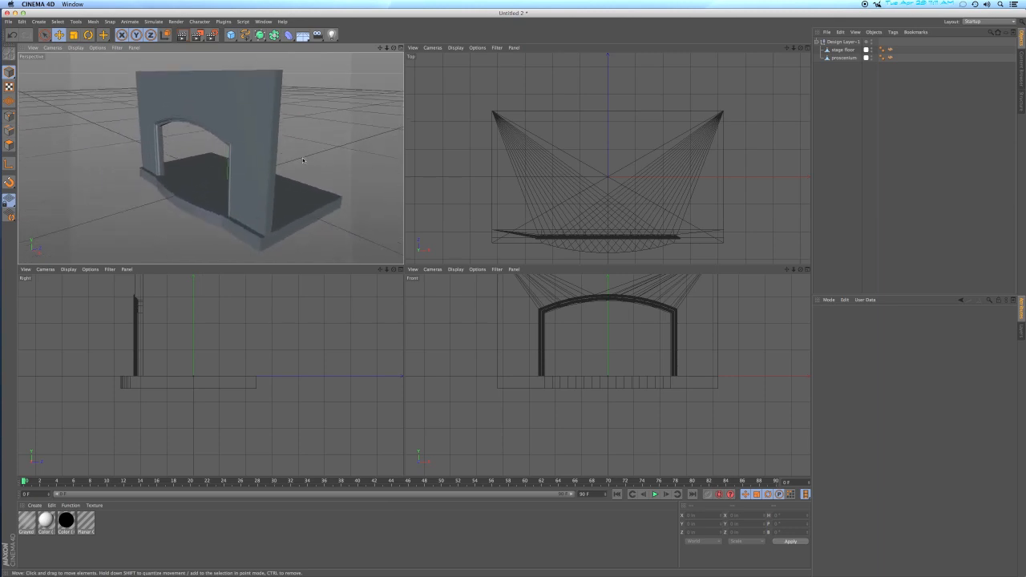
pyautogui.moveTo(303, 160)
pyautogui.keyDown('alt'); pyautogui.mouseDown()
pyautogui.moveTo(344, 157)
pyautogui.moveTo(289, 165)
pyautogui.mouseUp(); pyautogui.keyUp('alt')
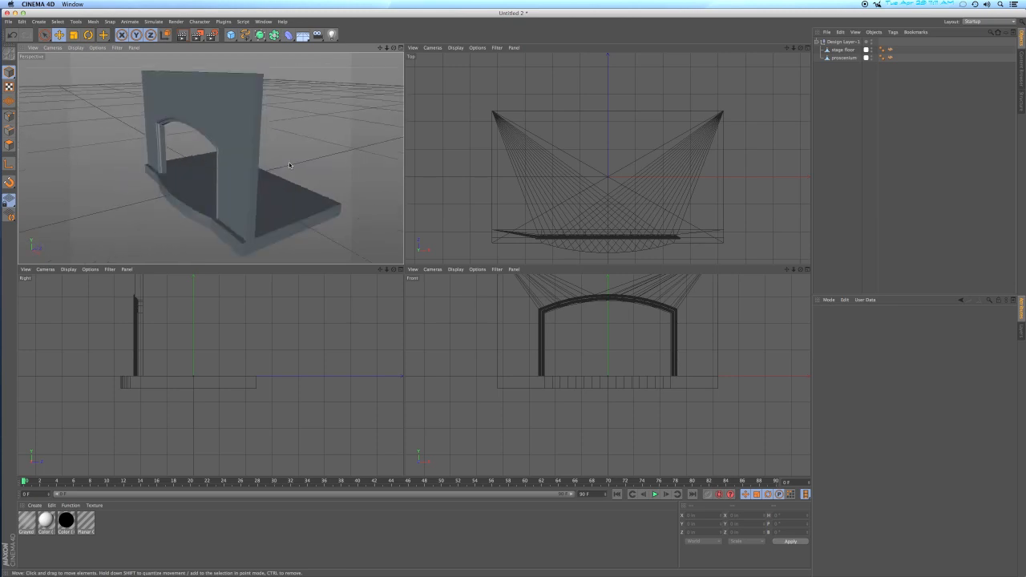
pyautogui.scroll(5, 289, 165)
pyautogui.scroll(-8, 290, 164)
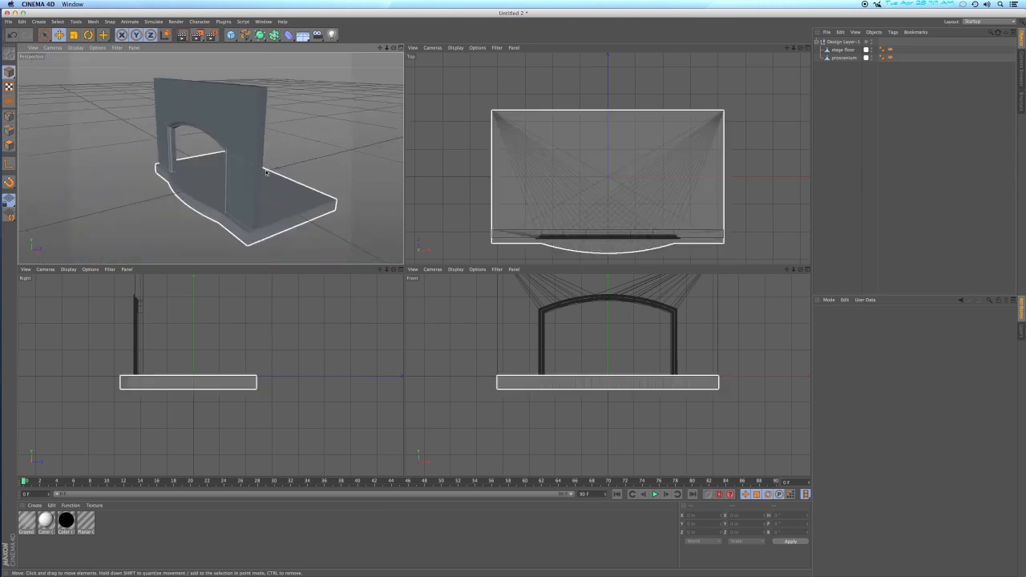
pyautogui.keyDown('alt'); pyautogui.moveTo(257, 171); pyautogui.dragTo(361, 143); pyautogui.keyUp('alt')
pyautogui.keyDown('alt'); pyautogui.moveTo(211, 158); pyautogui.dragTo(240, 181); pyautogui.keyUp('alt')
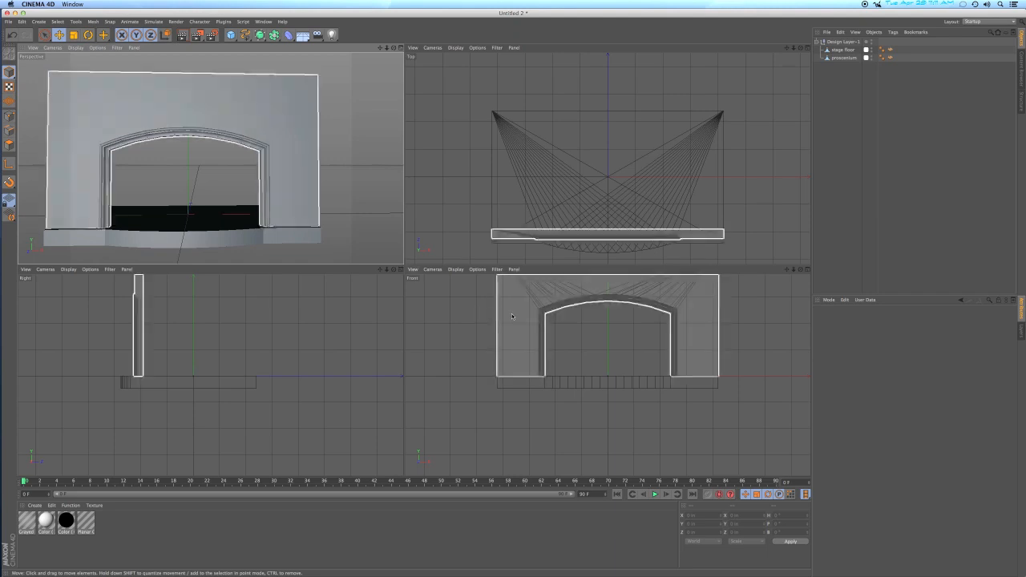
# Step: Examine the proscenium's arch edges and moulding up close in an enlarged perspective view, then from a wider frontal angle
pyautogui.scroll(5, 600, 315)
pyautogui.keyDown('alt'); pyautogui.moveTo(600, 315); pyautogui.dragTo(597, 327, button='middle'); pyautogui.keyUp('alt')
pyautogui.keyDown('alt'); pyautogui.moveTo(212, 155); pyautogui.dragTo(209, 144); pyautogui.keyUp('alt')
pyautogui.scroll(3, 197, 144)
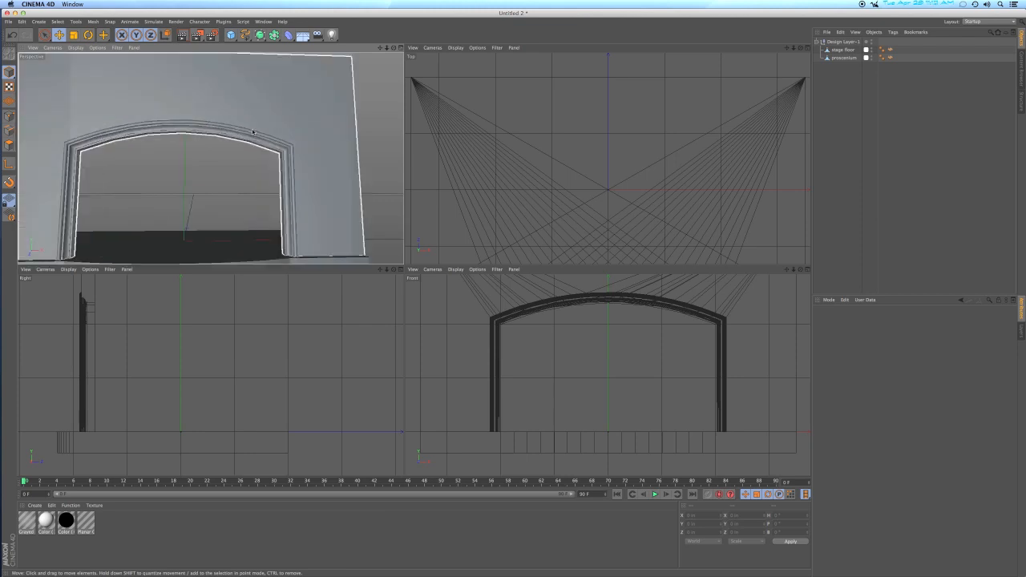
pyautogui.middleClick(400, 66)
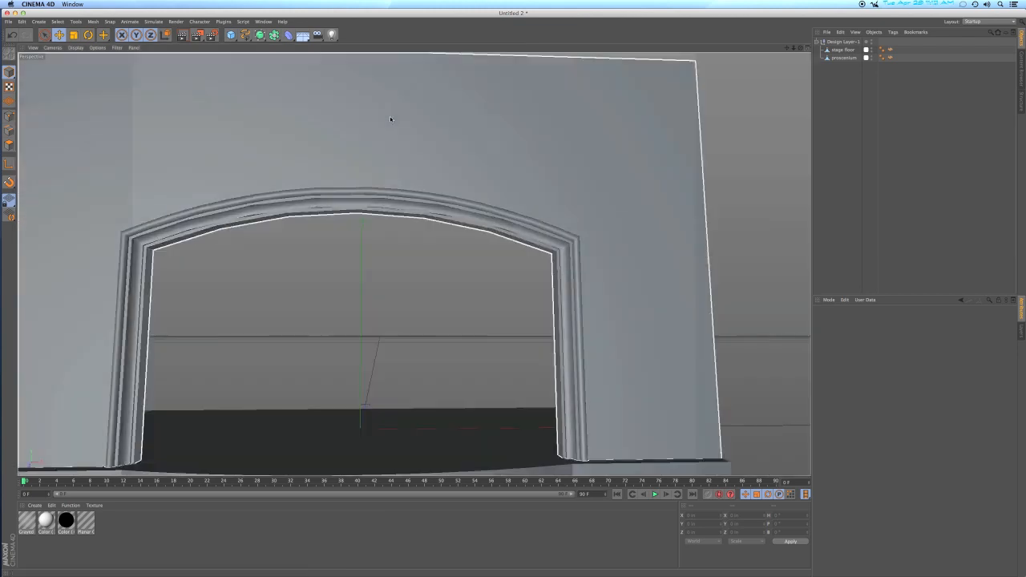
pyautogui.click(155, 255)
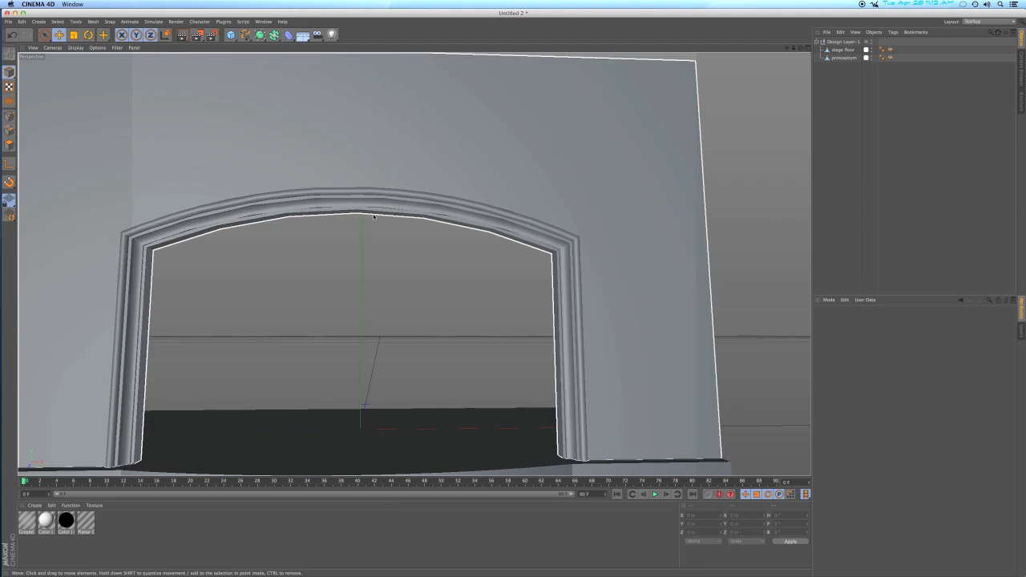
pyautogui.click(485, 237)
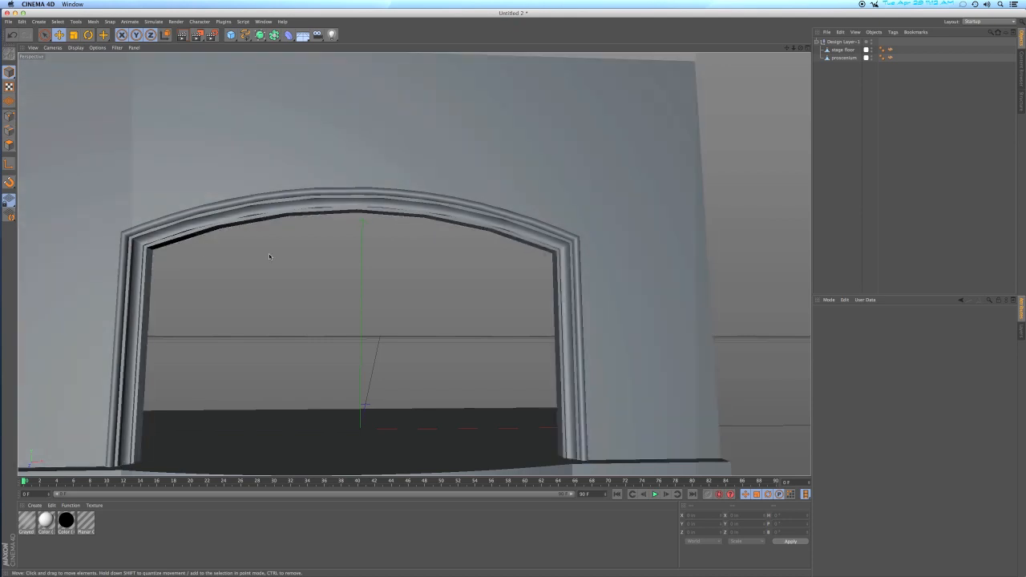
pyautogui.scroll(-5, 269, 255)
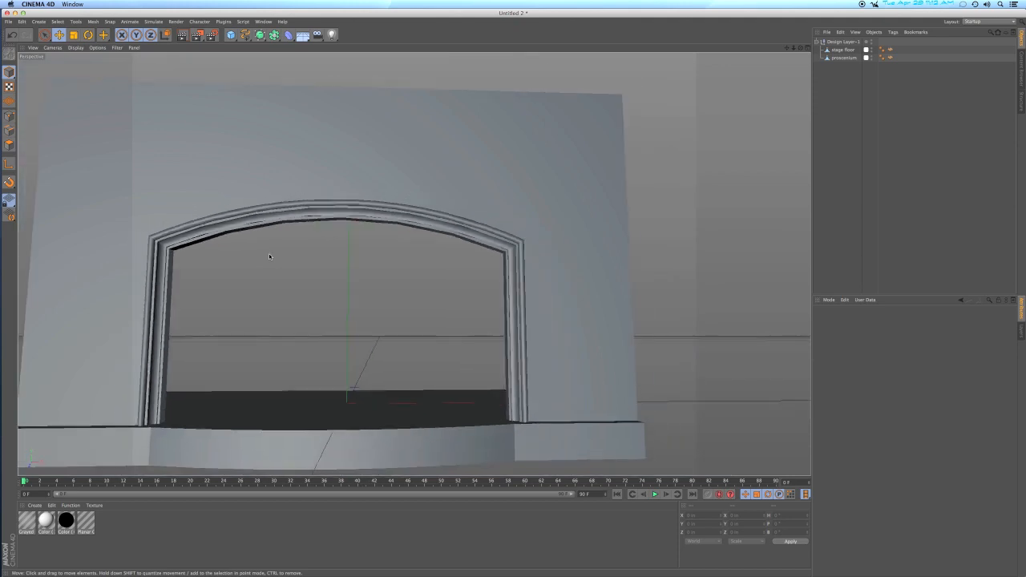
pyautogui.keyDown('alt'); pyautogui.moveTo(269, 255); pyautogui.dragTo(413, 263); pyautogui.keyUp('alt')
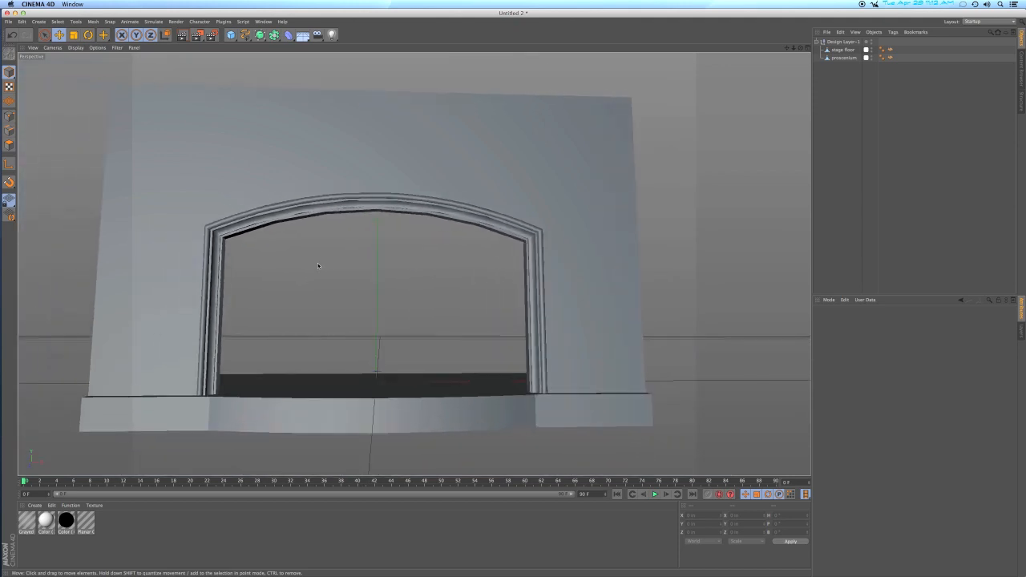
# Step: Return to the four-view layout and delete the Design Layer-1 group with its stage floor and proscenium
pyautogui.click(807, 48)
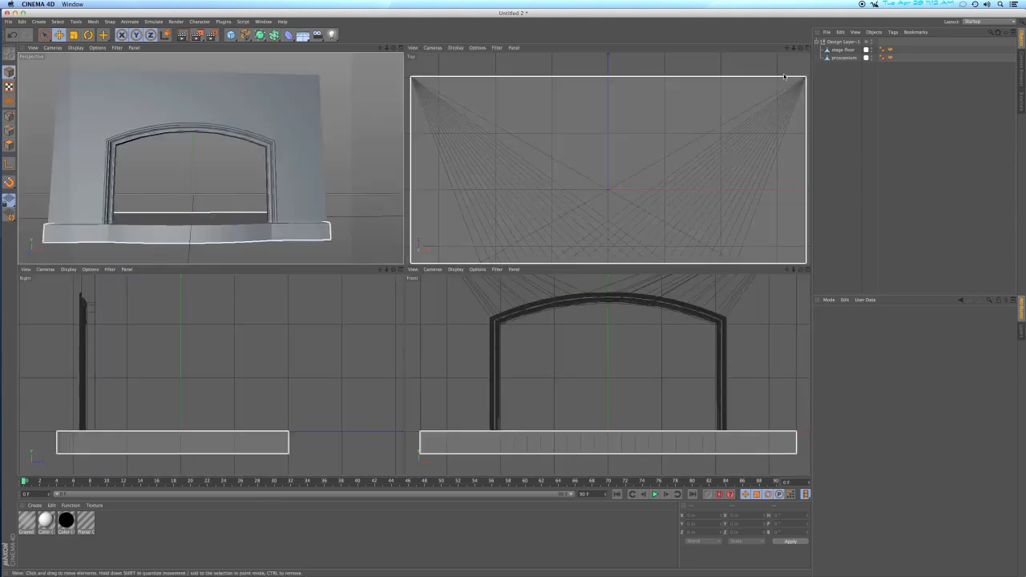
pyautogui.click(837, 41)
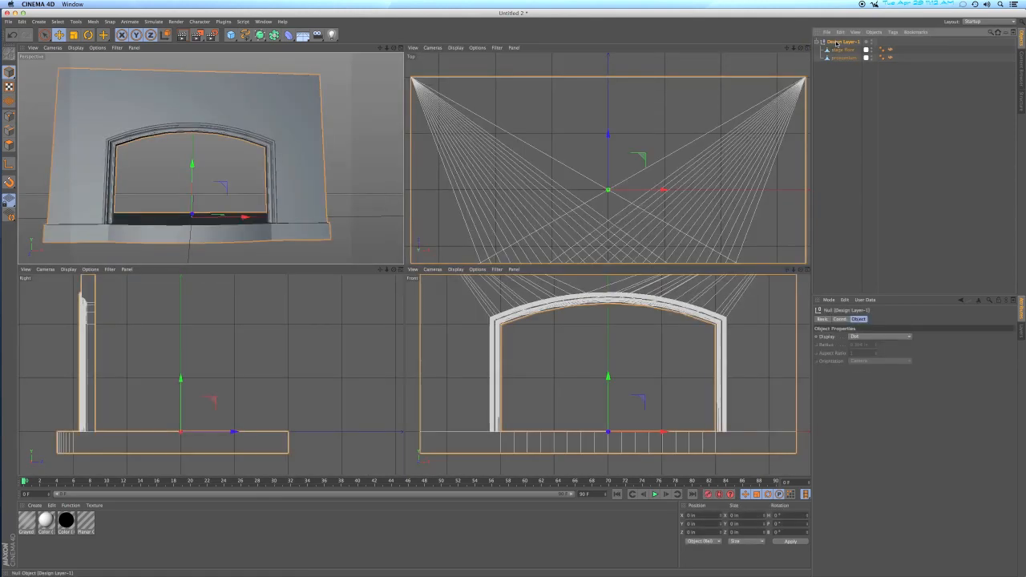
pyautogui.press('Delete')
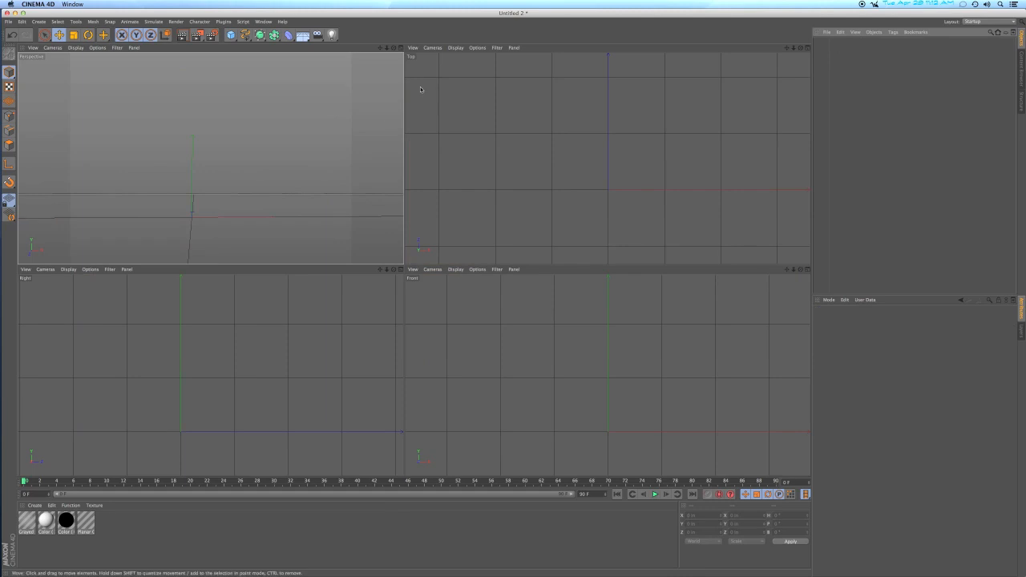
# Step: Switch to Vectorworks and convert the proscenium's solid addition to a mesh
pyautogui.click(4, 176)
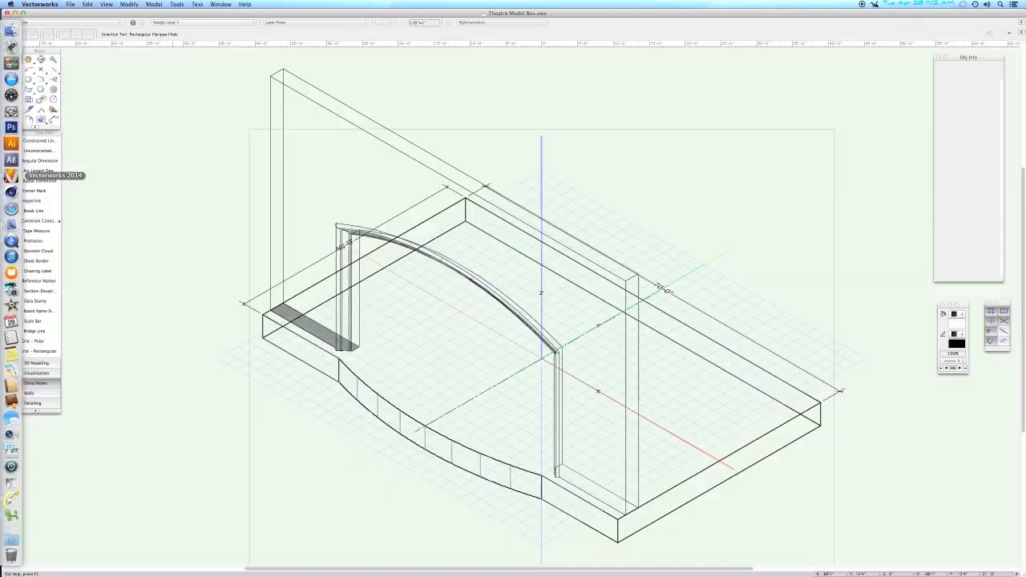
pyautogui.click(340, 123)
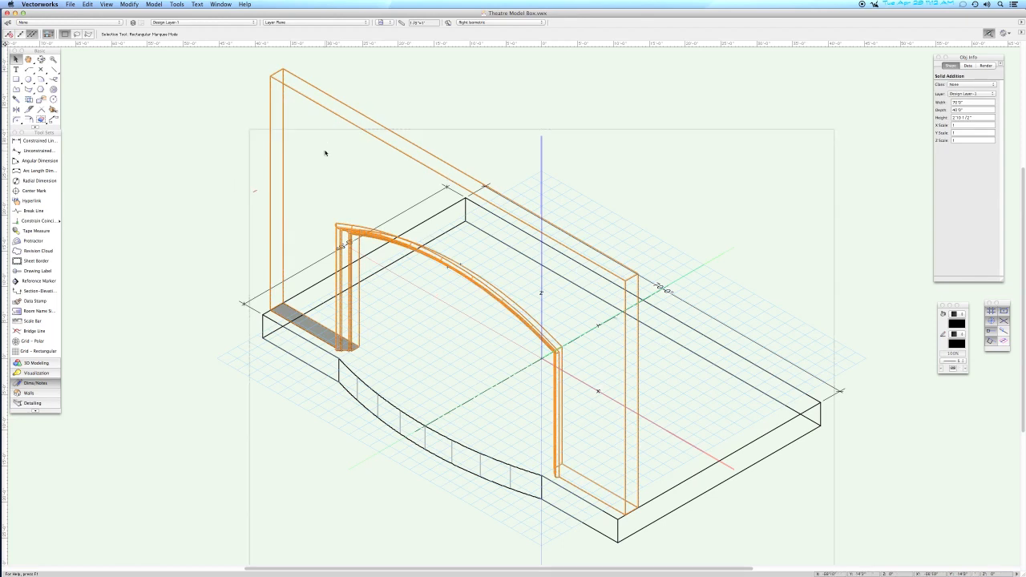
pyautogui.click(155, 5)
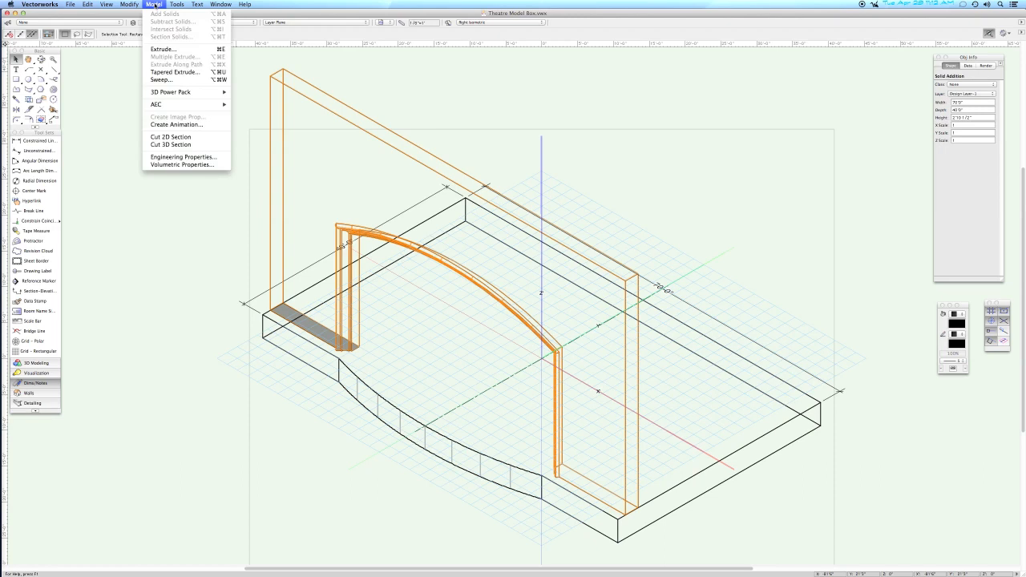
pyautogui.moveTo(134, 5)
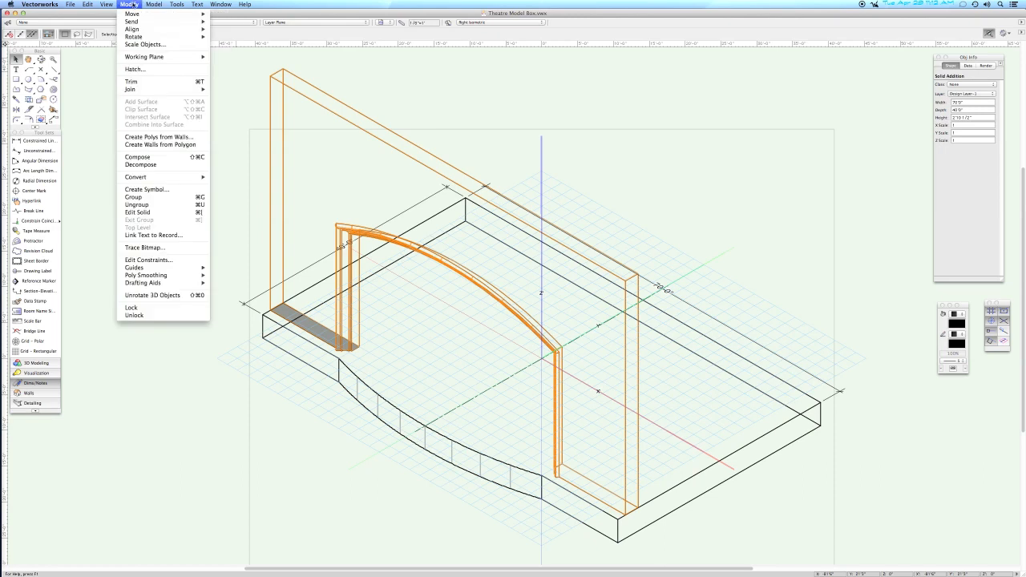
pyautogui.moveTo(145, 178)
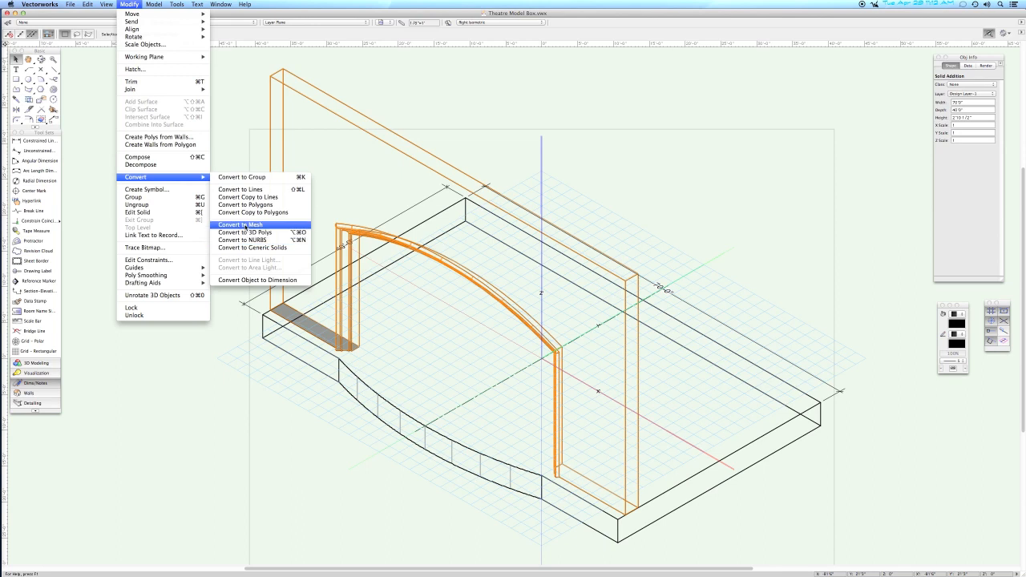
pyautogui.click(245, 226)
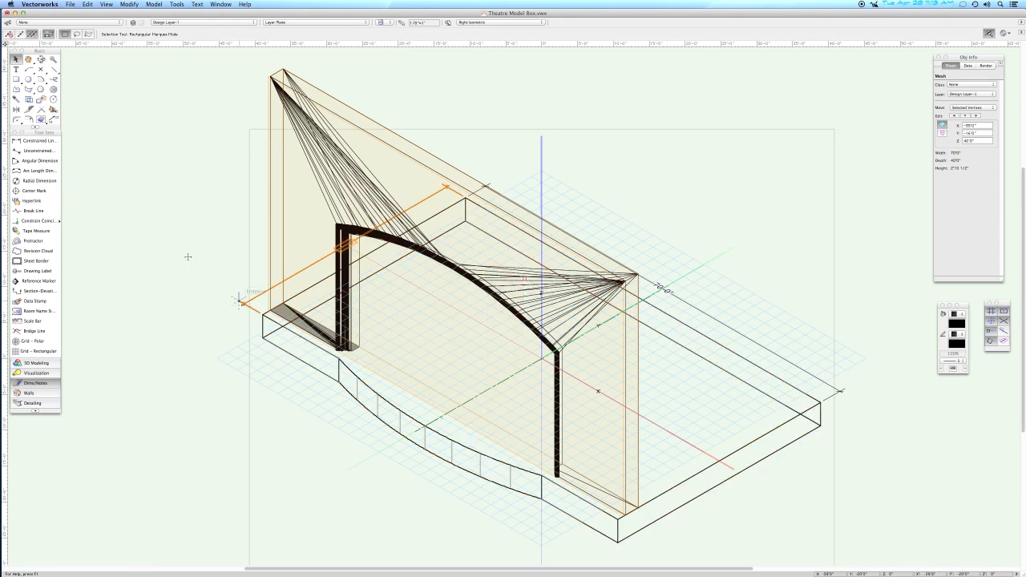
# Step: Send the model to Cinema 4D and merge it into the current project with geometry, layers, lights and cameras updated
pyautogui.click(71, 4)
pyautogui.click(79, 96)
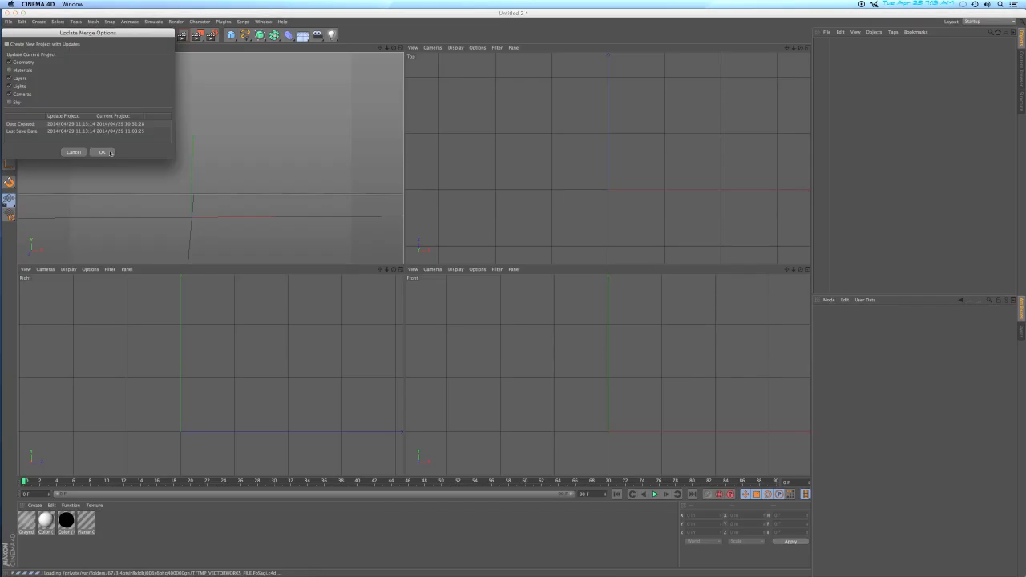
pyautogui.click(102, 152)
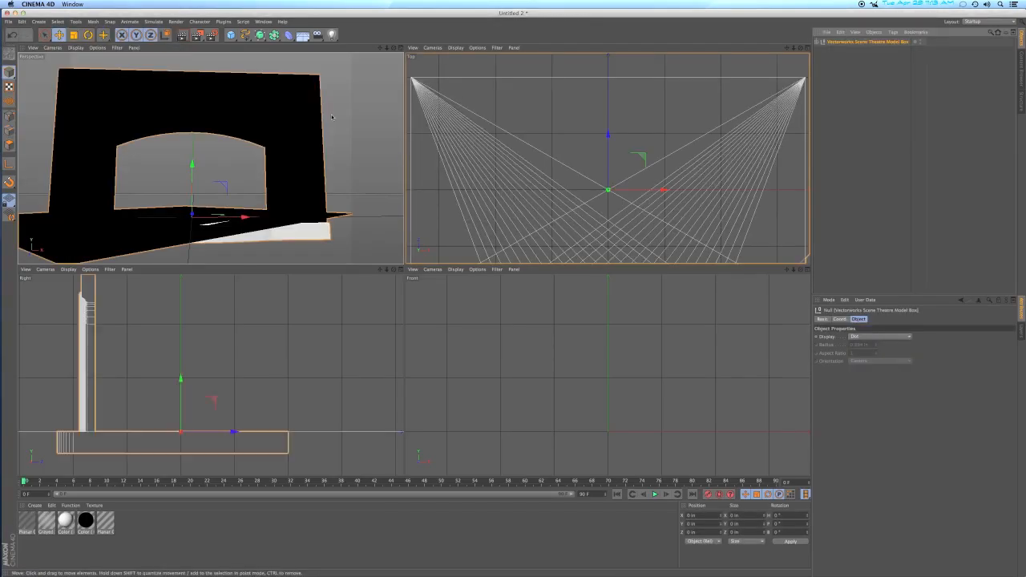
# Step: Move Design Layer-1 out of the imported hierarchy to the top level and delete the remaining Vectorworks Scene Theatre Model Box group
pyautogui.click(818, 43)
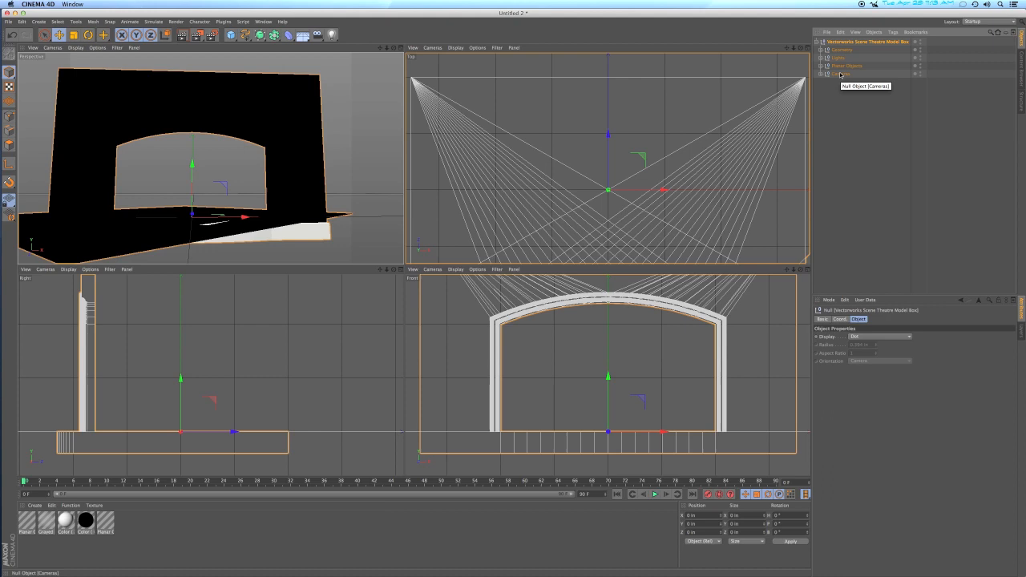
pyautogui.click(820, 50)
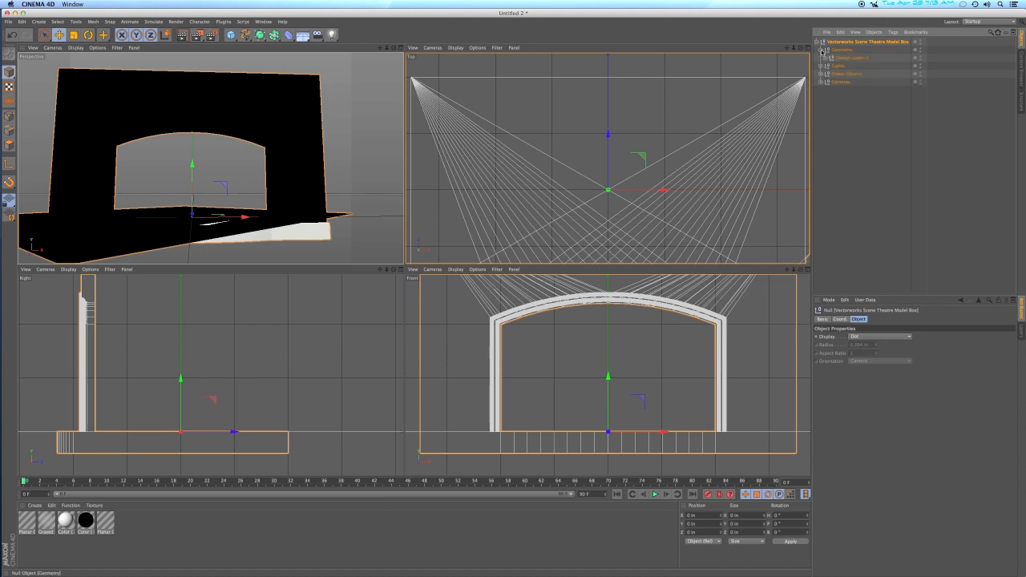
pyautogui.click(824, 58)
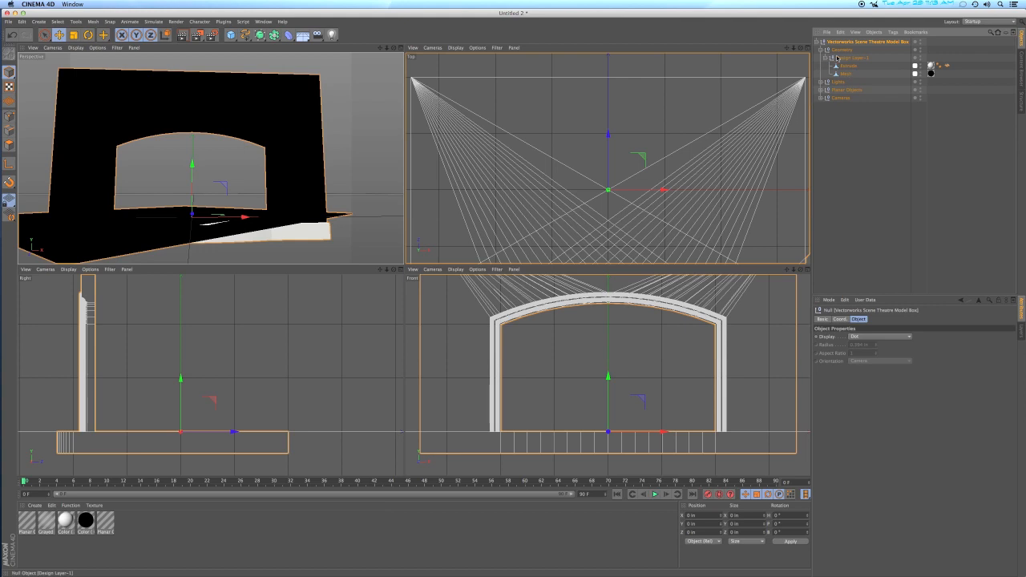
pyautogui.moveTo(832, 58); pyautogui.dragTo(829, 40)
pyautogui.click(823, 67)
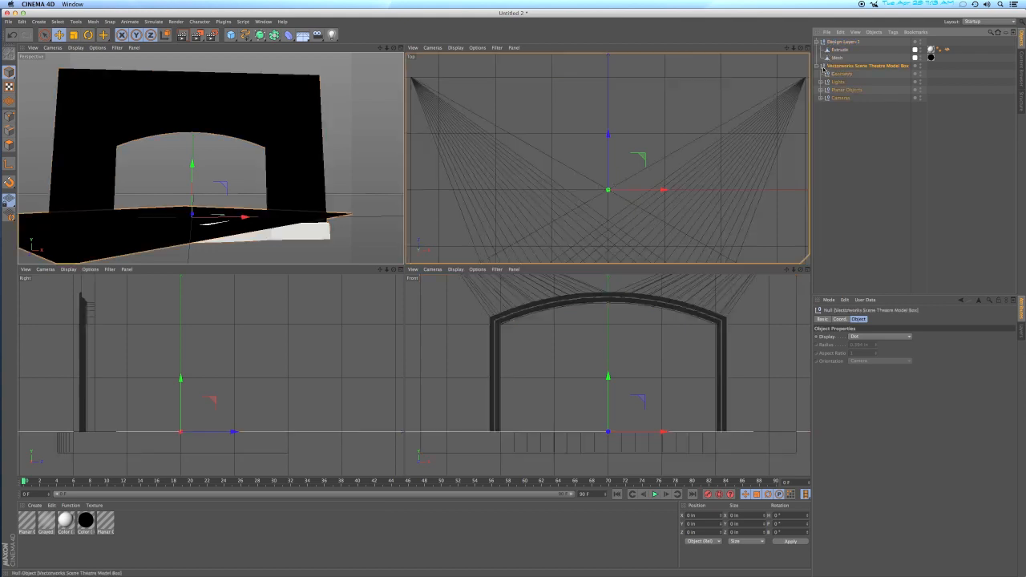
pyautogui.press('Delete')
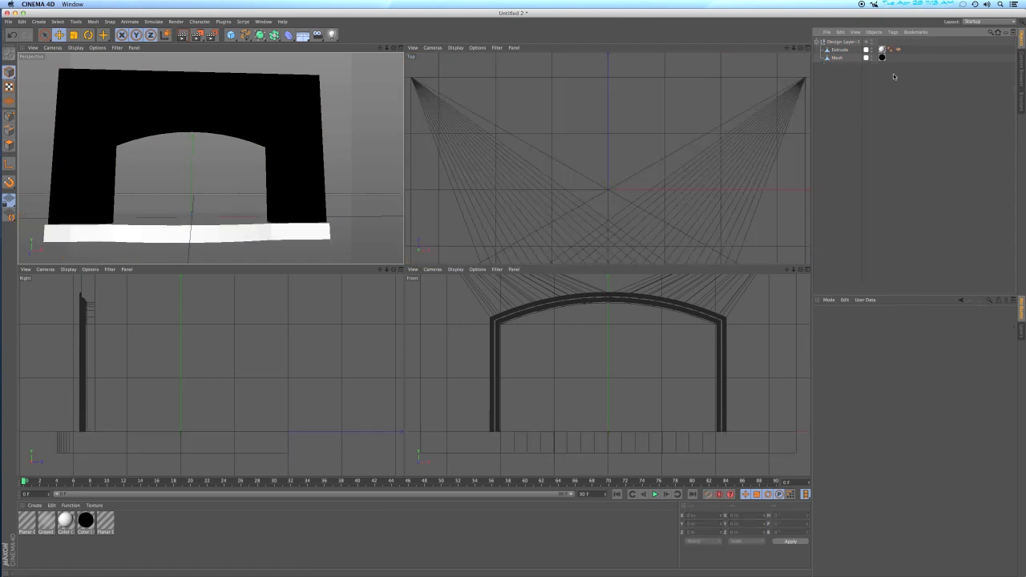
# Step: Delete the imported texture tags from the Extrude and Mesh objects
pyautogui.moveTo(882, 73); pyautogui.dragTo(885, 44)
pyautogui.press('Delete')
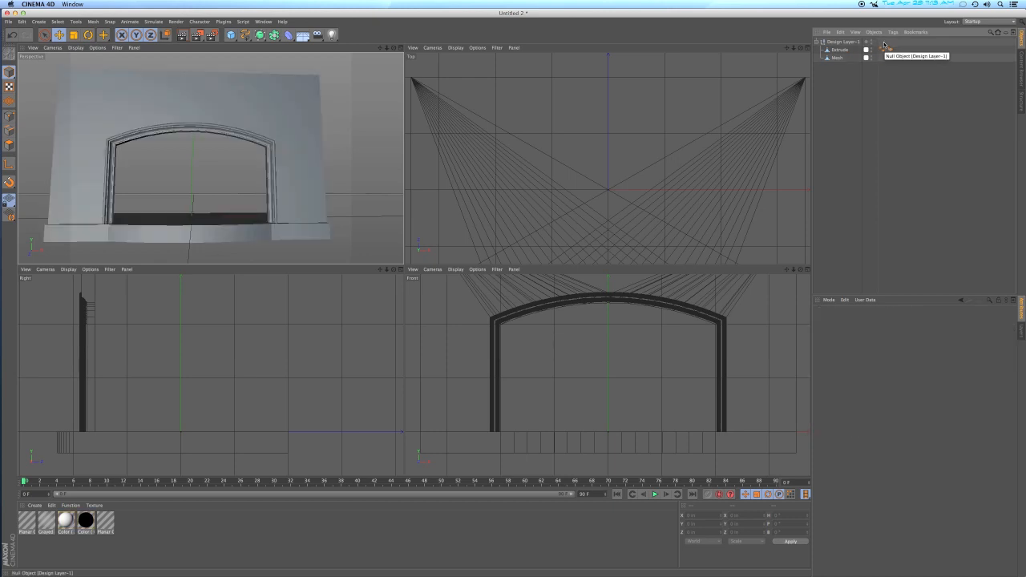
# Step: Untriangulate the proscenium's Mesh object with Create N-gons enabled
pyautogui.scroll(4, 188, 142)
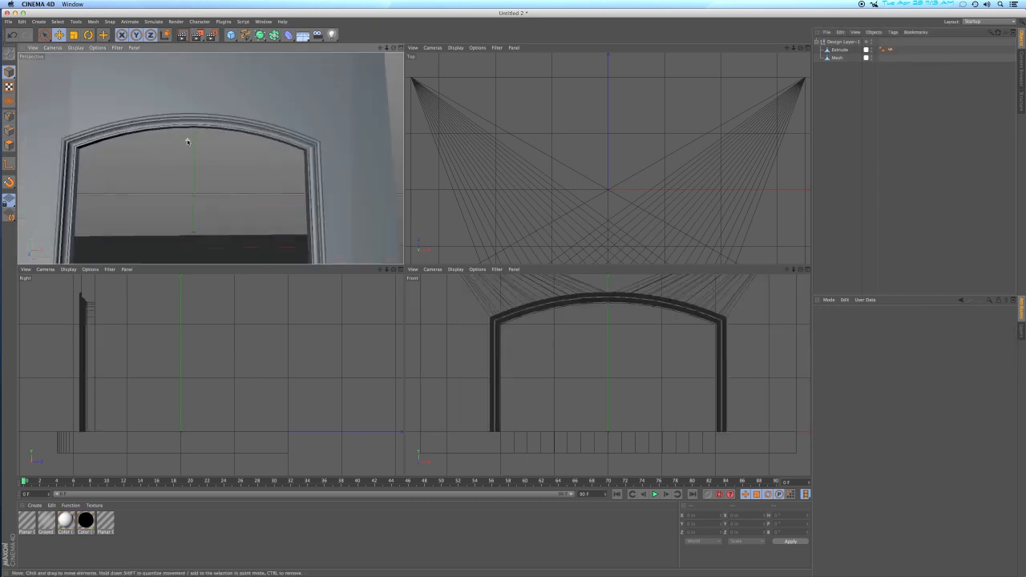
pyautogui.scroll(3, 187, 142)
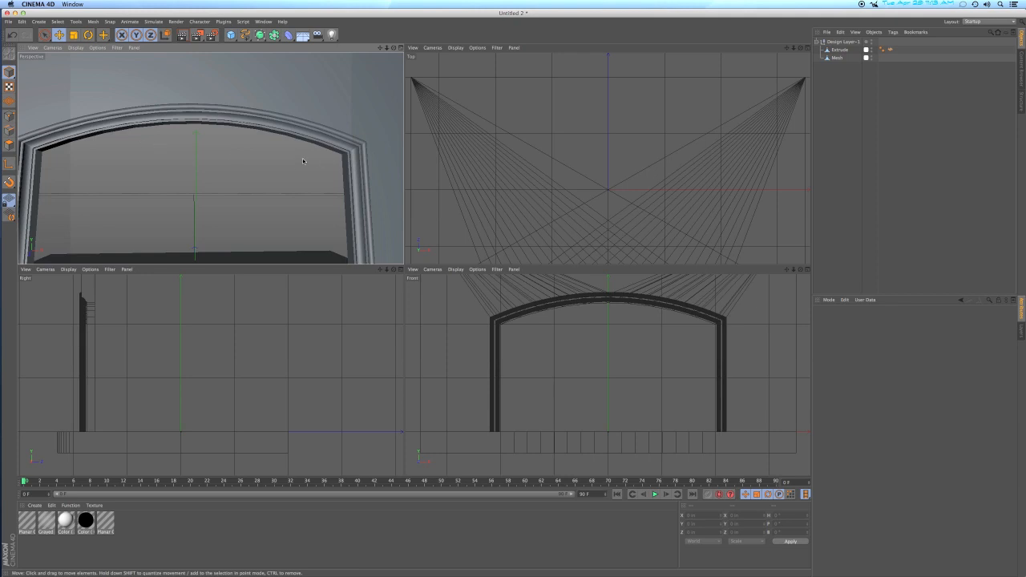
pyautogui.scroll(-5, 303, 161)
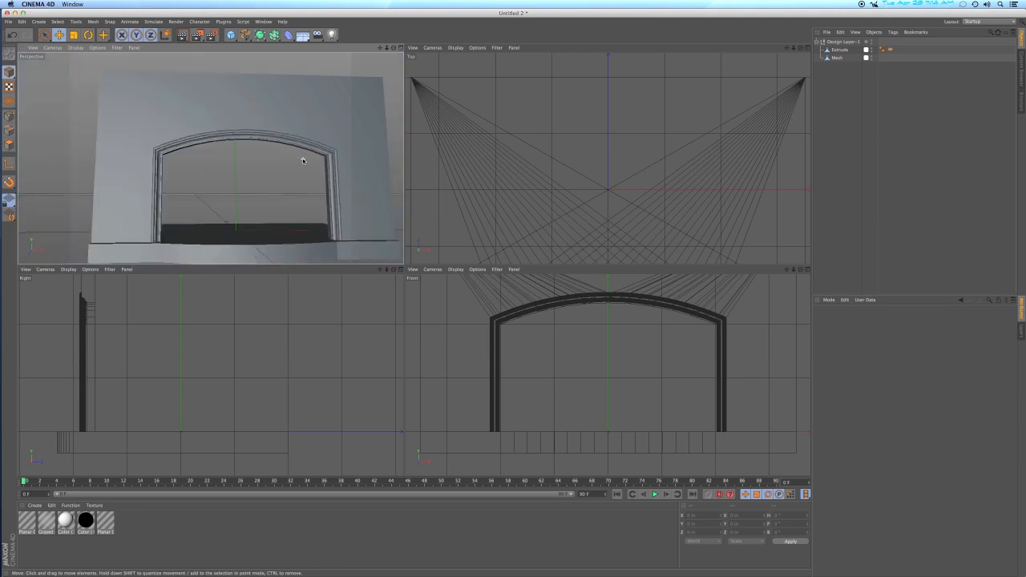
pyautogui.scroll(-1, 578, 322)
pyautogui.scroll(-2, 578, 322)
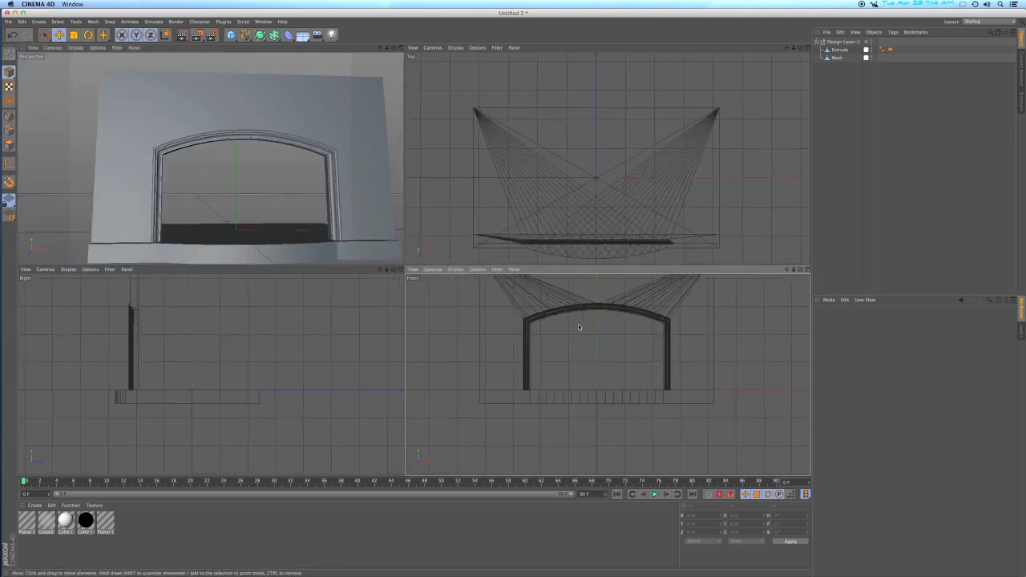
pyautogui.scroll(-2, 583, 367)
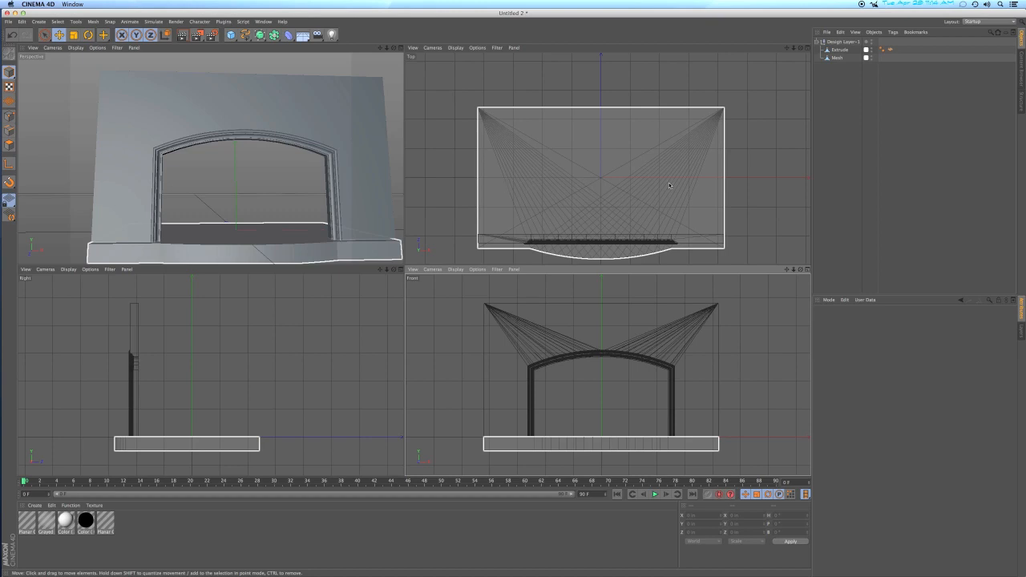
pyautogui.click(549, 306)
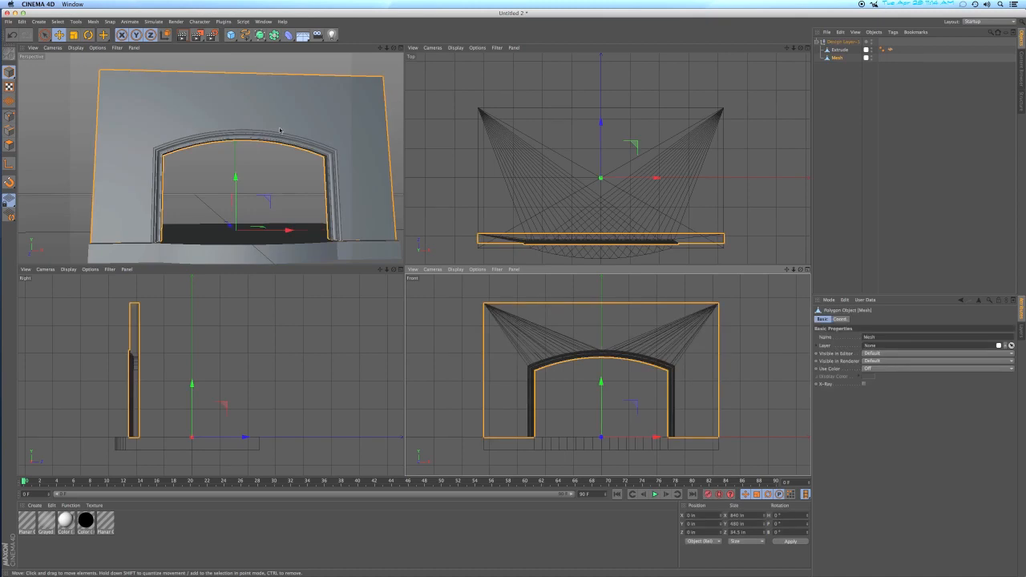
pyautogui.click(92, 22)
pyautogui.moveTo(95, 36)
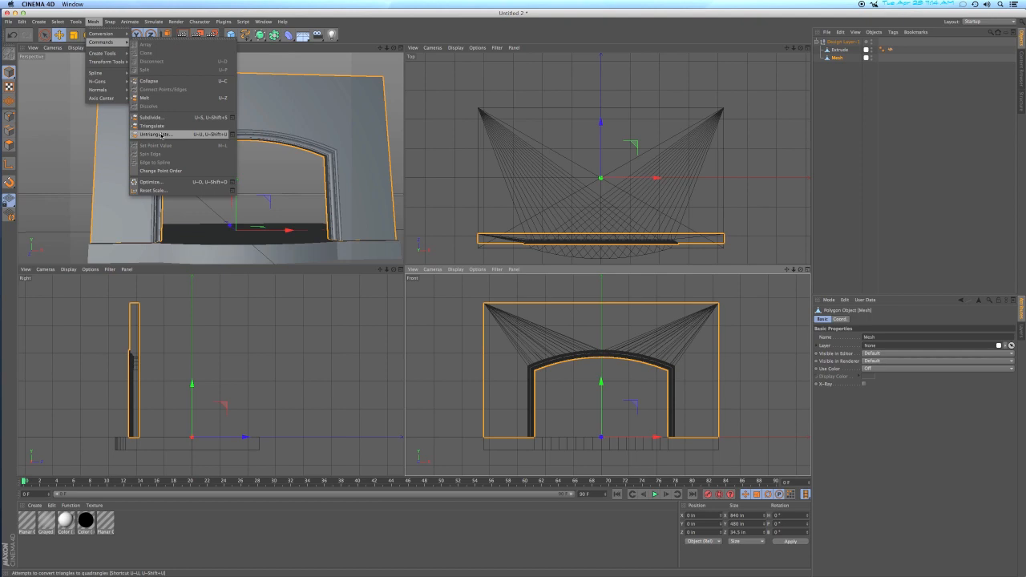
pyautogui.click(232, 134)
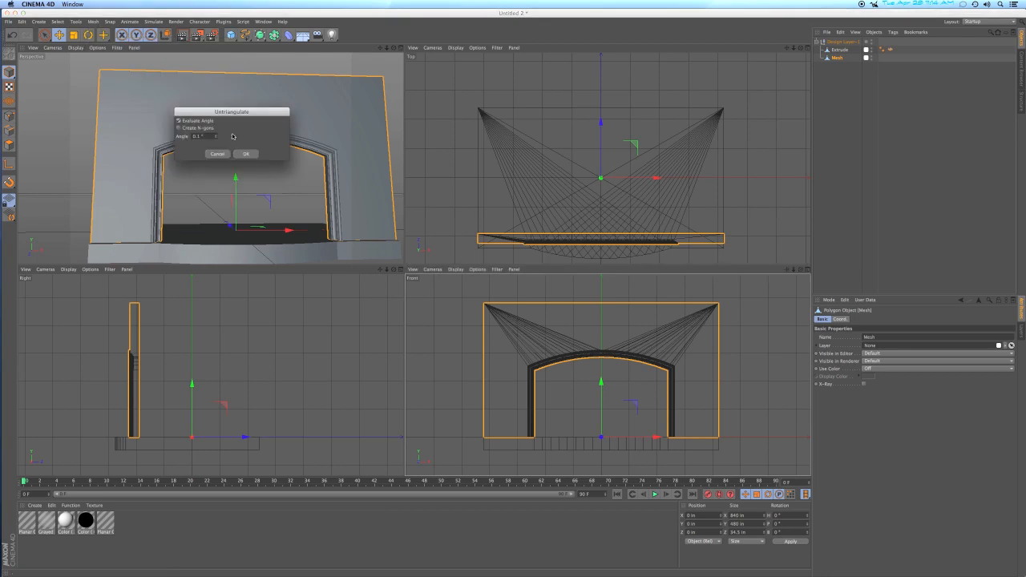
pyautogui.click(179, 128)
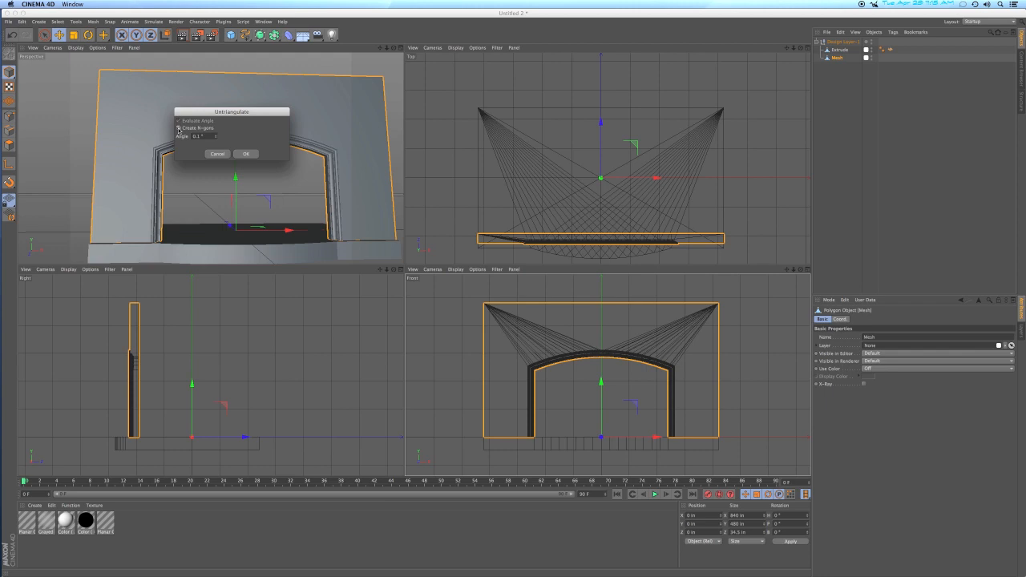
pyautogui.click(246, 153)
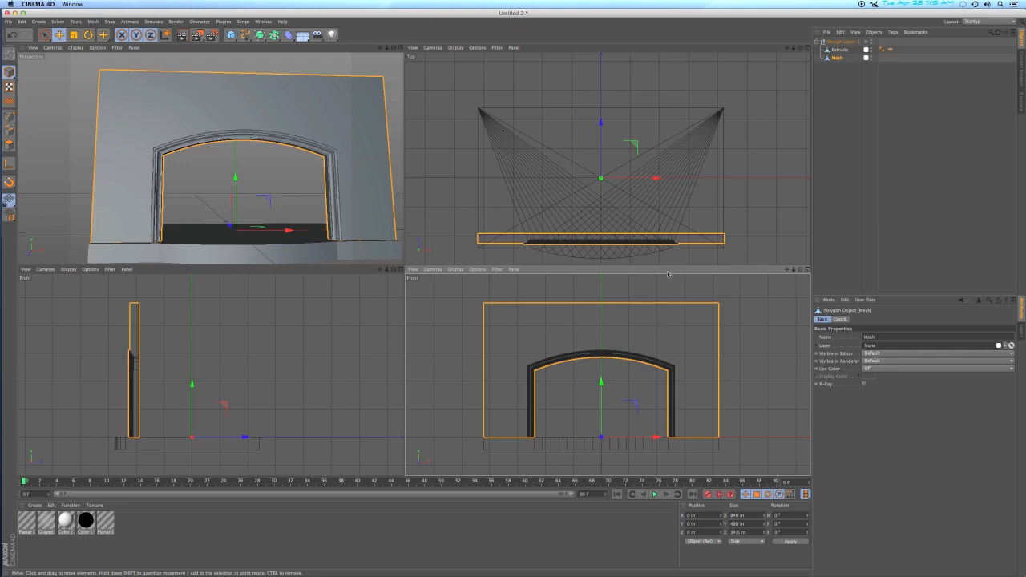
# Step: Untriangulate the stage floor's Extrude object with Create N-gons enabled
pyautogui.click(671, 188)
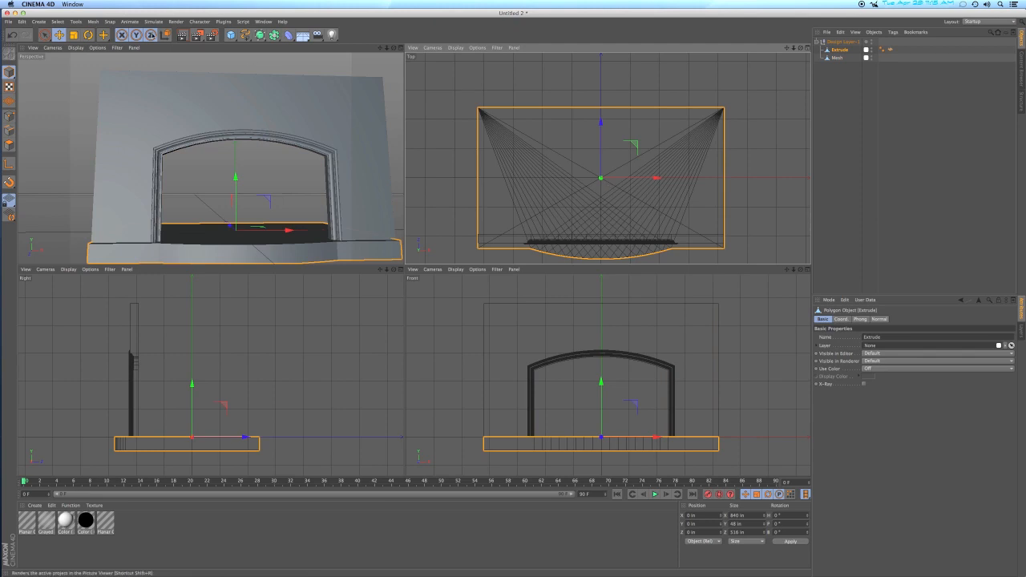
pyautogui.click(93, 22)
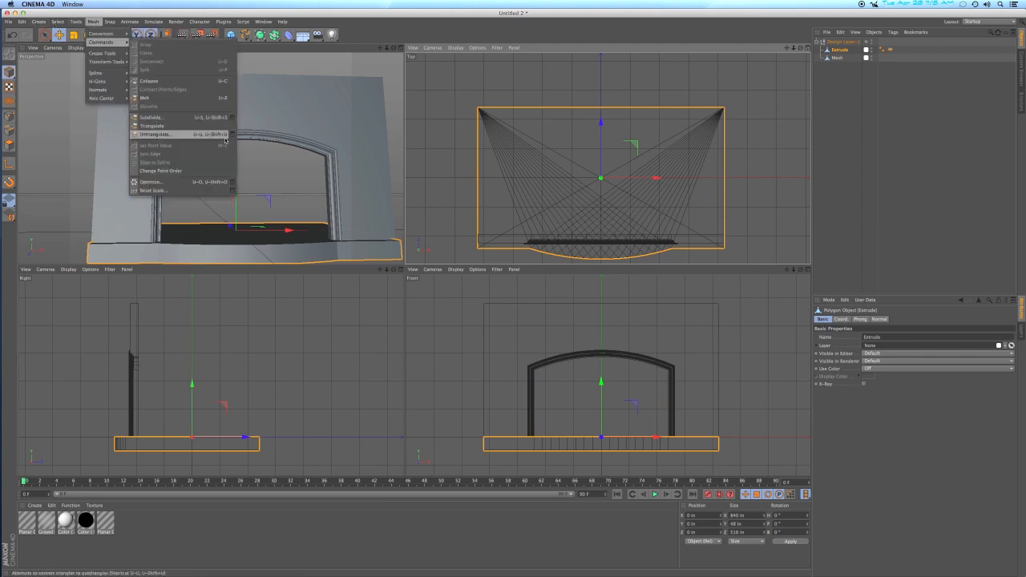
pyautogui.click(229, 138)
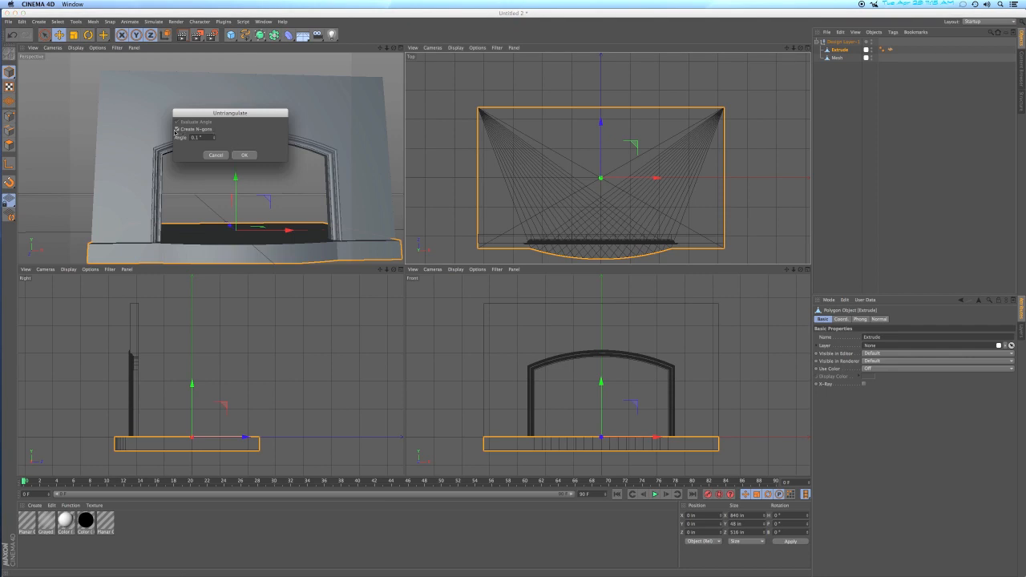
pyautogui.click(250, 156)
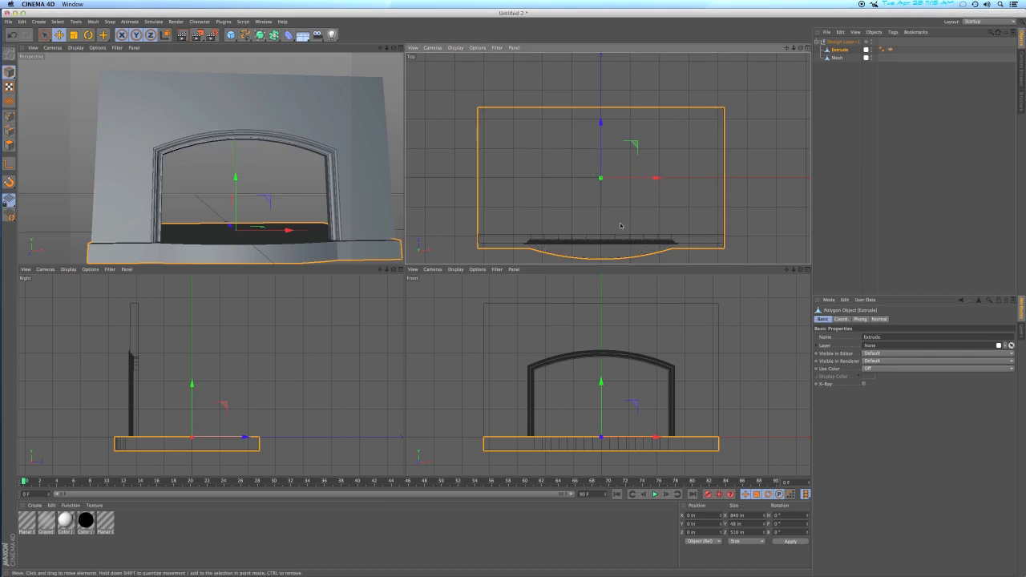
# Step: Rename the Design Layer-1 null as theatre and the Extrude object as stage floor
pyautogui.click(840, 42)
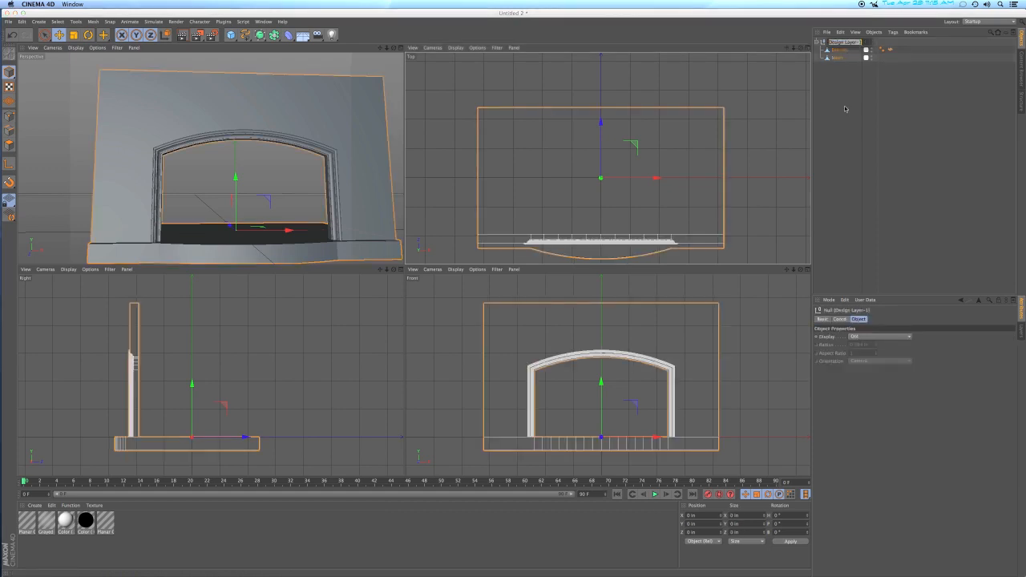
pyautogui.click(838, 51)
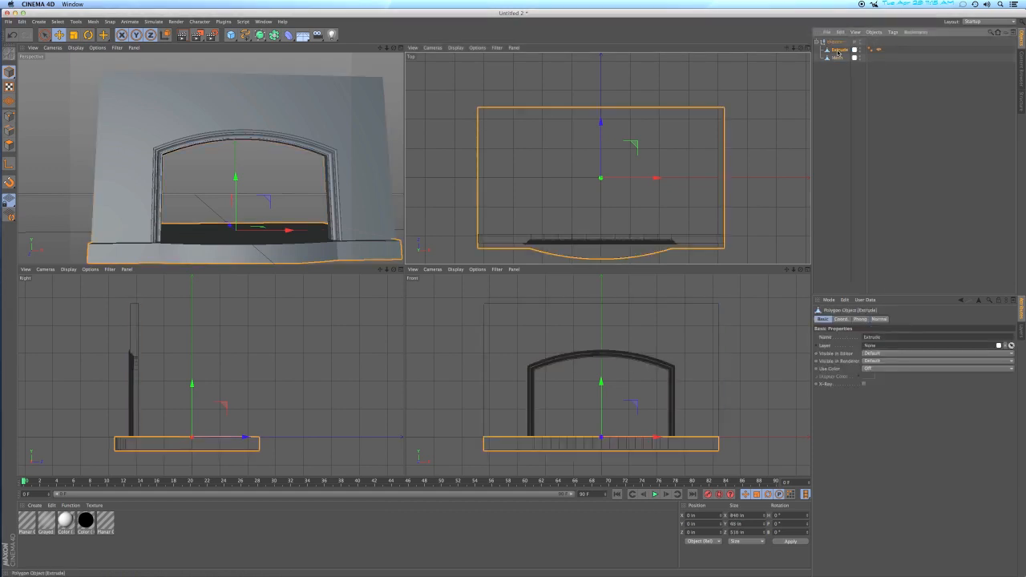
pyautogui.doubleClick(837, 51)
pyautogui.write('stage floor')
pyautogui.press('Return')
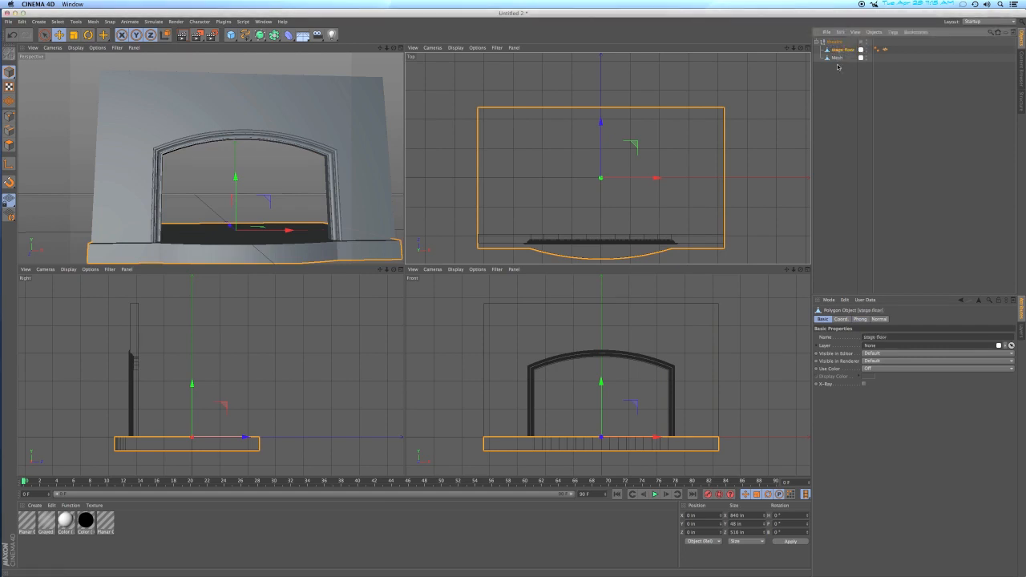
# Step: Rename the Mesh object as proscenium and clear the object selection
pyautogui.doubleClick(836, 58)
pyautogui.write('proscenium')
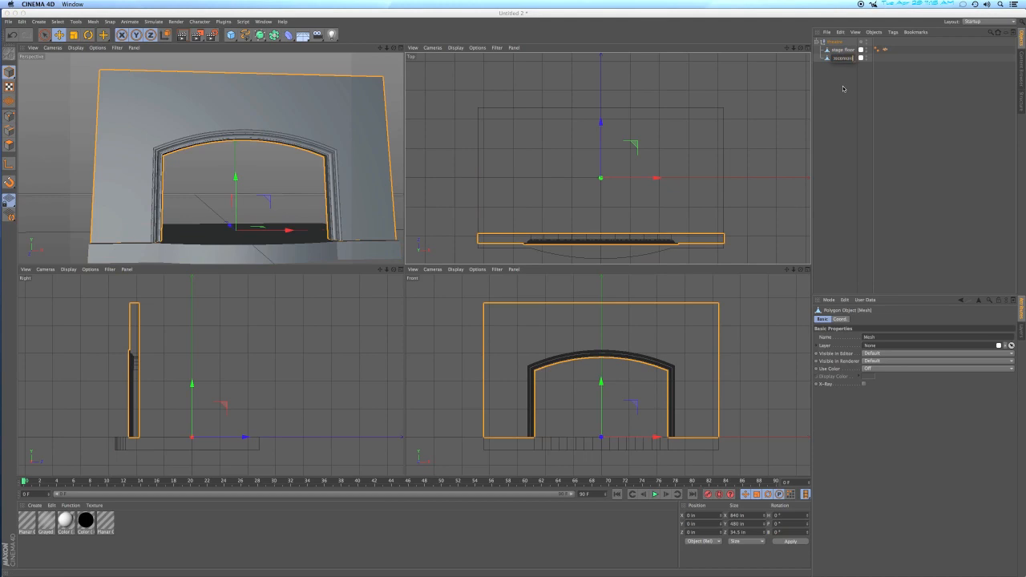
pyautogui.press('Return')
pyautogui.click(849, 77)
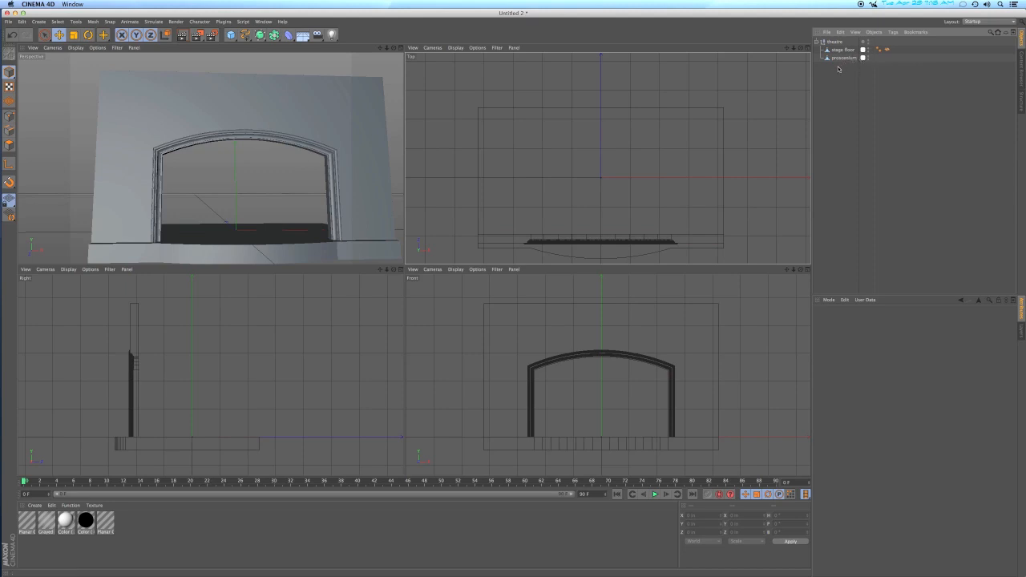
# Step: Remove the stage floor and proscenium objects from their assigned layer
pyautogui.moveTo(837, 66); pyautogui.dragTo(853, 49)
pyautogui.click(872, 32)
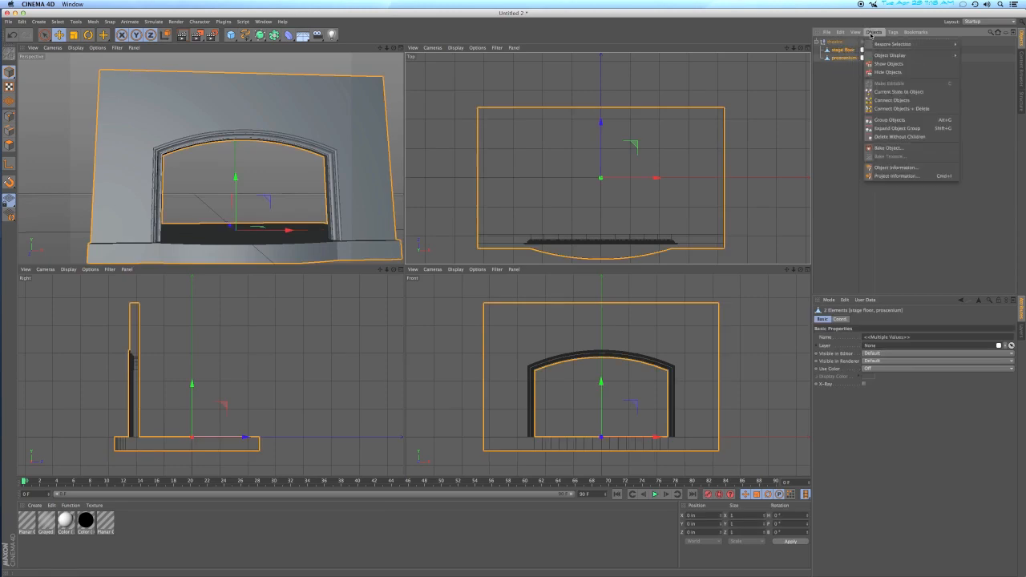
pyautogui.moveTo(857, 34)
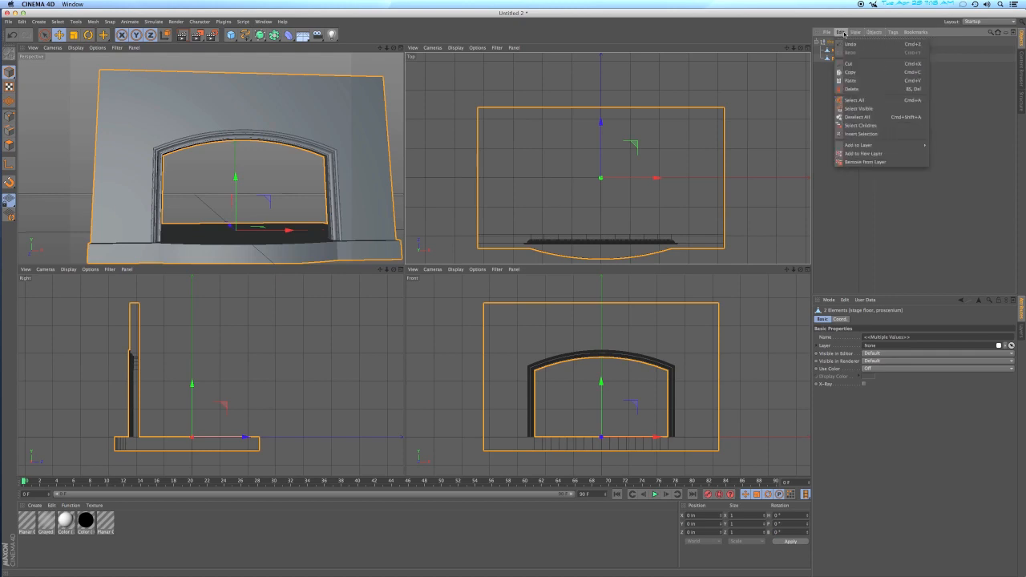
pyautogui.moveTo(841, 146)
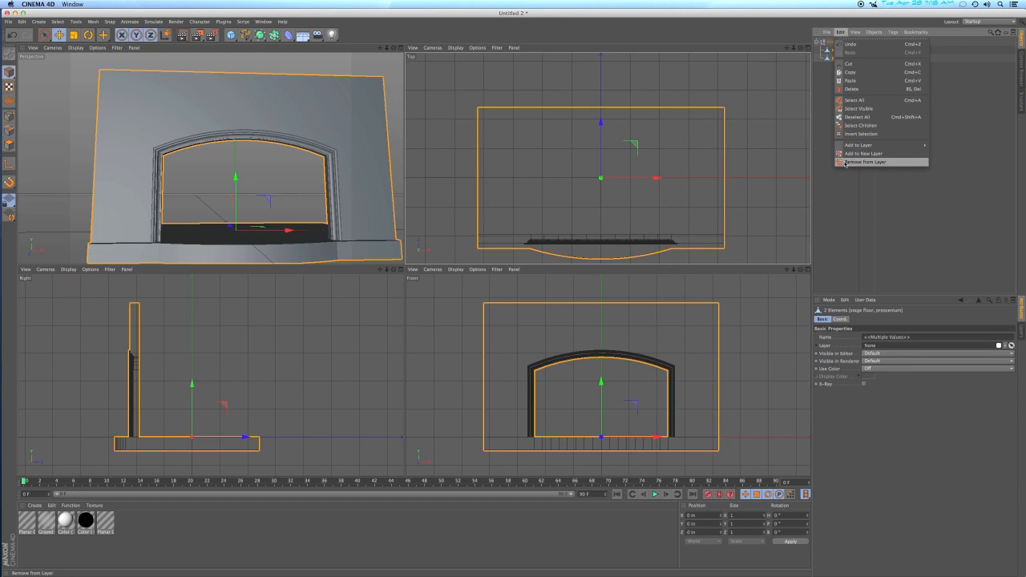
pyautogui.click(845, 163)
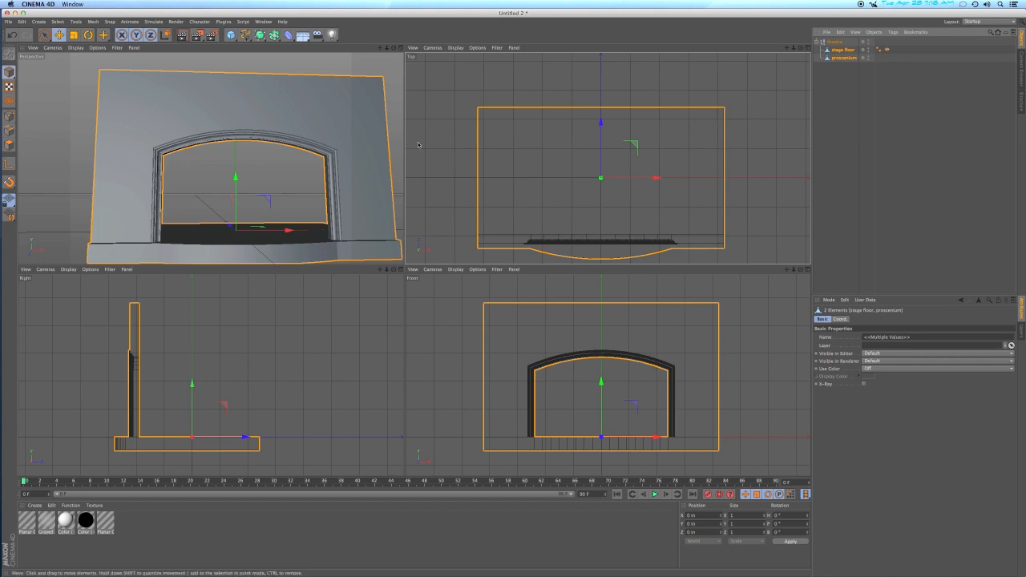
# Step: Add a camera from the adjusted perspective view and set its X position to 0 in
pyautogui.keyDown('alt'); pyautogui.moveTo(270, 174); pyautogui.dragTo(234, 174); pyautogui.keyUp('alt')
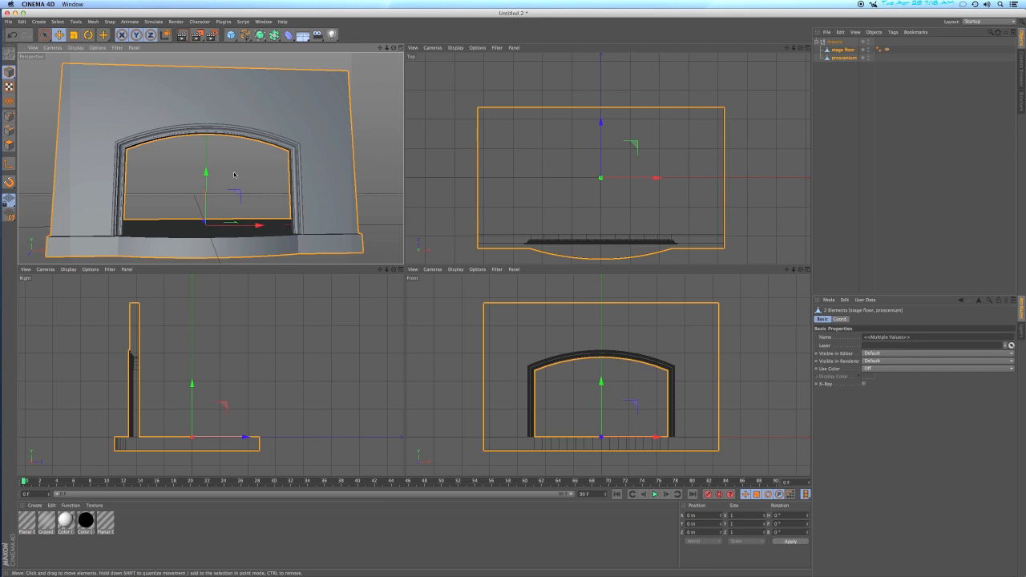
pyautogui.click(317, 35)
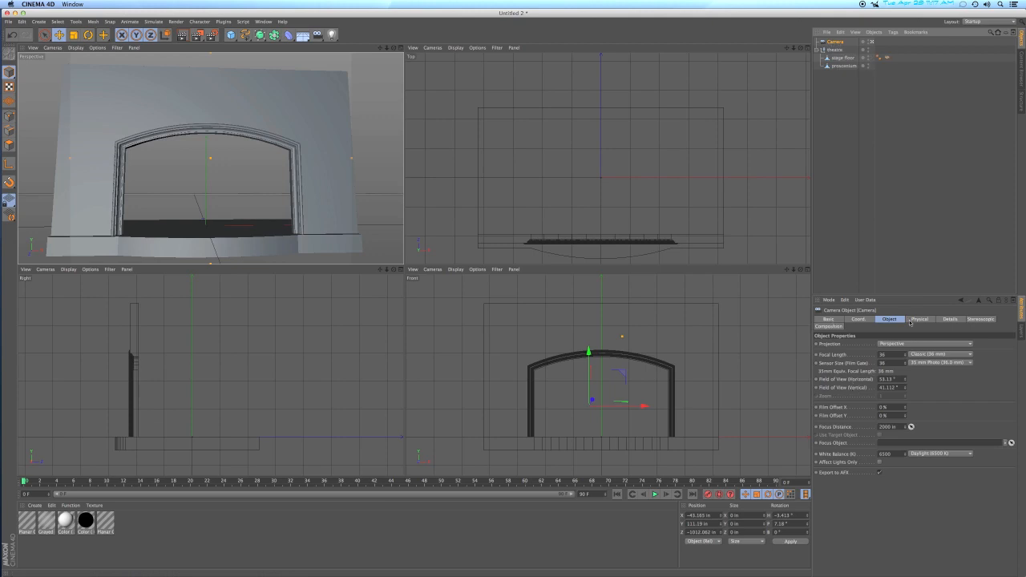
pyautogui.click(858, 319)
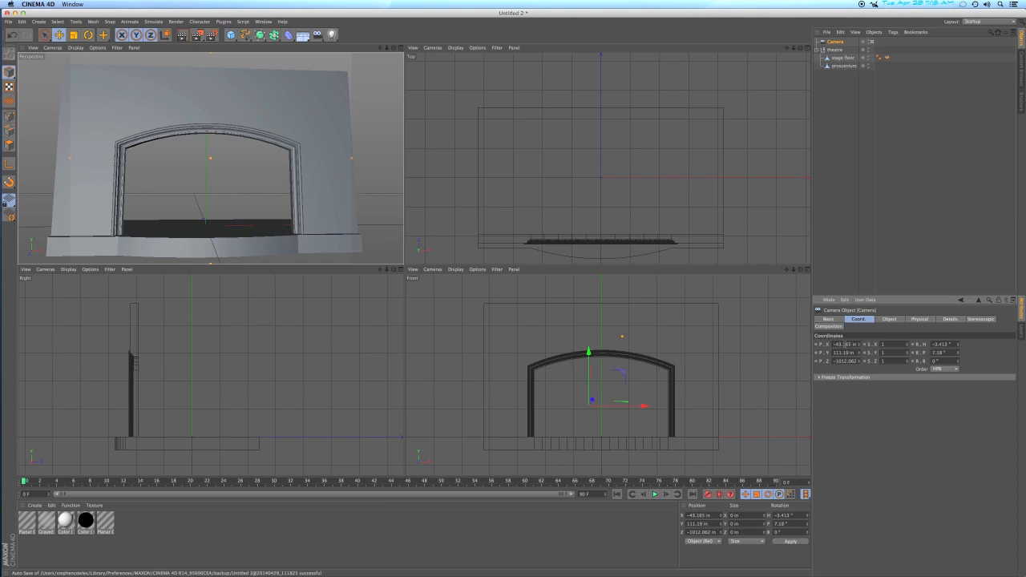
pyautogui.doubleClick(843, 344)
pyautogui.write('0')
pyautogui.press('Return')
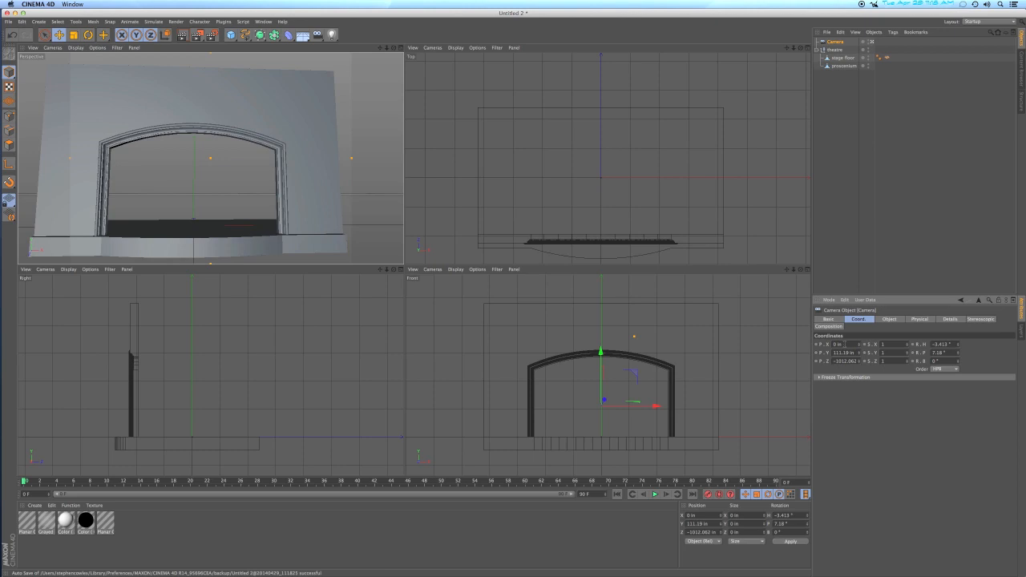
# Step: Set the camera's Y position to 96 in and its Z position to -600 in
pyautogui.doubleClick(843, 353)
pyautogui.write('96')
pyautogui.press('Return')
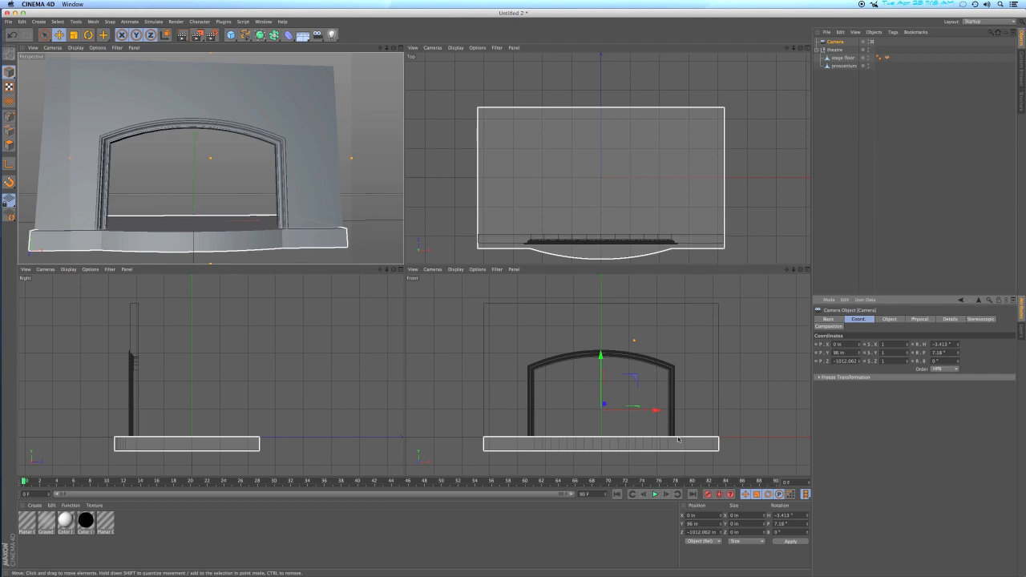
pyautogui.click(839, 361)
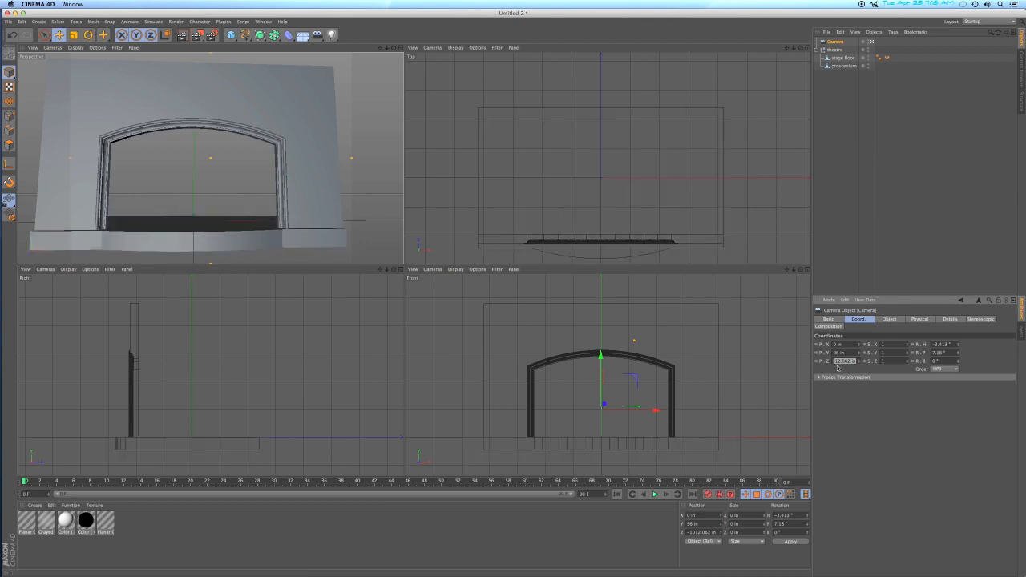
pyautogui.write('-4')
pyautogui.write('00')
pyautogui.press('Return')
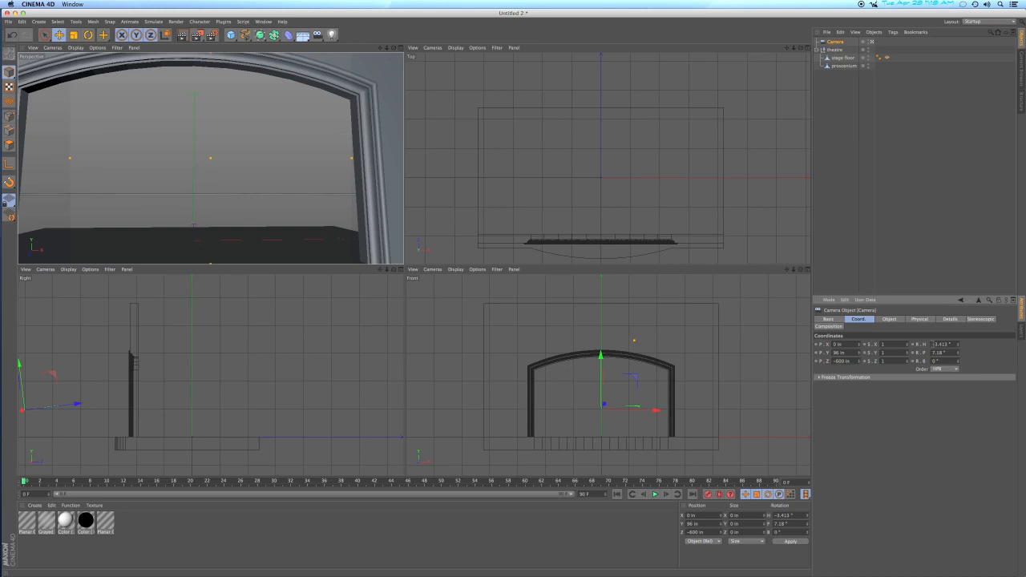
# Step: Set the camera's heading rotation to 0° so it faces the proscenium squarely
pyautogui.click(933, 344)
pyautogui.write('0')
pyautogui.press('Return')
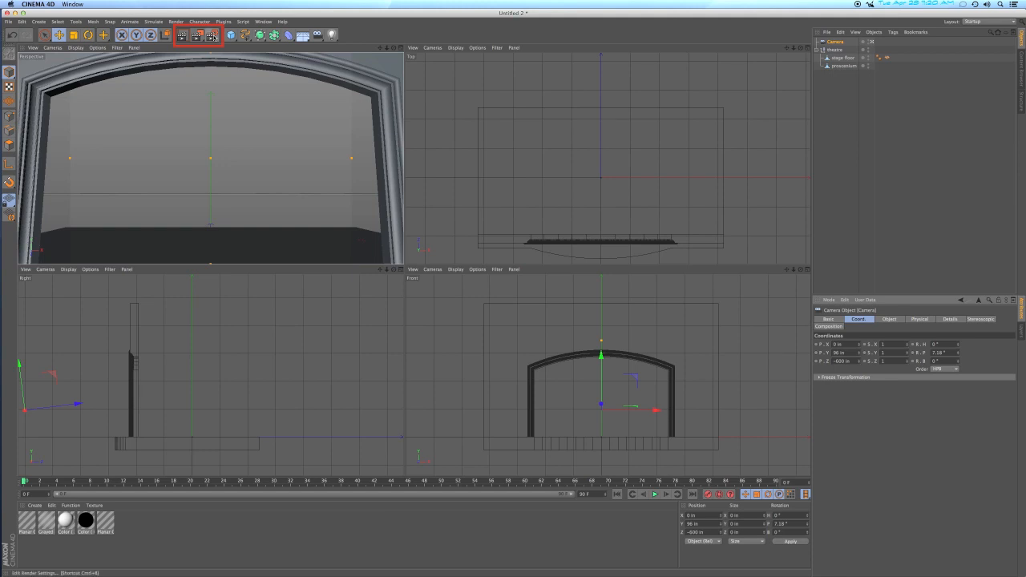
# Step: Set the render output's film aspect to HDTV (16:9) and lock the width-to-height ratio
pyautogui.click(212, 35)
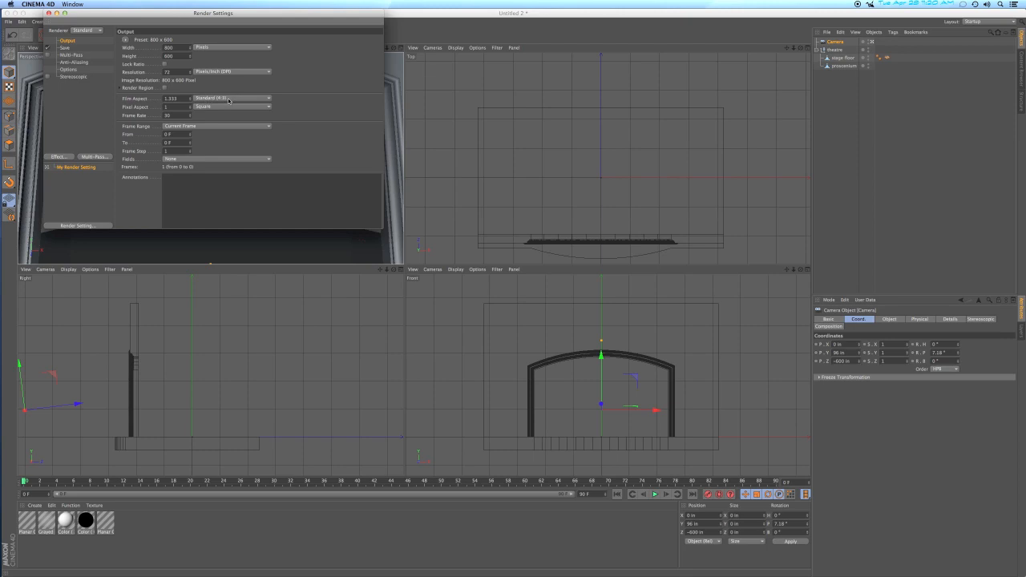
pyautogui.click(228, 99)
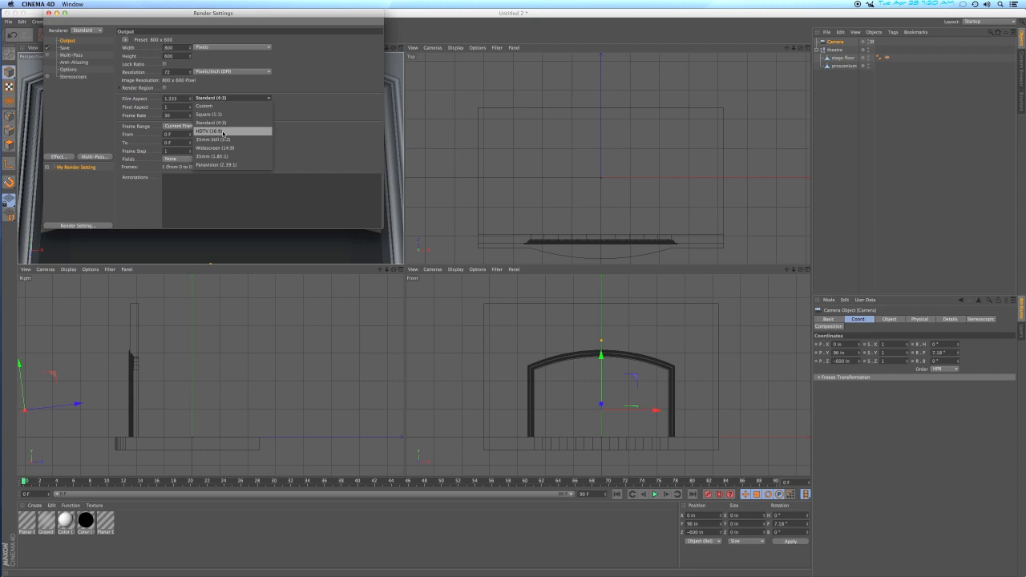
pyautogui.click(222, 131)
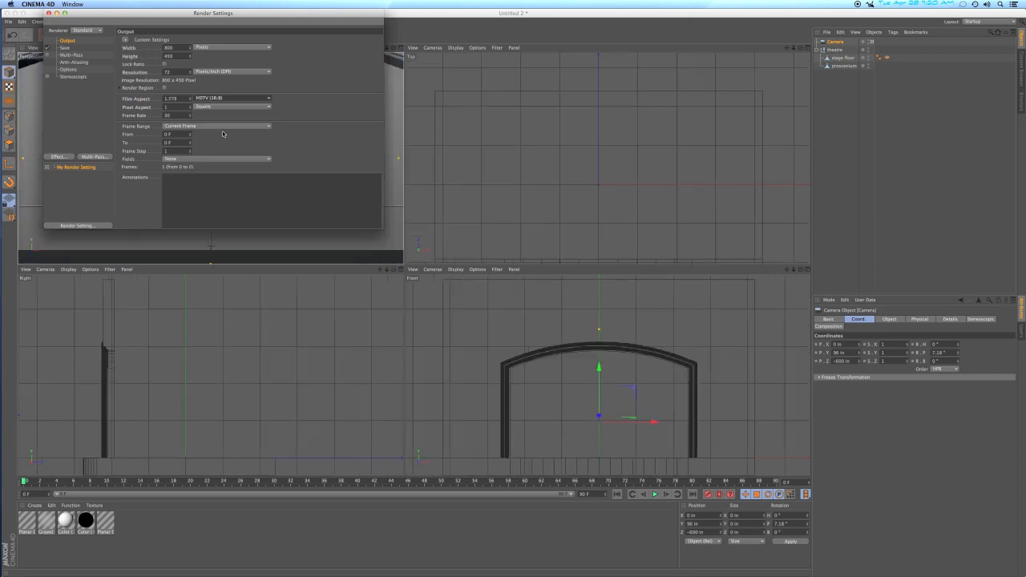
pyautogui.click(165, 65)
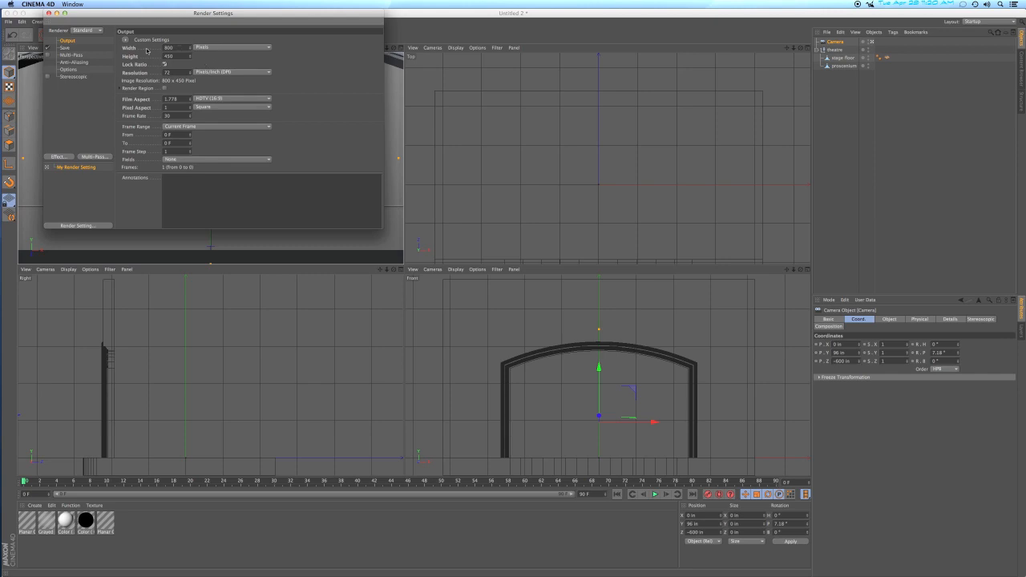
# Step: Set the render output width to 10 inches and the resolution to 300 pixels per inch
pyautogui.click(215, 49)
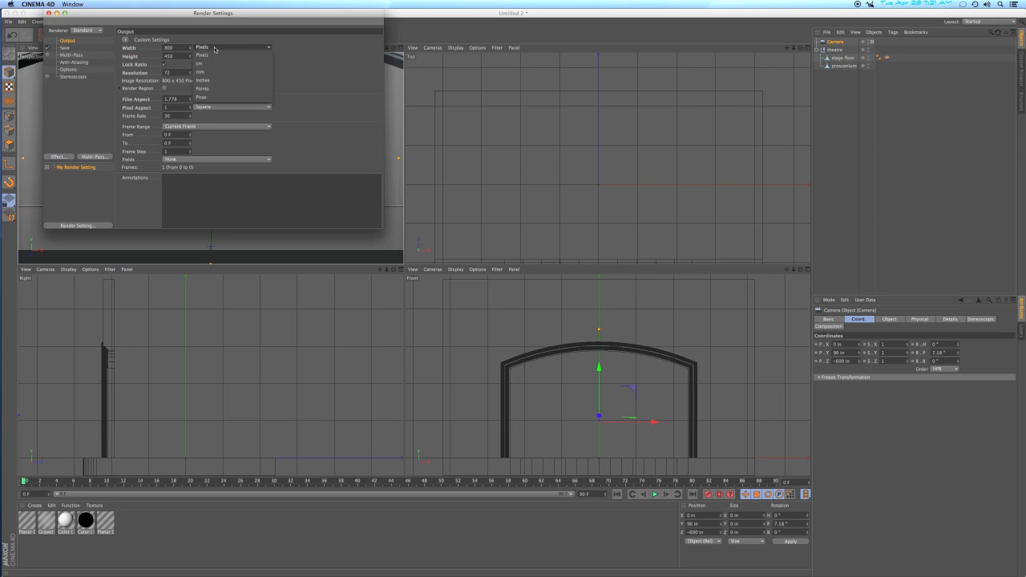
pyautogui.click(214, 80)
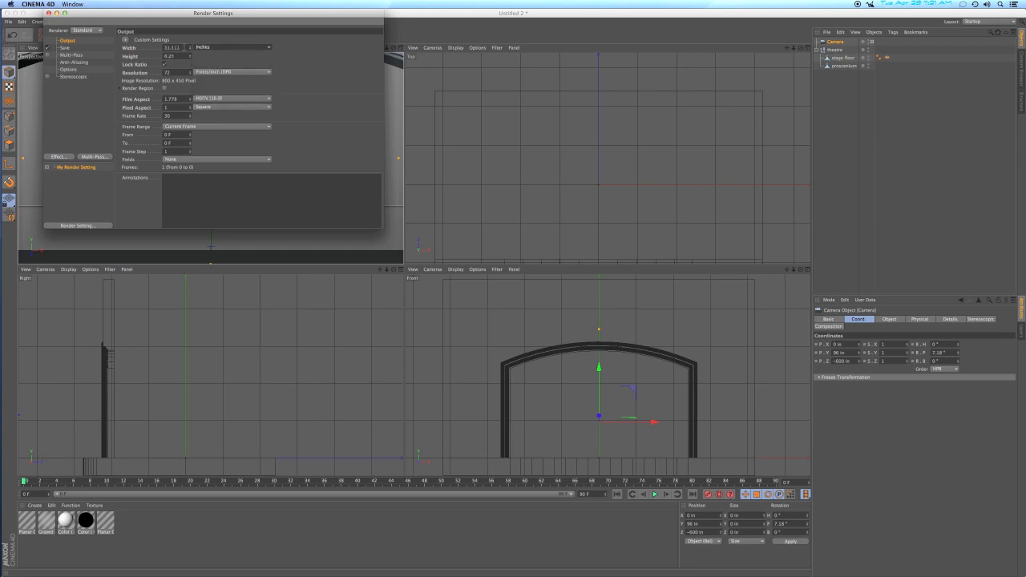
pyautogui.doubleClick(171, 48)
pyautogui.write('10')
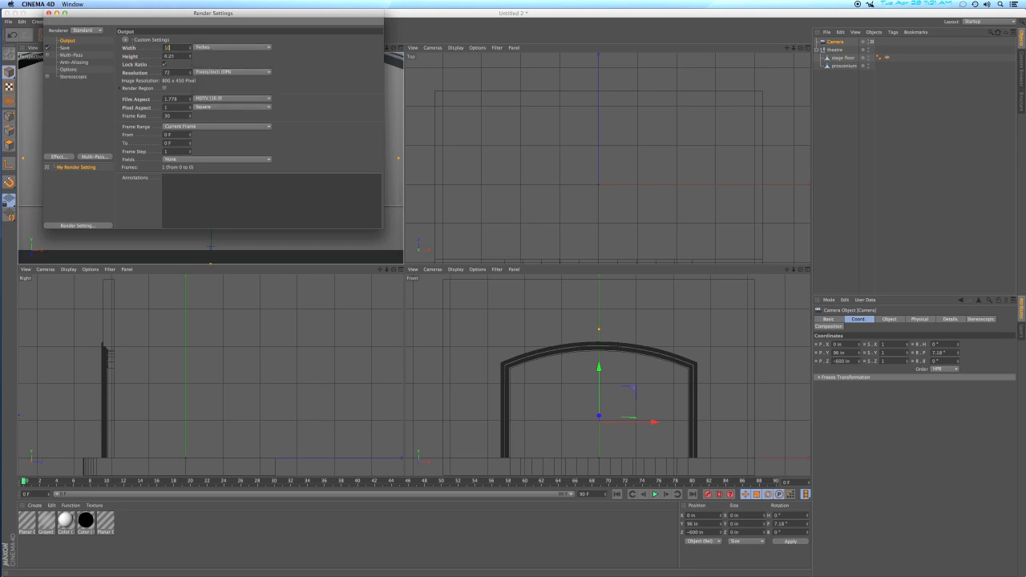
pyautogui.press('Return')
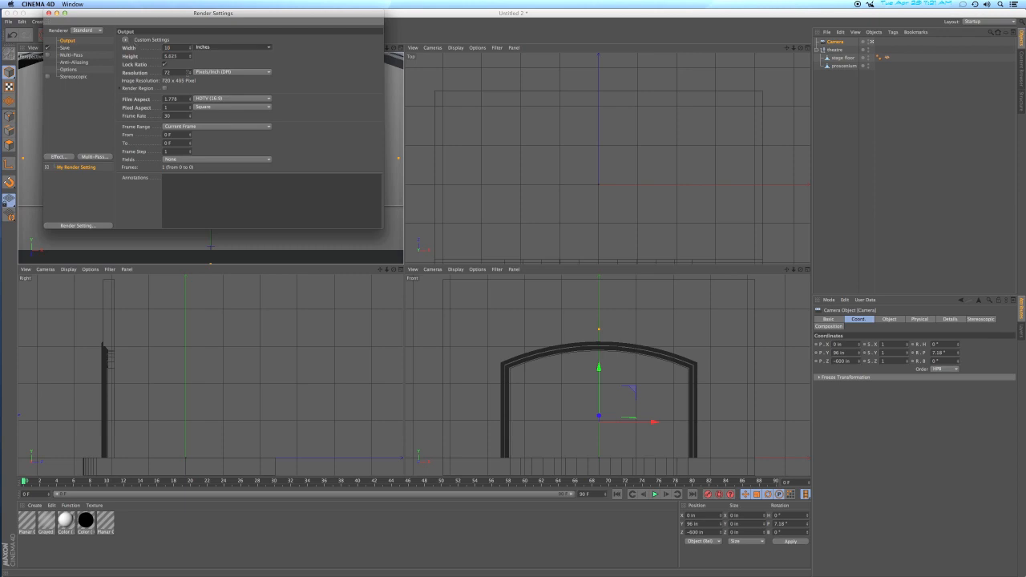
pyautogui.click(186, 72)
pyautogui.write('3')
pyautogui.press('Return')
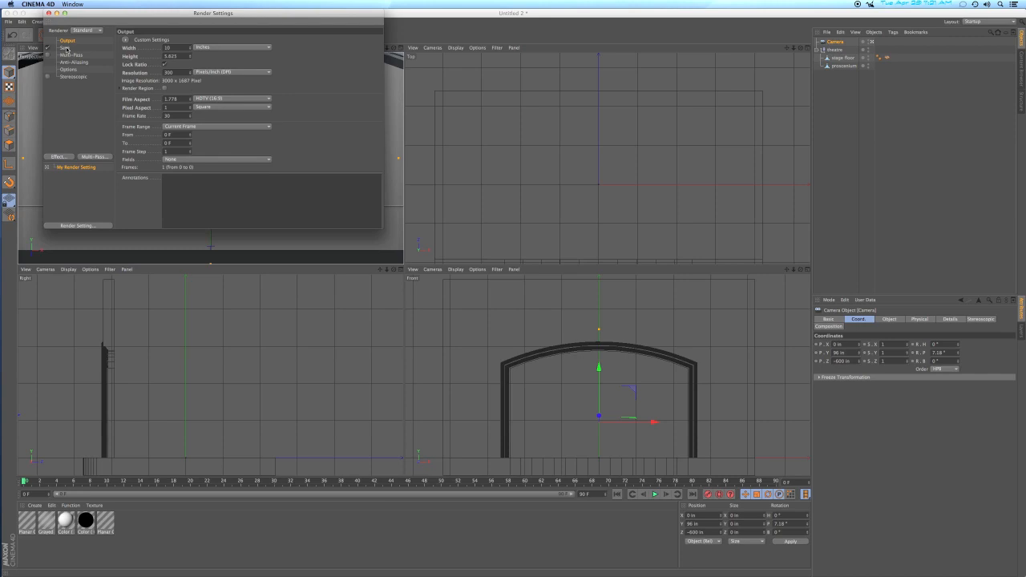
# Step: Set the render's save format to Photoshop (PSD) and enable the alpha channel
pyautogui.click(66, 48)
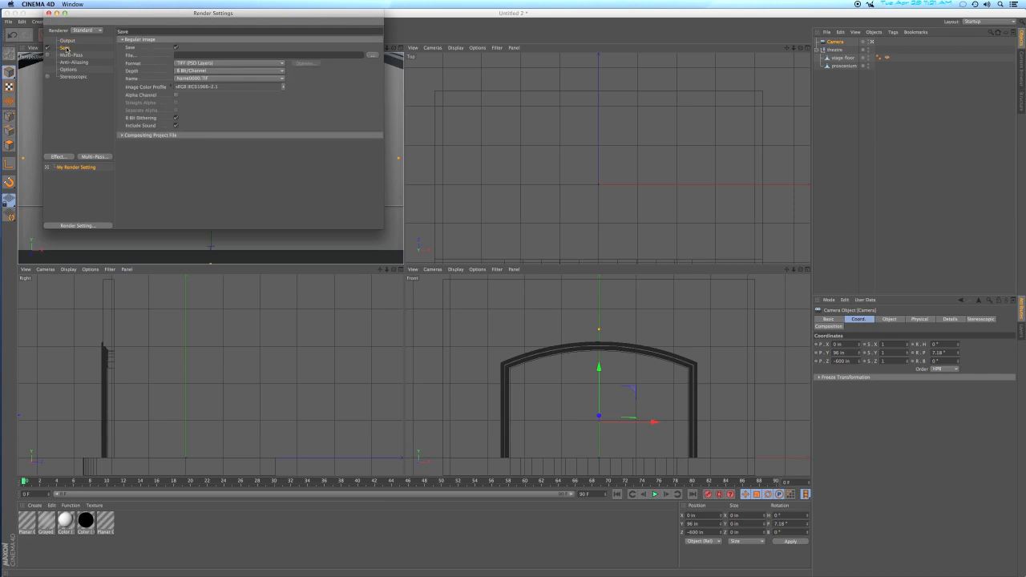
pyautogui.click(185, 63)
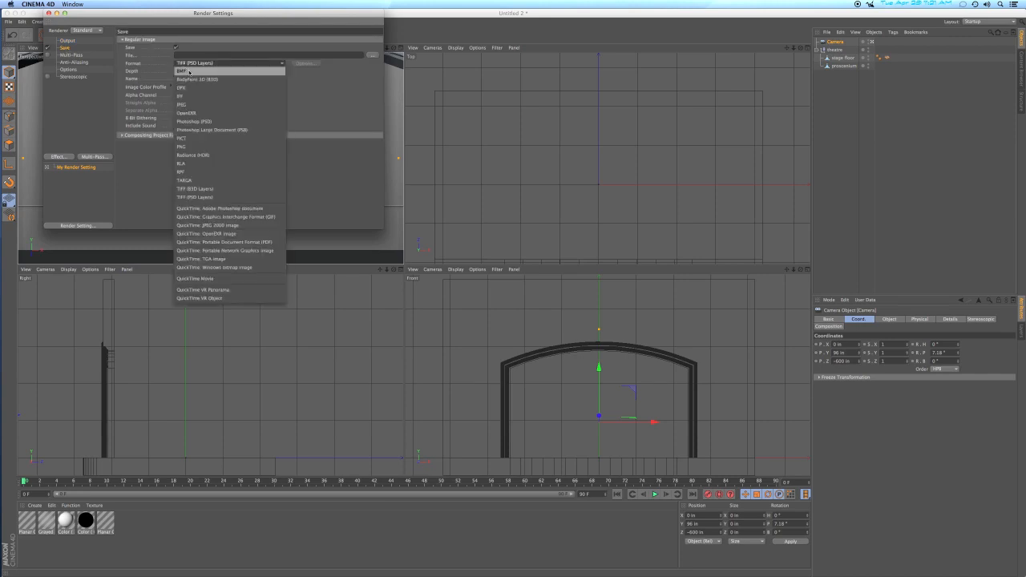
pyautogui.click(198, 122)
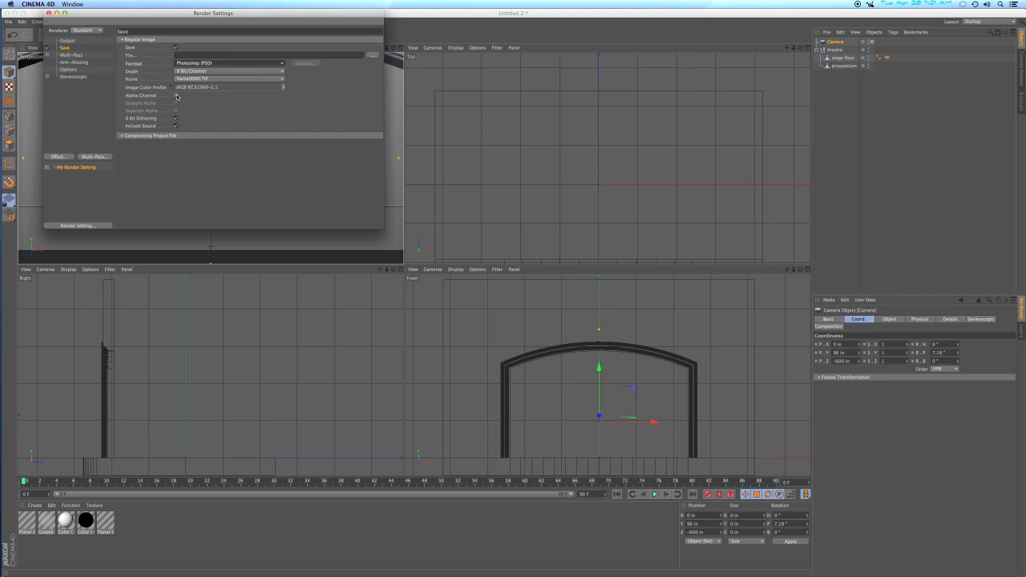
pyautogui.click(177, 96)
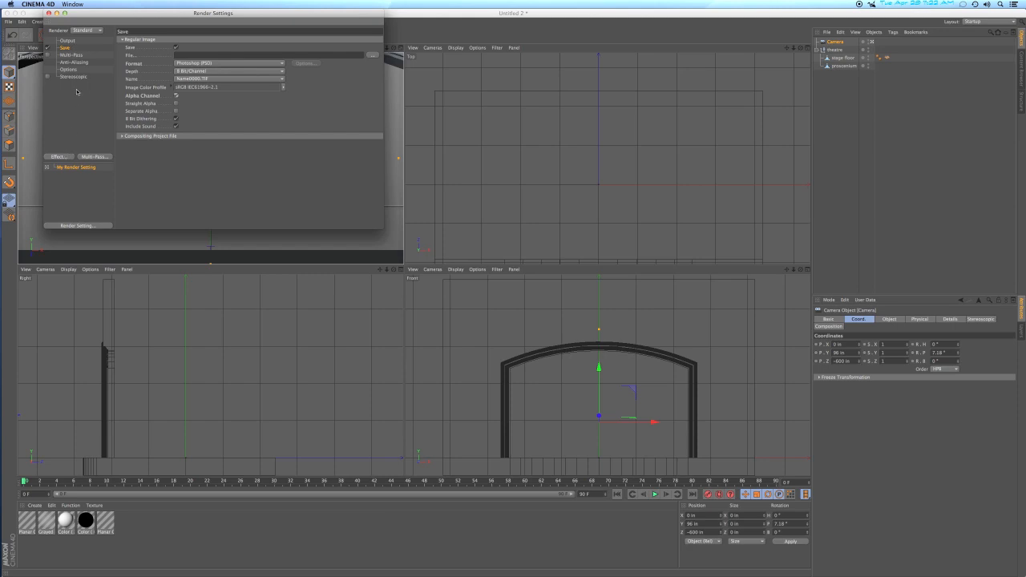
# Step: Add the Ambient Occlusion effect to the render settings and close them
pyautogui.click(66, 157)
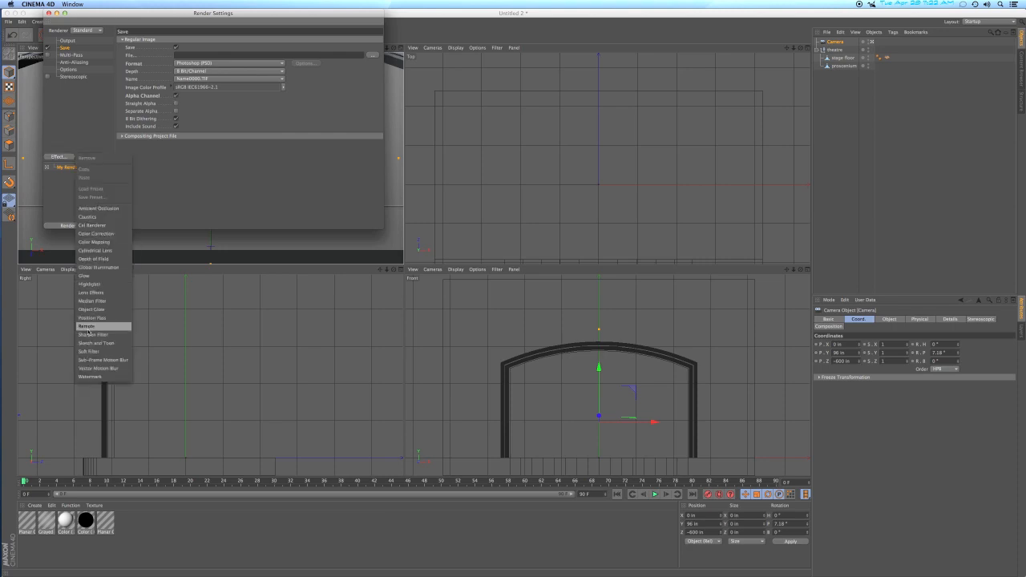
pyautogui.click(101, 210)
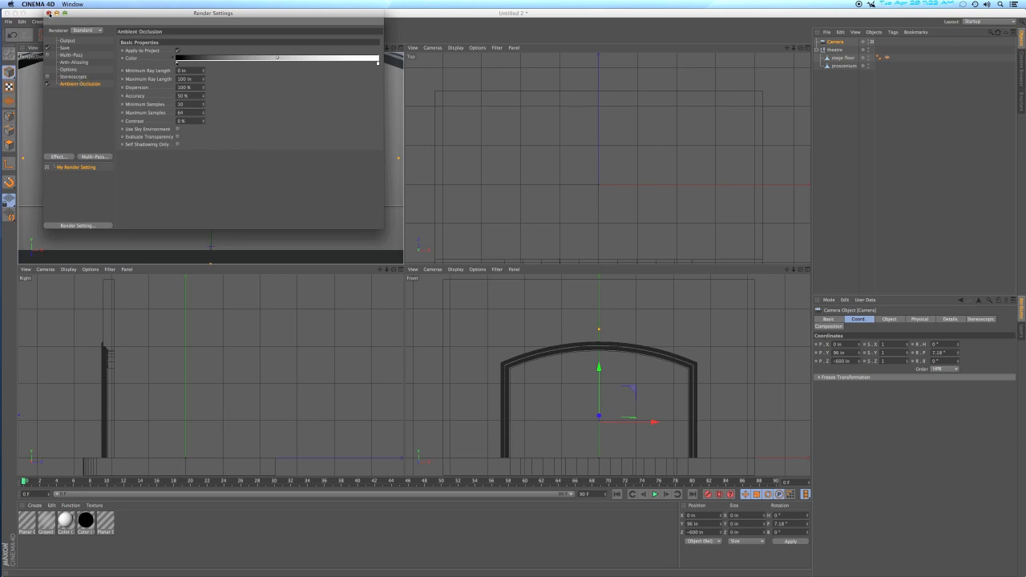
pyautogui.click(48, 13)
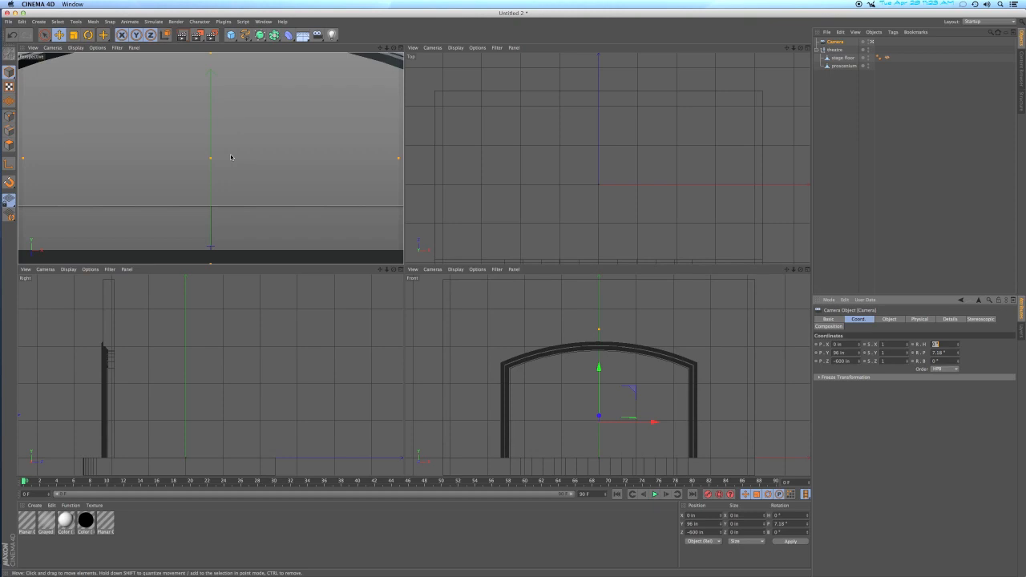
# Step: Set the camera's focal length to the Wide Angle (25 mm) preset
pyautogui.click(837, 42)
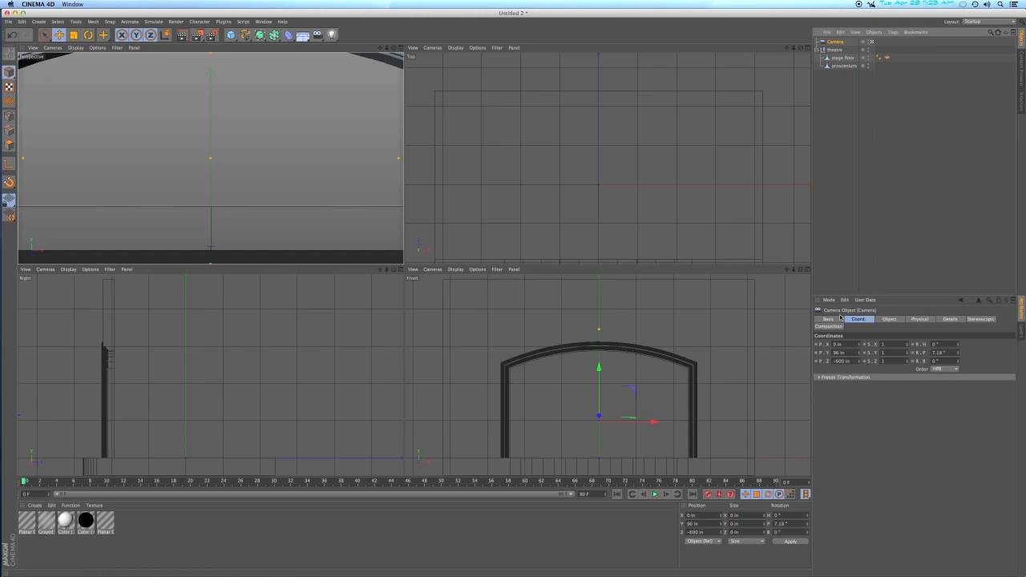
pyautogui.click(888, 319)
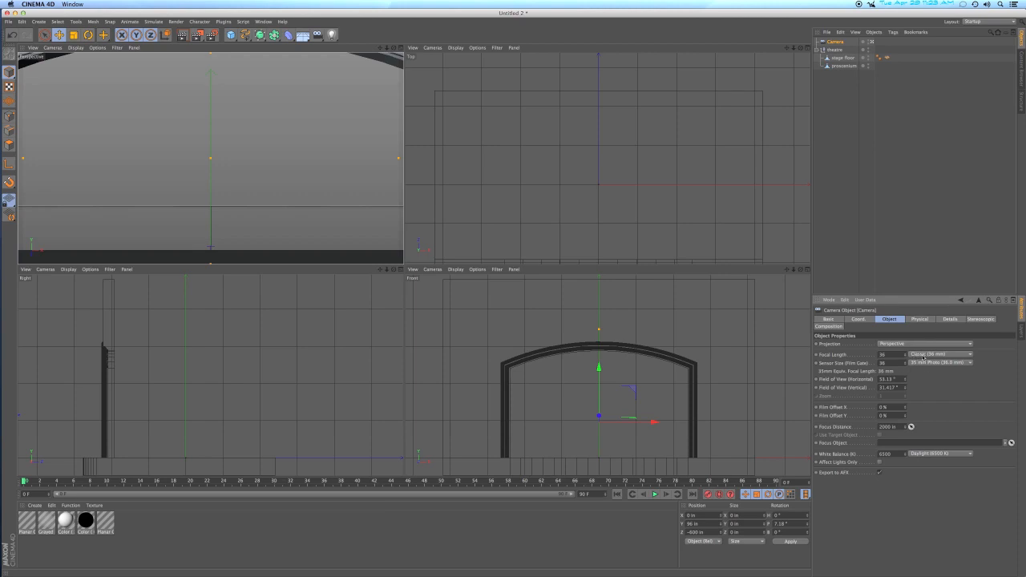
pyautogui.click(924, 357)
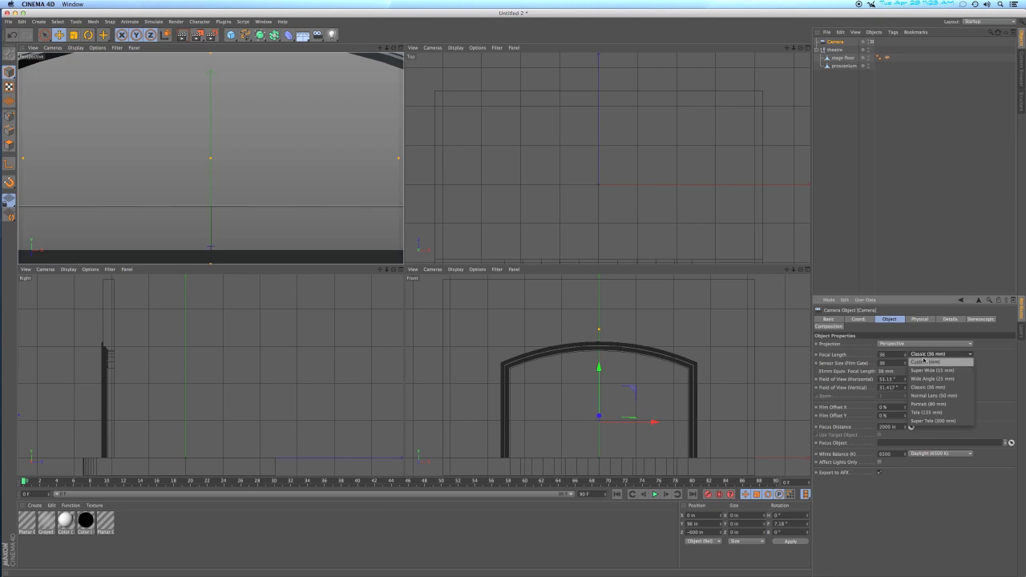
pyautogui.click(925, 378)
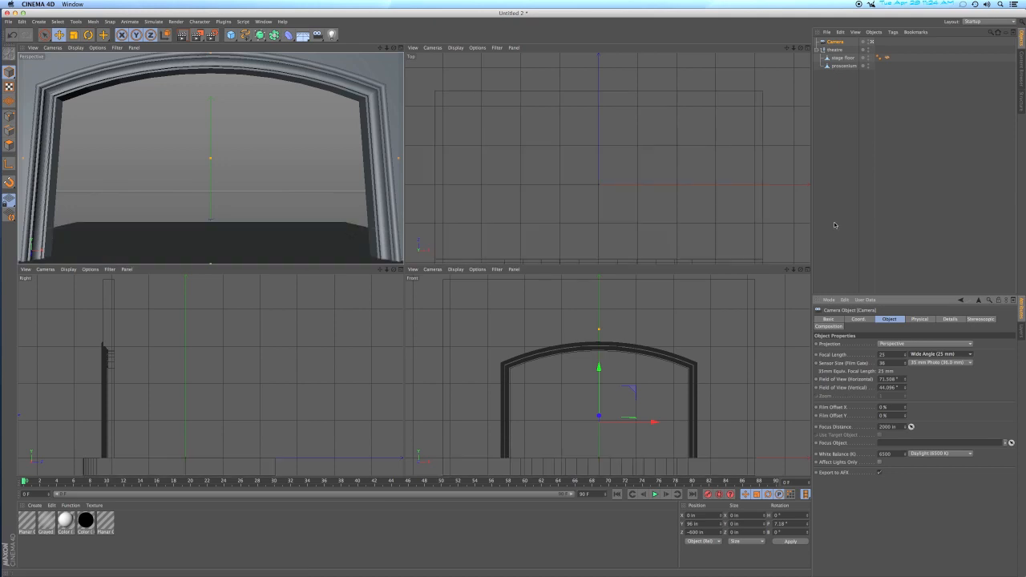
# Step: Move the camera back to a Z position of -630 in so the whole proscenium comes into frame
pyautogui.click(859, 319)
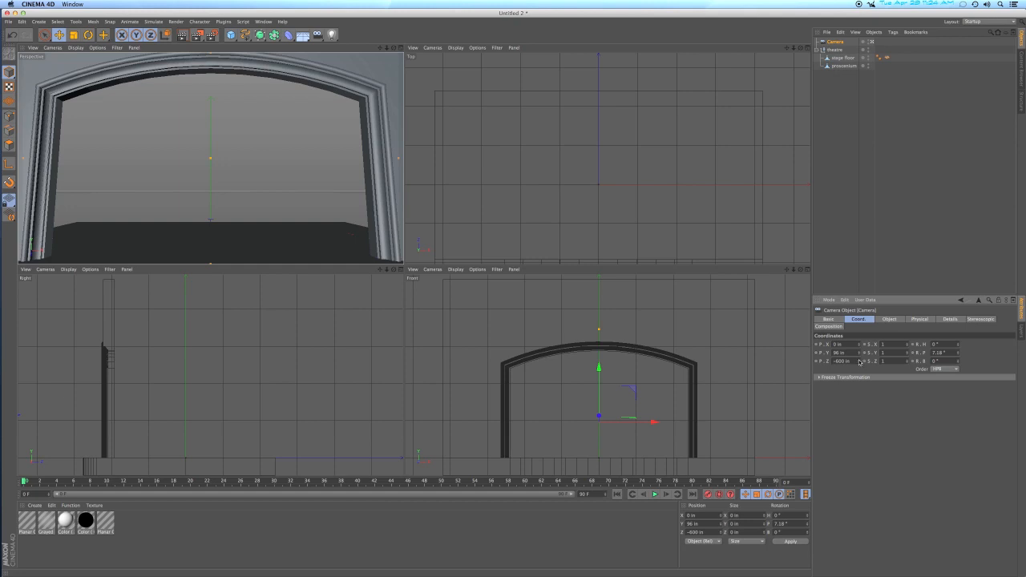
pyautogui.moveTo(860, 362); pyautogui.dragTo(859, 361)
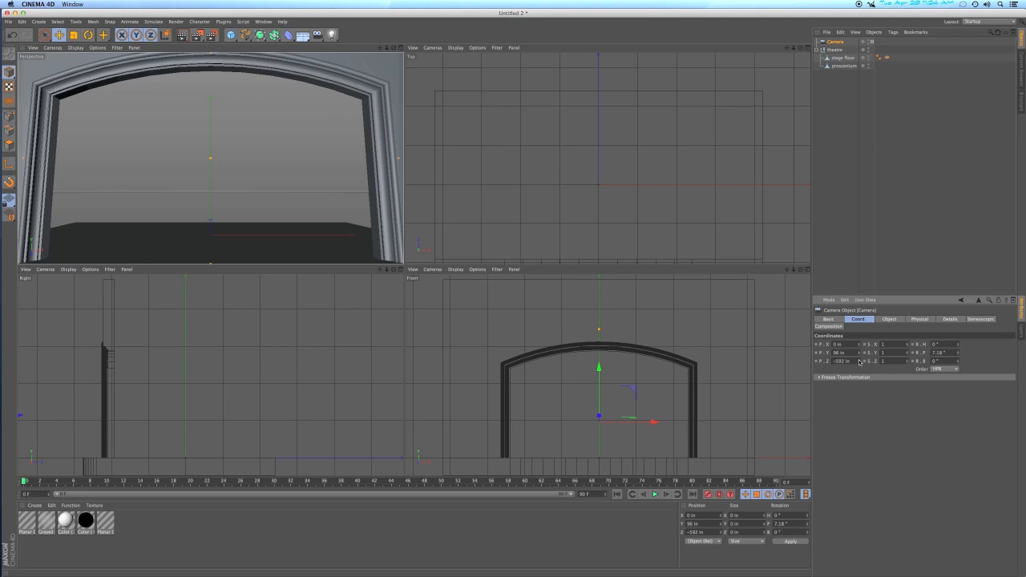
pyautogui.moveTo(860, 365); pyautogui.dragTo(860, 365)
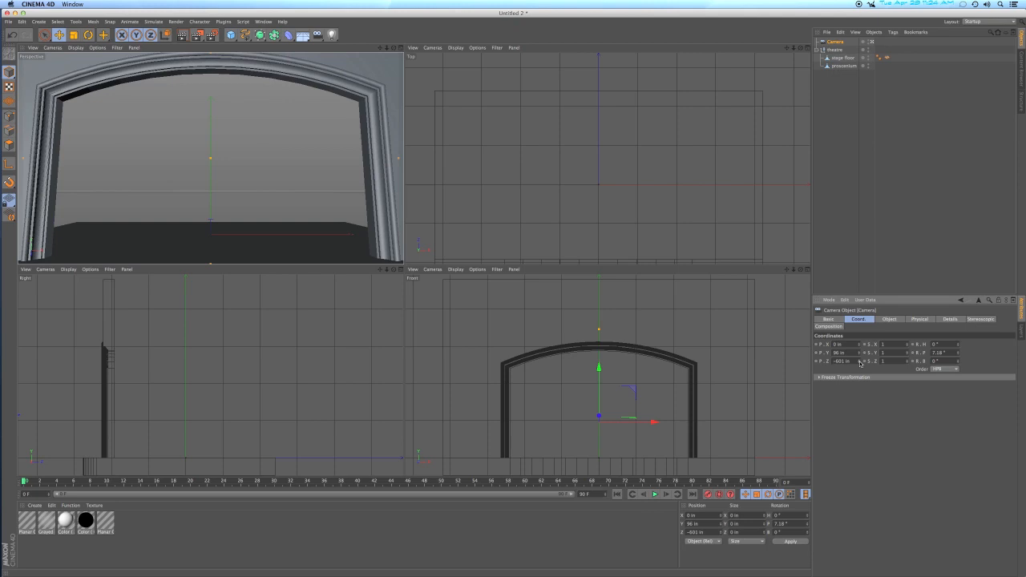
pyautogui.moveTo(860, 363); pyautogui.dragTo(860, 363)
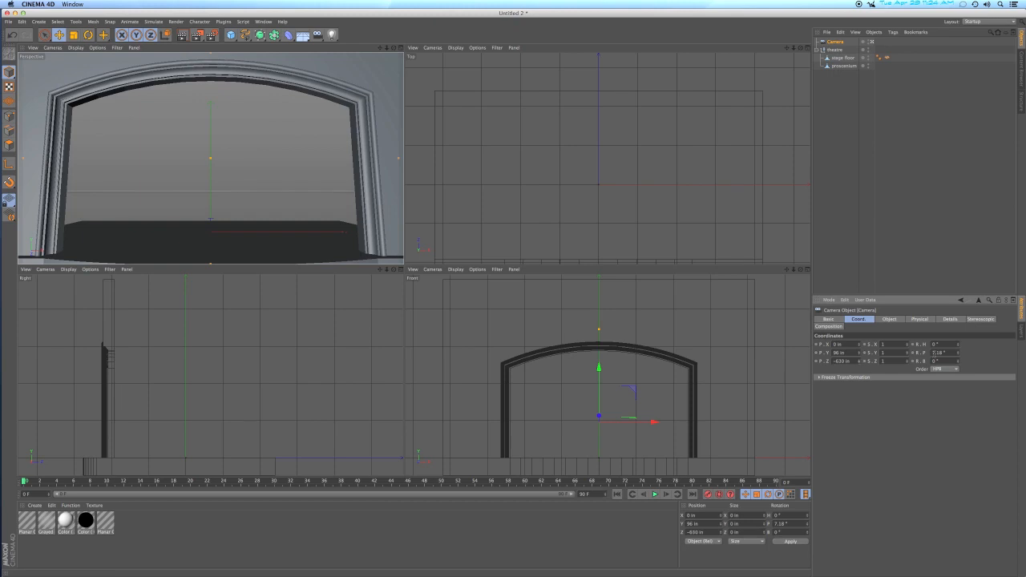
# Step: Set the camera's pitch rotation to 7°, and lower it further to 6°
pyautogui.doubleClick(939, 353)
pyautogui.write('7')
pyautogui.press('Return')
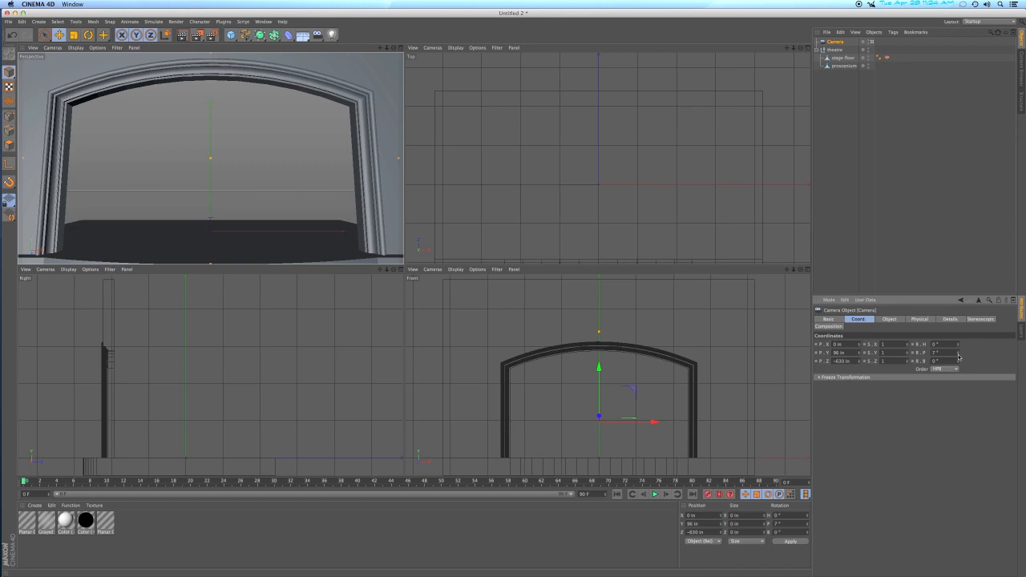
pyautogui.click(958, 355)
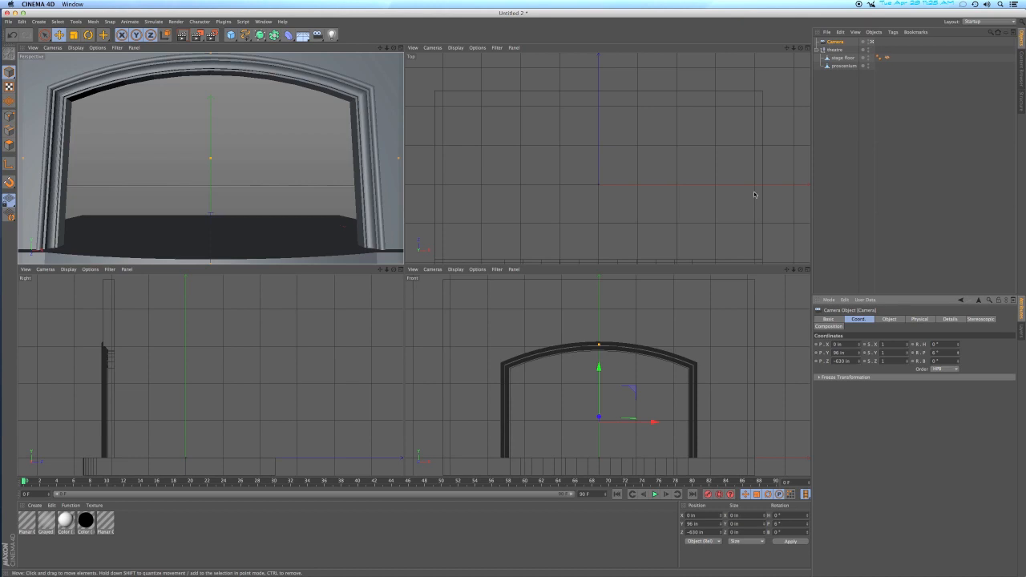
# Step: Set the camera's horizontal field of view to 65°
pyautogui.click(886, 319)
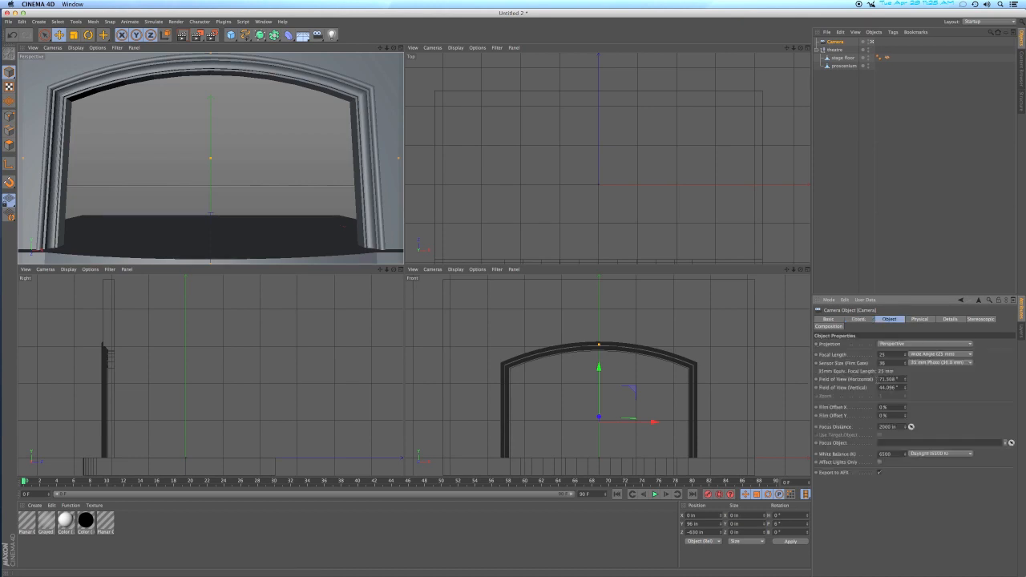
pyautogui.doubleClick(903, 380)
pyautogui.write('60')
pyautogui.press('Return')
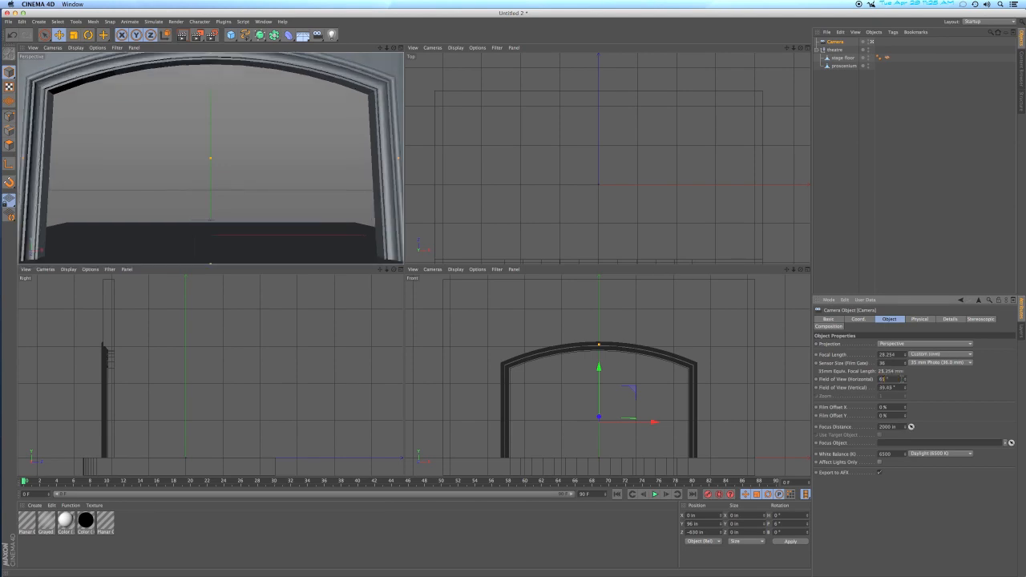
# Step: Move the camera back to a Z position of -677 in and fine-tune its pitch rotation to 5.7°
pyautogui.click(864, 320)
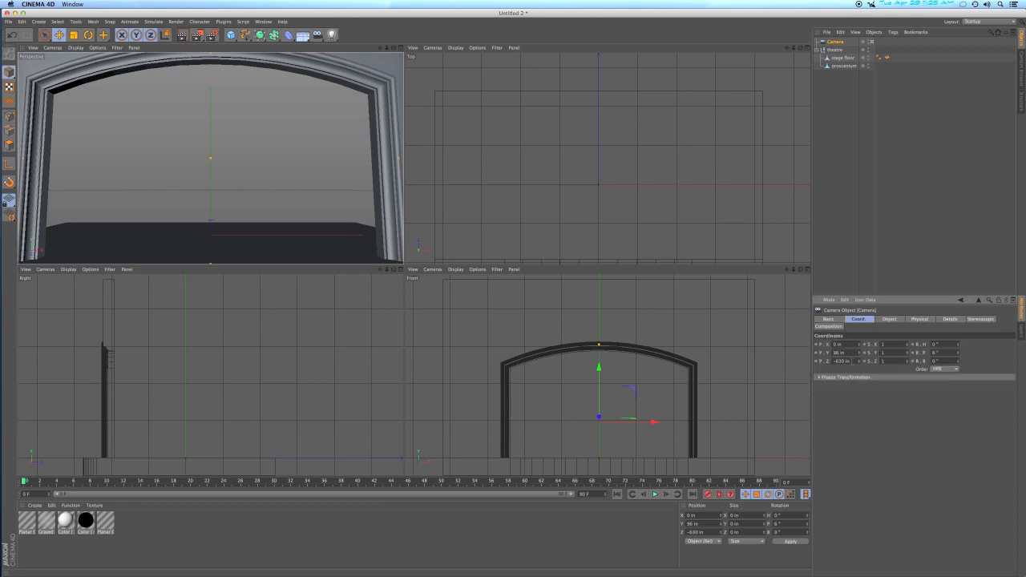
pyautogui.moveTo(859, 365); pyautogui.dragTo(859, 365)
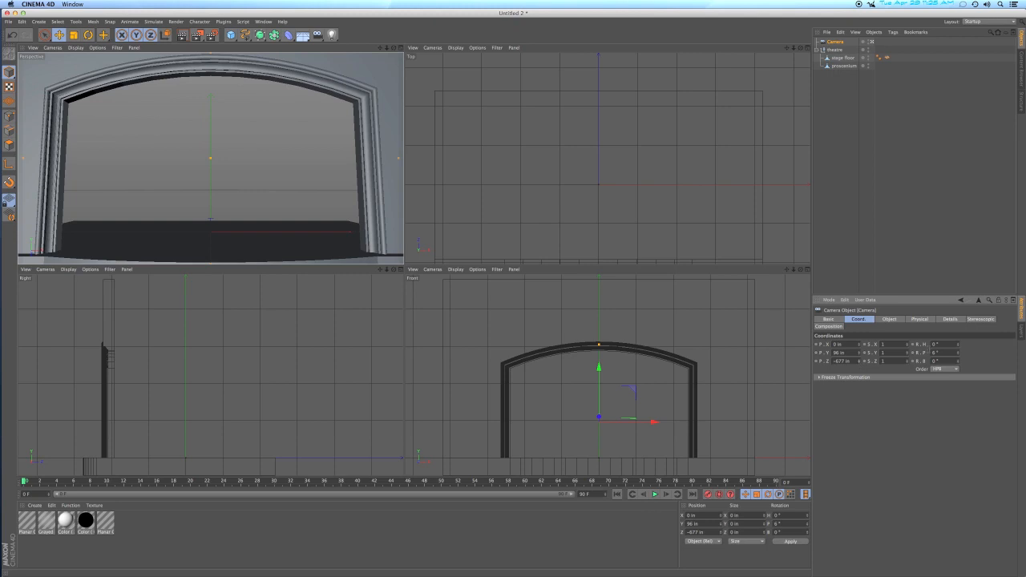
pyautogui.click(959, 356)
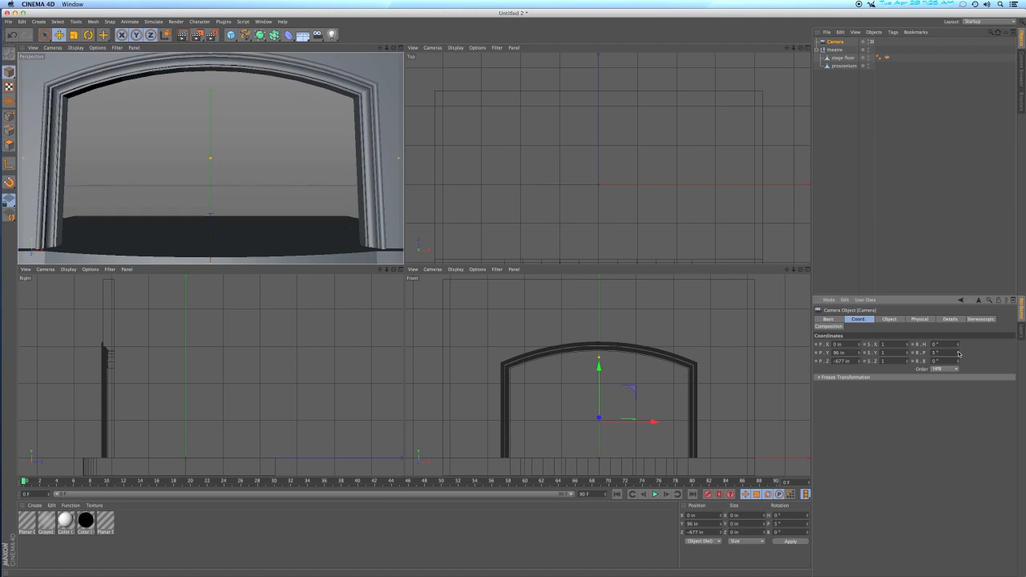
pyautogui.keyDown('alt'); pyautogui.click(958, 352); pyautogui.keyUp('alt')
pyautogui.keyDown('alt'); pyautogui.click(957, 352); pyautogui.keyUp('alt')
pyautogui.keyDown('alt'); pyautogui.click(958, 352); pyautogui.keyUp('alt')
pyautogui.keyDown('alt'); pyautogui.click(958, 351); pyautogui.keyUp('alt')
pyautogui.keyDown('alt'); pyautogui.click(958, 352); pyautogui.keyUp('alt')
pyautogui.keyDown('alt'); pyautogui.click(958, 352); pyautogui.keyUp('alt')
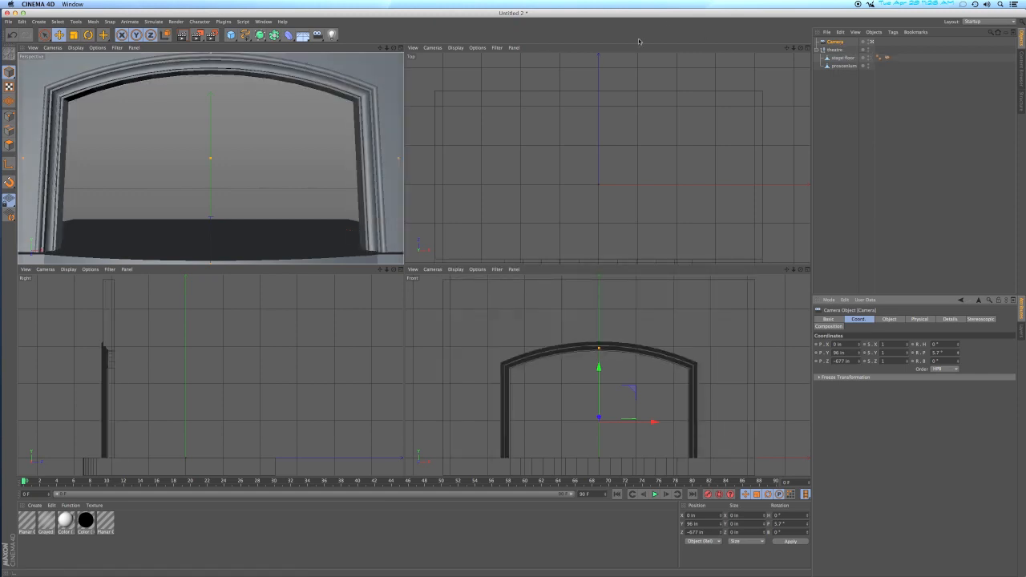
# Step: Save the project as "Stage Model Tut" in the Tutorials folder on the Desktop
pyautogui.press('super+s')
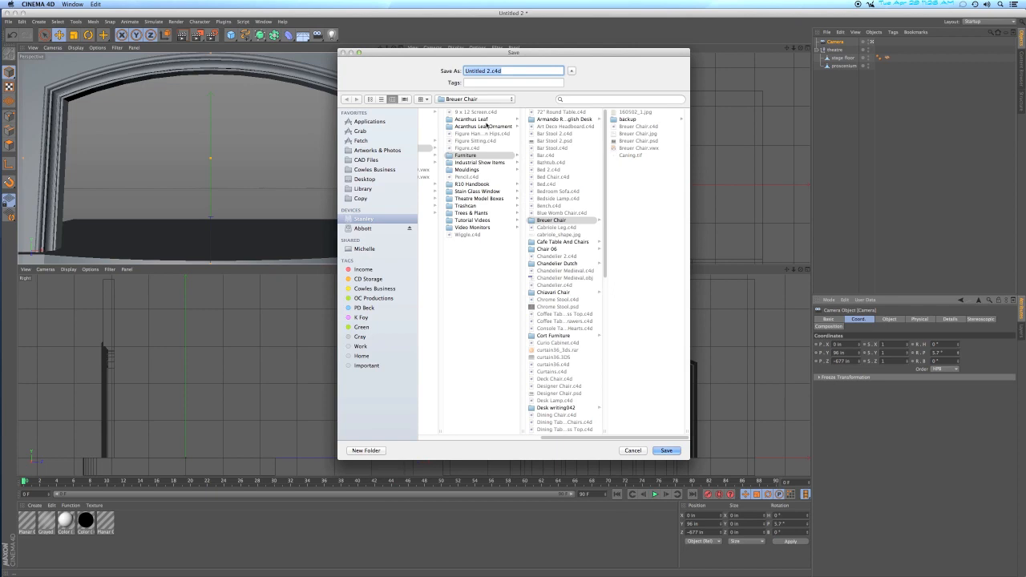
pyautogui.write('Stage Model Tut')
pyautogui.click(367, 179)
pyautogui.click(441, 113)
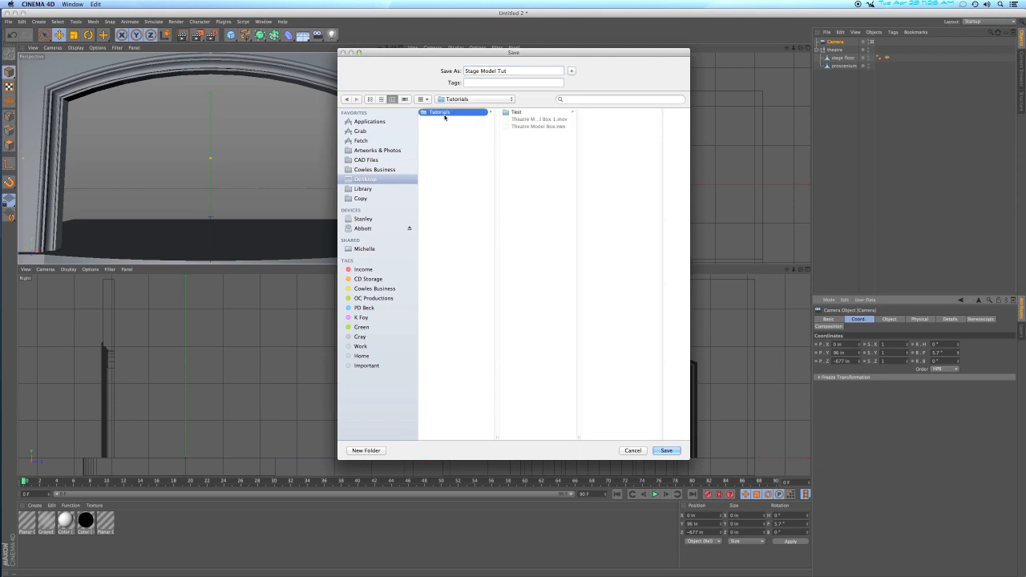
pyautogui.click(665, 451)
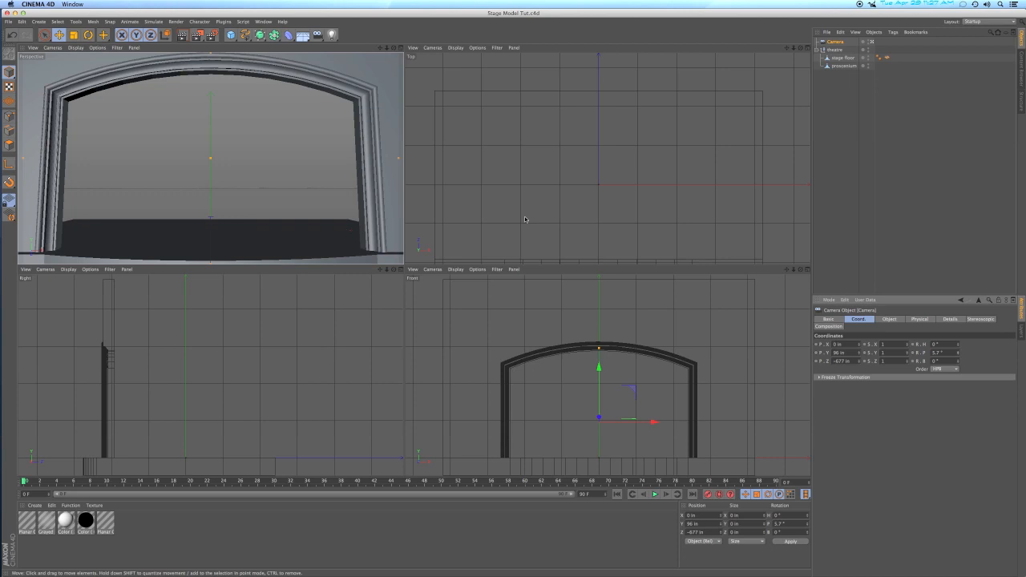
# Step: Collapse the theatre group and move the camera below it in the object hierarchy
pyautogui.click(526, 220)
pyautogui.keyDown('alt'); pyautogui.moveTo(534, 226); pyautogui.dragTo(533, 190, button='middle'); pyautogui.keyUp('alt')
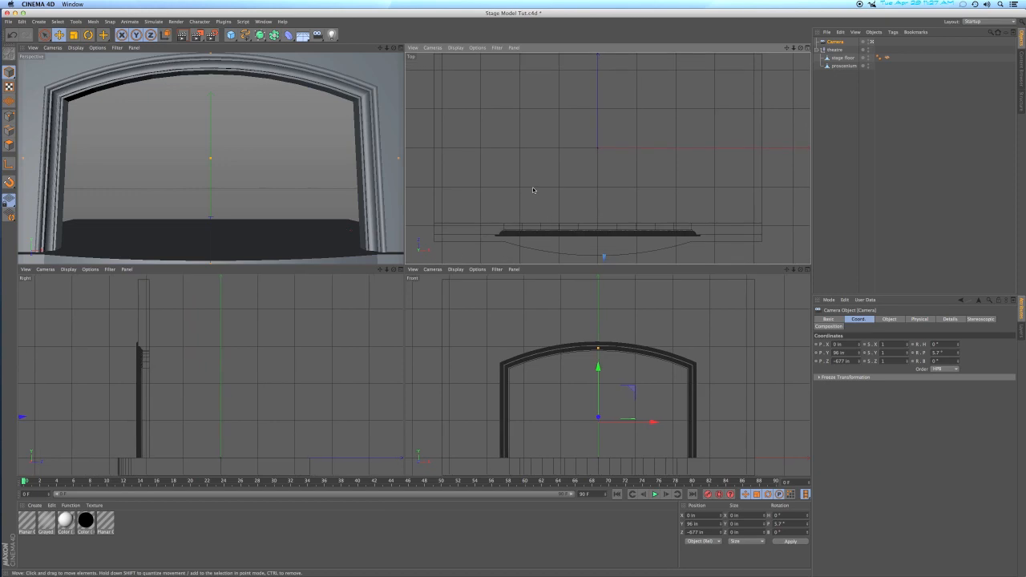
pyautogui.click(817, 51)
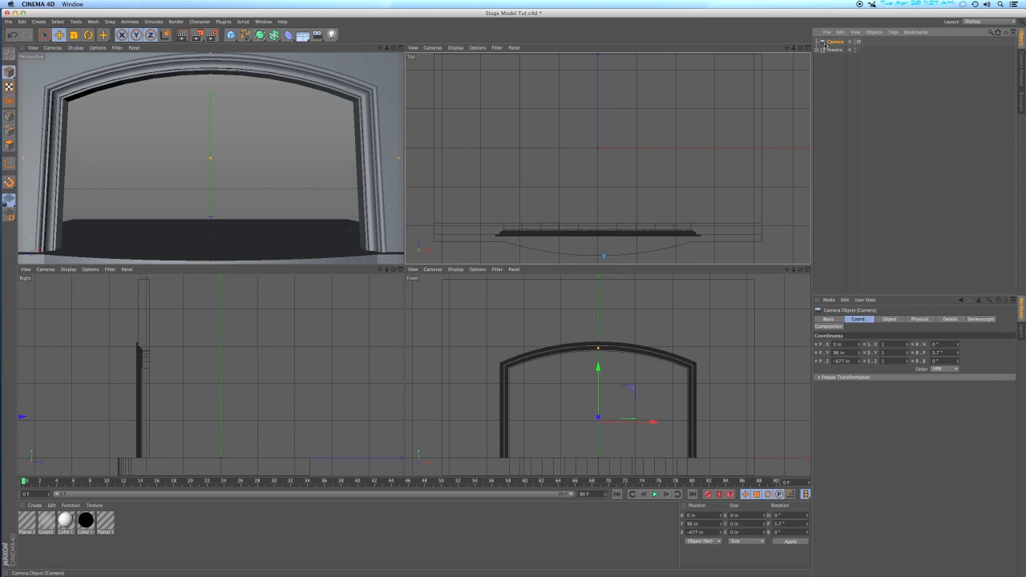
pyautogui.moveTo(823, 44); pyautogui.dragTo(830, 61)
# Step: Add a spot light to the scene and enable the display of lights in the viewports
pyautogui.click(333, 35)
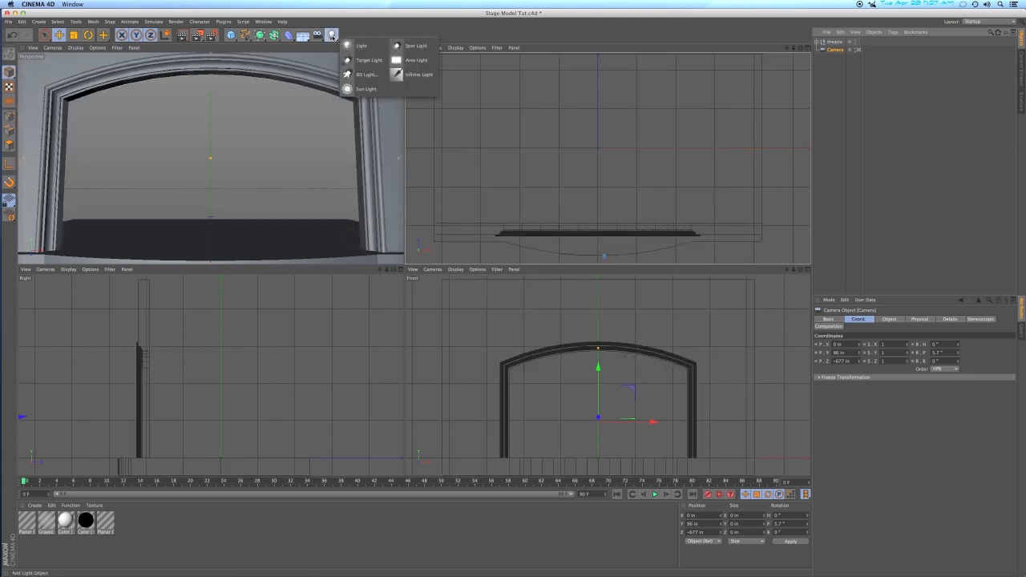
pyautogui.click(422, 48)
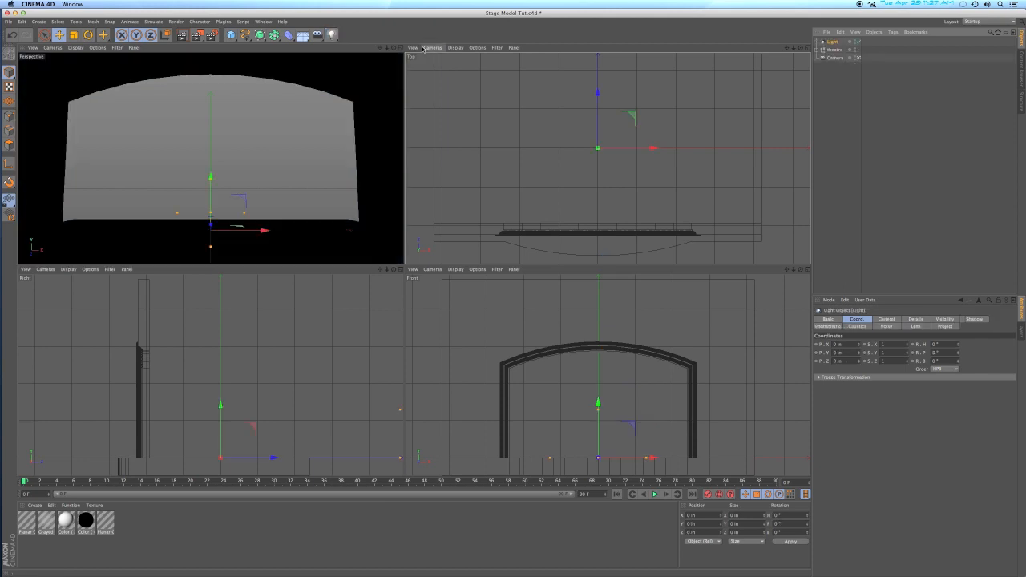
pyautogui.scroll(-3, 608, 157)
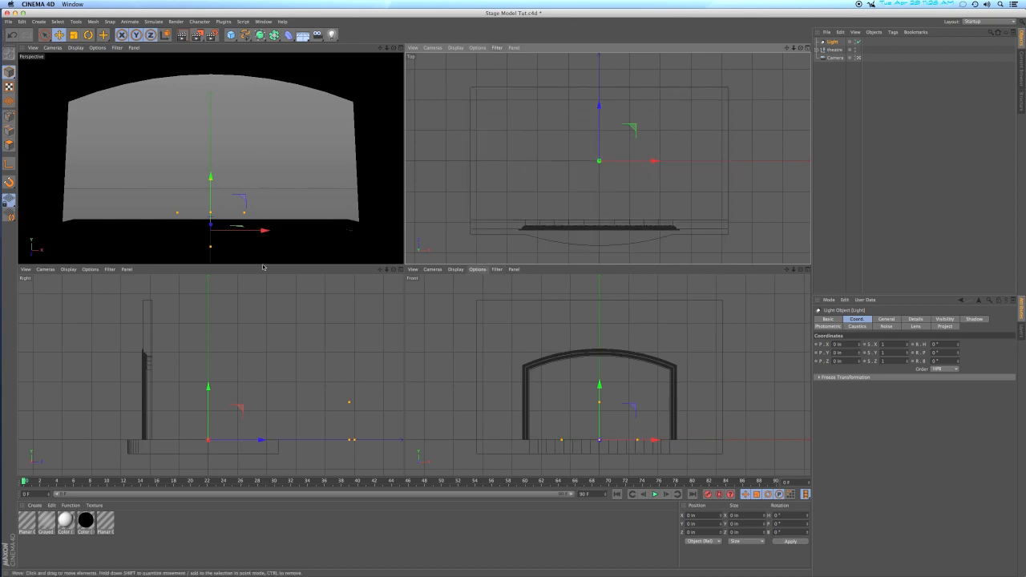
pyautogui.click(497, 270)
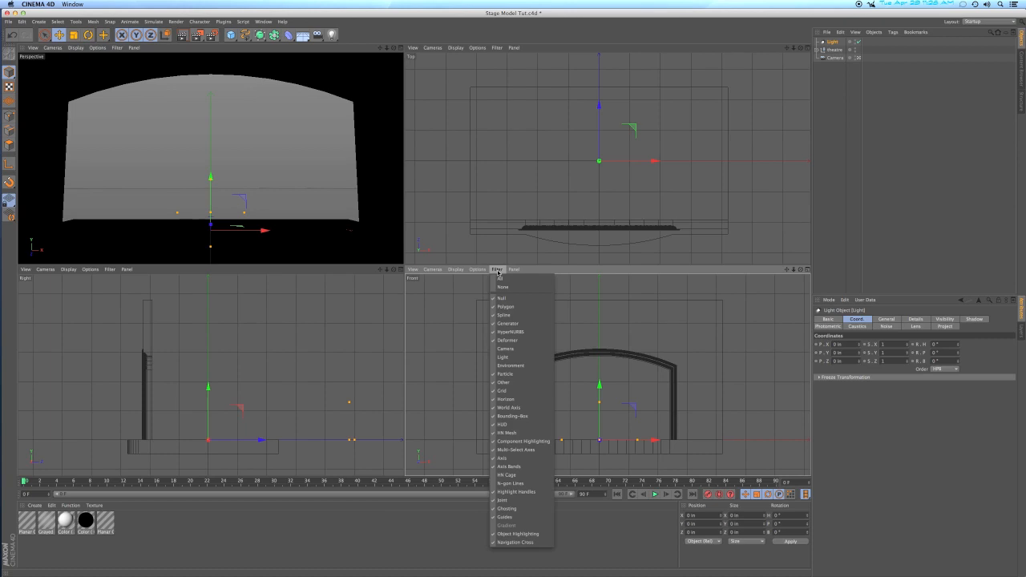
pyautogui.click(503, 358)
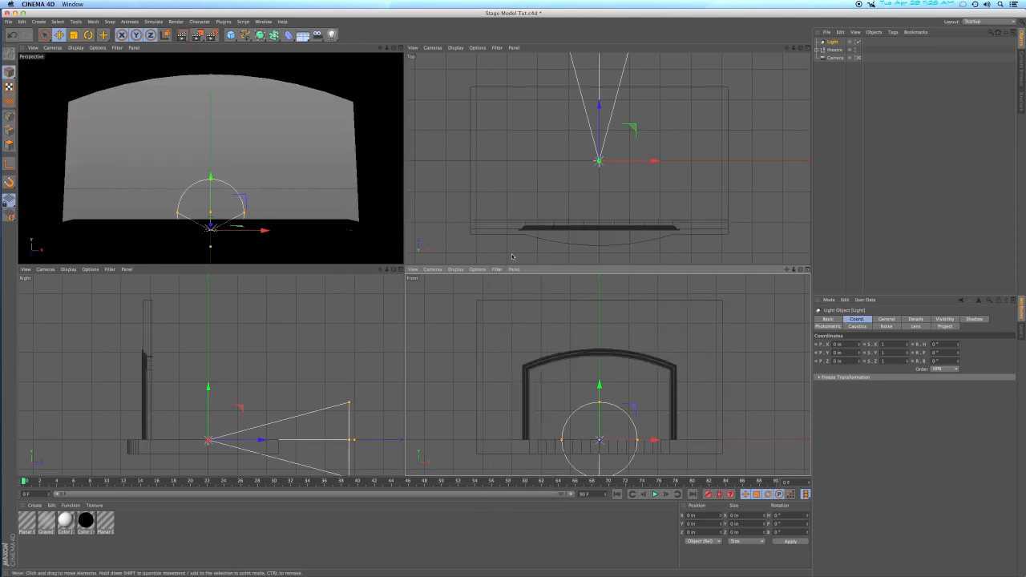
# Step: Position the spot light at X 500 in, Y 500 in and Z 500 in
pyautogui.moveTo(580, 160)
pyautogui.keyDown('alt'); pyautogui.mouseDown(button='middle')
pyautogui.moveTo(577, 210)
pyautogui.moveTo(575, 164)
pyautogui.mouseUp(button='middle'); pyautogui.keyUp('alt')
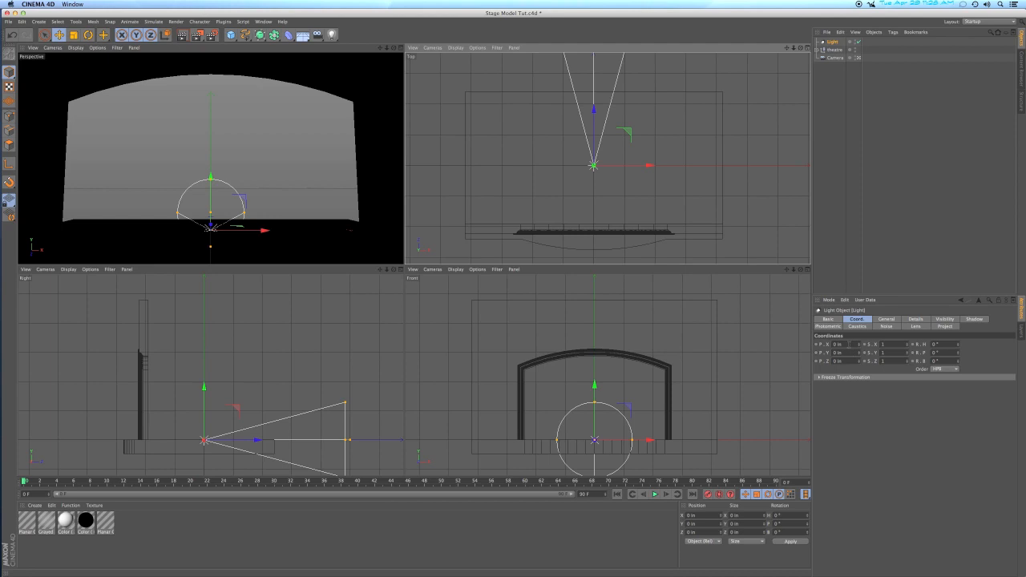
pyautogui.click(848, 344)
pyautogui.write('500')
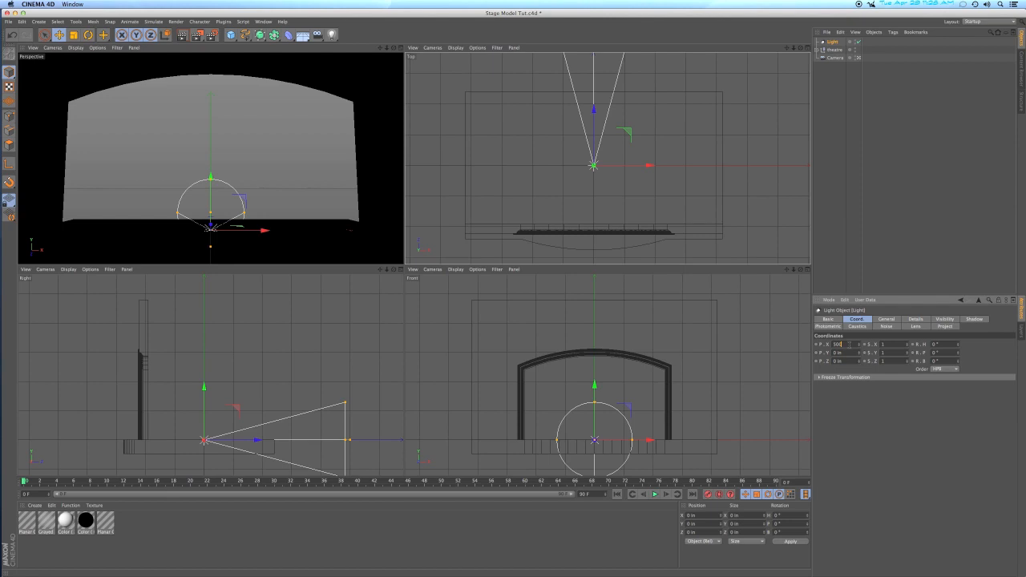
pyautogui.press('Tab')
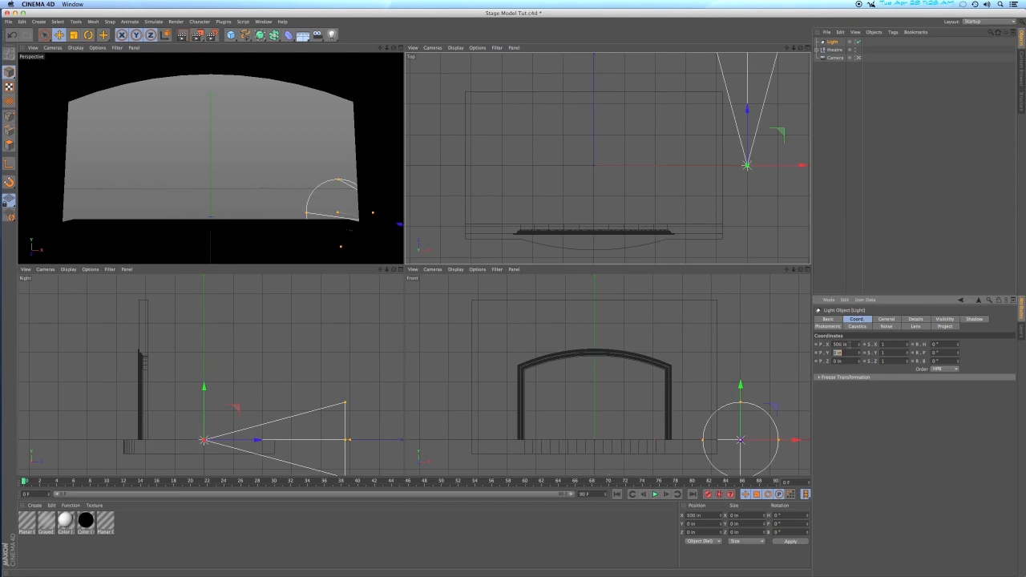
pyautogui.write('500')
pyautogui.press('Tab')
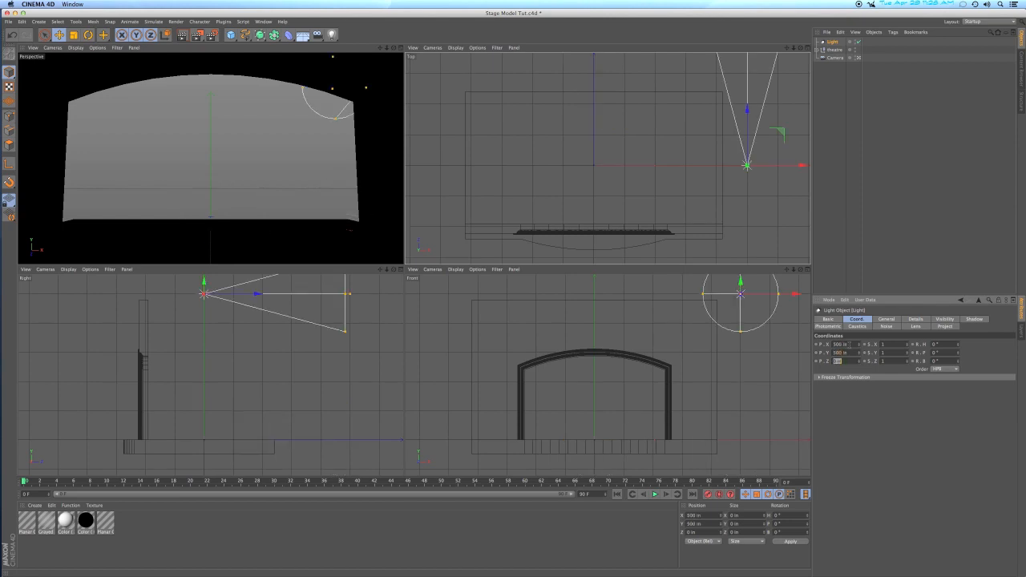
pyautogui.write('500')
pyautogui.press('Return')
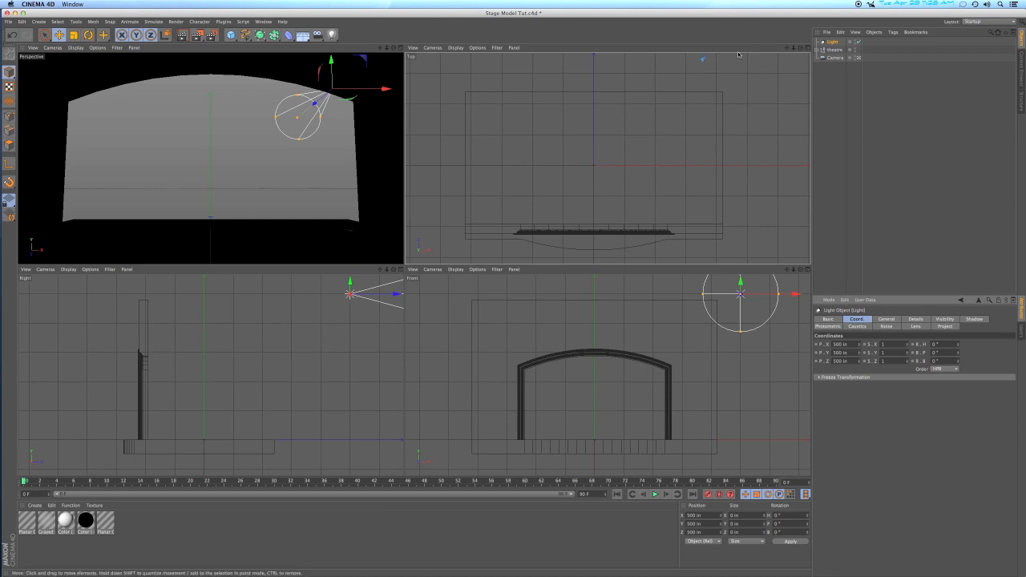
pyautogui.scroll(-1, 724, 84)
pyautogui.scroll(-5, 724, 84)
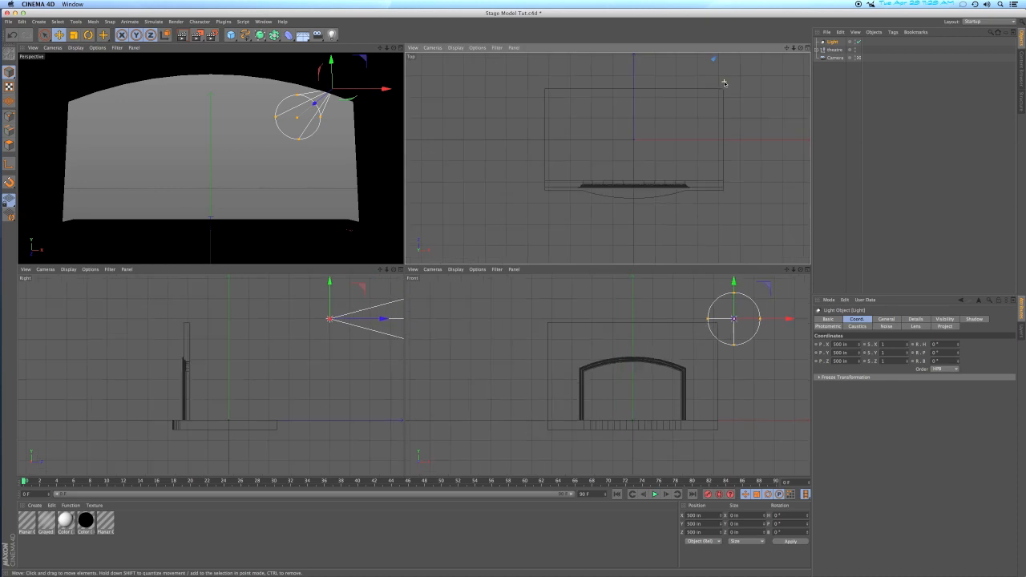
# Step: Set the spot light's Z position to -500 in so it sits in front of the stage
pyautogui.moveTo(704, 145)
pyautogui.keyDown('alt'); pyautogui.mouseDown(button='middle')
pyautogui.moveTo(700, 125)
pyautogui.moveTo(697, 134)
pyautogui.mouseUp(button='middle'); pyautogui.keyUp('alt')
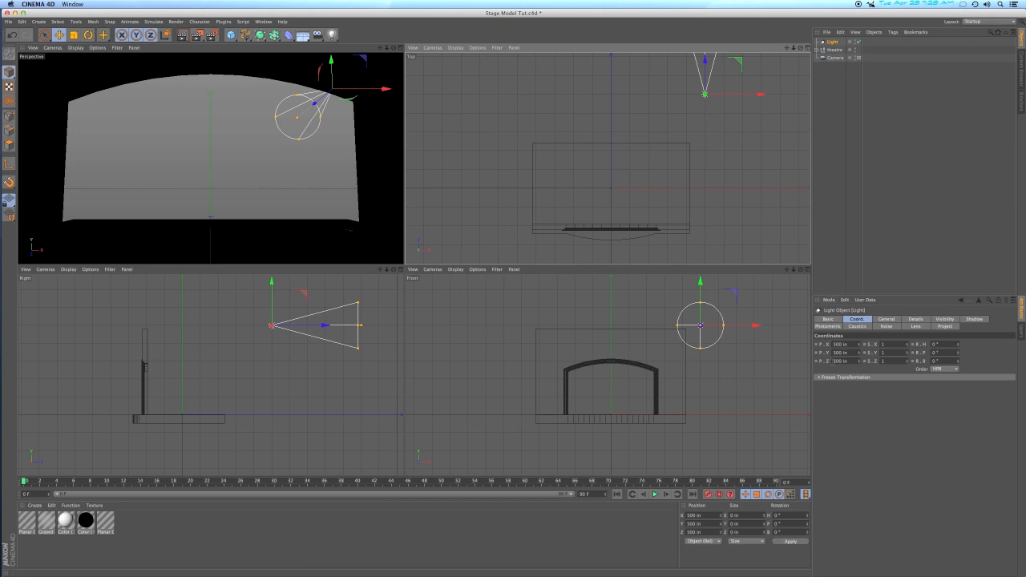
pyautogui.click(833, 361)
pyautogui.write('-')
pyautogui.press('Return')
pyautogui.keyDown('alt'); pyautogui.moveTo(754, 234); pyautogui.dragTo(751, 157, button='middle'); pyautogui.keyUp('alt')
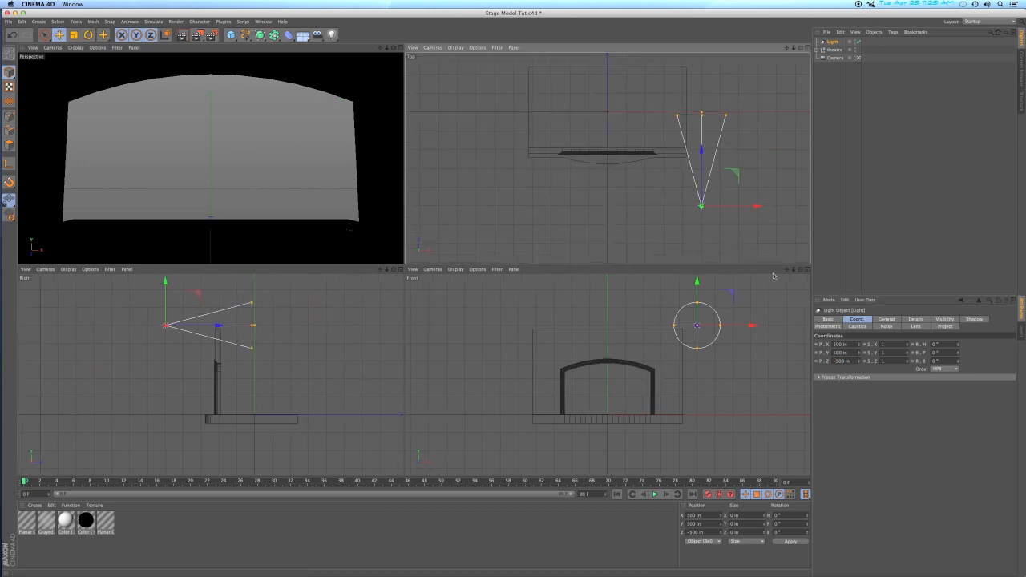
# Step: Aim the spot light at the stage with a heading of 45° and a pitch of -35°
pyautogui.click(934, 344)
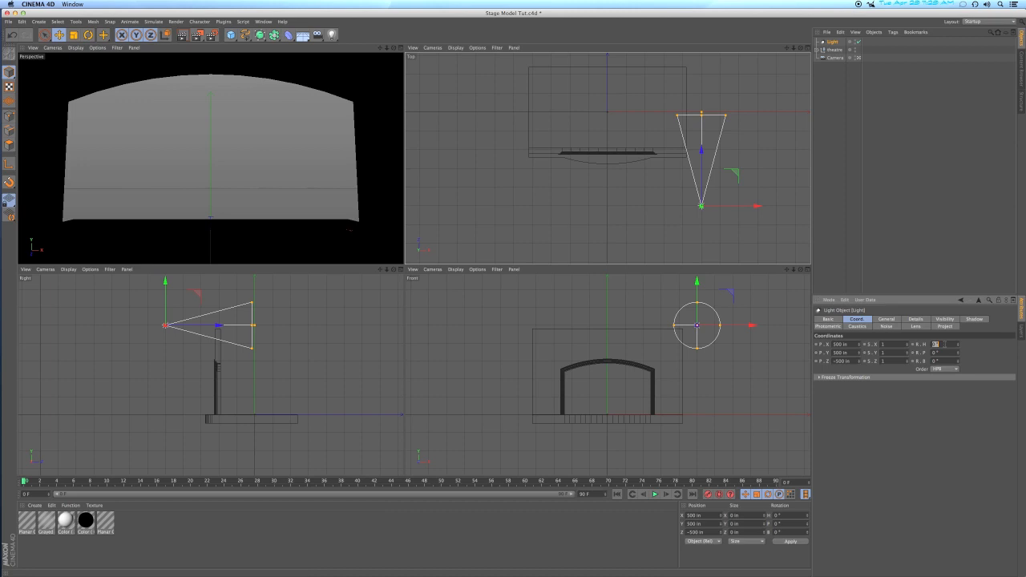
pyautogui.write('45')
pyautogui.press('Return')
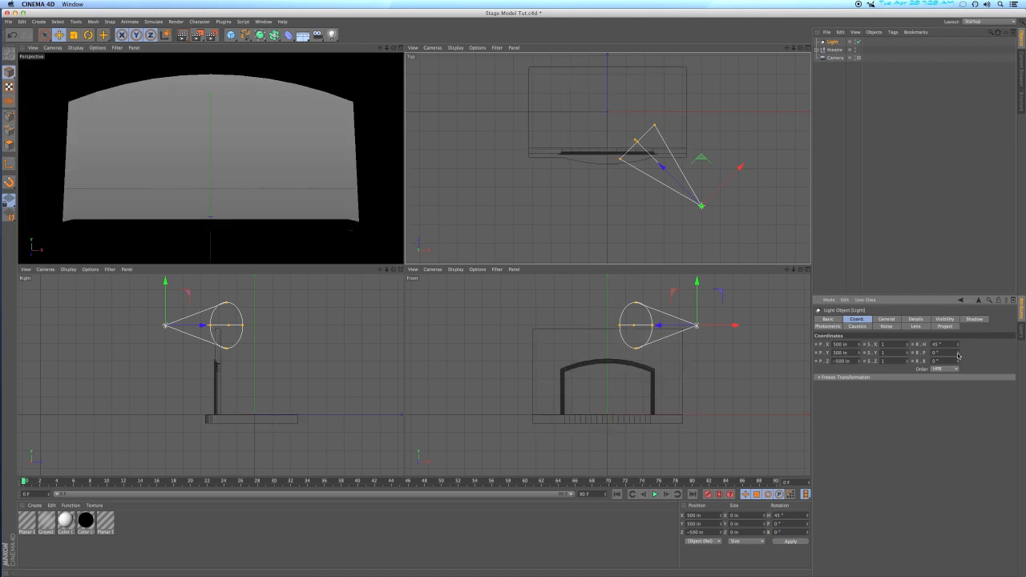
pyautogui.moveTo(958, 354); pyautogui.dragTo(958, 386)
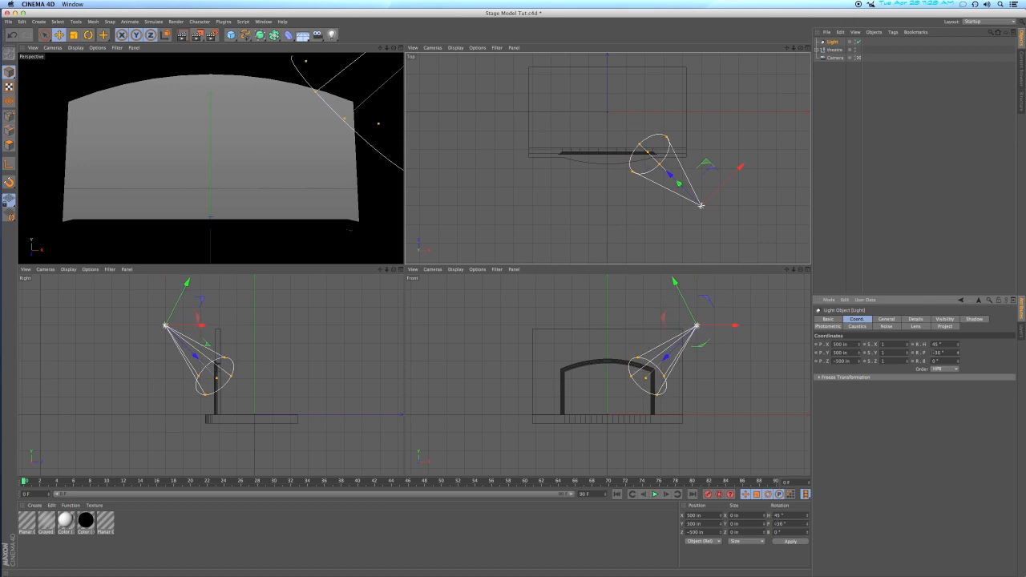
pyautogui.doubleClick(949, 353)
pyautogui.write('-35')
pyautogui.press('Return')
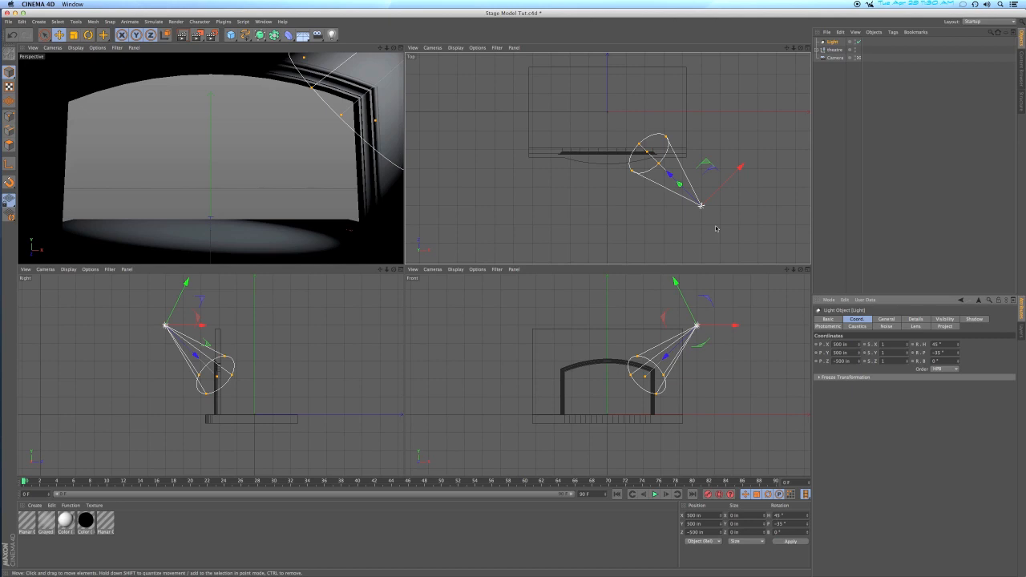
# Step: Set the spot light's falloff to Linear with a radius/decay of about 1339 in, and move it below the camera in the object hierarchy
pyautogui.click(919, 320)
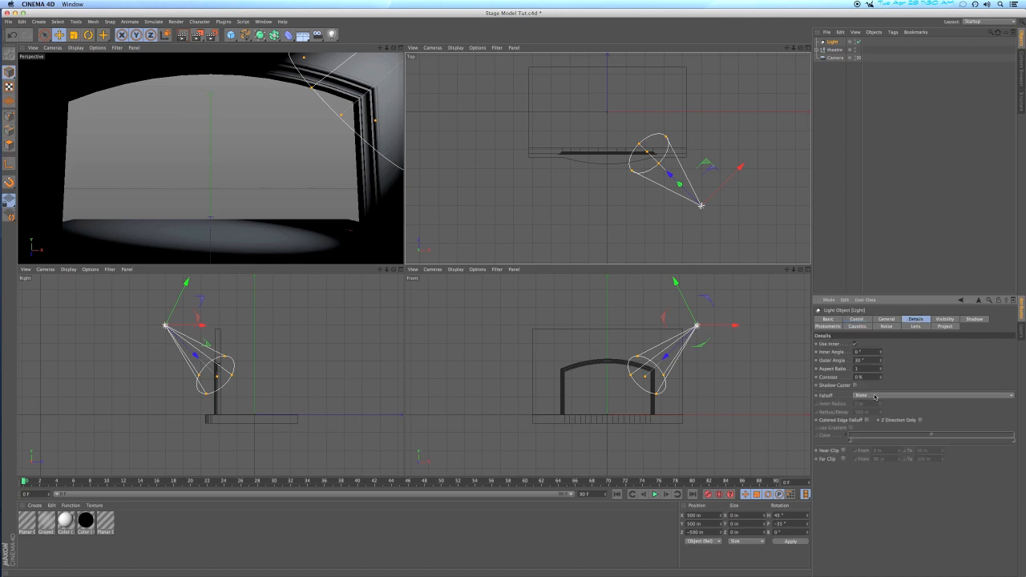
pyautogui.click(875, 396)
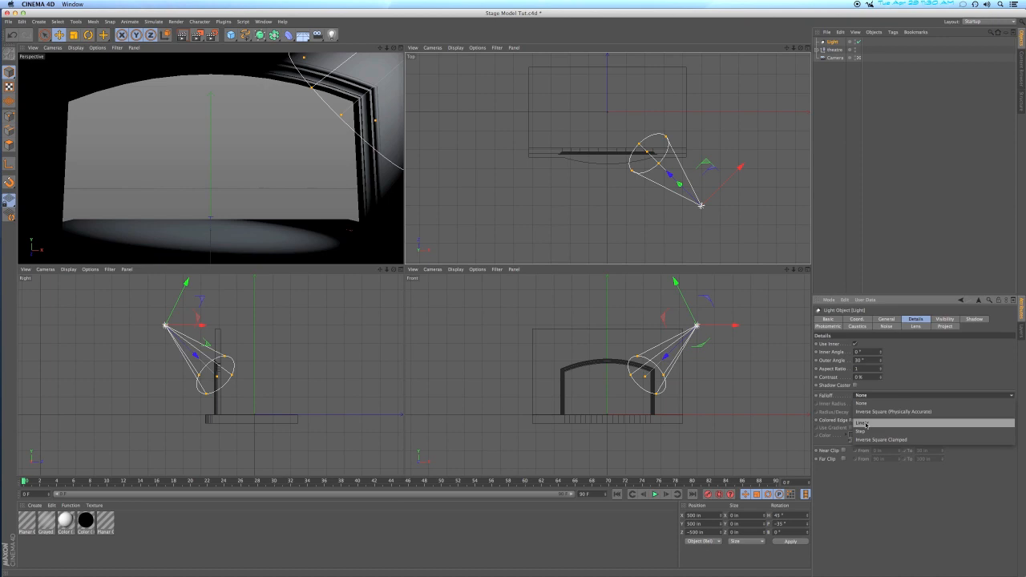
pyautogui.click(866, 423)
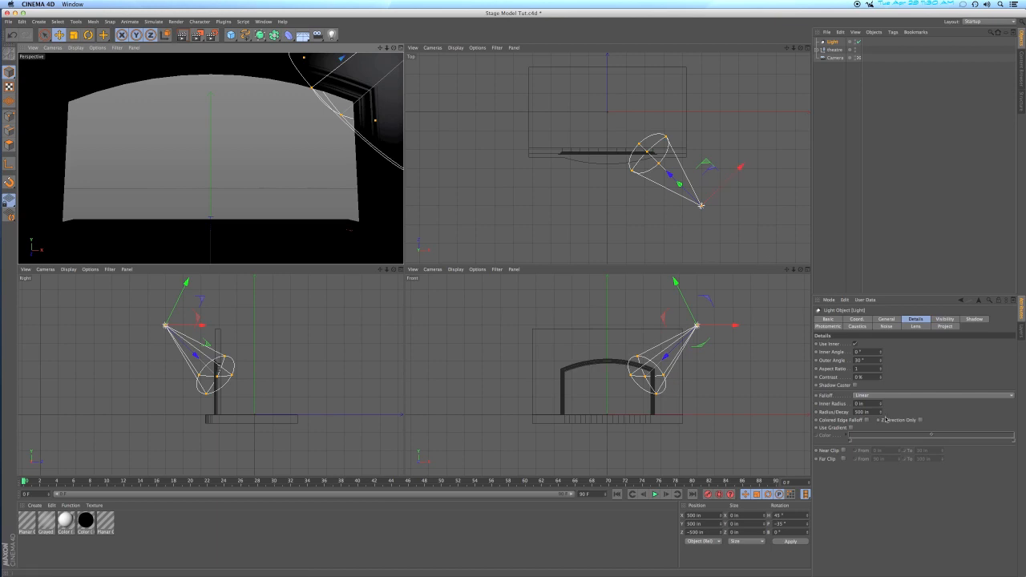
pyautogui.moveTo(880, 414); pyautogui.dragTo(881, 332)
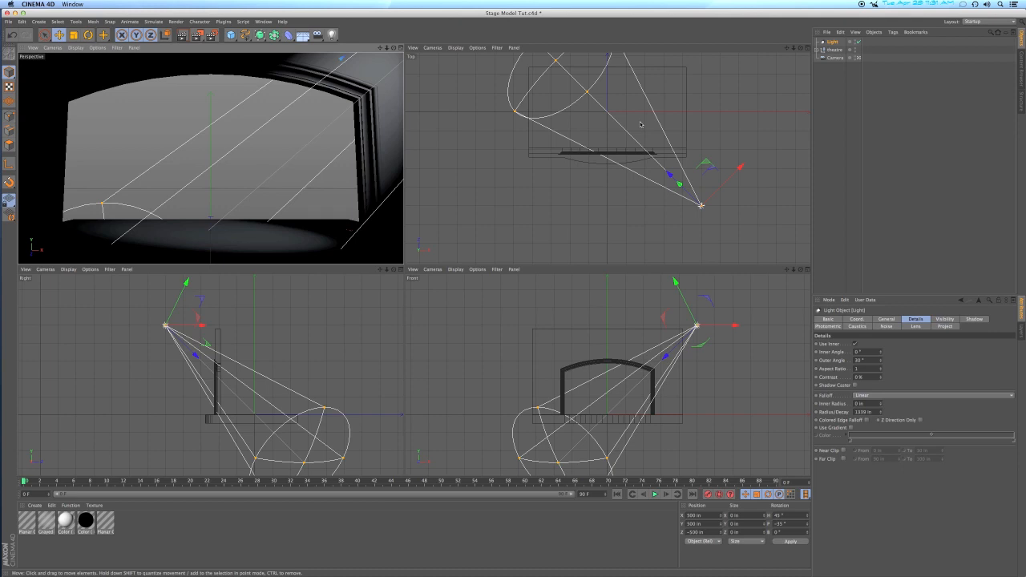
pyautogui.click(824, 42)
pyautogui.moveTo(825, 42); pyautogui.dragTo(826, 62)
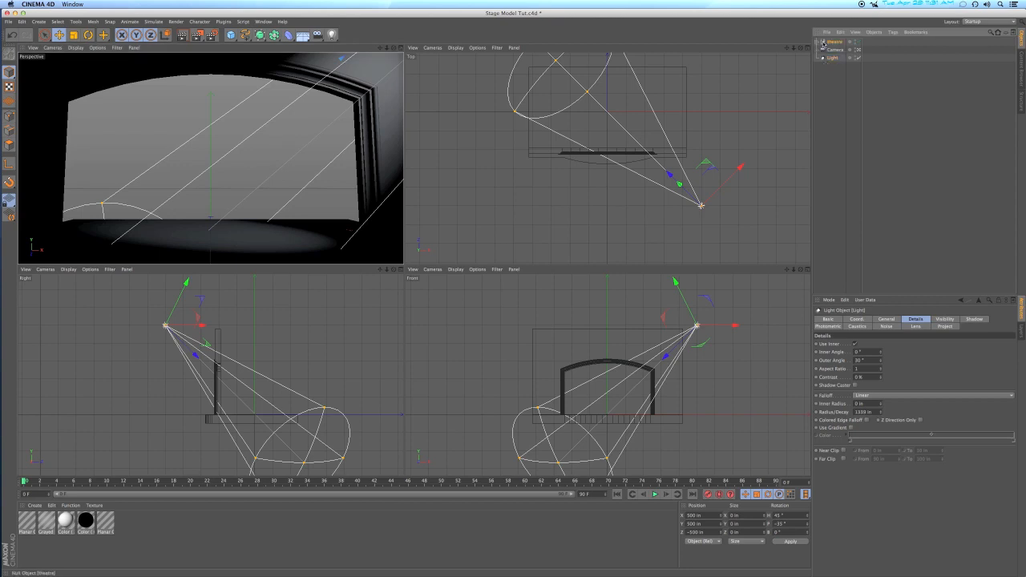
pyautogui.click(826, 42)
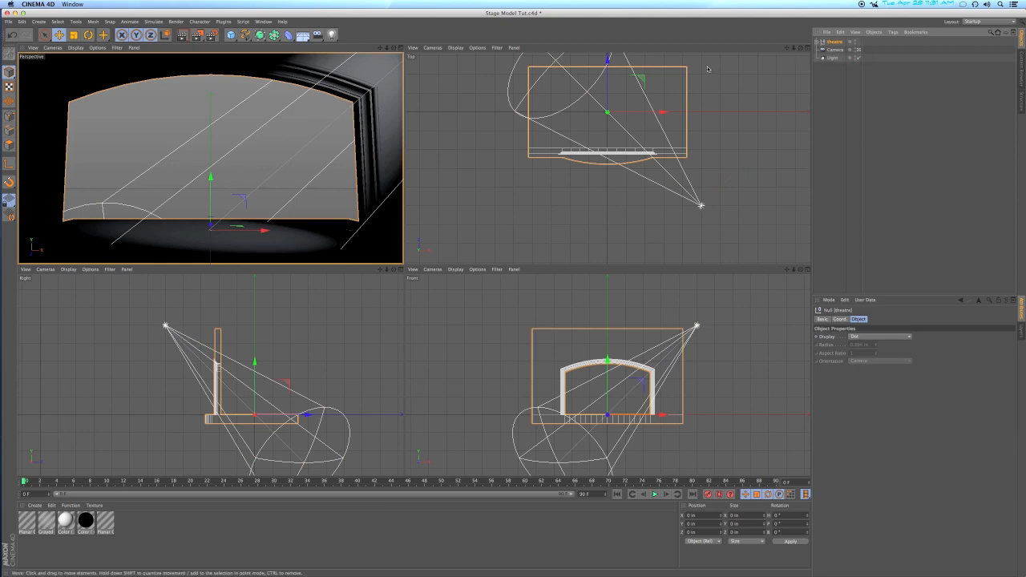
pyautogui.keyDown('alt'); pyautogui.moveTo(700, 82); pyautogui.dragTo(696, 122, button='middle'); pyautogui.keyUp('alt')
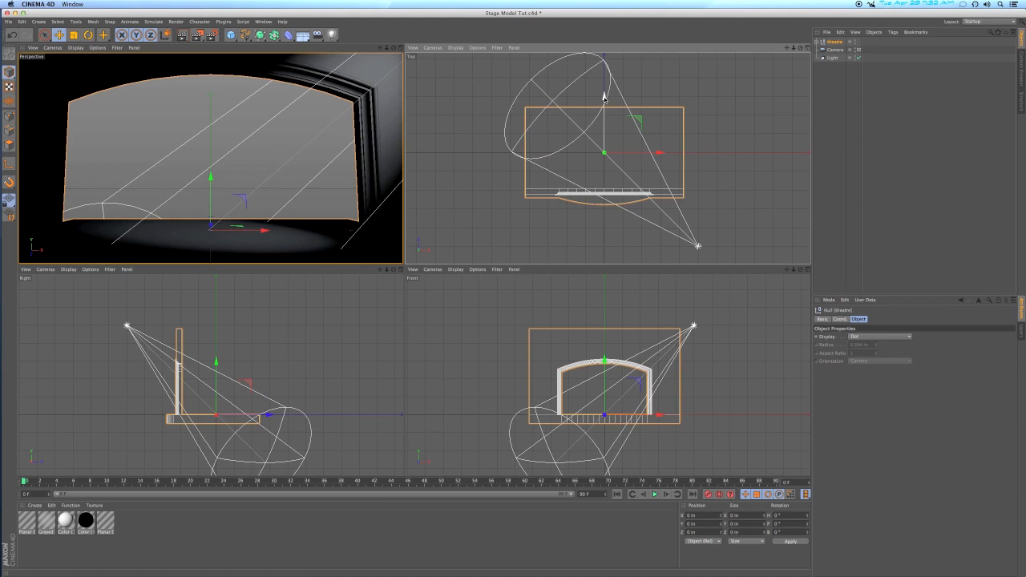
pyautogui.moveTo(657, 153); pyautogui.dragTo(685, 153)
pyautogui.moveTo(615, 111); pyautogui.dragTo(638, 104)
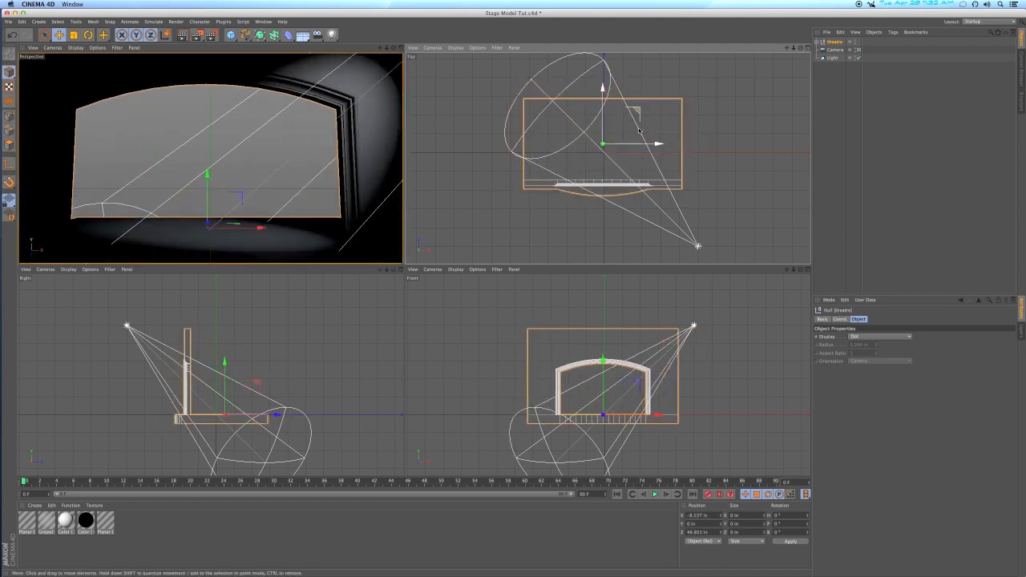
pyautogui.moveTo(602, 363); pyautogui.dragTo(651, 377)
pyautogui.press('super+z')
pyautogui.press('super+z')
pyautogui.press('super+z')
pyautogui.press('super+z')
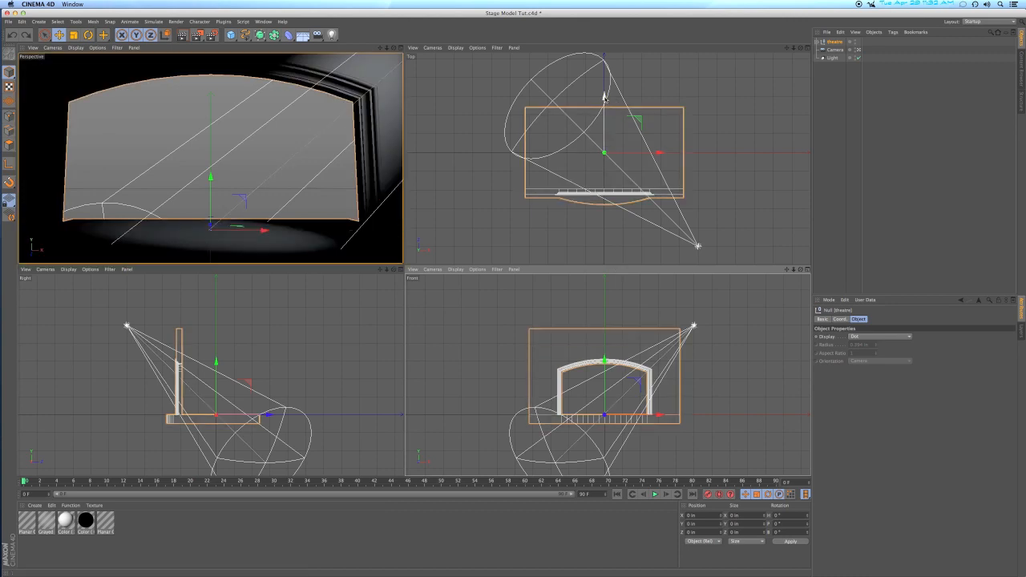
# Step: Move the theatre group upstage along the Z axis and set its Z position to 190 in
pyautogui.moveTo(604, 96); pyautogui.dragTo(606, 61)
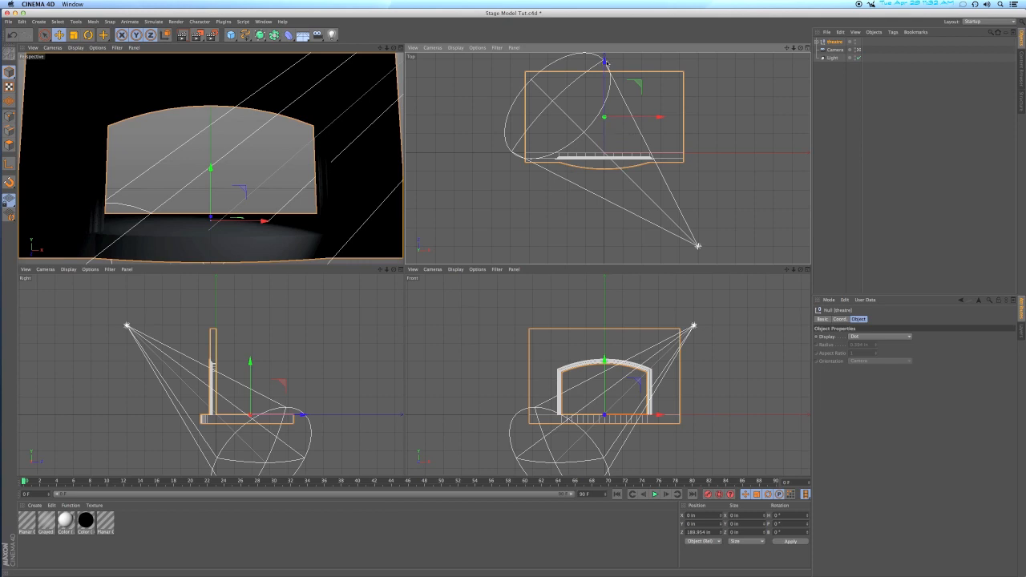
pyautogui.press('o')
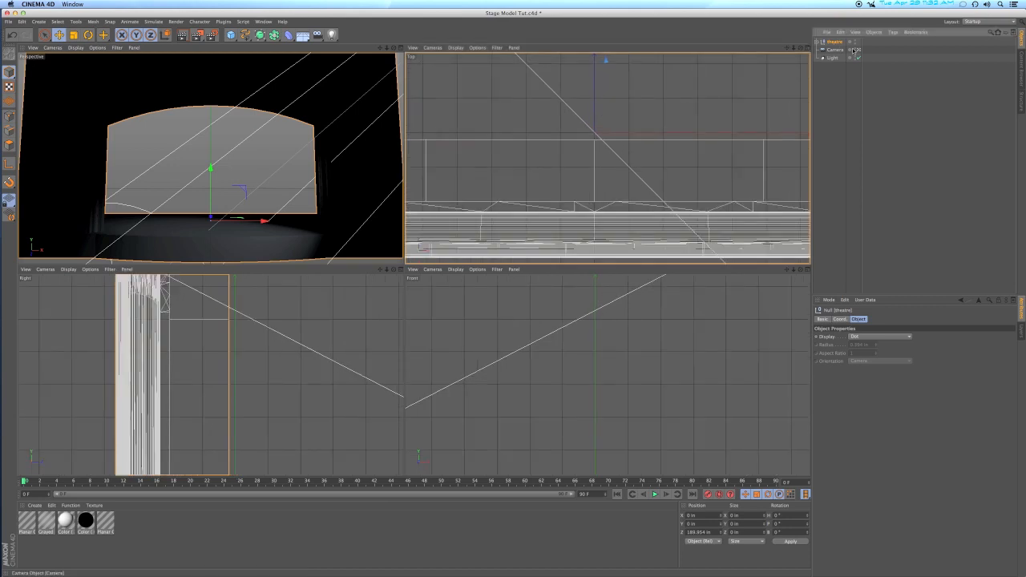
pyautogui.click(840, 319)
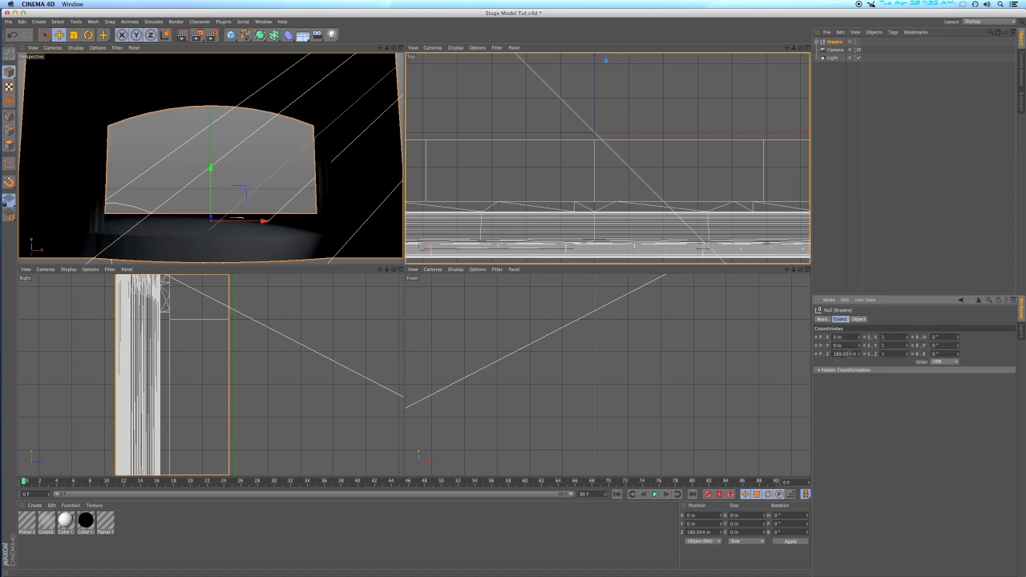
pyautogui.click(846, 354)
pyautogui.write('190')
pyautogui.press('Return')
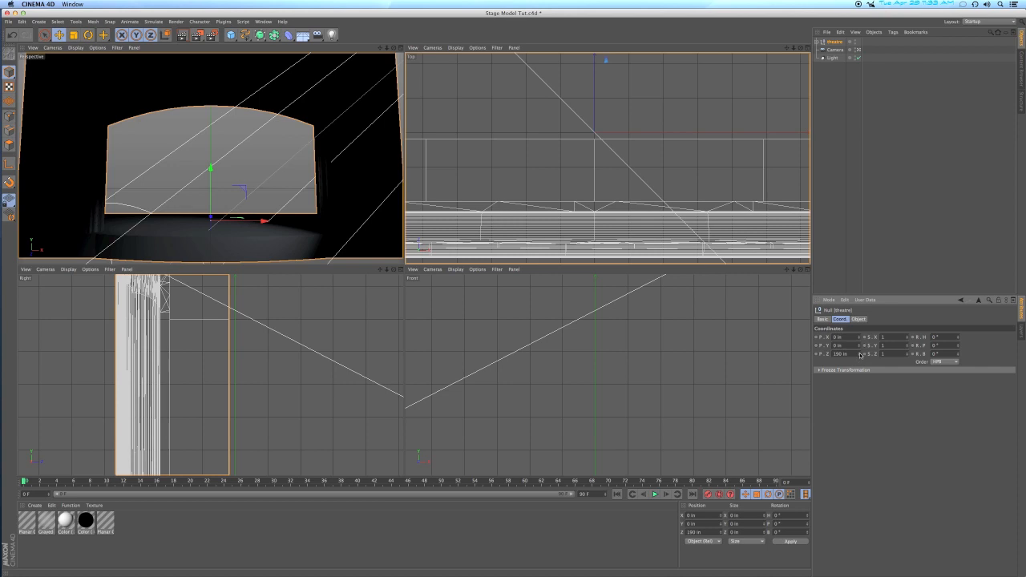
# Step: Fine-tune the theatre group's Z position to 192 in, checking its alignment with the world origin in the top view
pyautogui.click(860, 353)
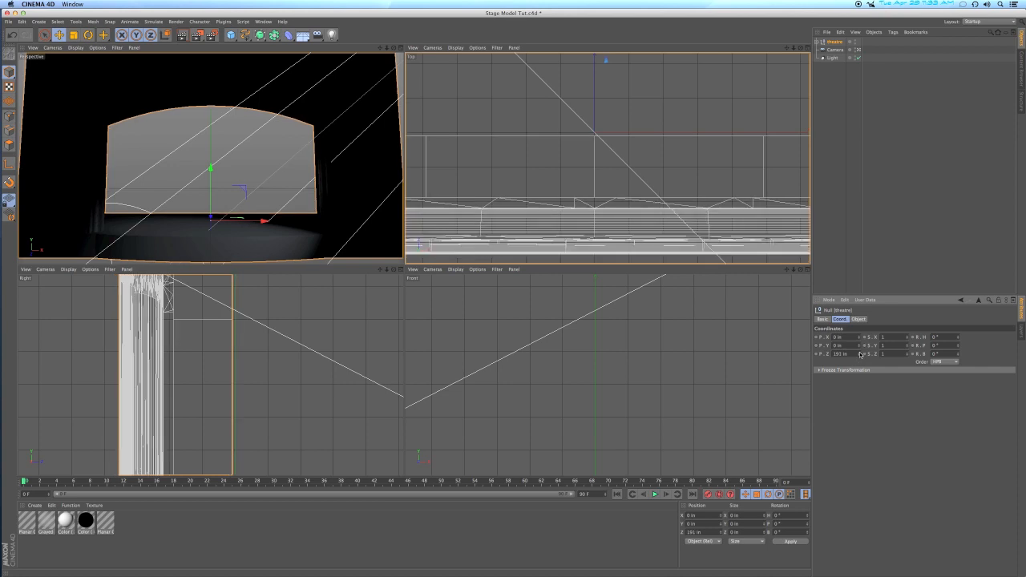
pyautogui.click(860, 354)
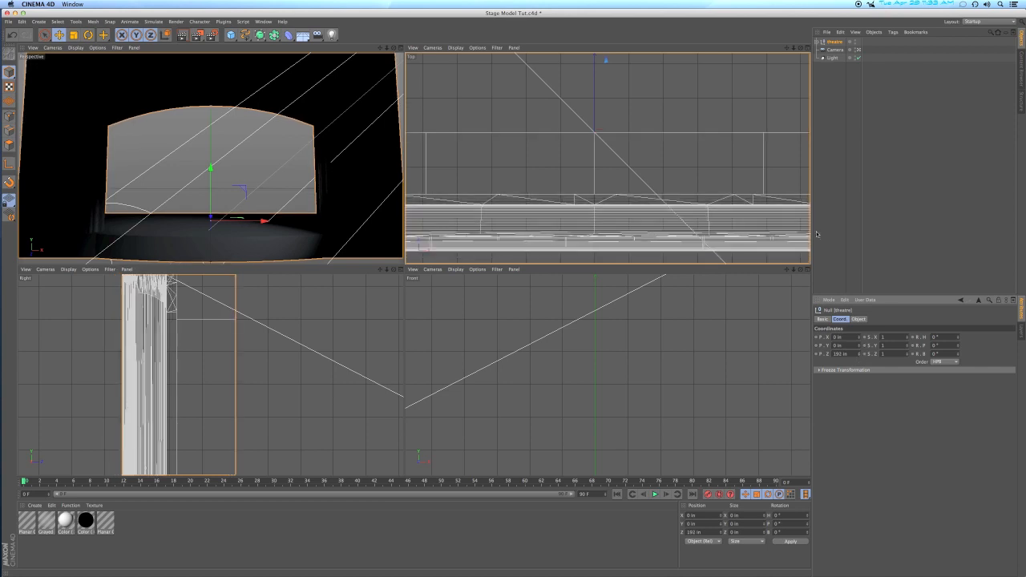
pyautogui.scroll(5, 598, 130)
pyautogui.scroll(2, 598, 130)
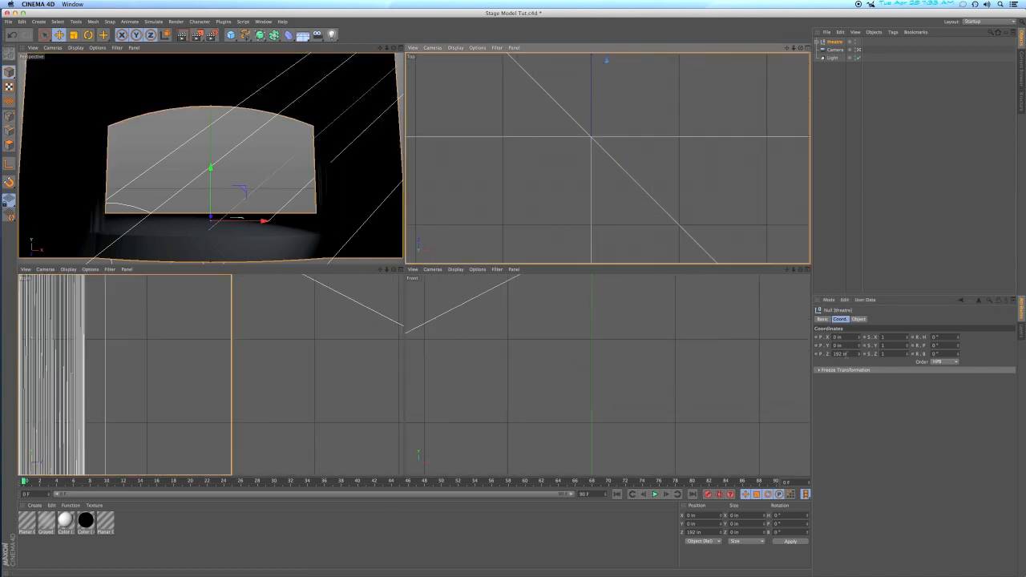
pyautogui.scroll(-4, 630, 185)
pyautogui.scroll(5, 630, 186)
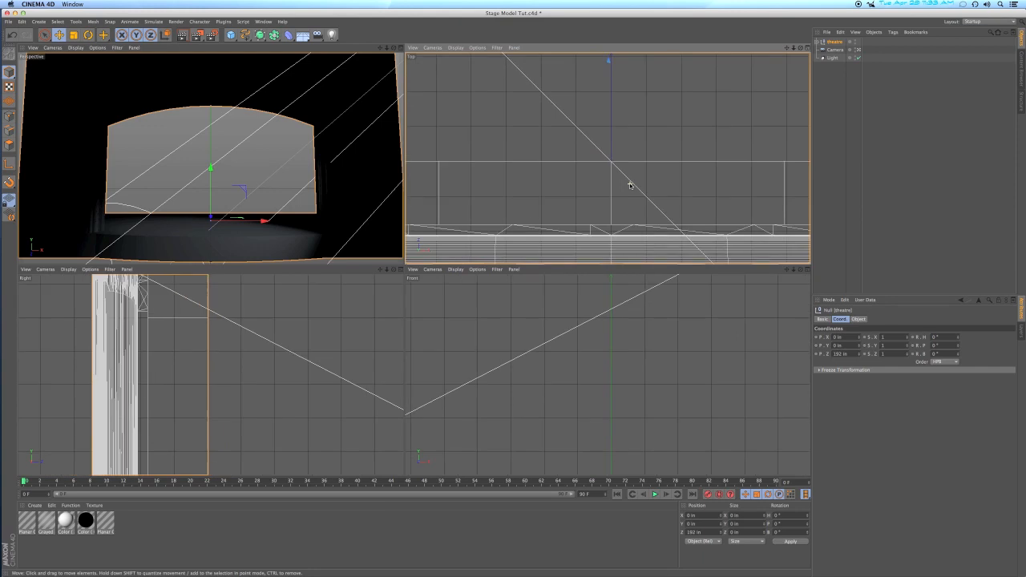
pyautogui.scroll(-8, 630, 186)
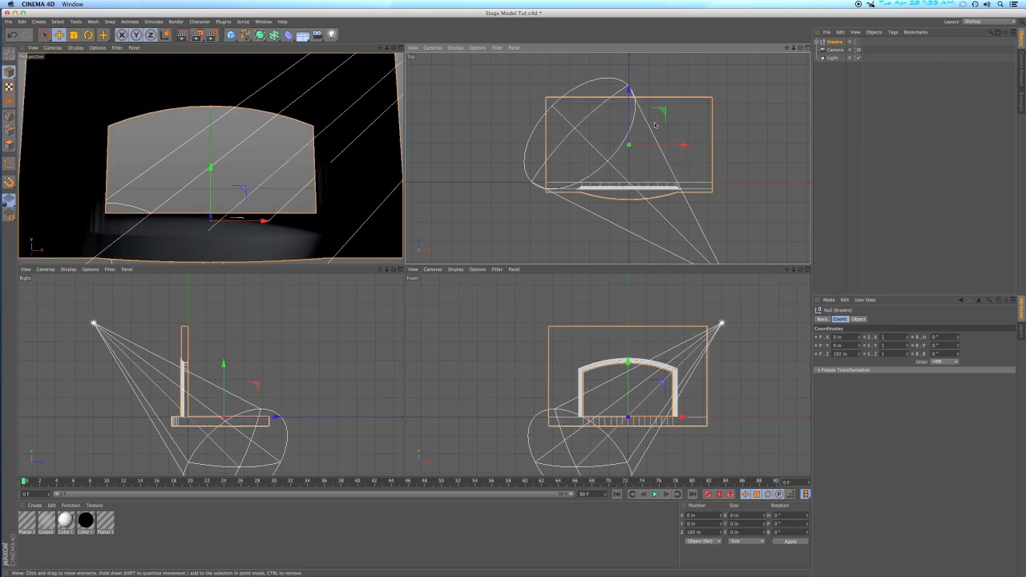
# Step: Shift the spot light 120 in along Z by adding +120 to its Z position, giving -380 in
pyautogui.click(834, 59)
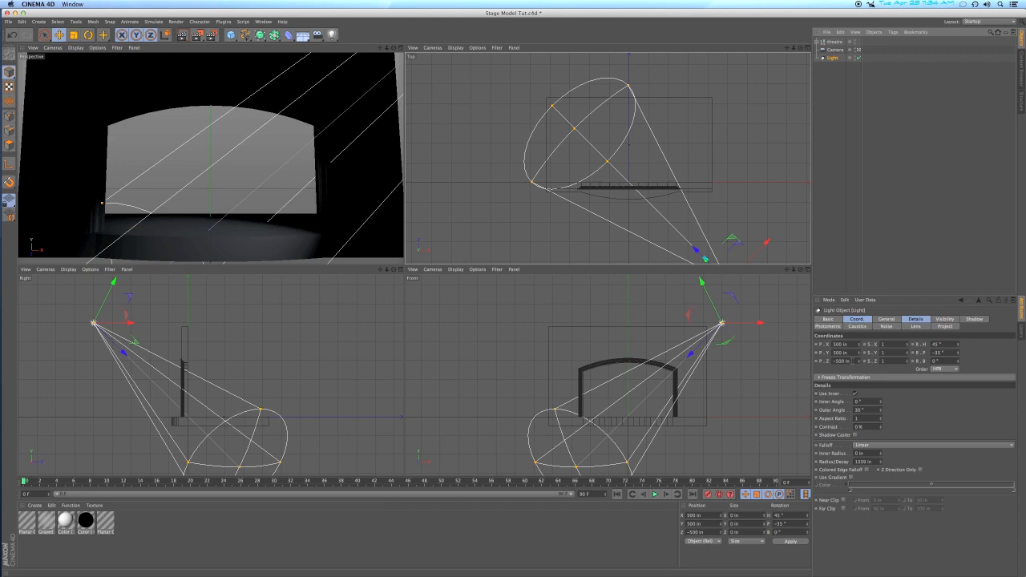
pyautogui.click(840, 360)
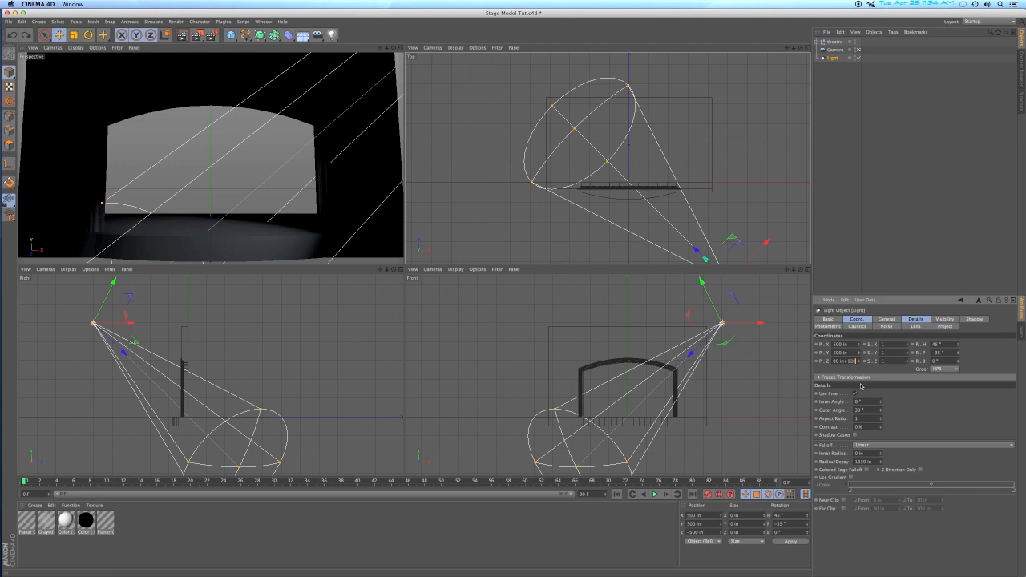
pyautogui.write('+120')
pyautogui.press('Return')
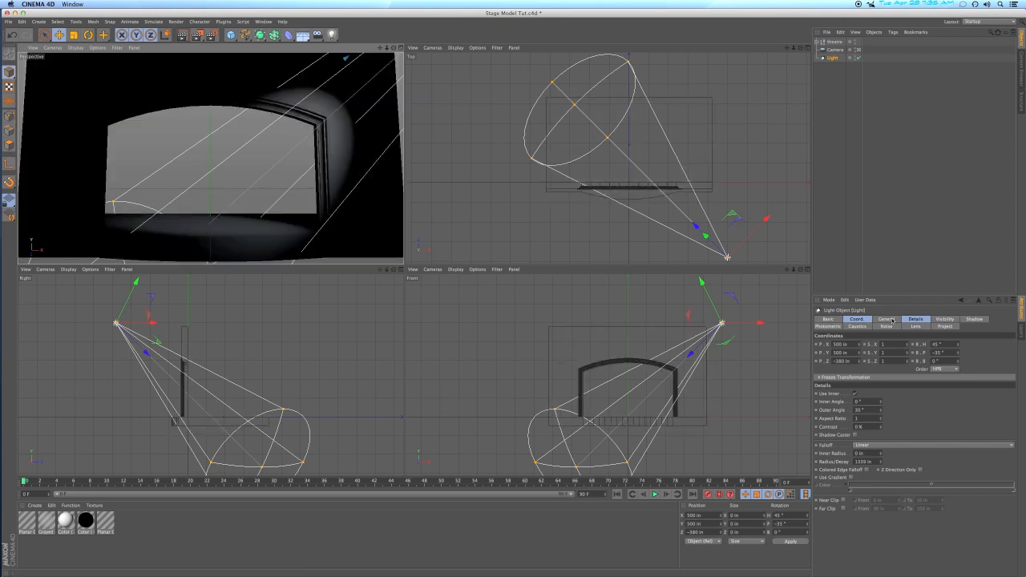
# Step: Set the spot light's inner angle to 10° and its outer angle to 20°
pyautogui.click(921, 319)
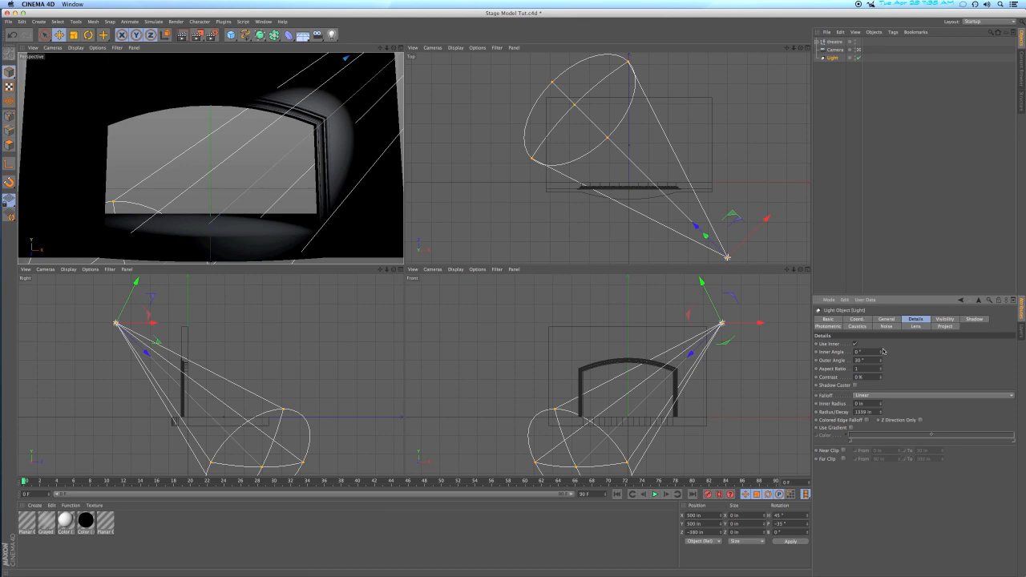
pyautogui.click(858, 352)
pyautogui.write('10')
pyautogui.press('Return')
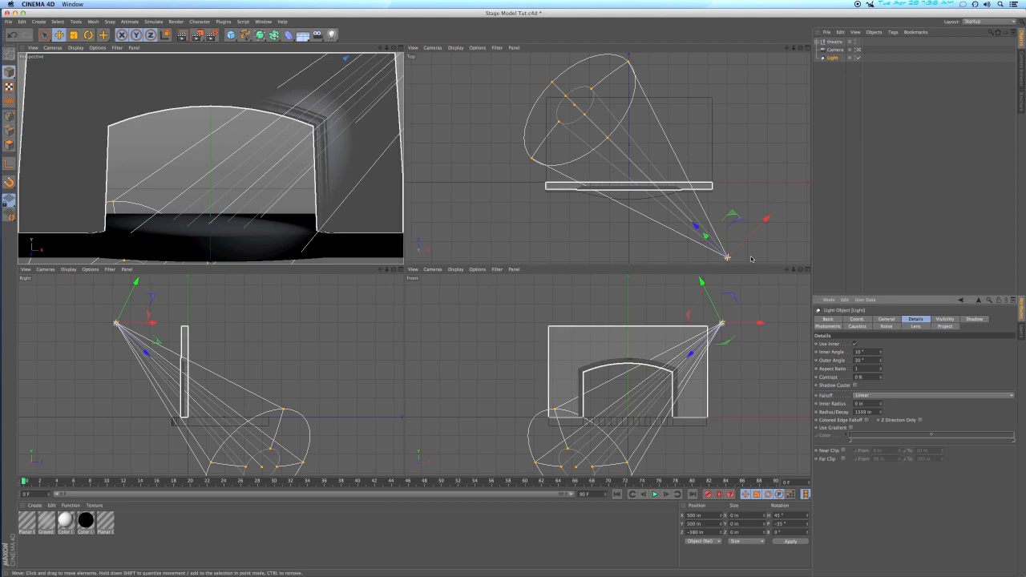
pyautogui.doubleClick(861, 361)
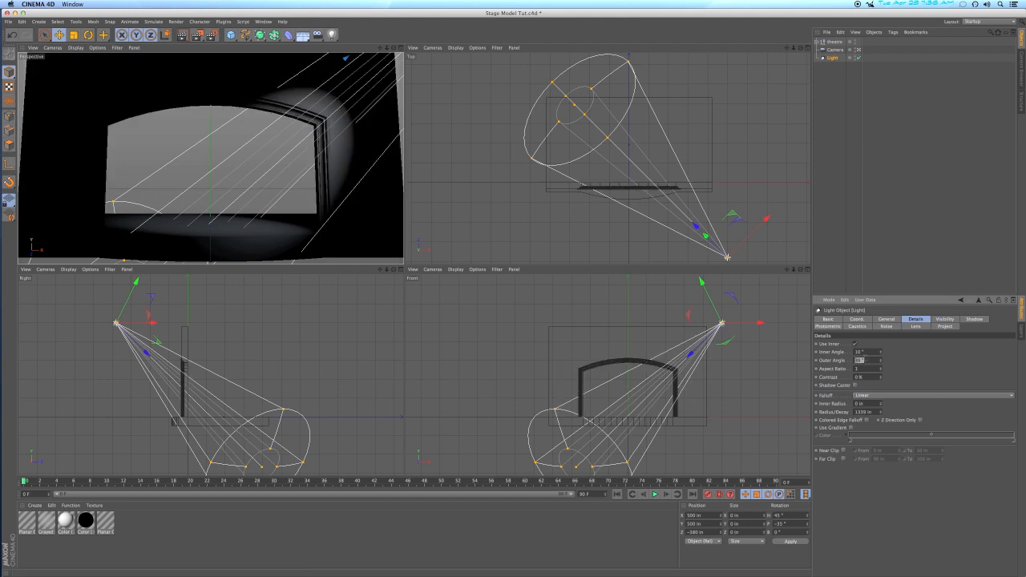
pyautogui.write('20')
pyautogui.press('Return')
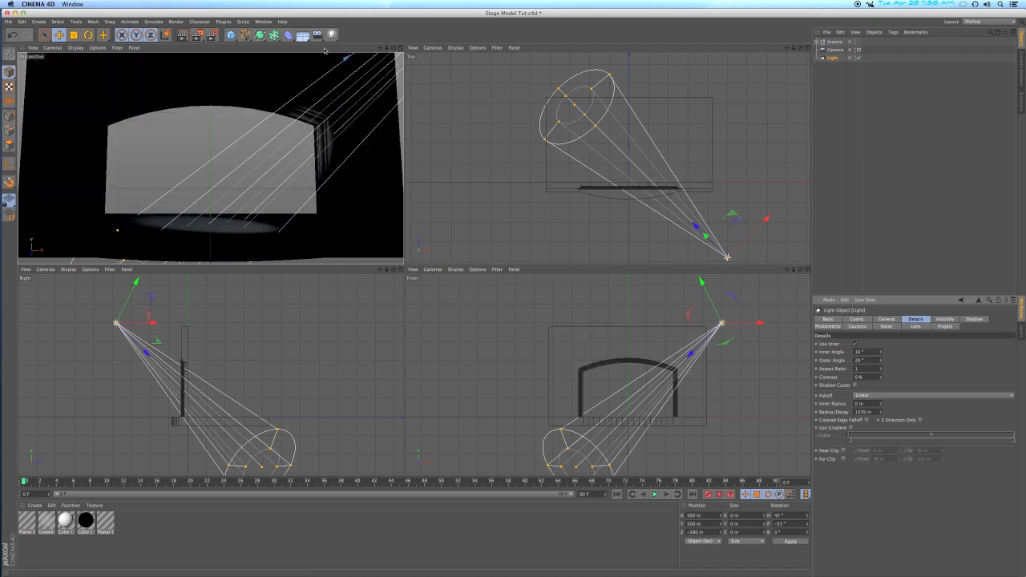
pyautogui.click(311, 125)
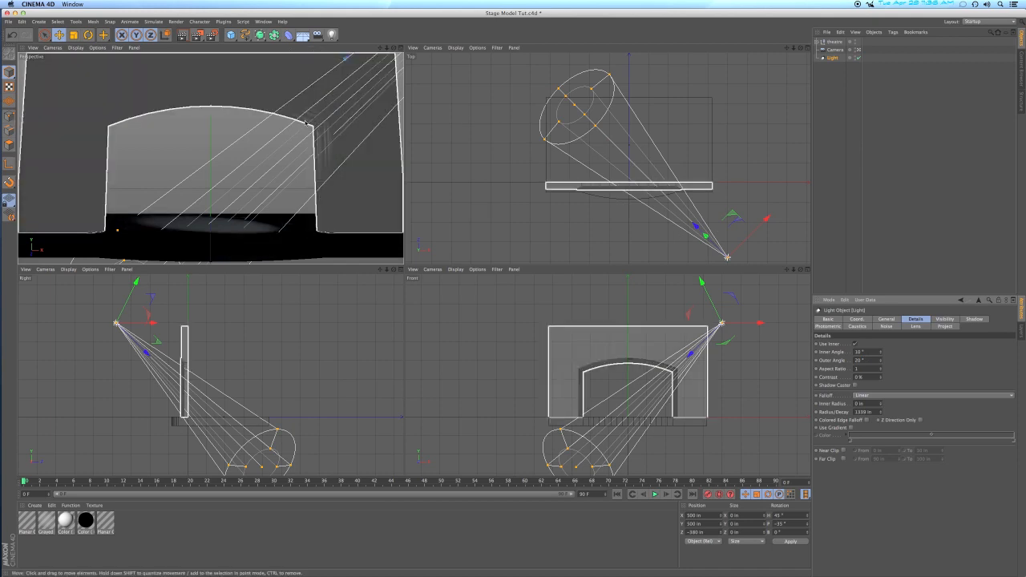
pyautogui.click(252, 217)
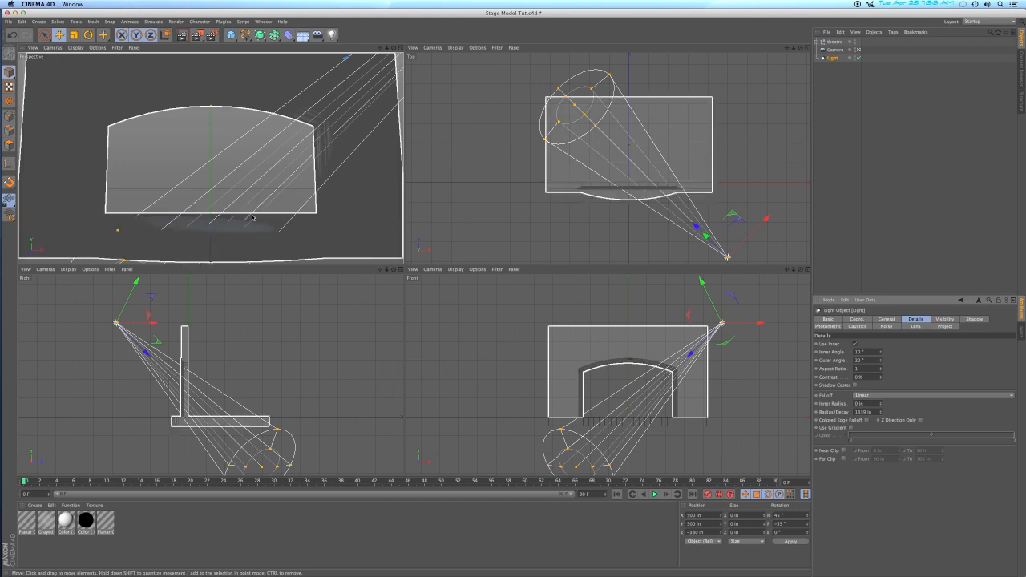
pyautogui.click(253, 217)
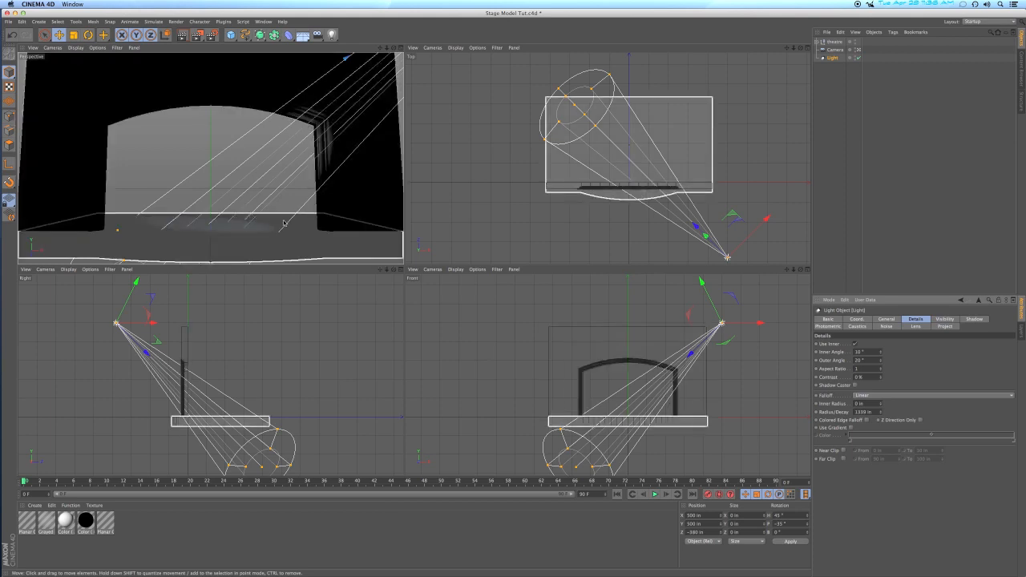
pyautogui.click(333, 228)
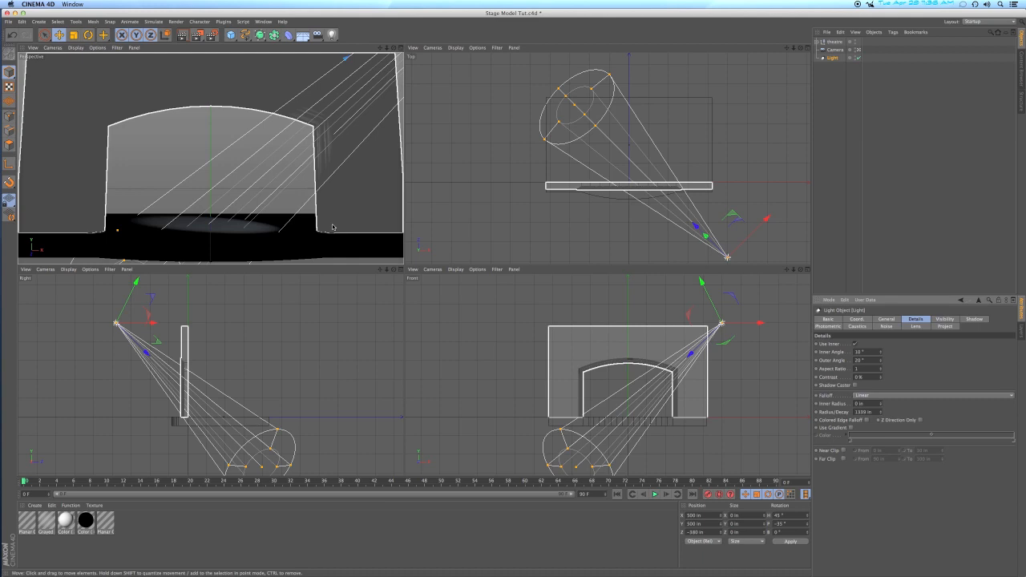
# Step: Give the spot light soft shadow maps and set the shadow density to 75%
pyautogui.click(332, 228)
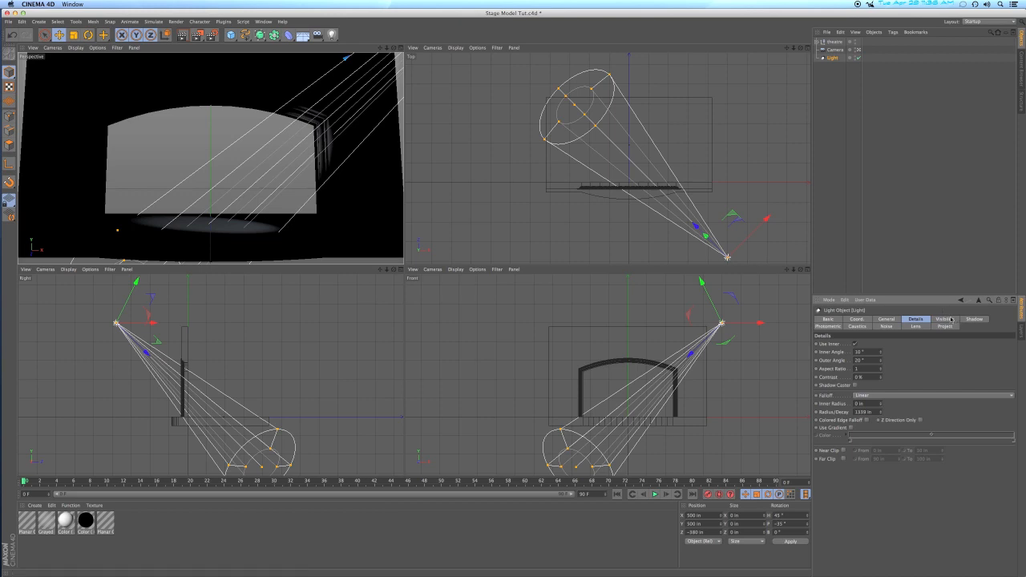
pyautogui.click(952, 319)
pyautogui.click(972, 320)
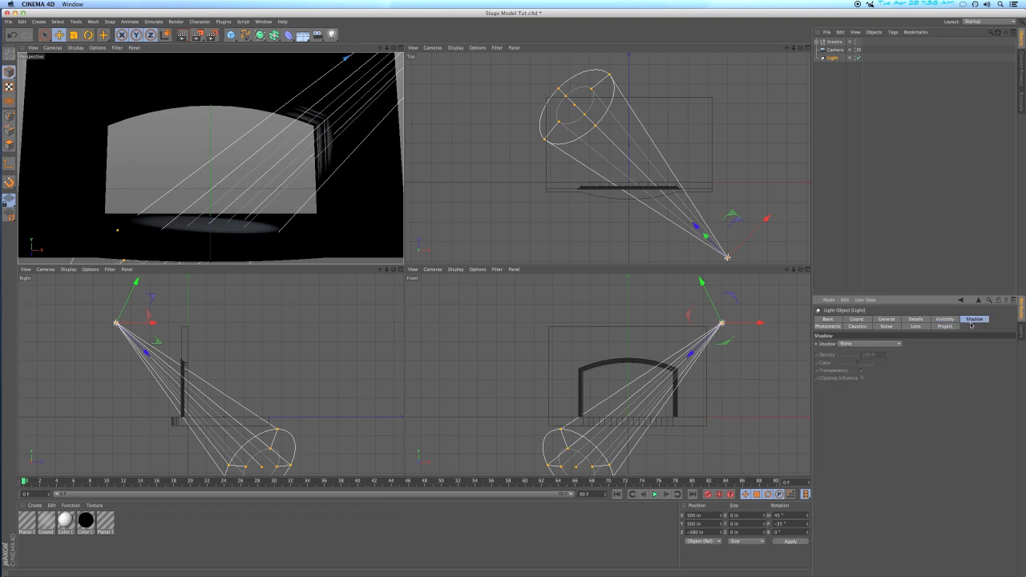
pyautogui.click(872, 345)
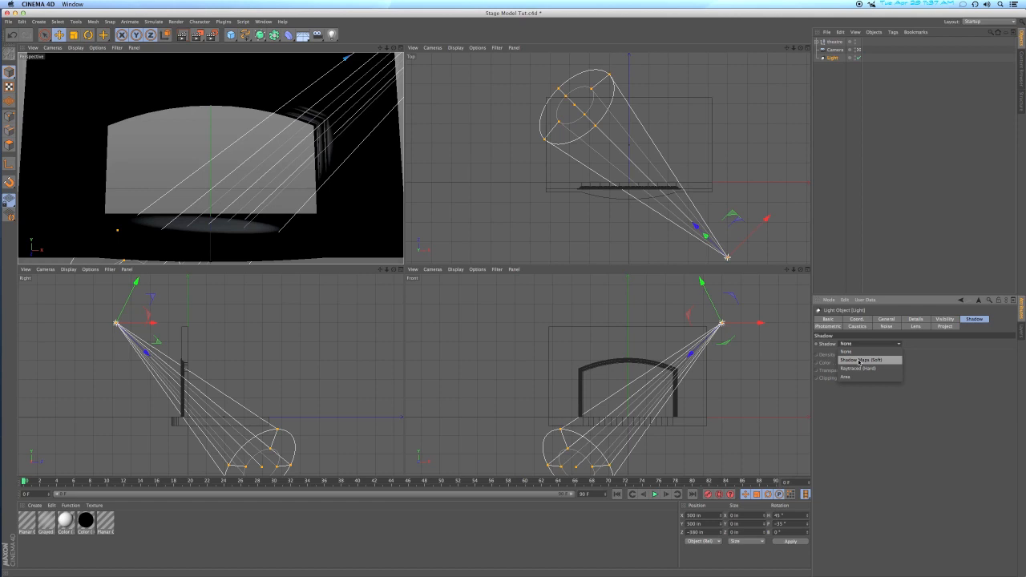
pyautogui.click(860, 361)
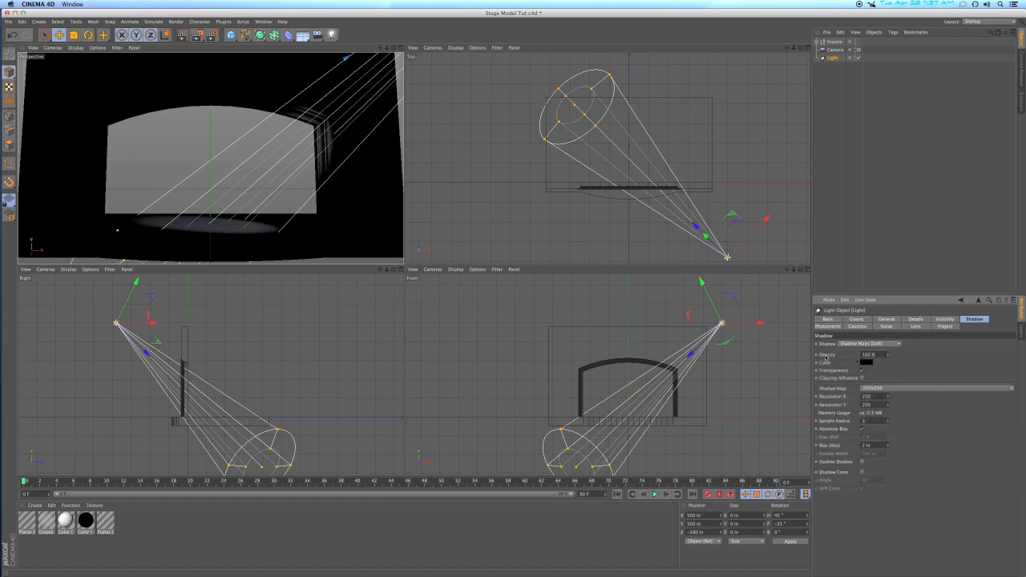
pyautogui.click(868, 354)
pyautogui.write('75')
pyautogui.press('Return')
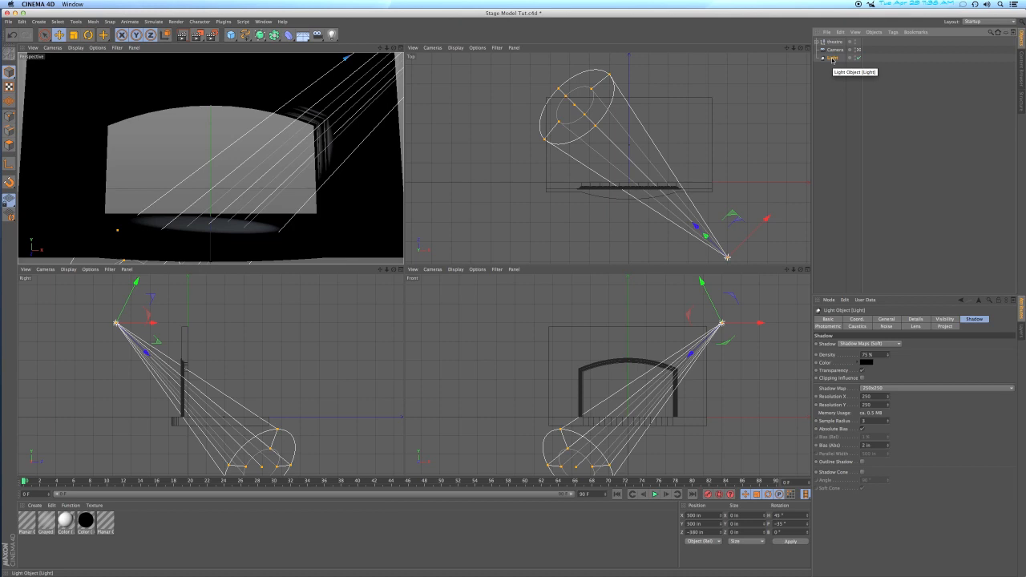
# Step: Duplicate the spot light and mirror the copy across the stage with X position -500 in and heading -45°
pyautogui.moveTo(832, 59)
pyautogui.mouseDown()
pyautogui.moveTo(835, 72)
pyautogui.moveTo(825, 66)
pyautogui.mouseUp()
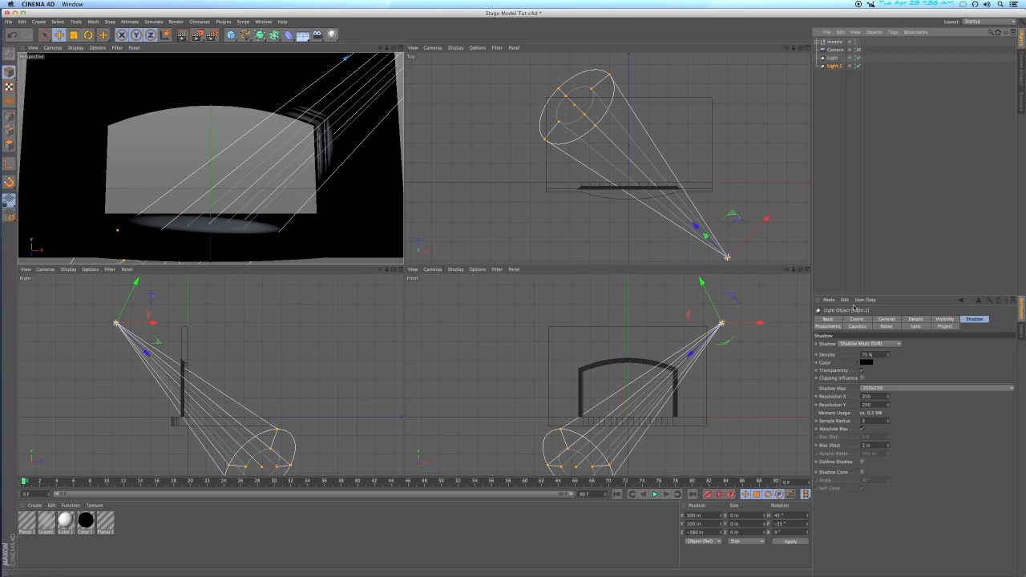
pyautogui.click(856, 319)
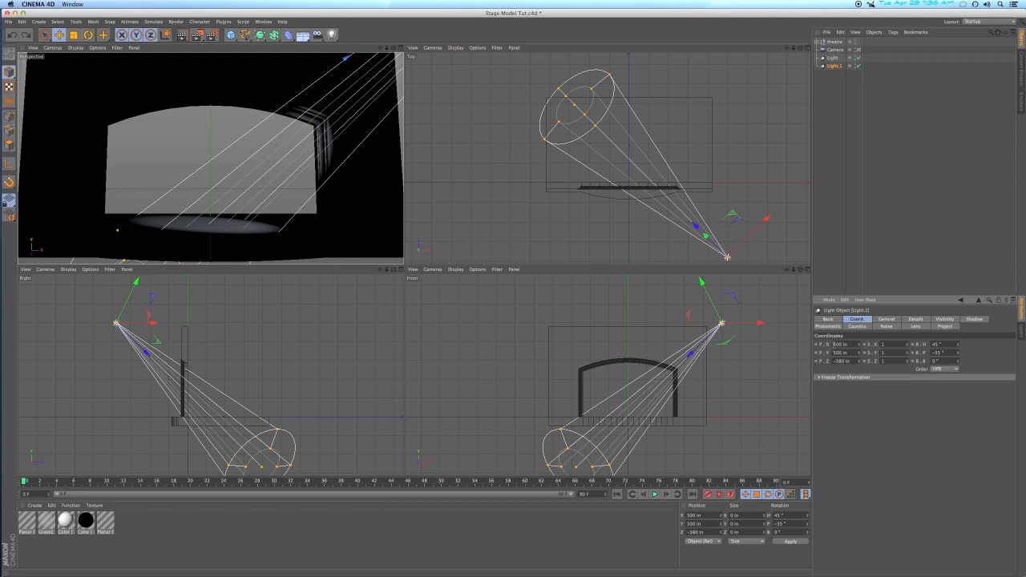
pyautogui.write('-')
pyautogui.press('Return')
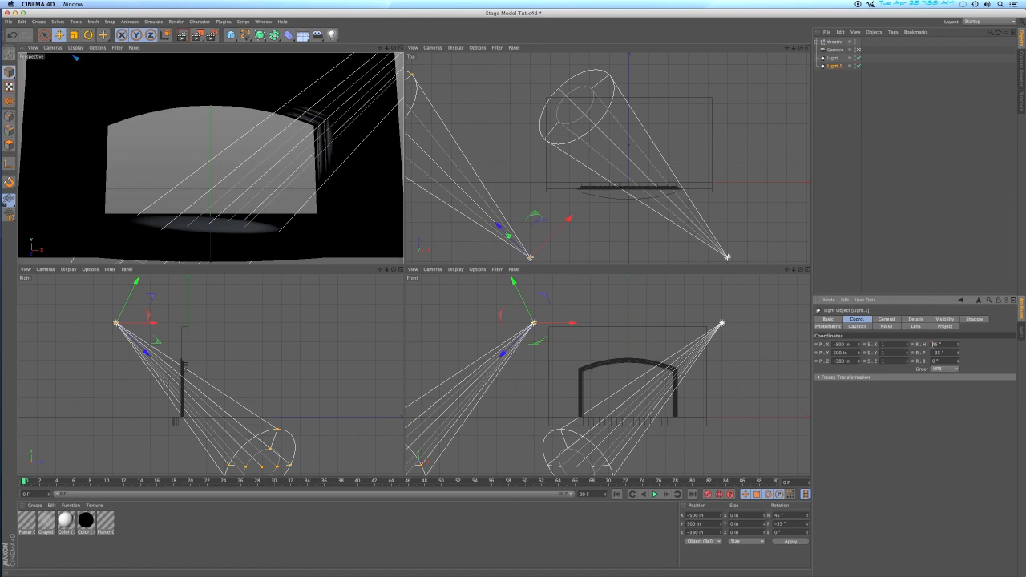
pyautogui.write('-')
pyautogui.press('Return')
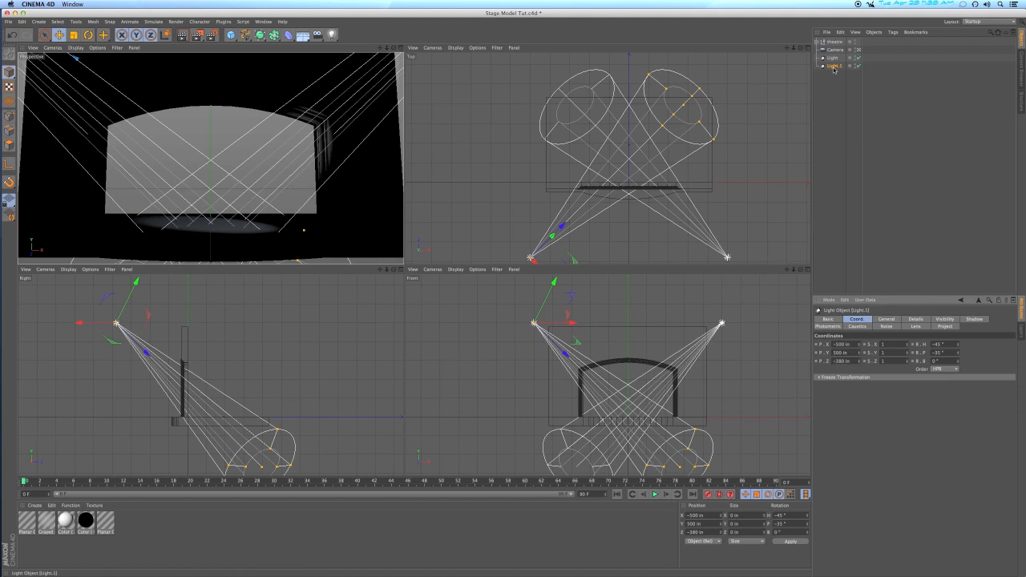
# Step: Duplicate the mirrored light as a back light, setting the copy's Z position to 380 in and its heading to -135°
pyautogui.click(825, 67)
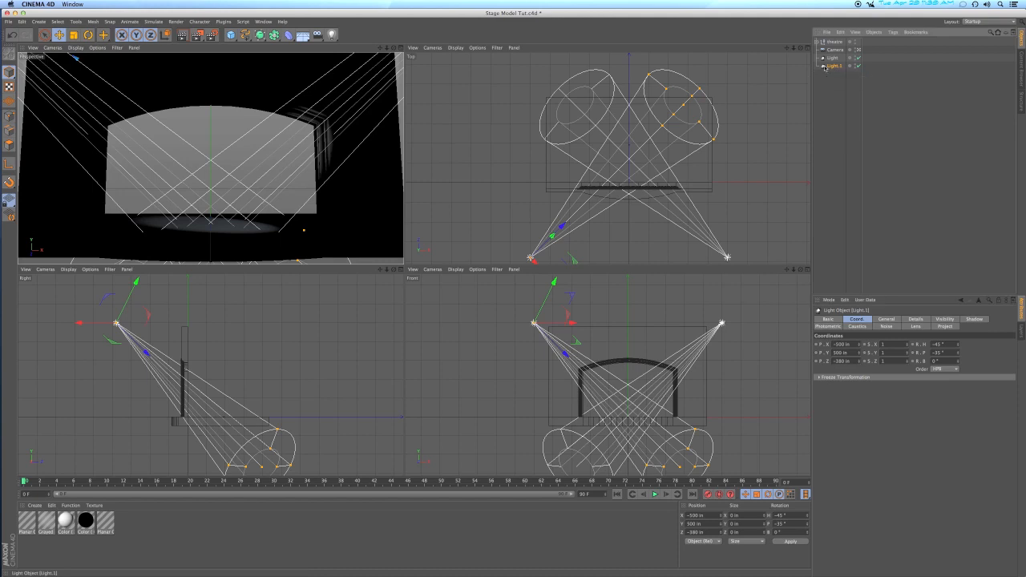
pyautogui.moveTo(824, 66); pyautogui.dragTo(833, 86)
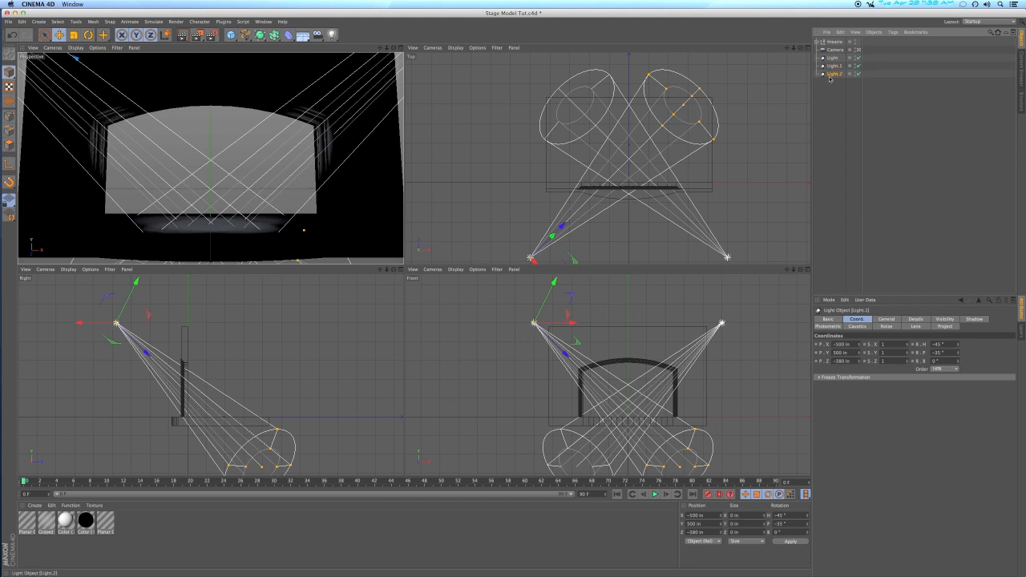
pyautogui.click(834, 361)
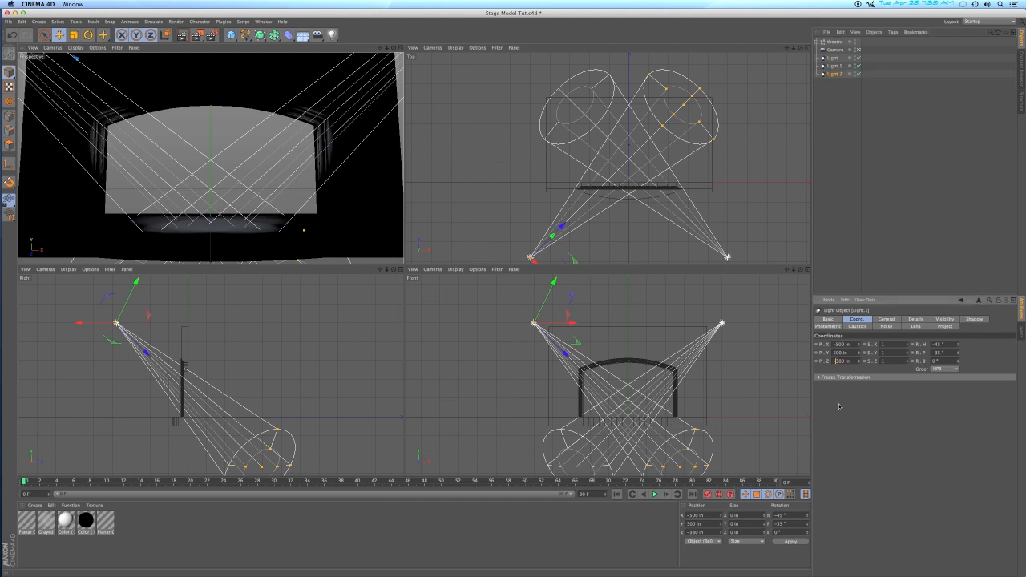
pyautogui.press('BackSpace')
pyautogui.press('Return')
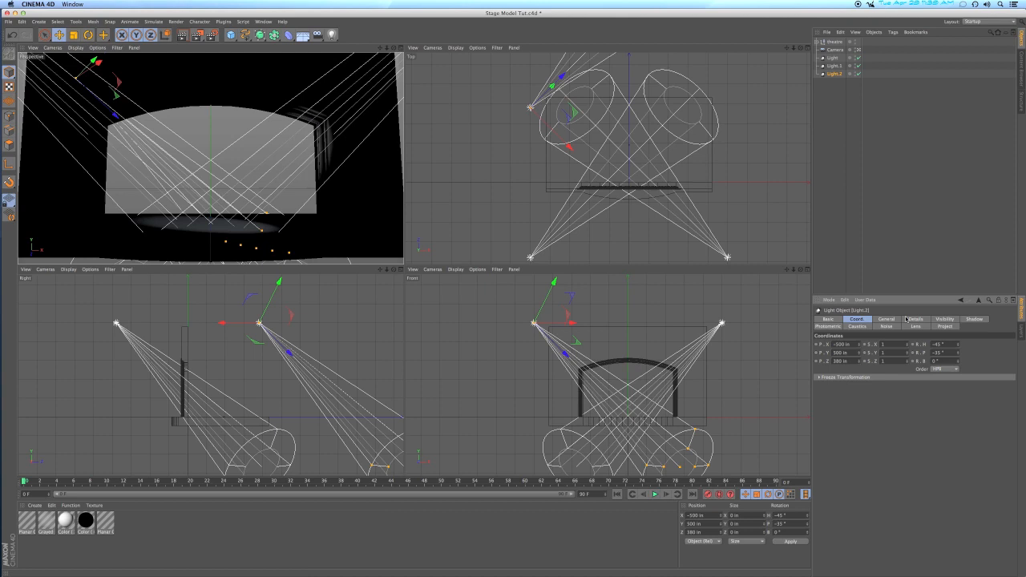
pyautogui.doubleClick(943, 345)
pyautogui.write('-135')
pyautogui.press('Return')
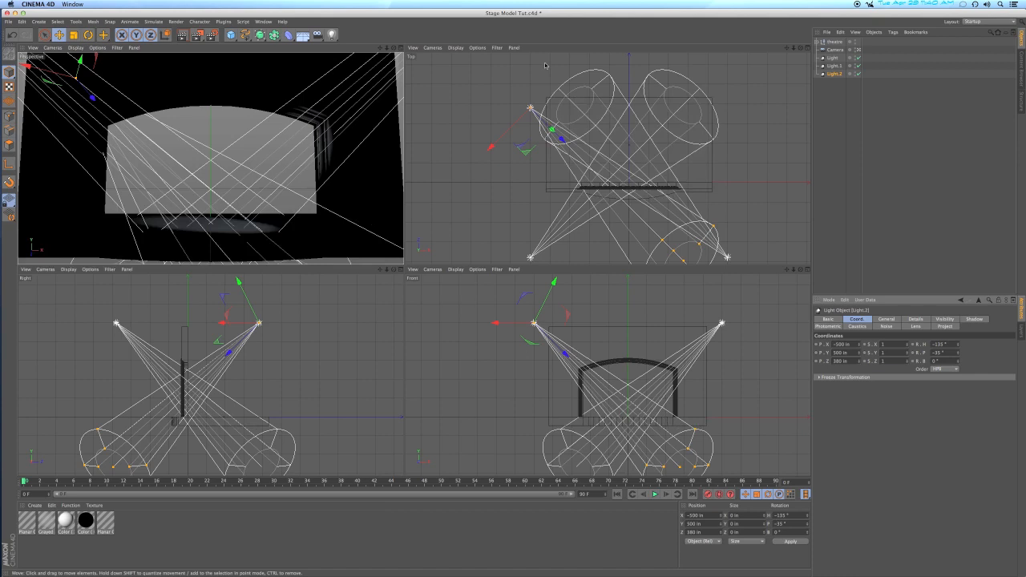
# Step: Move the back light further upstage, setting its Z position to 500 in and adding 120 in to reach 620 in
pyautogui.doubleClick(847, 361)
pyautogui.write('500')
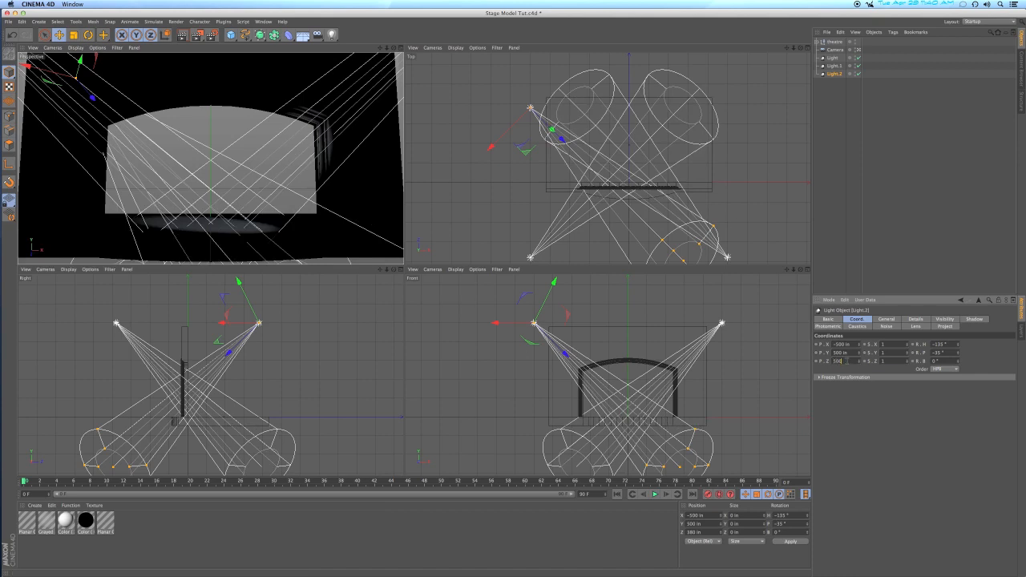
pyautogui.press('Return')
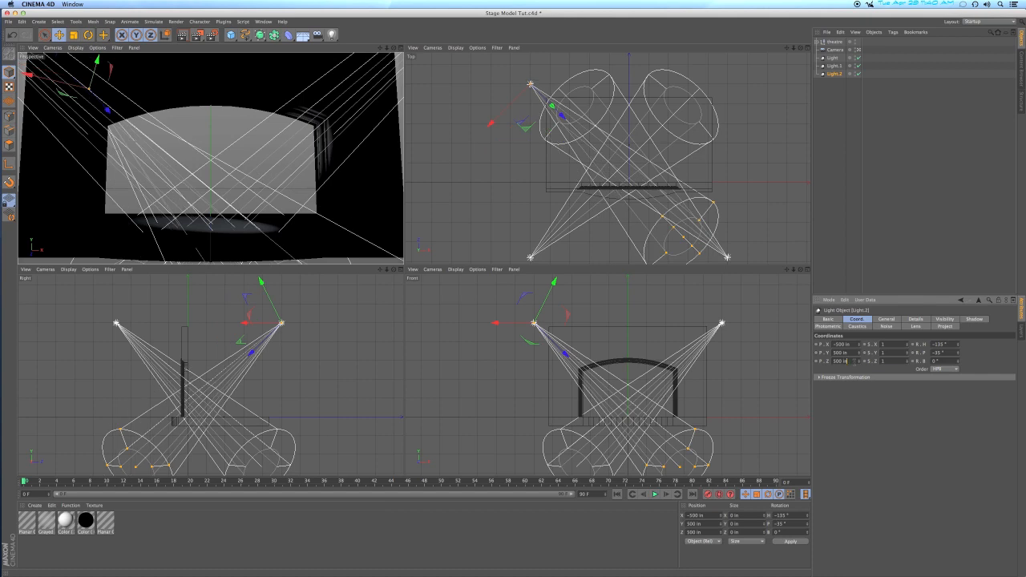
pyautogui.write('+120')
pyautogui.press('Return')
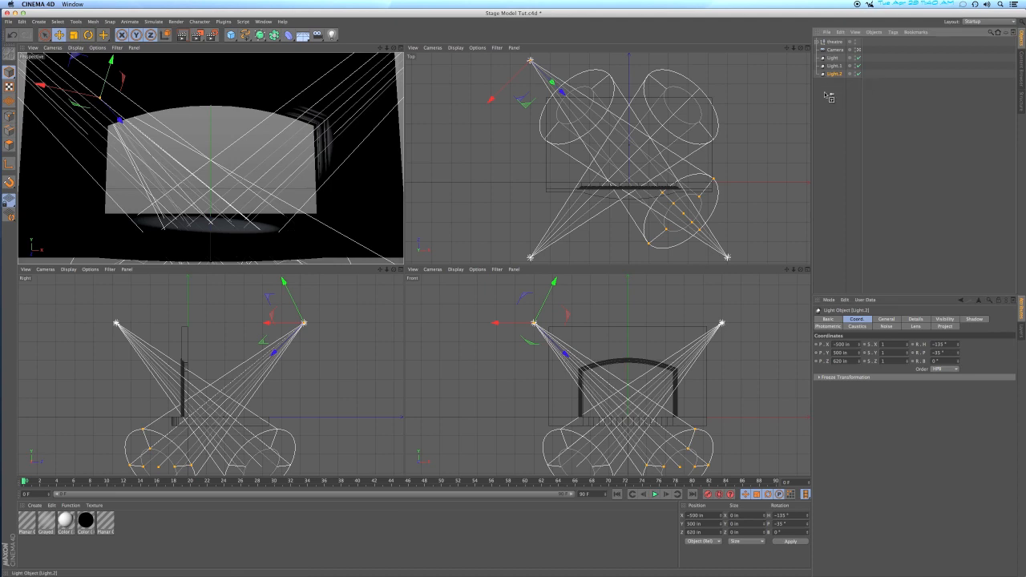
# Step: Duplicate the back light and mirror the copy across the stage with X position 500 in and heading 135°
pyautogui.keyDown('ctrl'); pyautogui.moveTo(824, 75); pyautogui.dragTo(832, 85); pyautogui.keyUp('ctrl')
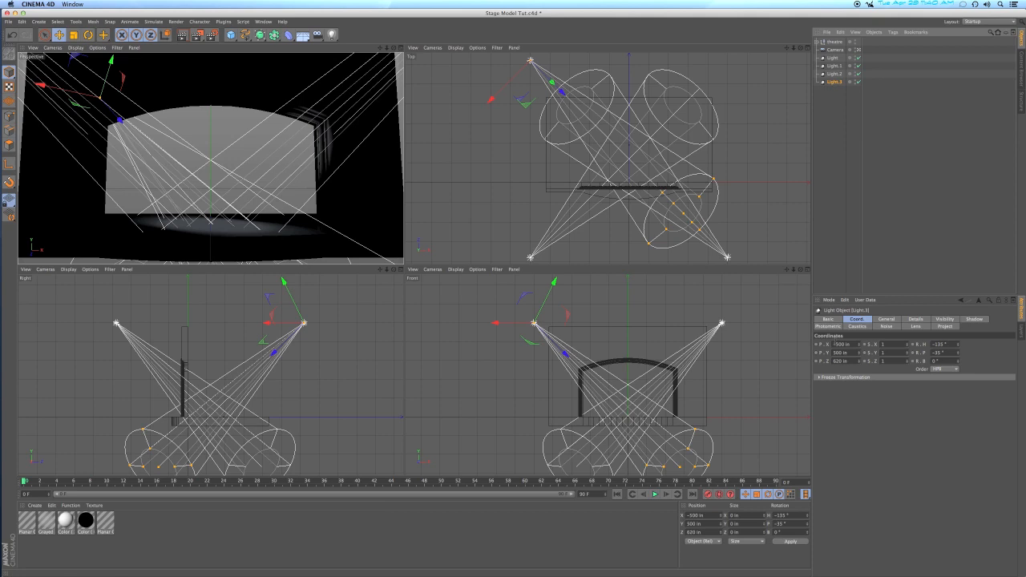
pyautogui.click(834, 344)
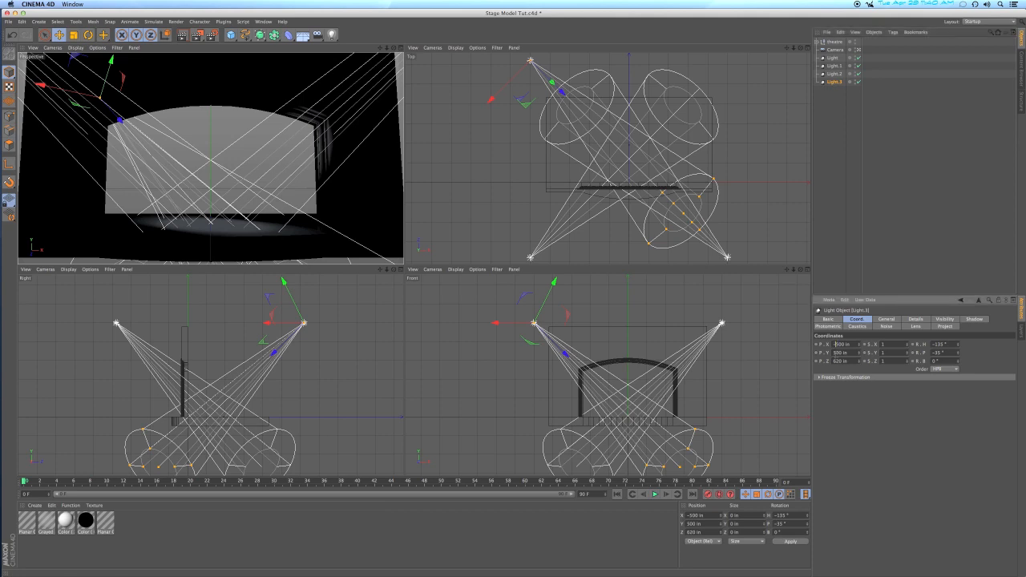
pyautogui.press('BackSpace')
pyautogui.press('Return')
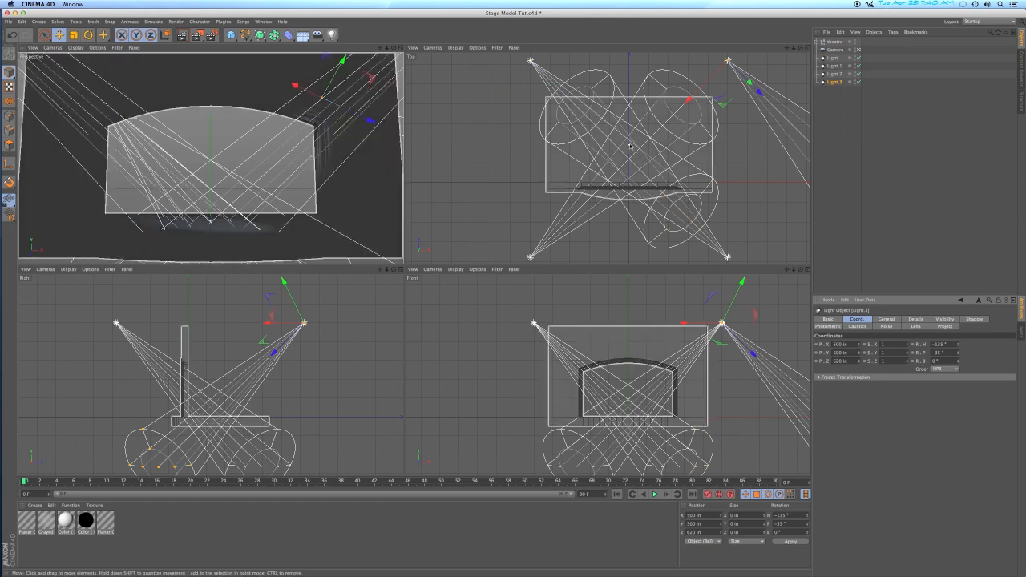
pyautogui.doubleClick(946, 345)
pyautogui.write('0')
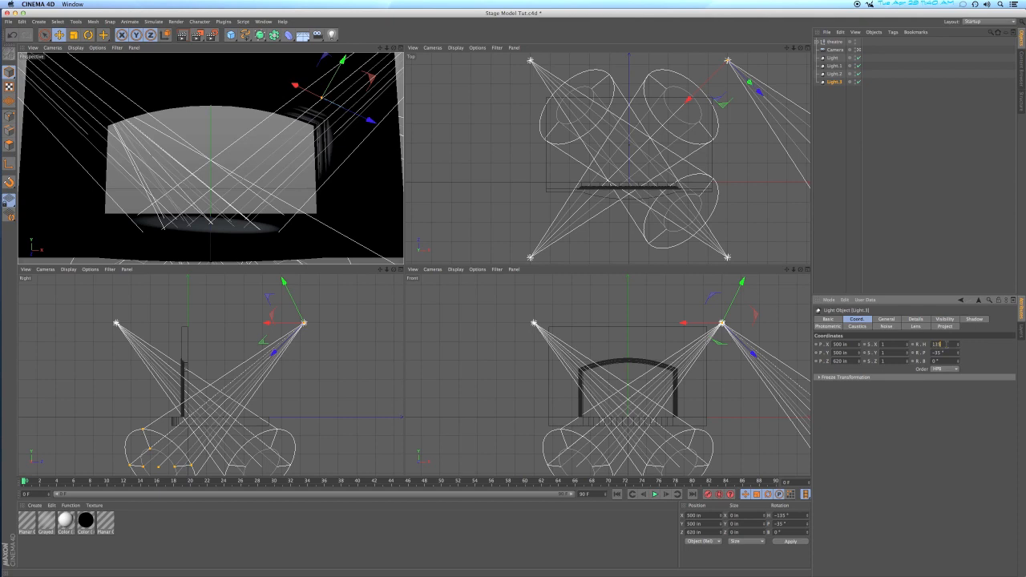
pyautogui.press('Return')
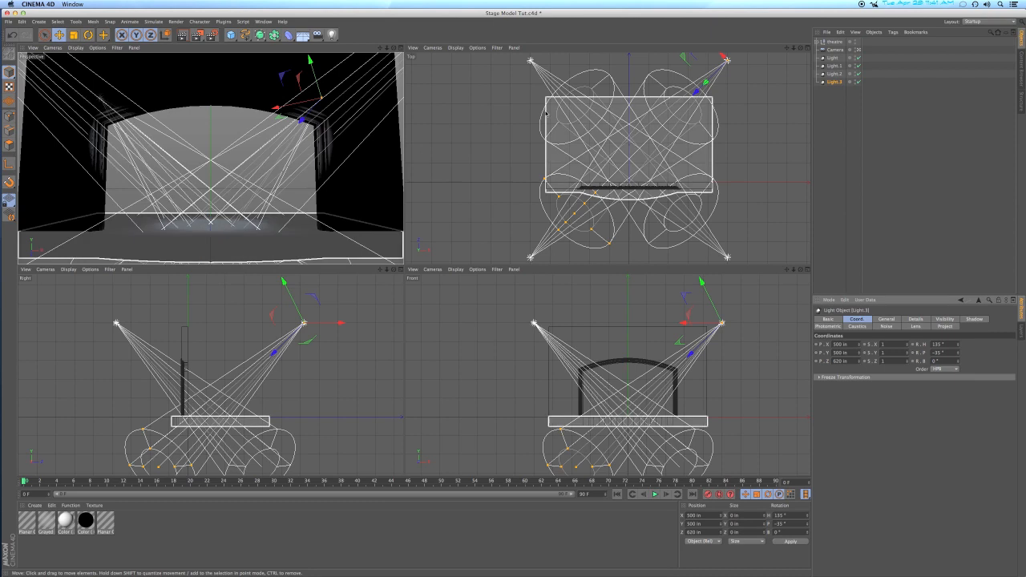
# Step: Hide the light objects' outlines in the viewports and clear the object selection
pyautogui.click(498, 48)
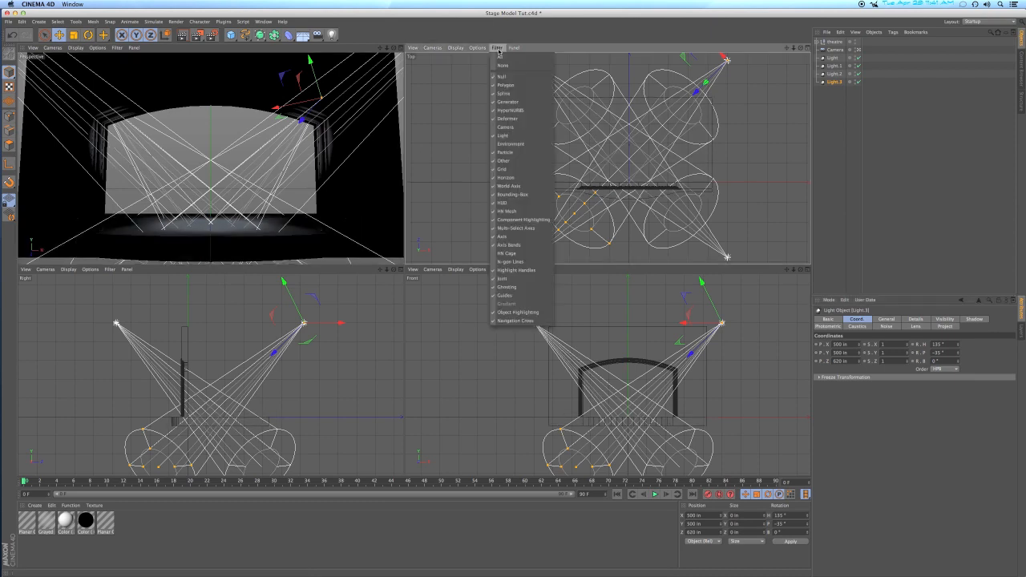
pyautogui.click(503, 136)
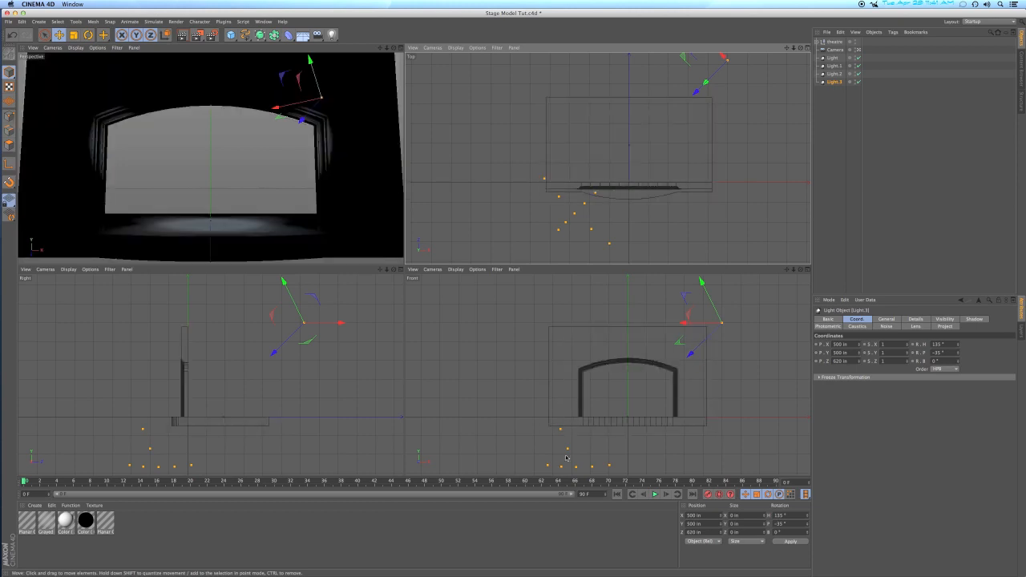
pyautogui.click(837, 109)
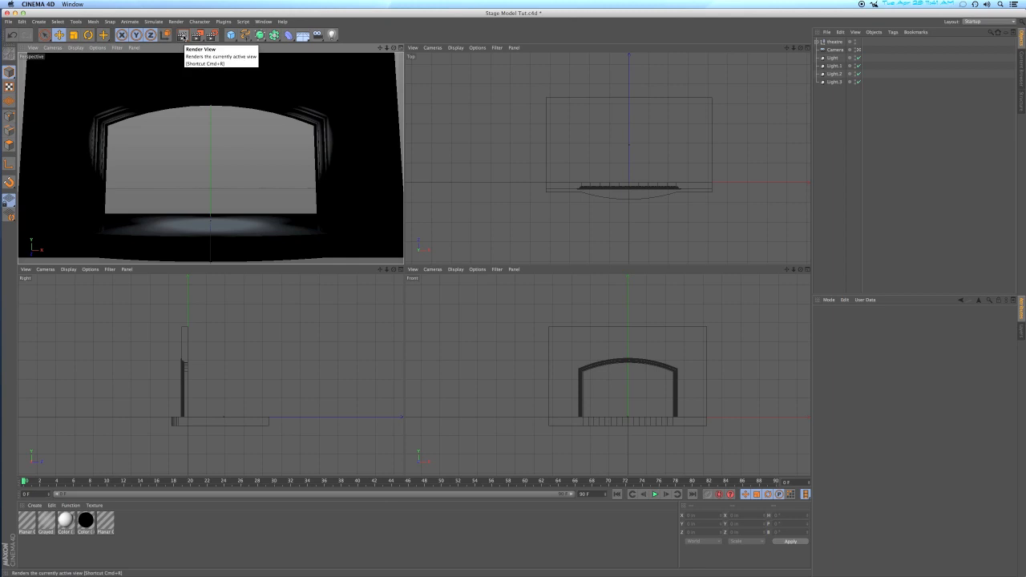
# Step: Render the perspective view and examine how the four spot lights illuminate the stage floor, proscenium and surrounding wall
pyautogui.click(182, 36)
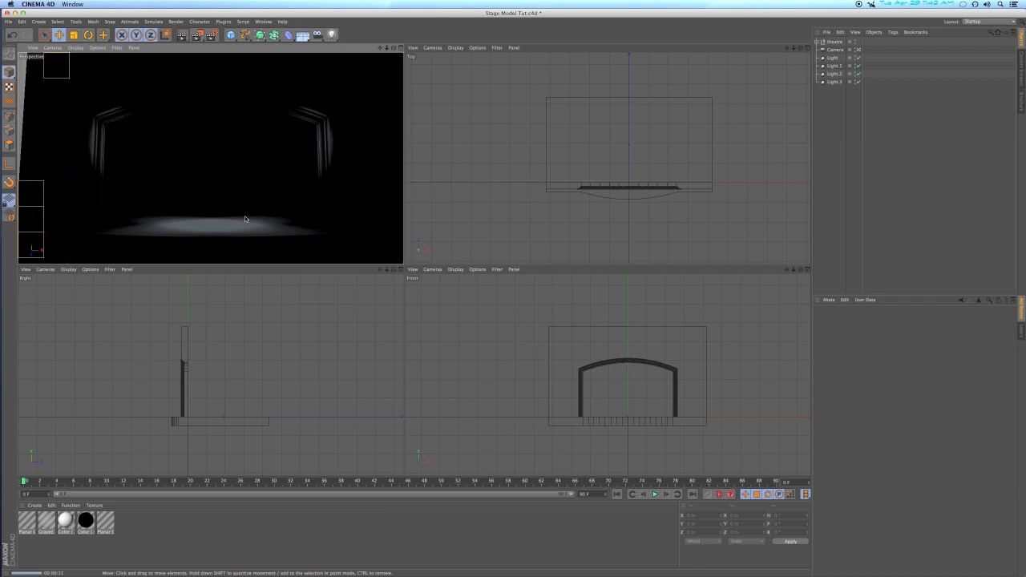
pyautogui.click(201, 229)
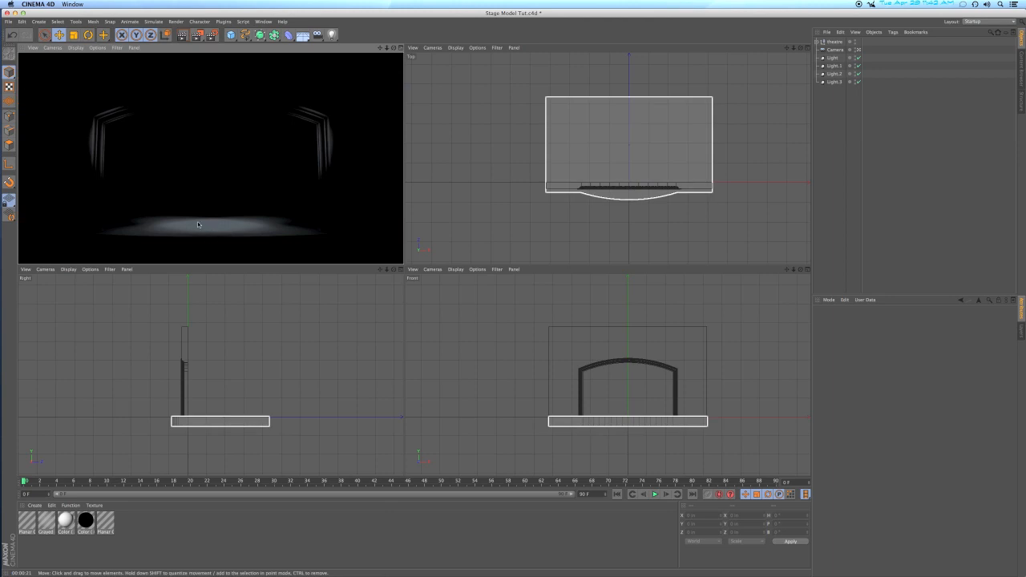
pyautogui.click(182, 192)
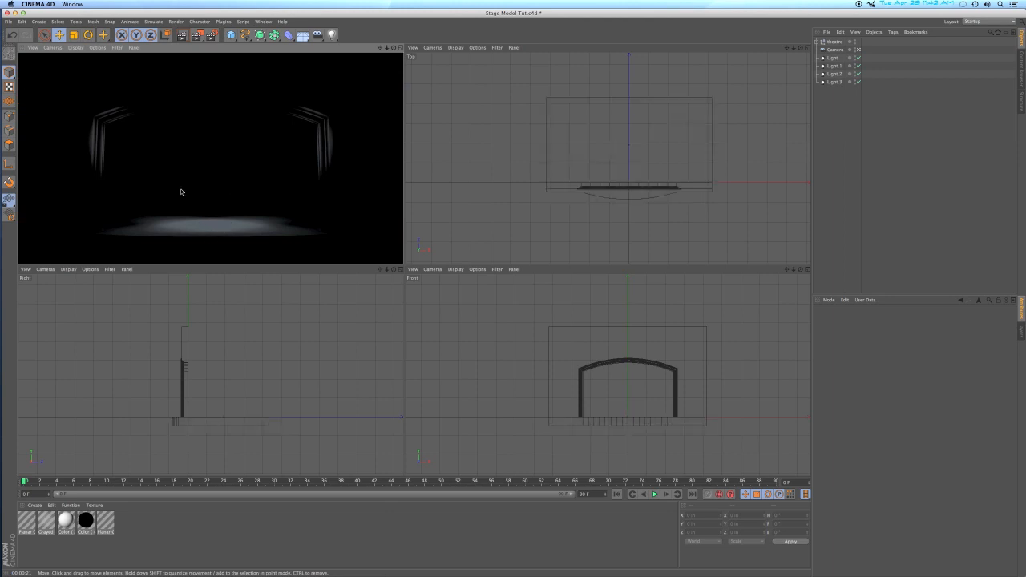
pyautogui.click(278, 91)
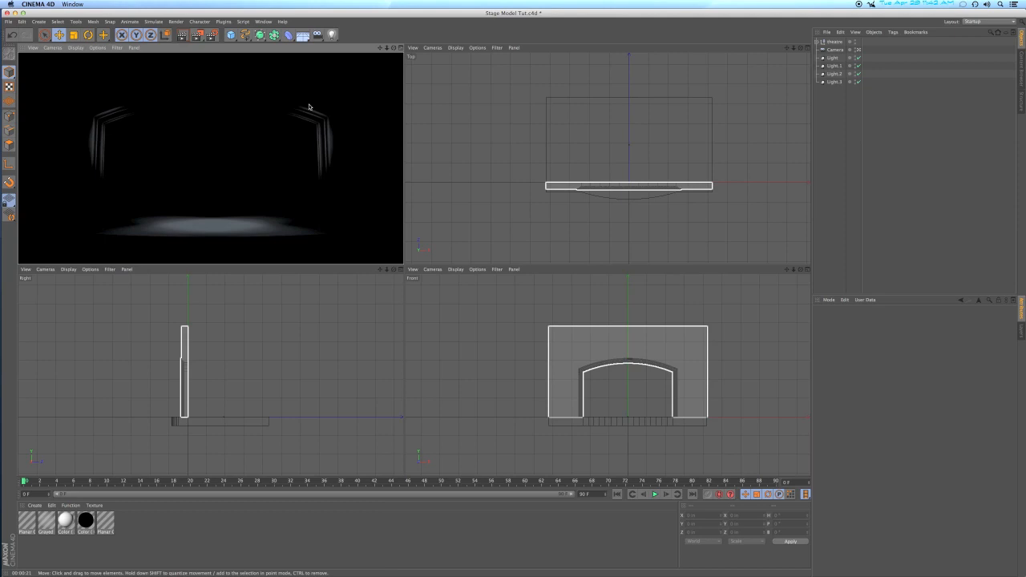
pyautogui.click(326, 72)
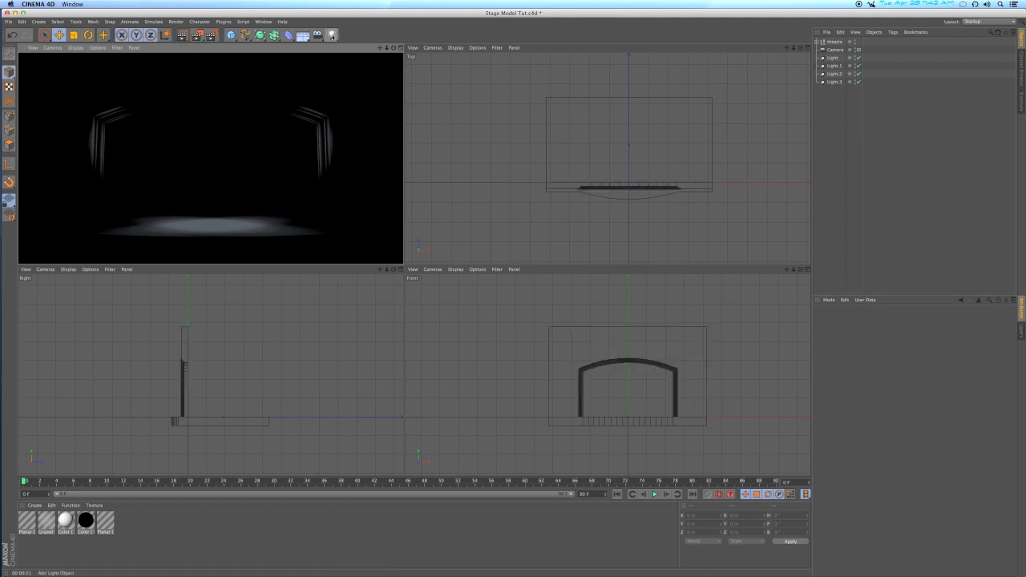
# Step: Add a new light, place it below the spot lights in the object list and rename it "fill light"
pyautogui.click(332, 35)
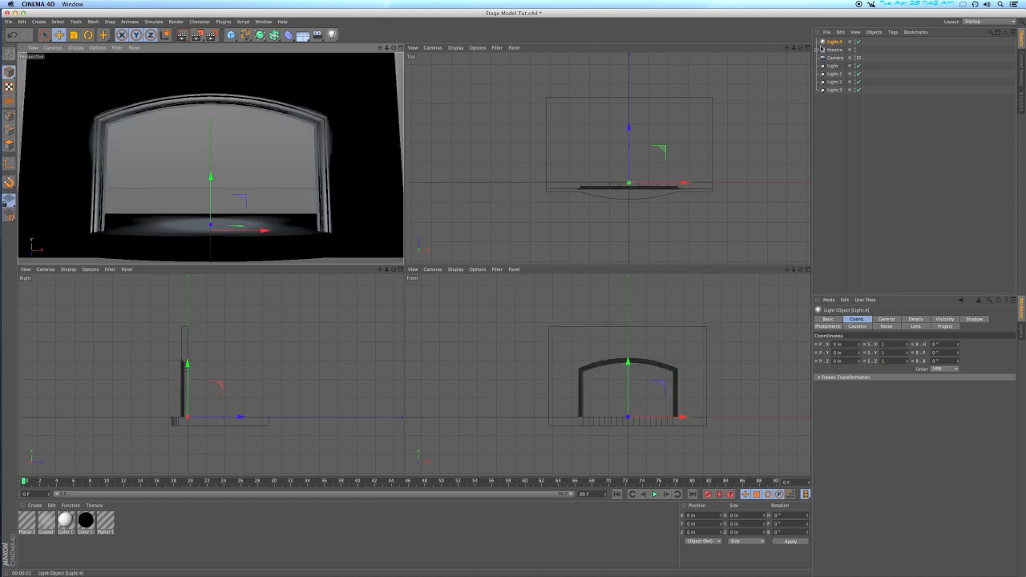
pyautogui.moveTo(827, 50); pyautogui.dragTo(826, 97)
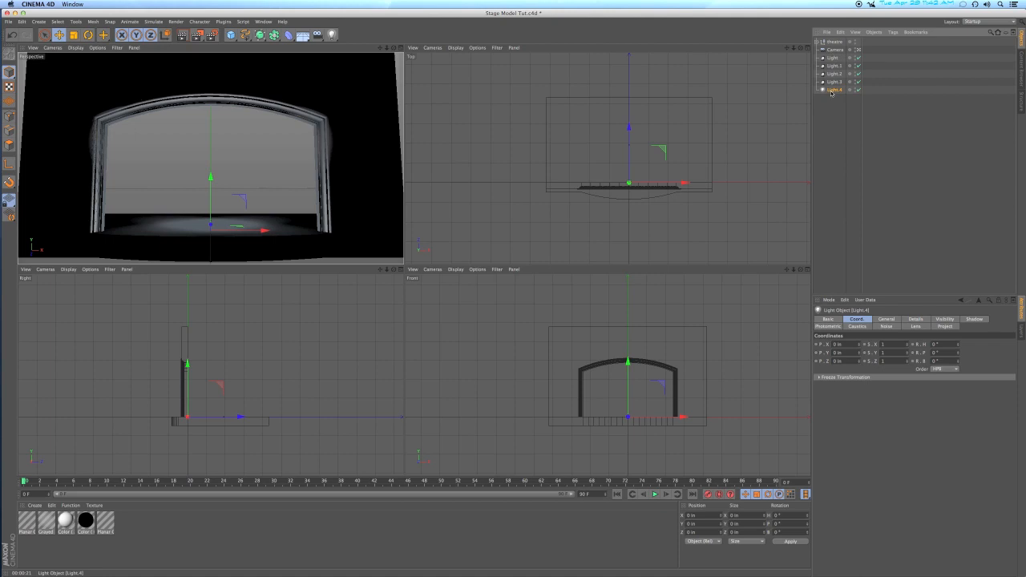
pyautogui.doubleClick(834, 90)
pyautogui.press('BackSpace')
pyautogui.write('fill light')
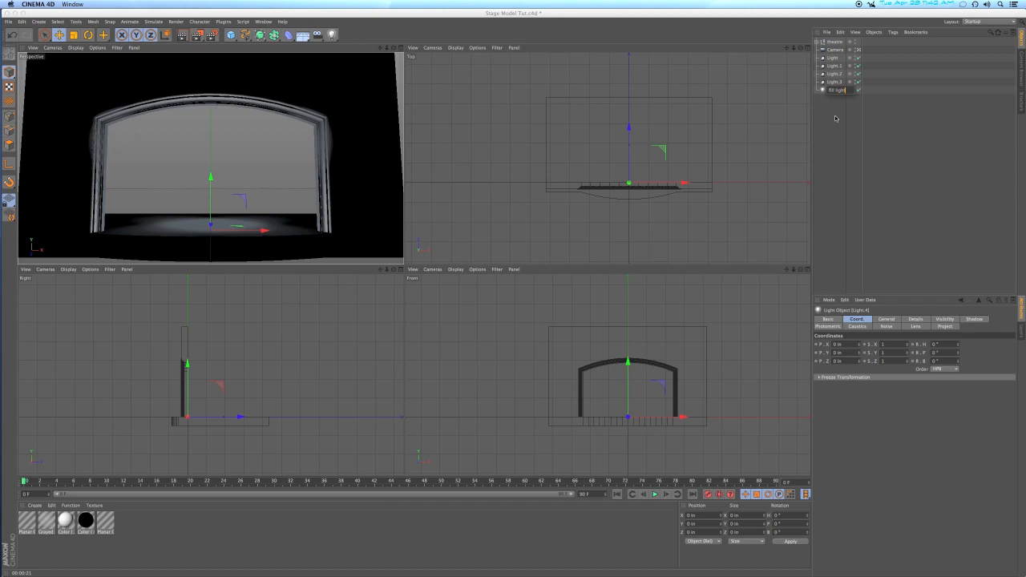
pyautogui.press('Return')
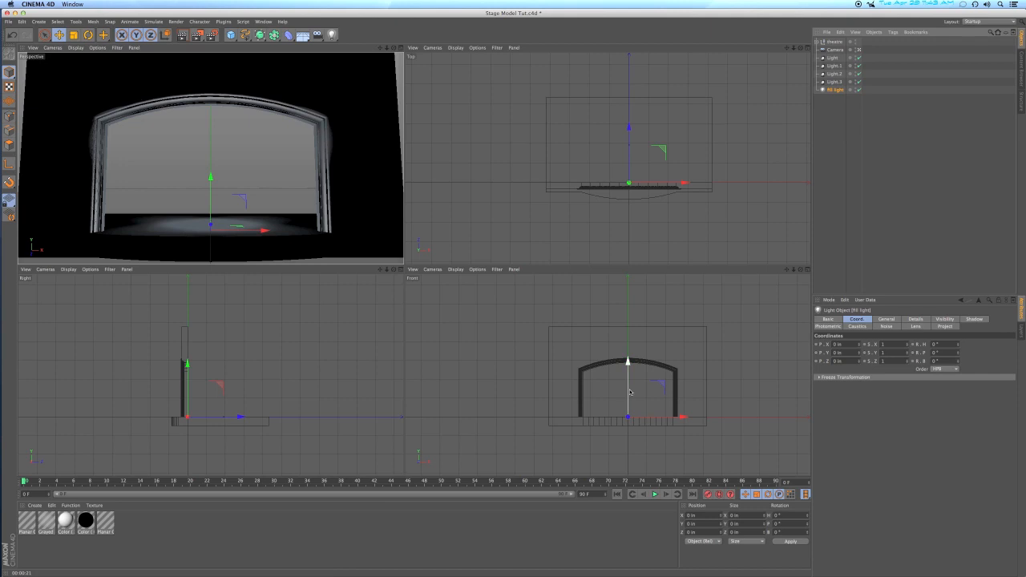
# Step: Raise the fill light by setting its Y position to 120 in
pyautogui.click(851, 353)
pyautogui.write('3')
pyautogui.write('20')
pyautogui.press('Return')
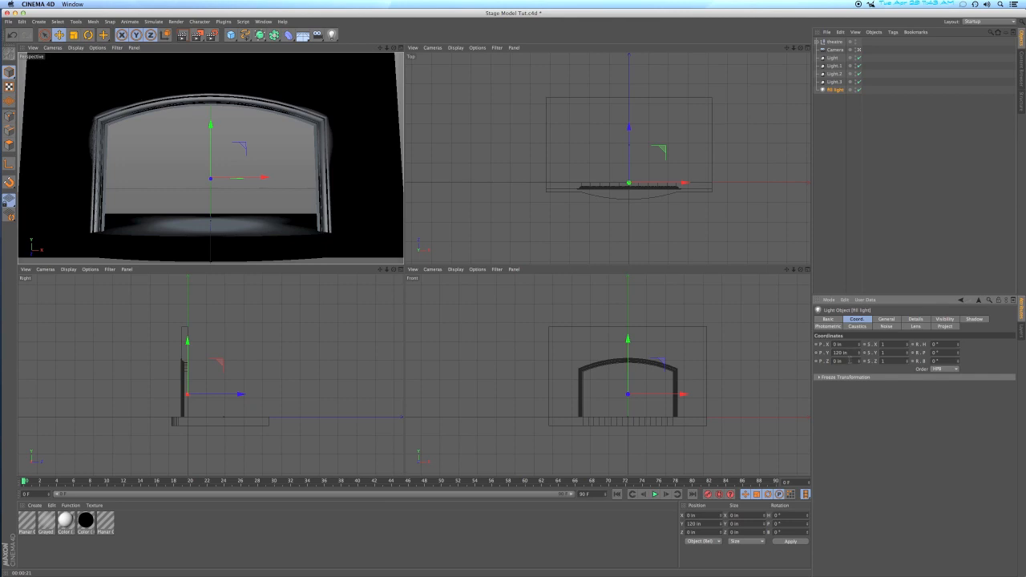
# Step: Set the fill light's Z position to 60 in and render the perspective view to check the result
pyautogui.click(849, 361)
pyautogui.write('60')
pyautogui.press('Return')
pyautogui.click(268, 49)
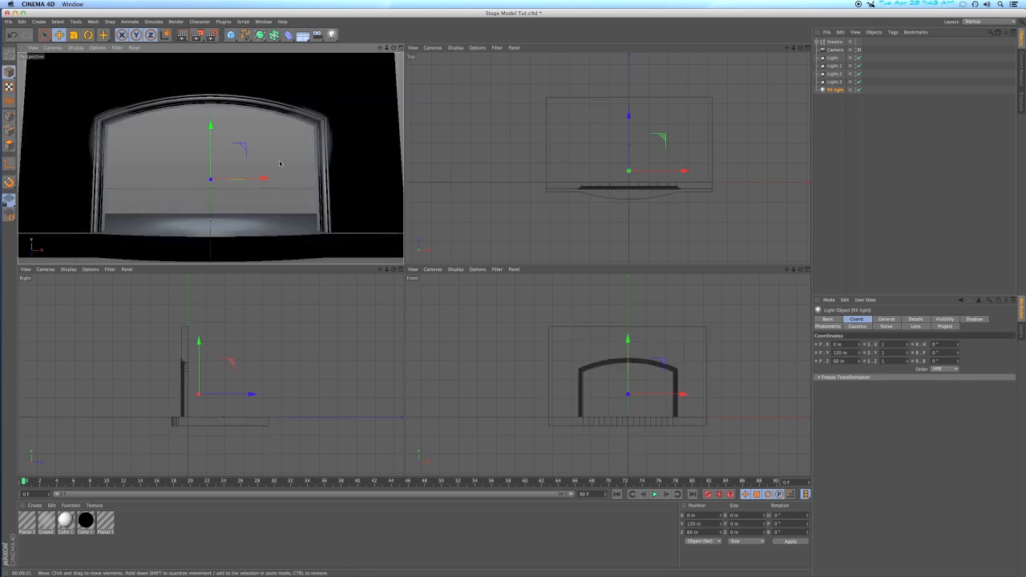
pyautogui.click(182, 38)
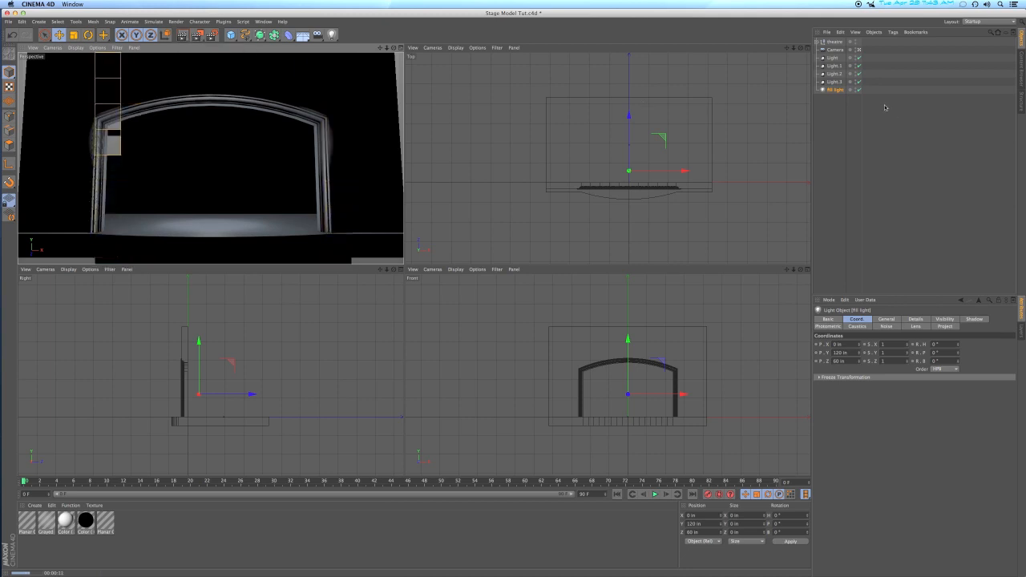
# Step: Stop the render and set the fill light's falloff to Linear
pyautogui.click(839, 110)
pyautogui.click(834, 90)
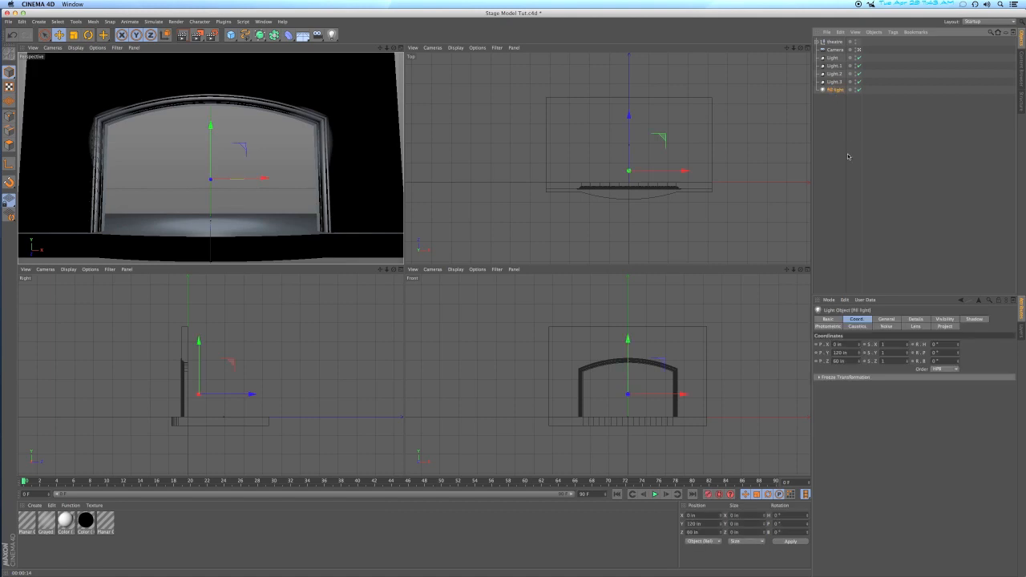
pyautogui.click(917, 319)
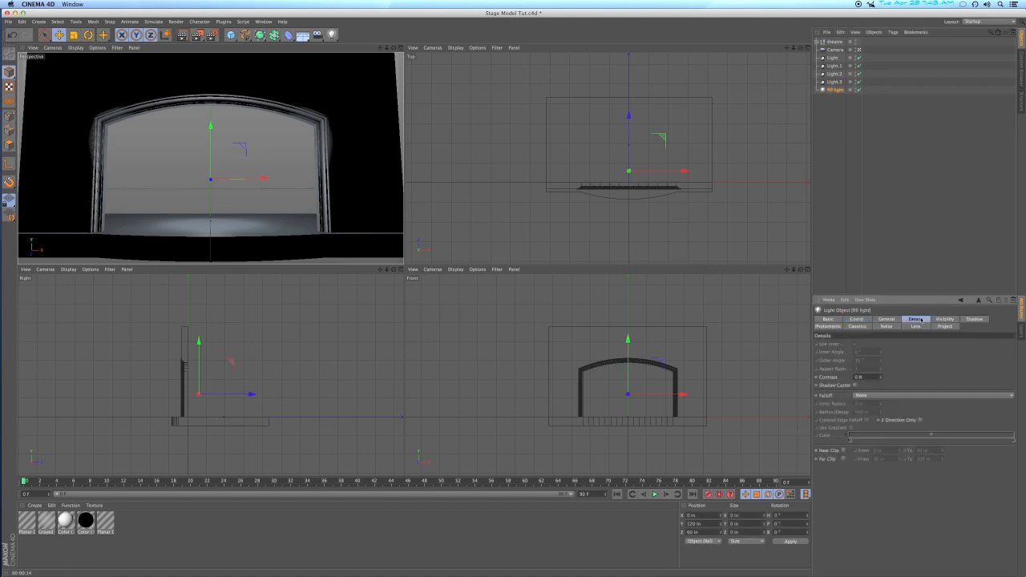
pyautogui.click(871, 396)
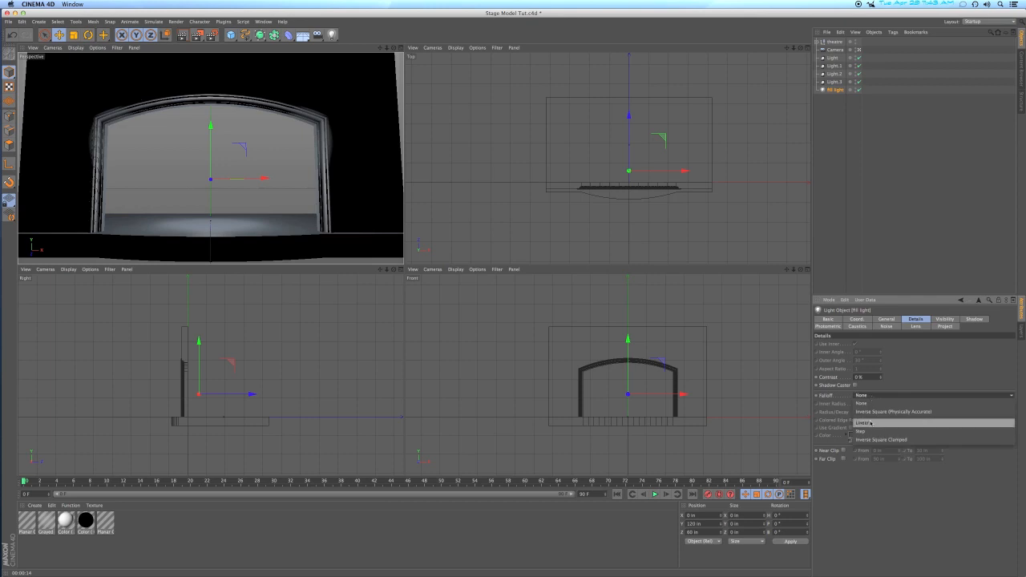
pyautogui.click(865, 423)
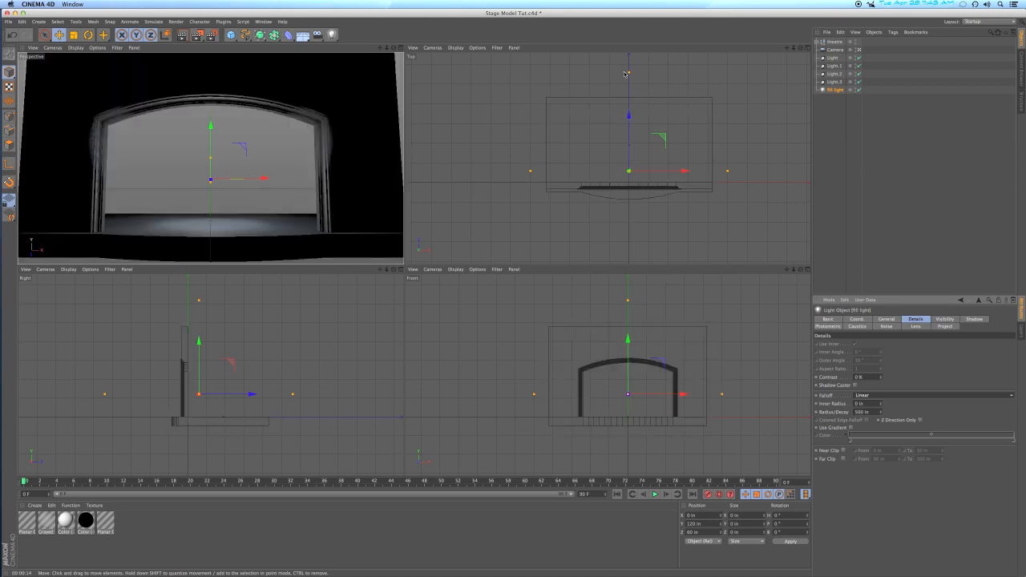
# Step: Show the light outlines in the viewports to examine the fill light's falloff radius, and hide them again
pyautogui.click(496, 48)
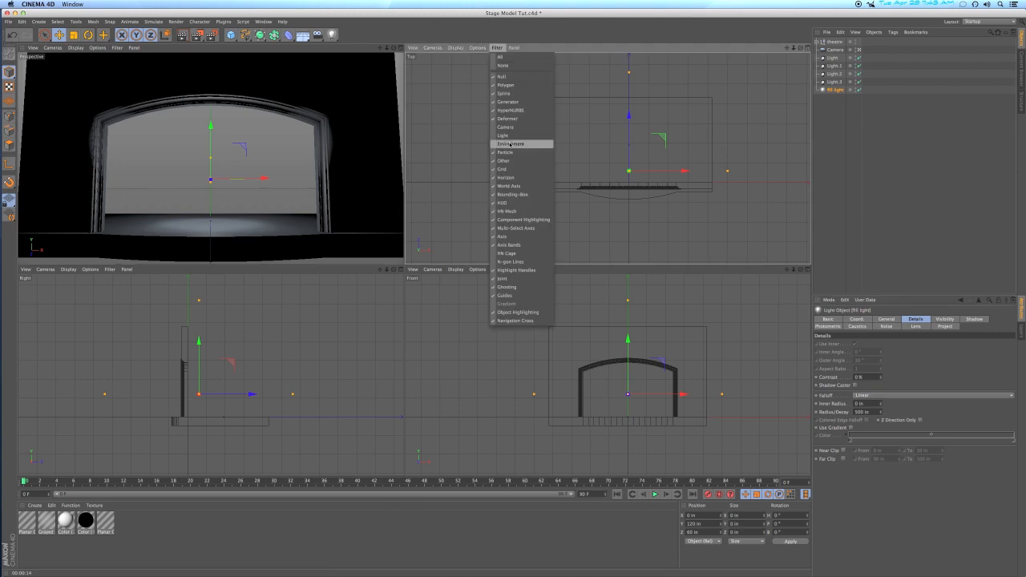
pyautogui.click(503, 137)
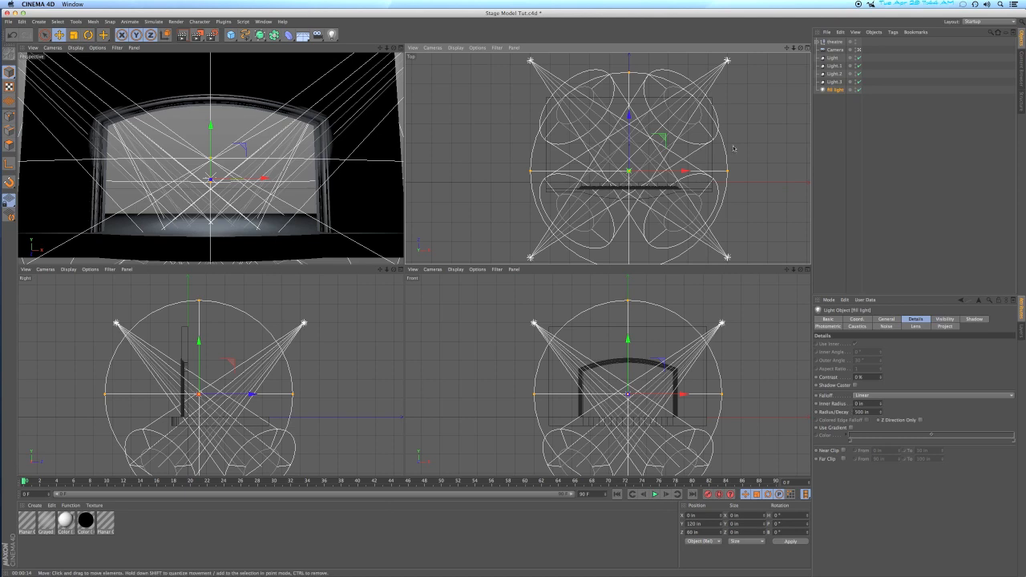
pyautogui.click(497, 48)
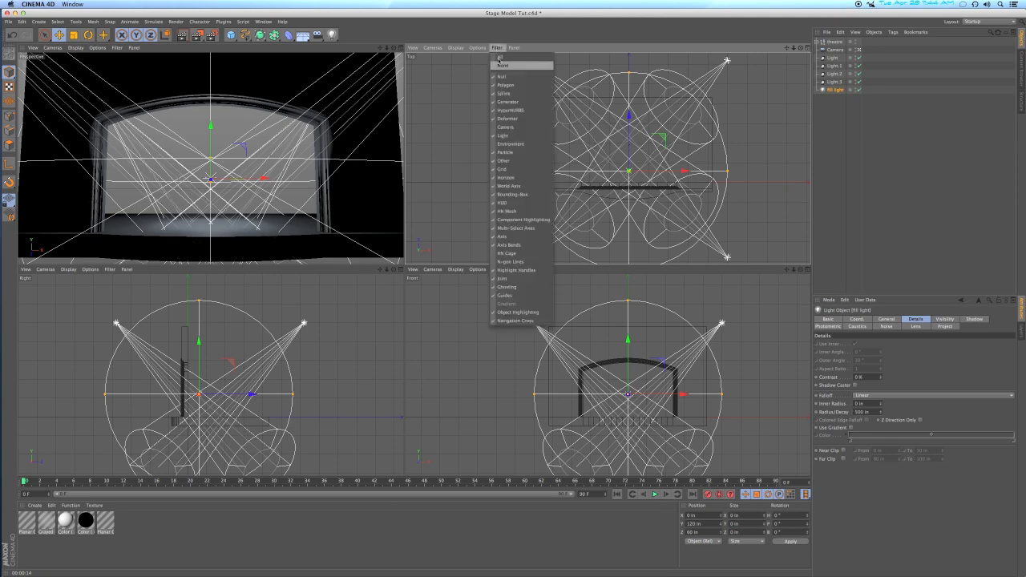
pyautogui.click(499, 136)
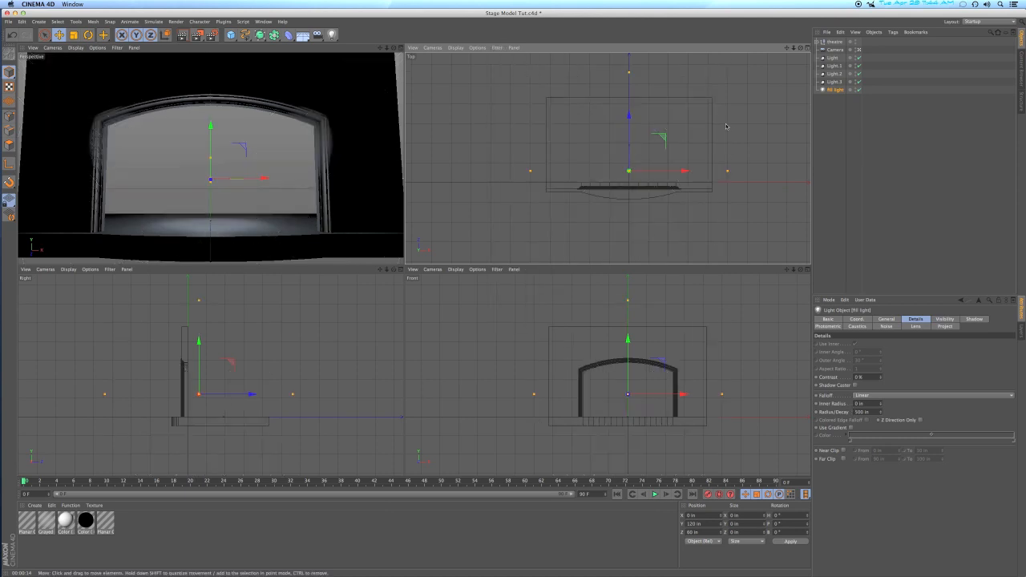
# Step: Set the intensity of the first two spot lights, Light and Light.1, to 150 %
pyautogui.click(832, 58)
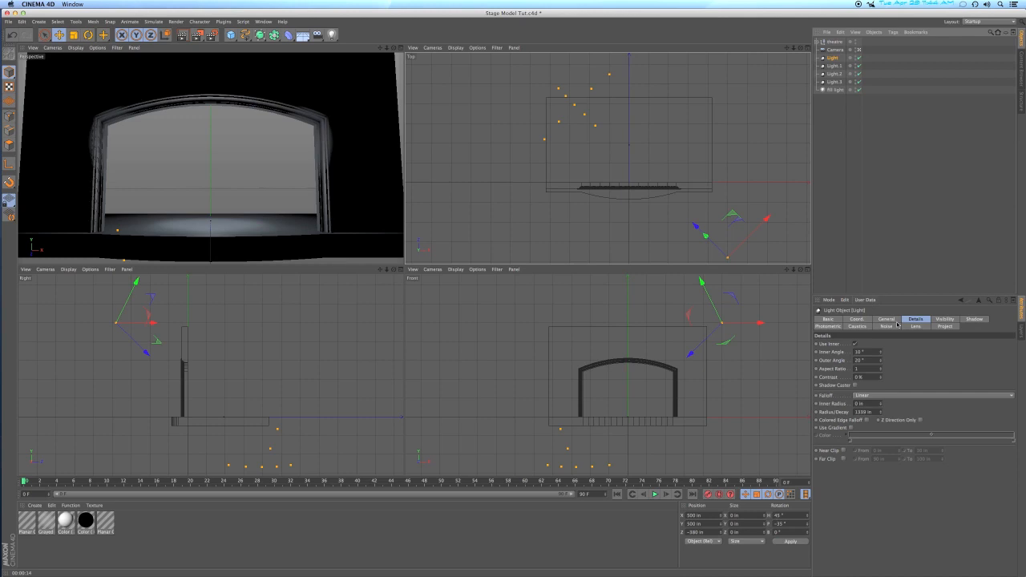
pyautogui.click(887, 319)
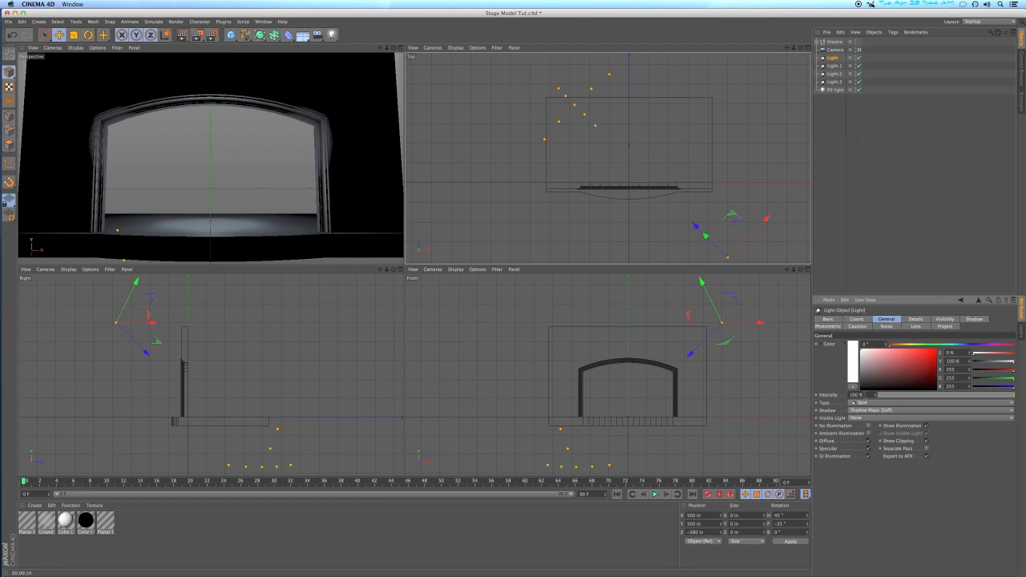
pyautogui.doubleClick(865, 395)
pyautogui.write('150')
pyautogui.press('Return')
pyautogui.click(834, 66)
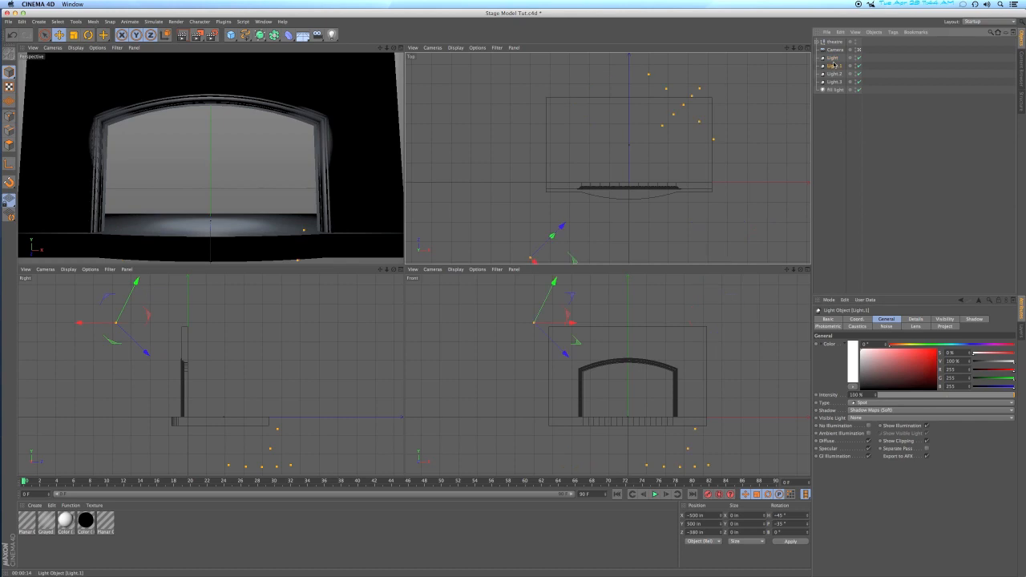
pyautogui.doubleClick(865, 394)
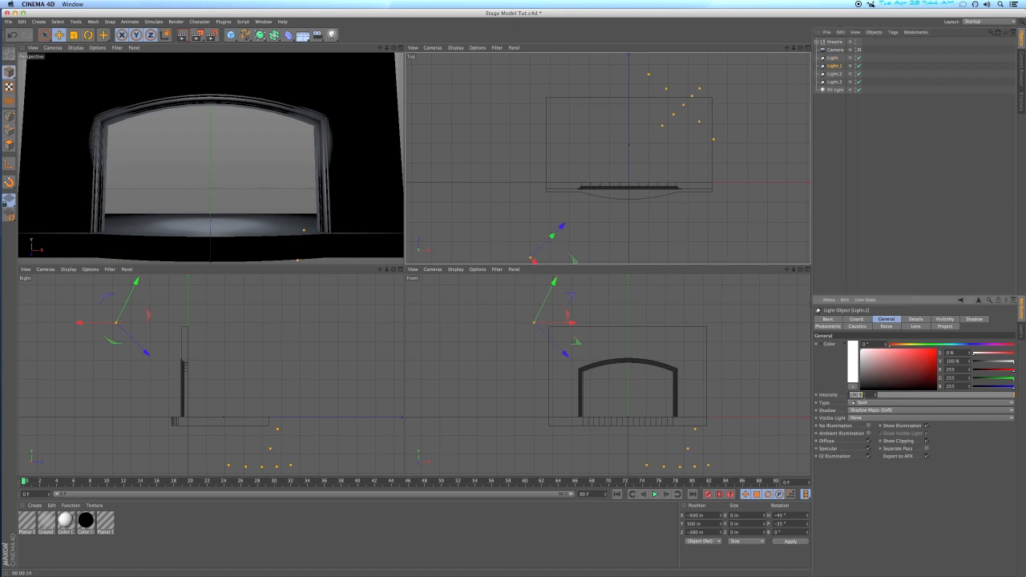
pyautogui.write('150')
pyautogui.press('Return')
# Step: Set the intensity of the remaining two spot lights, Light.2 and Light.3, to 150 %
pyautogui.click(834, 74)
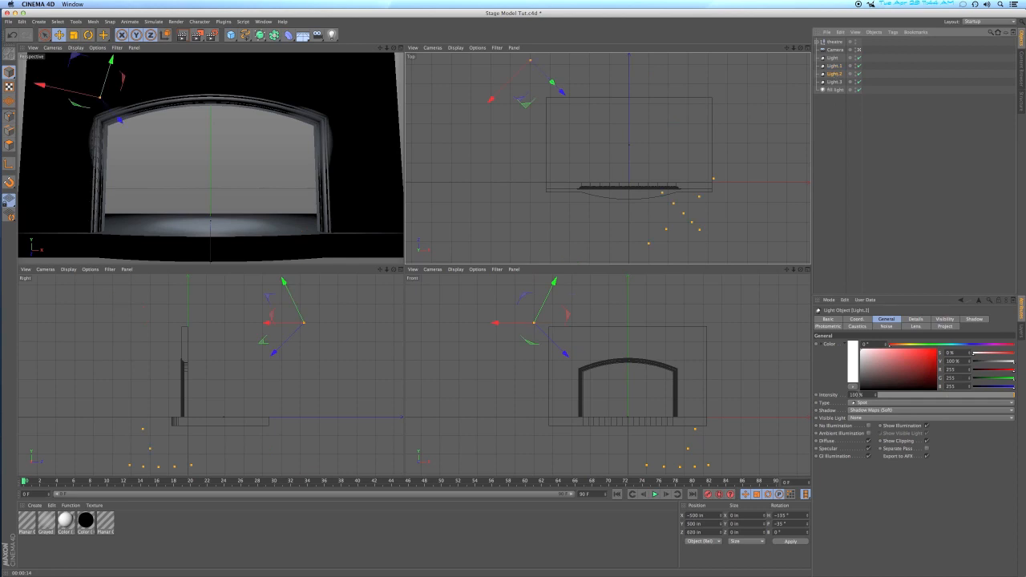
pyautogui.doubleClick(856, 395)
pyautogui.write('150')
pyautogui.press('Return')
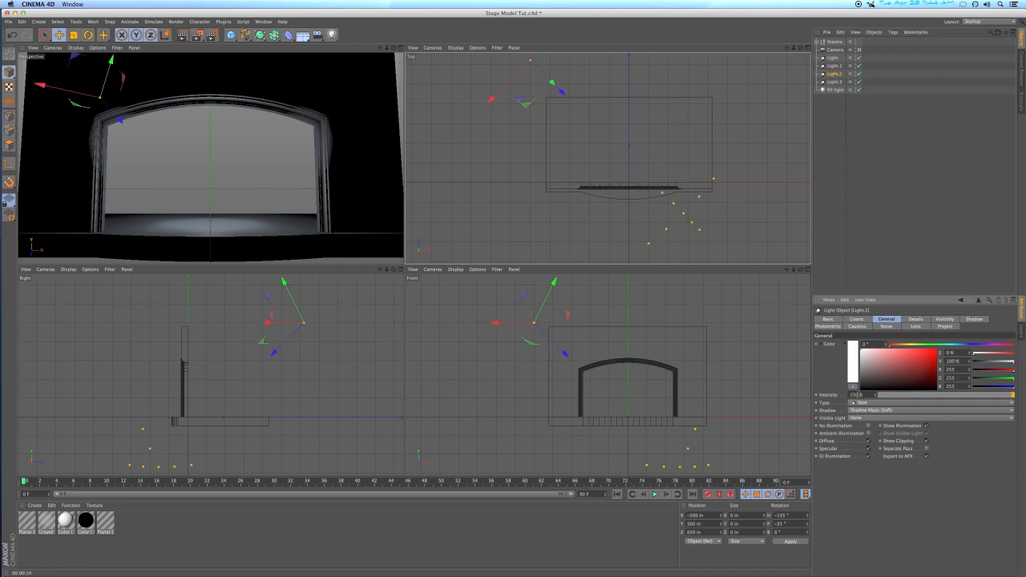
pyautogui.click(835, 82)
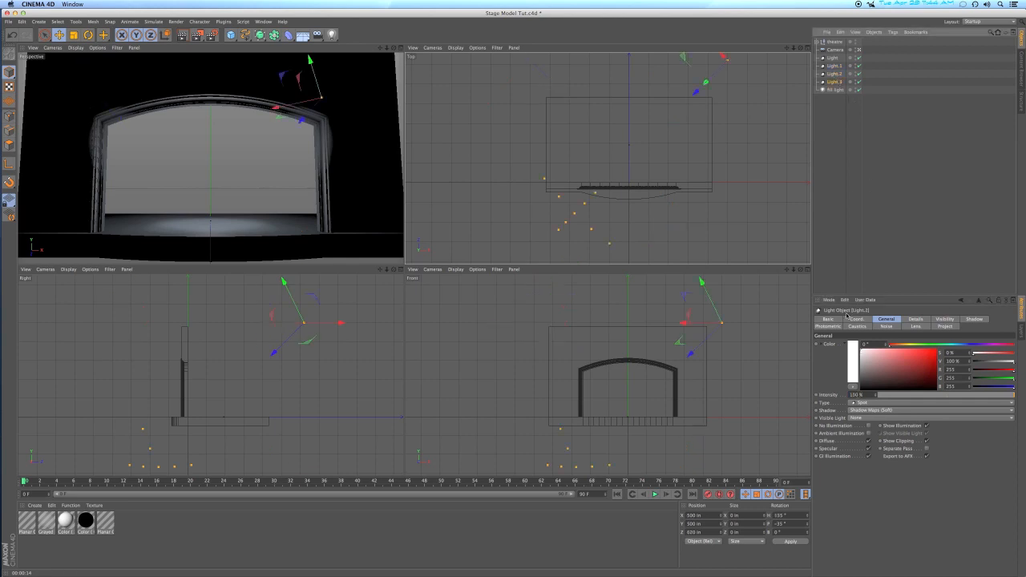
pyautogui.doubleClick(856, 395)
pyautogui.write('150')
pyautogui.press('Return')
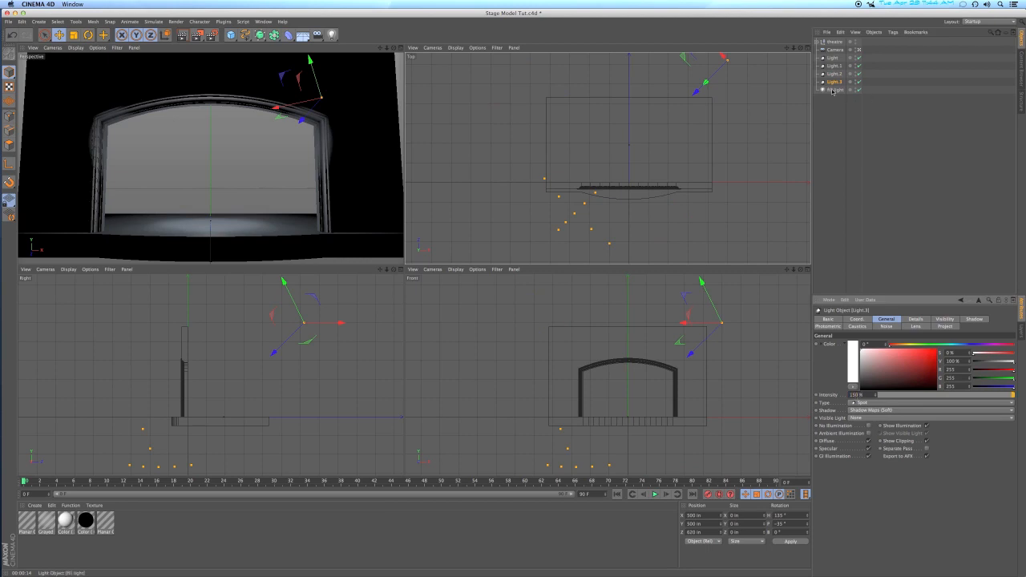
# Step: Set the fill light's intensity to 75 %, with Omni as its type and None for its shadow
pyautogui.click(833, 90)
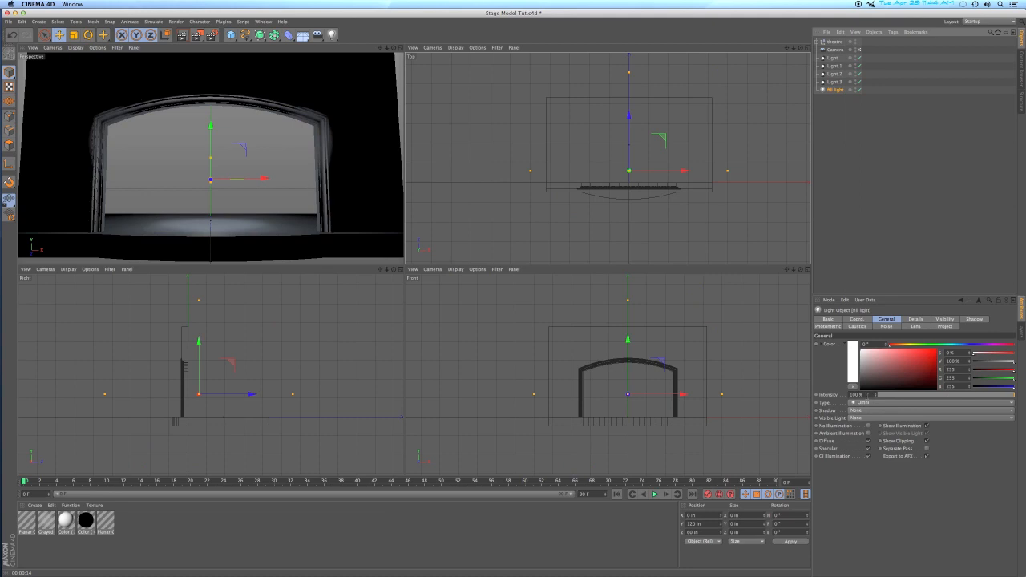
pyautogui.doubleClick(866, 395)
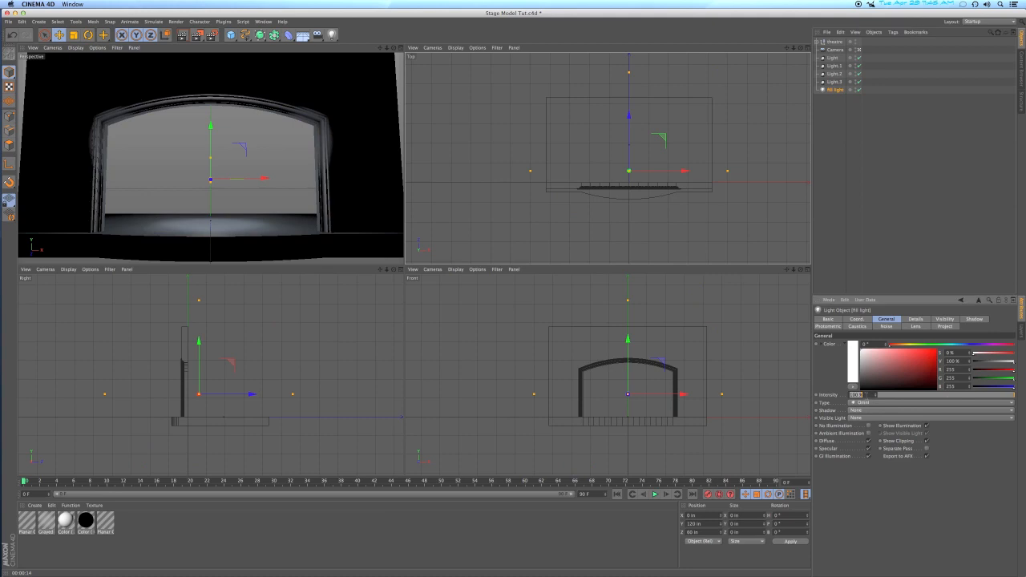
pyautogui.write('75')
pyautogui.press('Return')
pyautogui.click(878, 404)
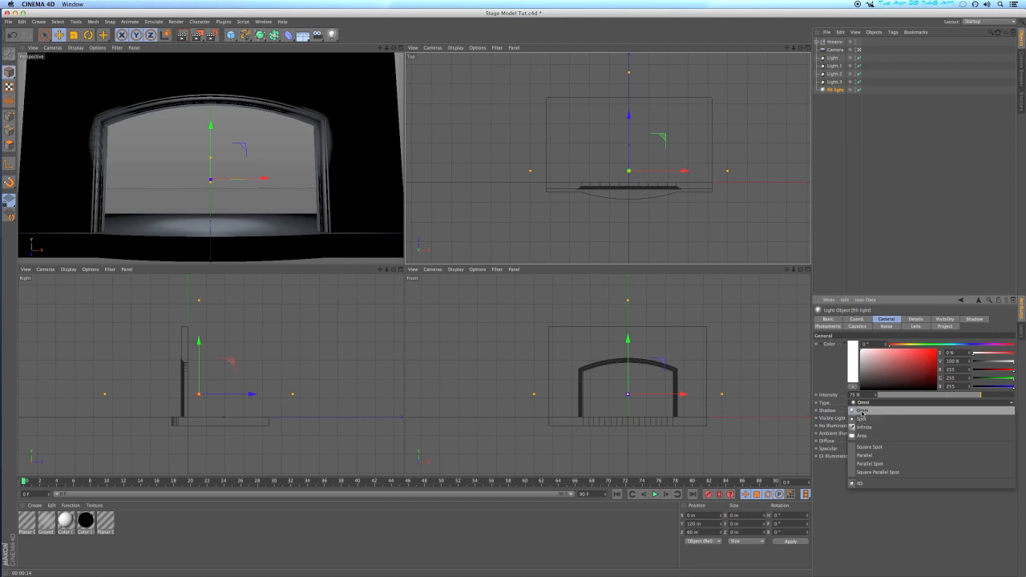
pyautogui.click(862, 410)
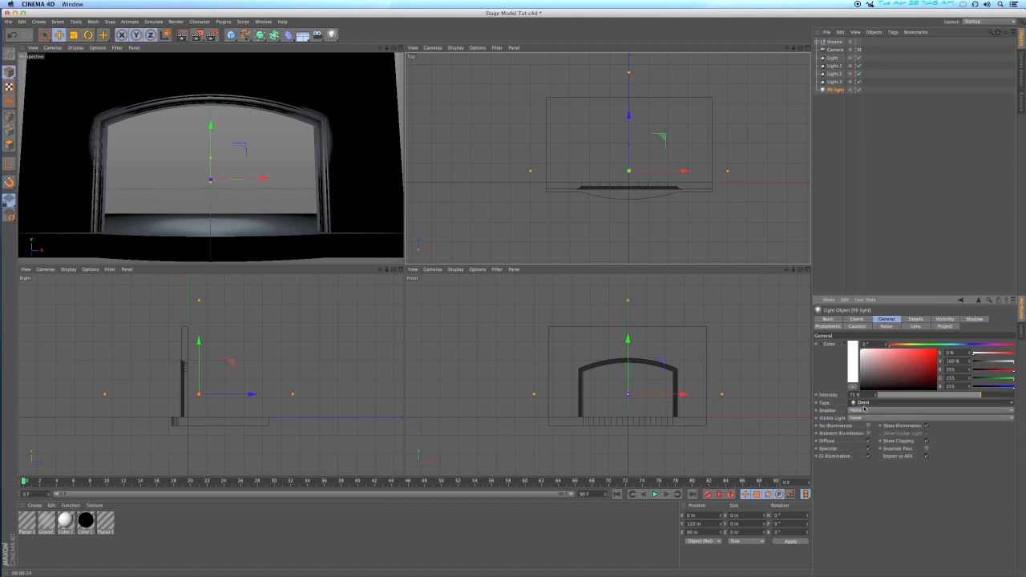
pyautogui.click(864, 410)
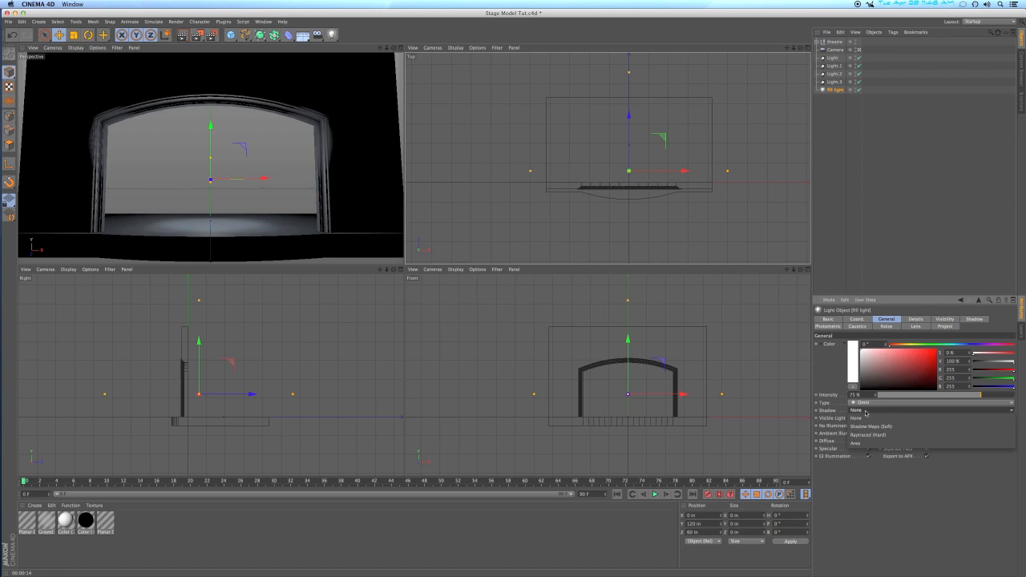
pyautogui.click(866, 413)
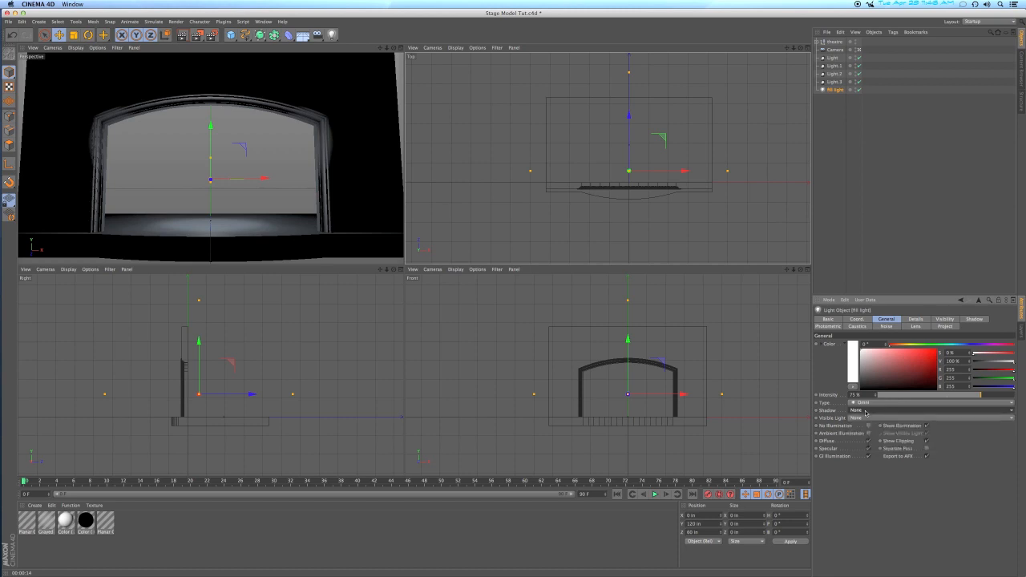
# Step: Clear the object selection and remove all unused materials from the scene
pyautogui.click(831, 124)
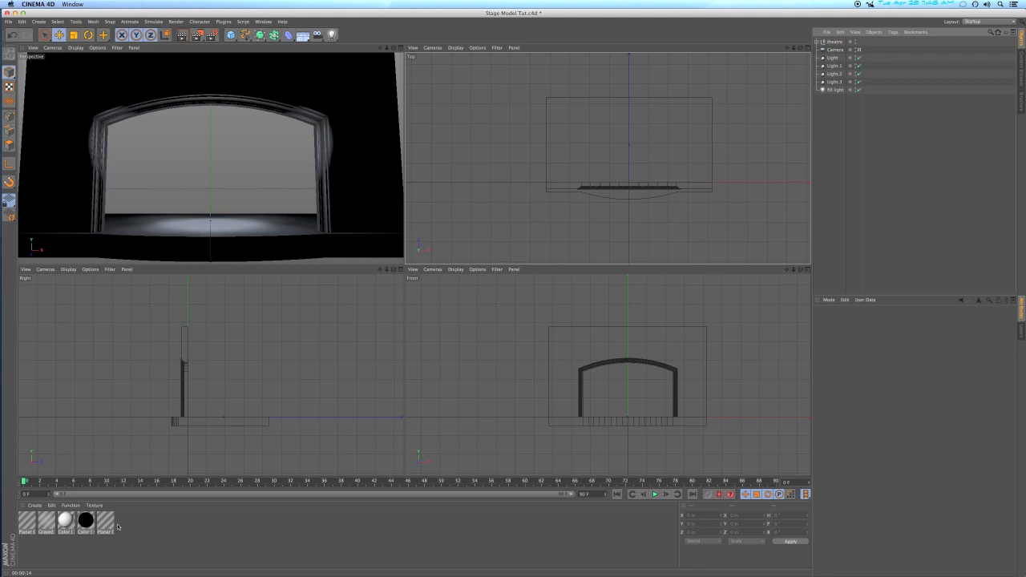
pyautogui.click(70, 506)
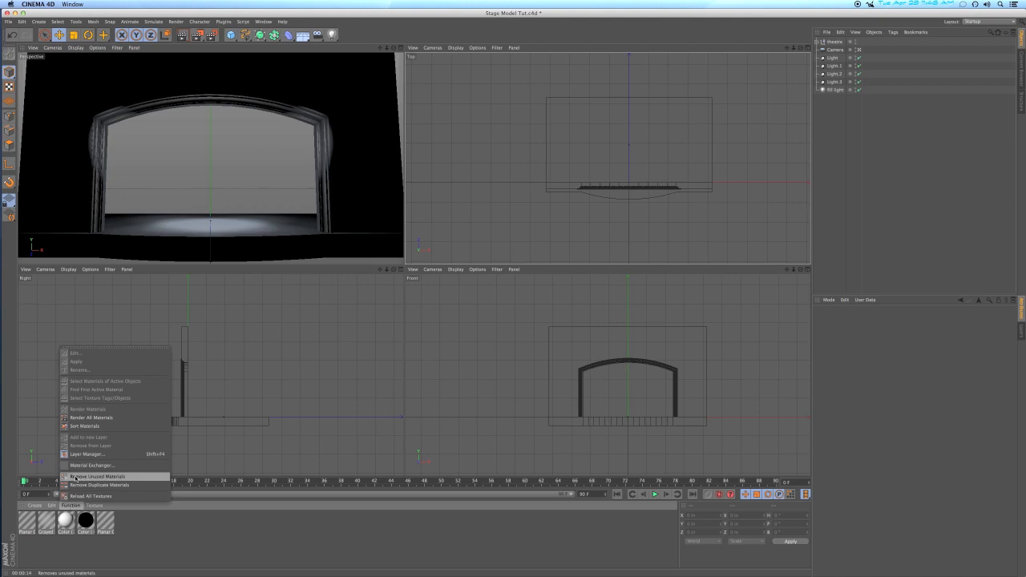
pyautogui.click(76, 478)
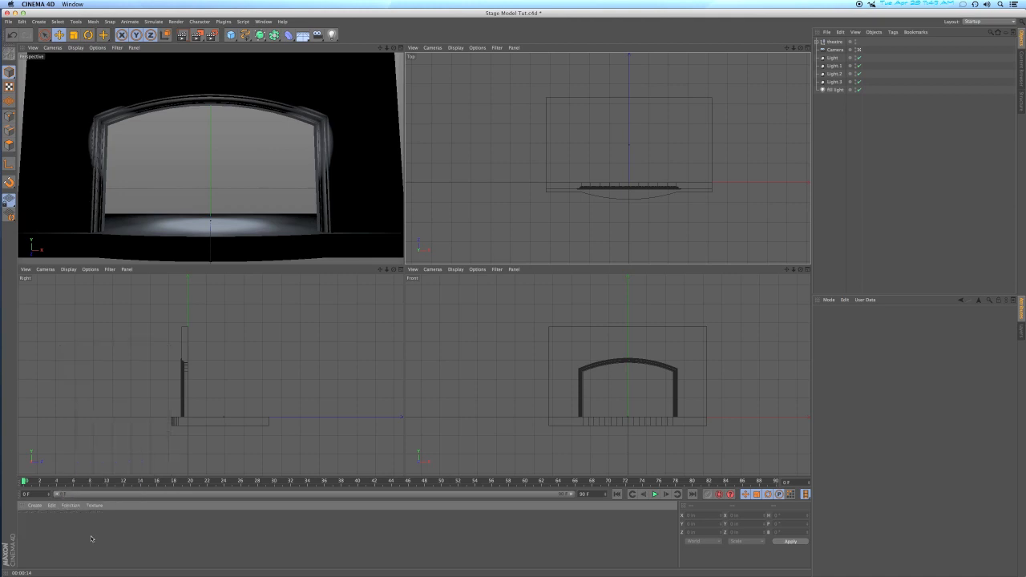
# Step: Create a new material in the emptied material list
pyautogui.click(34, 505)
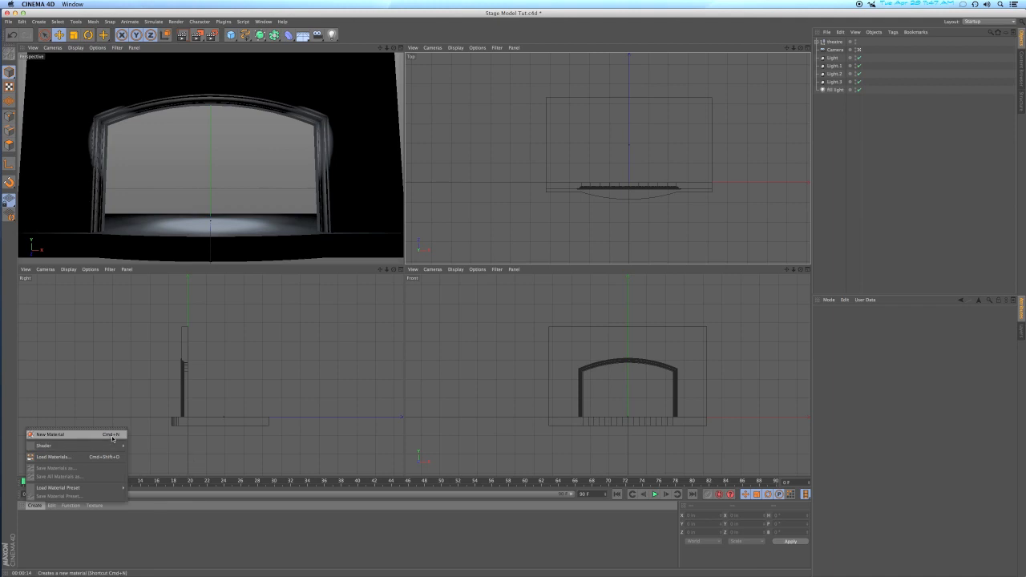
pyautogui.click(83, 546)
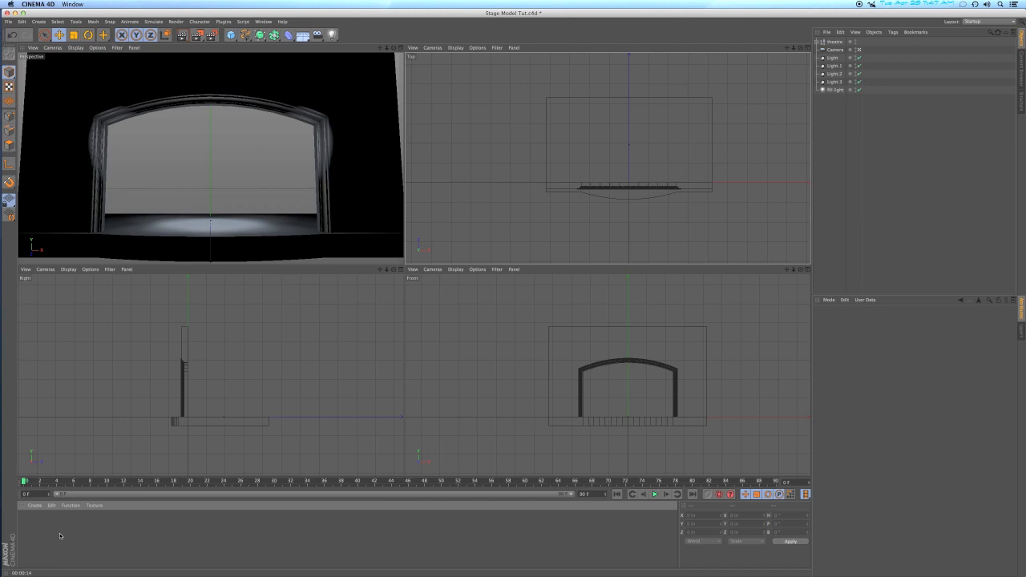
pyautogui.doubleClick(68, 534)
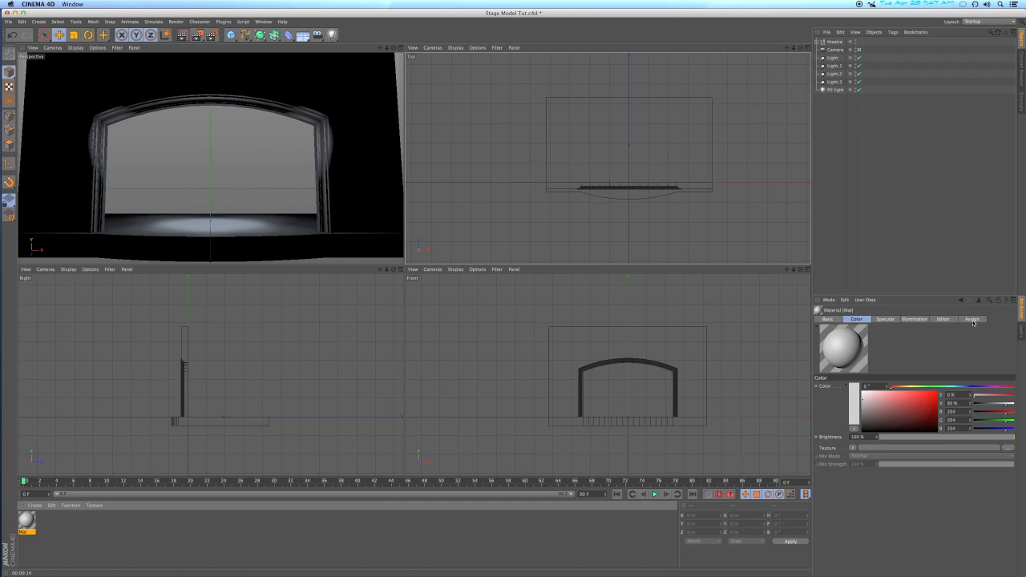
# Step: Enable the new material's Bump channel, look through its channel settings, and disable Bump again
pyautogui.click(827, 319)
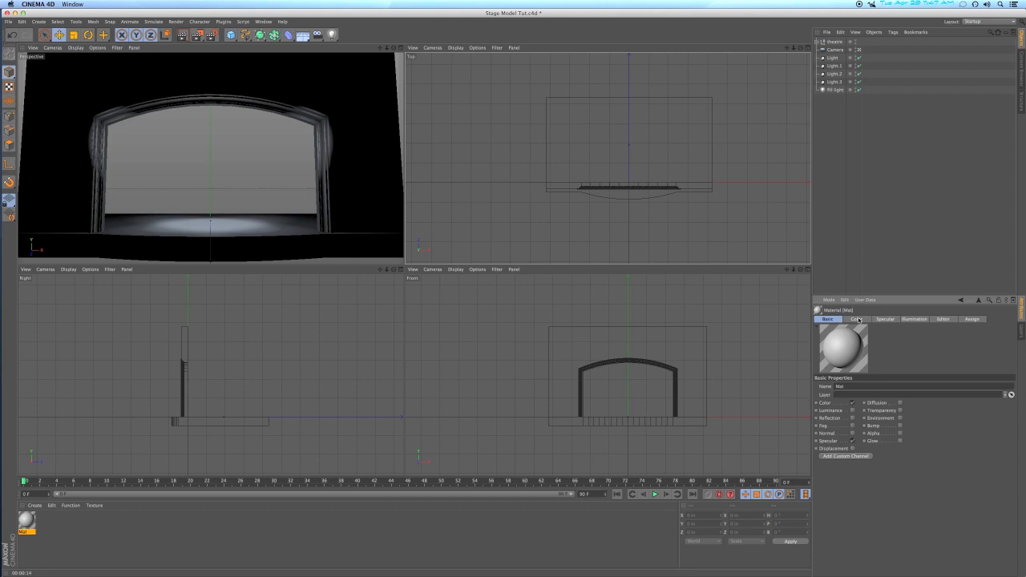
pyautogui.click(901, 426)
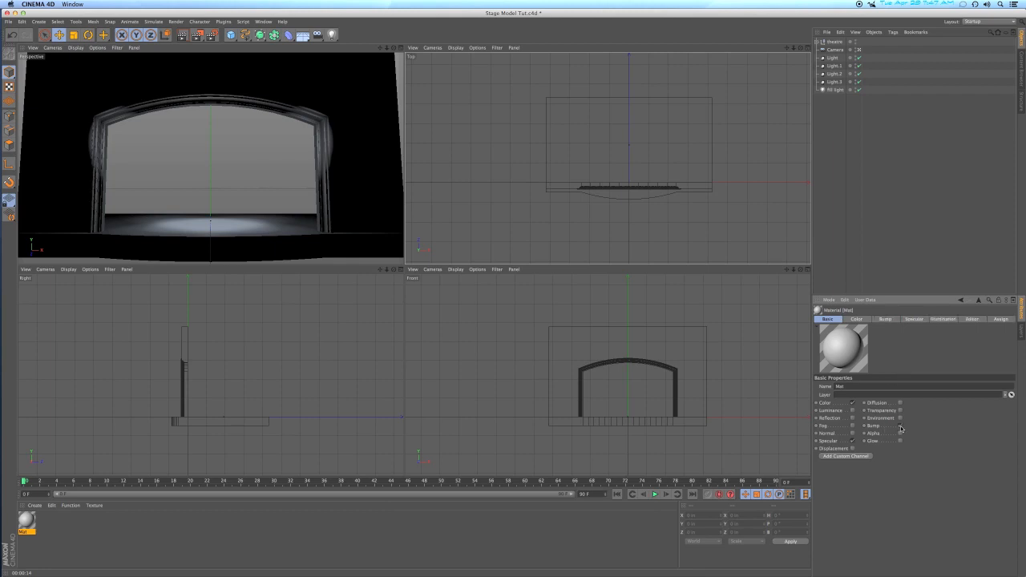
pyautogui.click(866, 320)
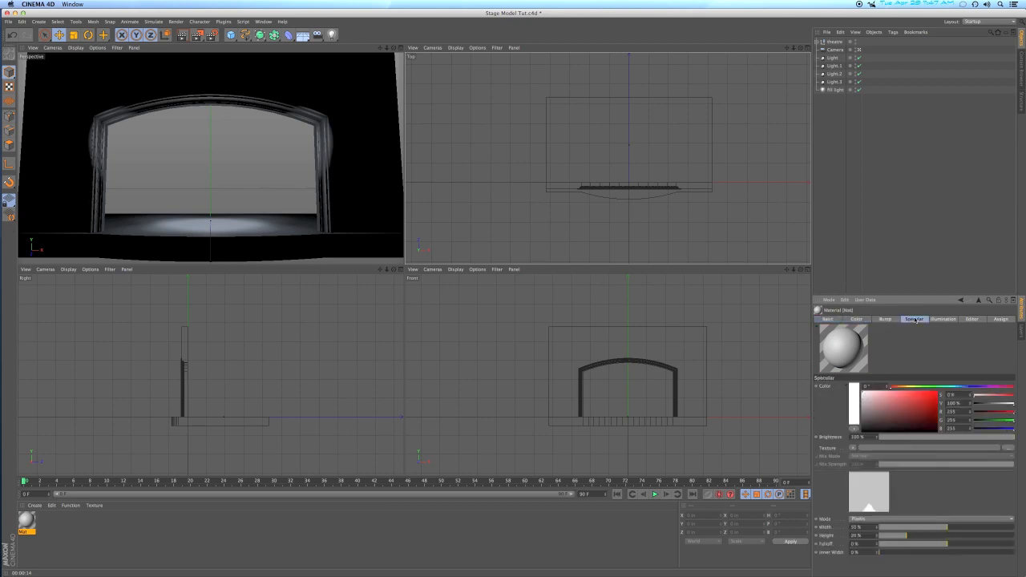
pyautogui.click(834, 320)
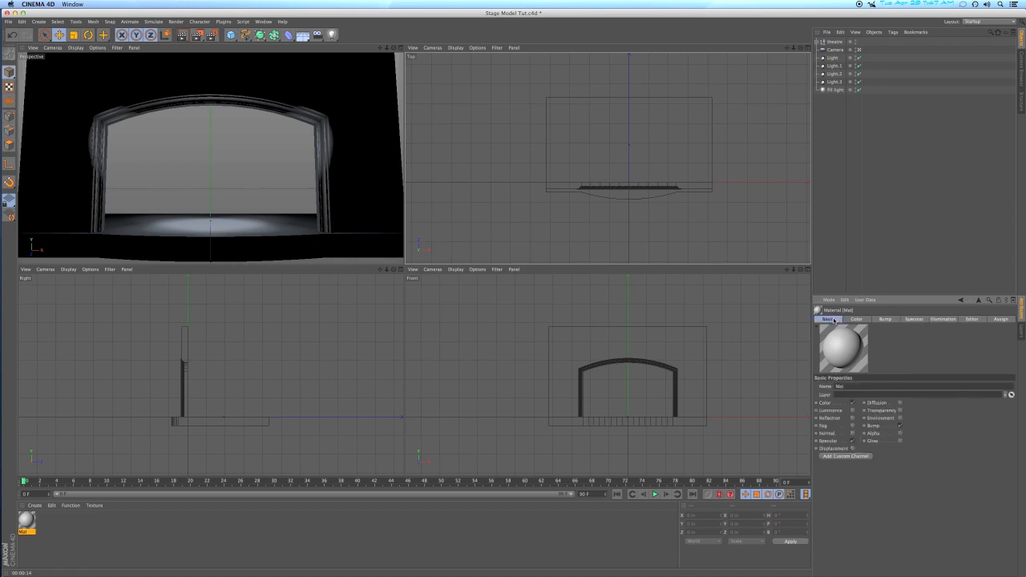
pyautogui.click(900, 426)
# Step: Open the new material in the Material Editor and examine its Diffusion, Luminance, Transparency, Reflection, Environment and Fog channel settings
pyautogui.doubleClick(26, 520)
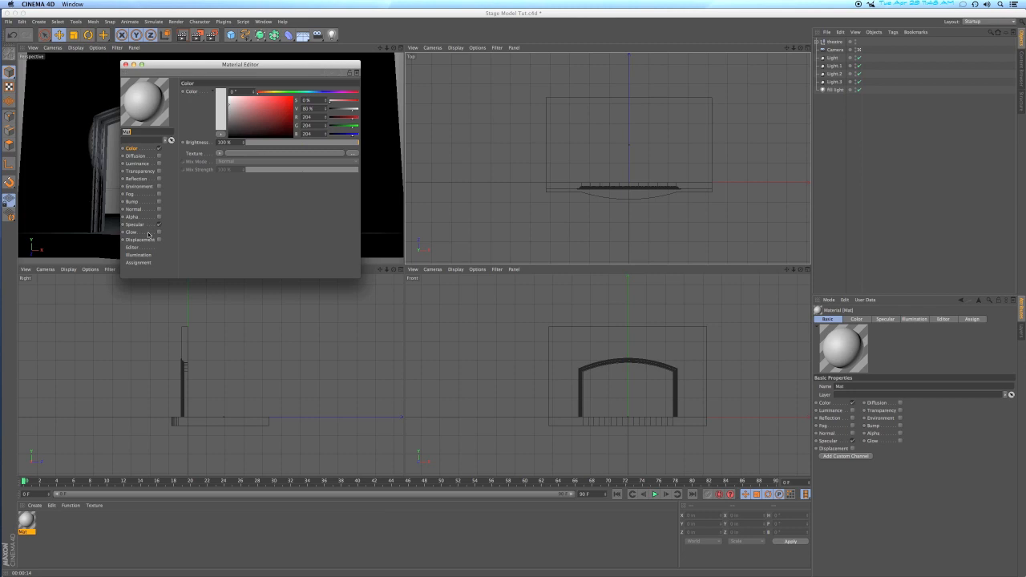
pyautogui.click(137, 158)
pyautogui.click(138, 165)
pyautogui.click(139, 172)
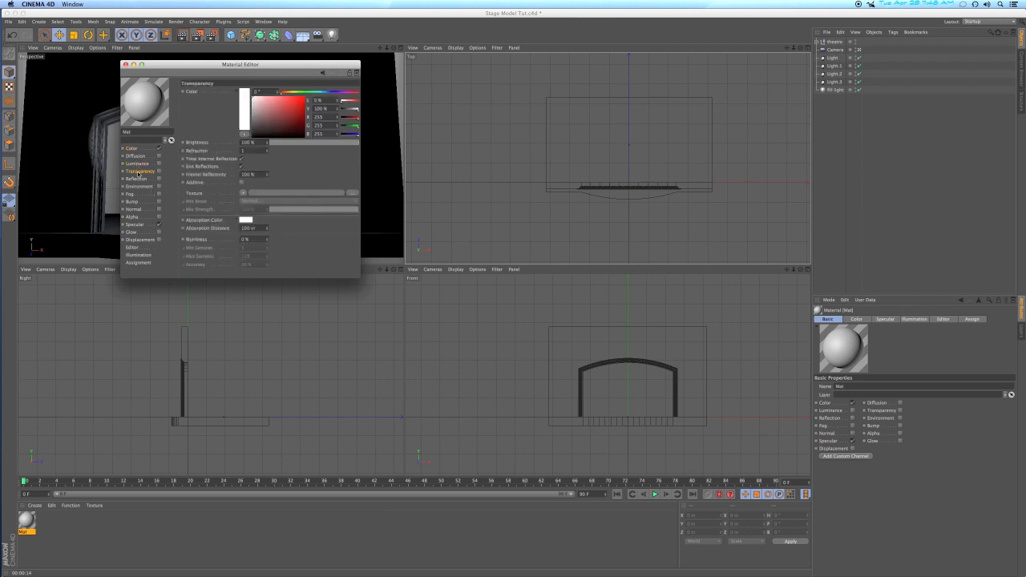
pyautogui.click(138, 180)
pyautogui.click(139, 186)
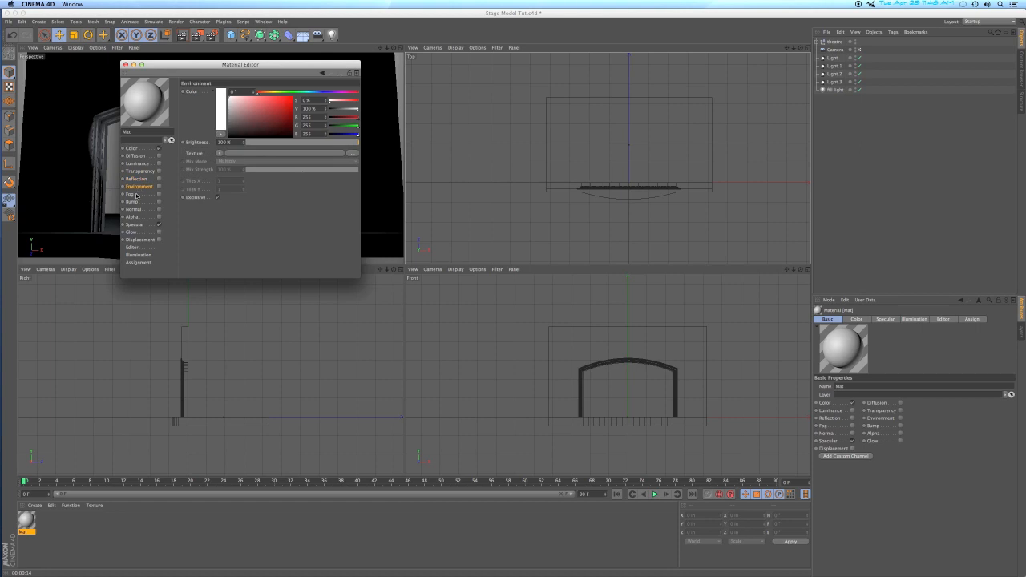
pyautogui.click(135, 196)
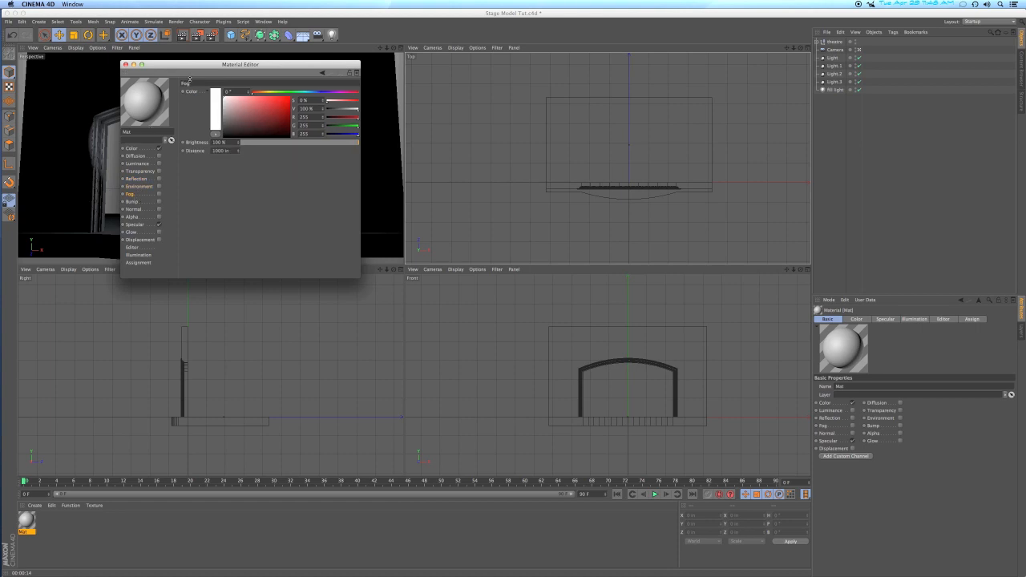
pyautogui.moveTo(193, 67); pyautogui.dragTo(509, 200)
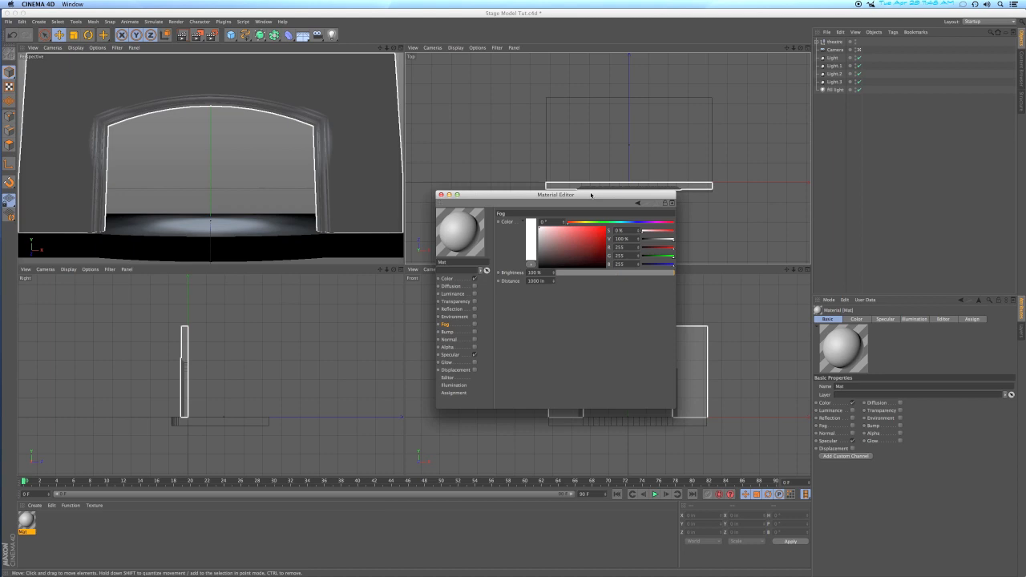
pyautogui.moveTo(590, 194); pyautogui.dragTo(900, 325)
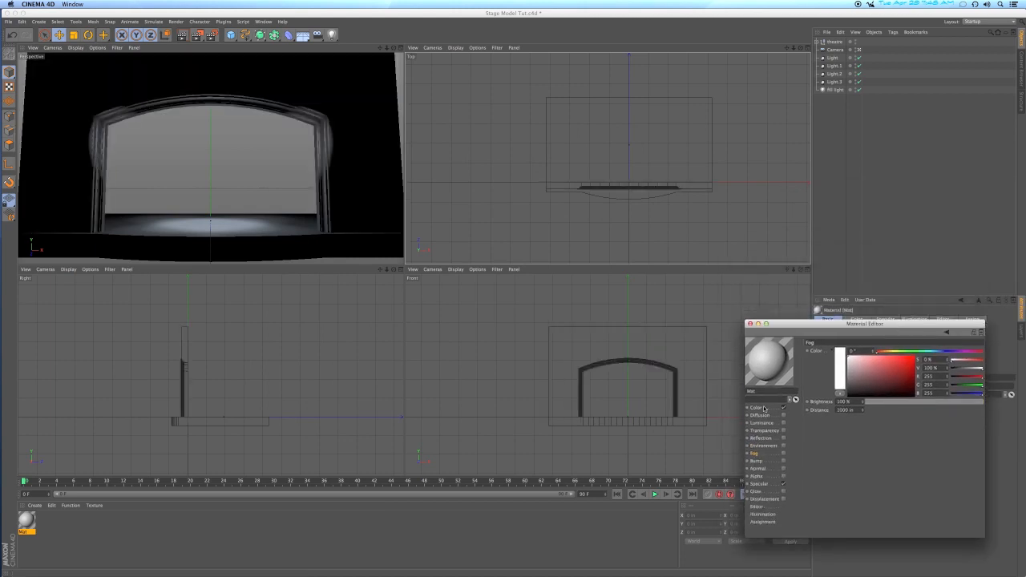
# Step: Disable the material's Specular channel and return to its Color channel settings
pyautogui.click(764, 408)
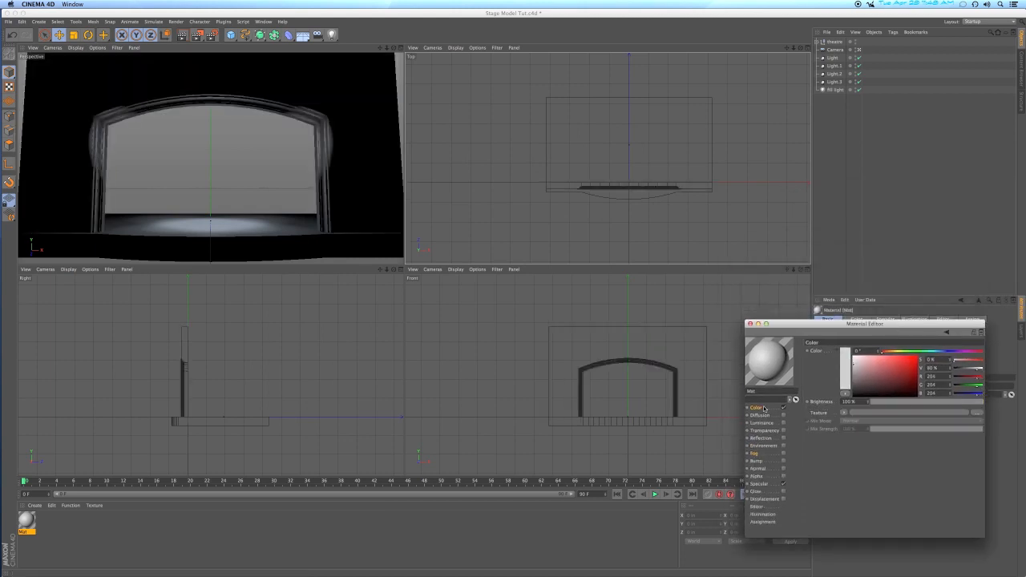
pyautogui.click(767, 484)
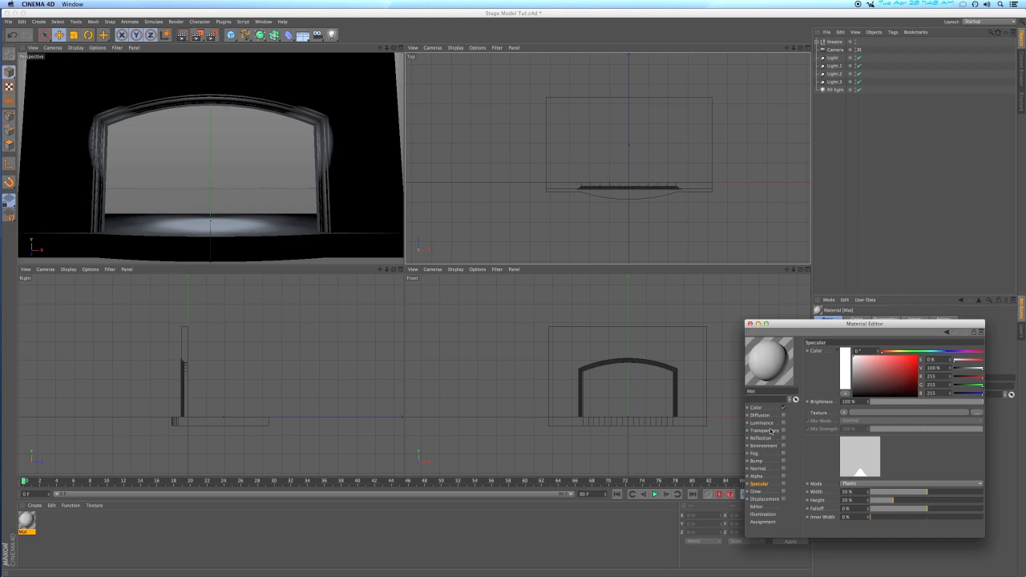
pyautogui.click(768, 408)
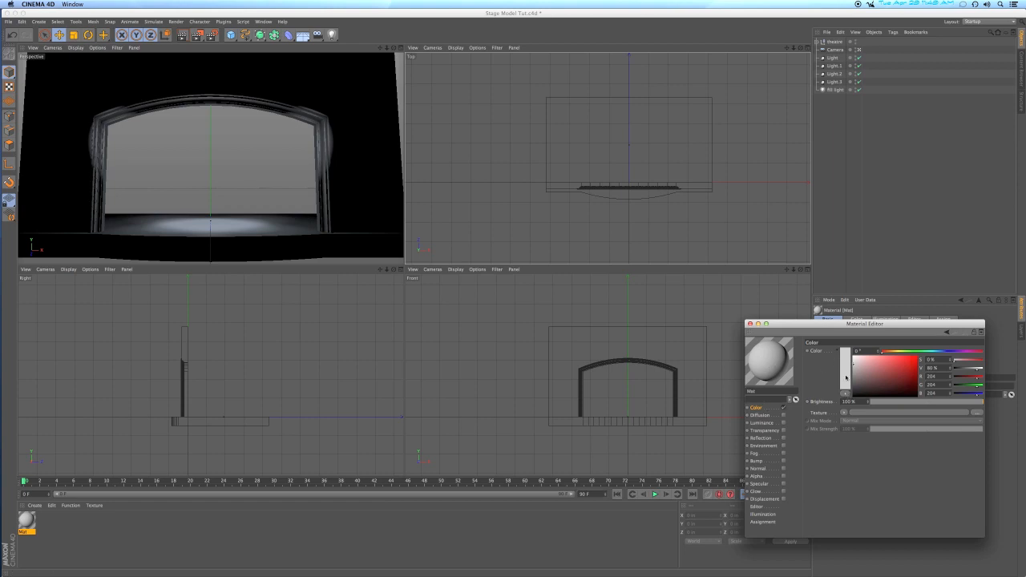
# Step: Switch the colour picker to RGB mode and back to the Enhanced Color Table
pyautogui.click(845, 395)
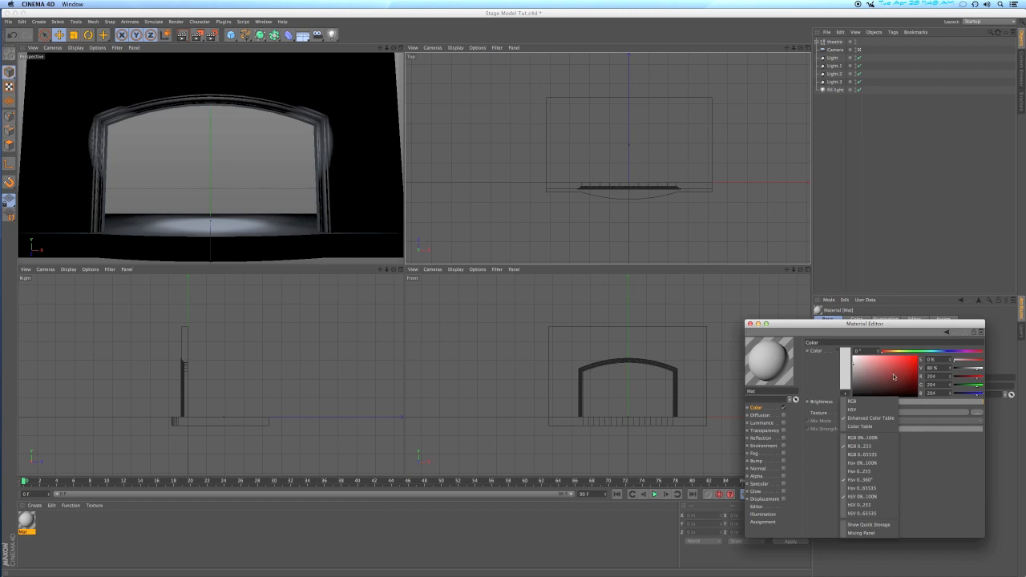
pyautogui.click(852, 401)
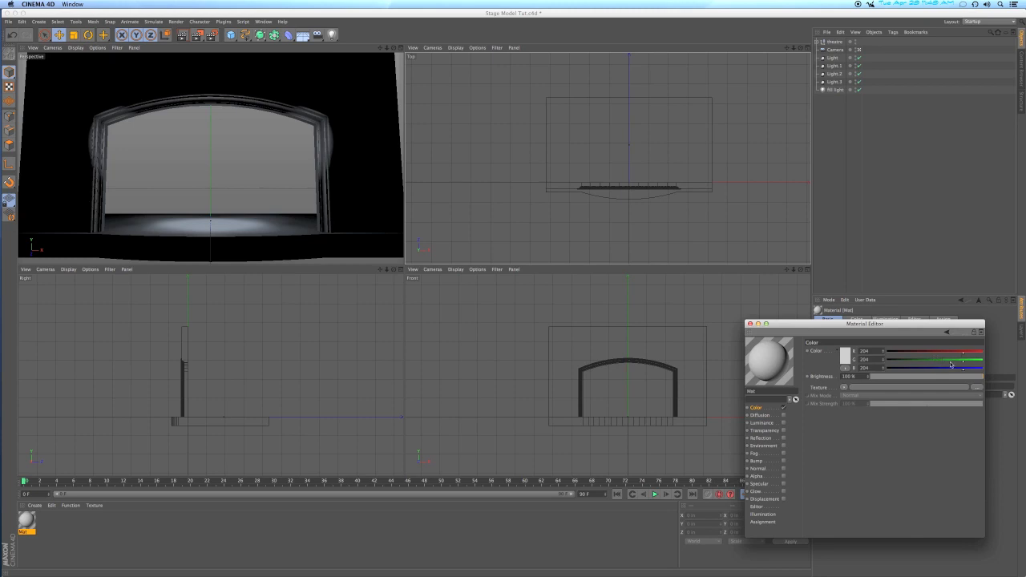
pyautogui.click(845, 368)
pyautogui.click(856, 392)
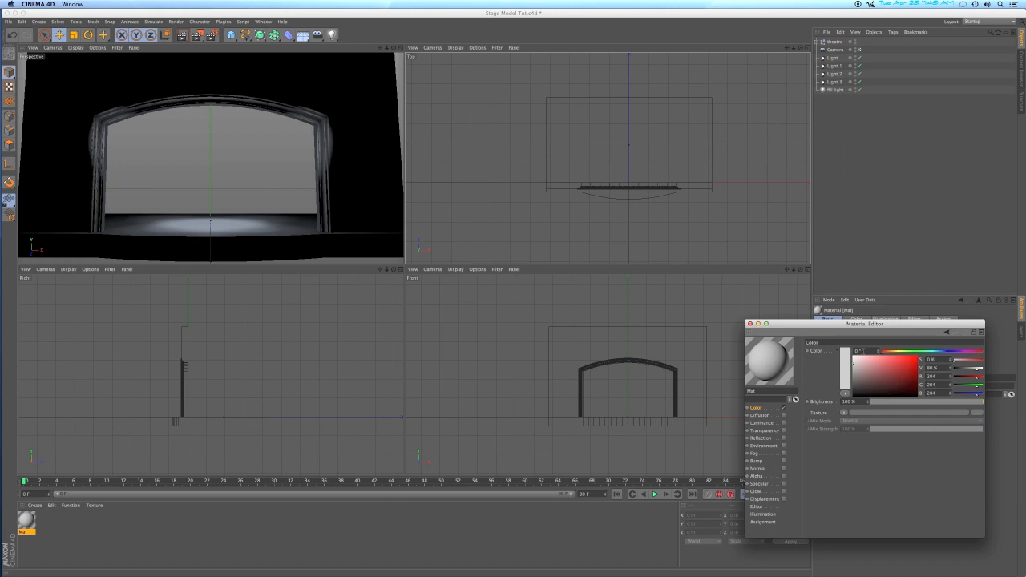
# Step: Try out several light and dark red shades for the material's colour
pyautogui.click(910, 368)
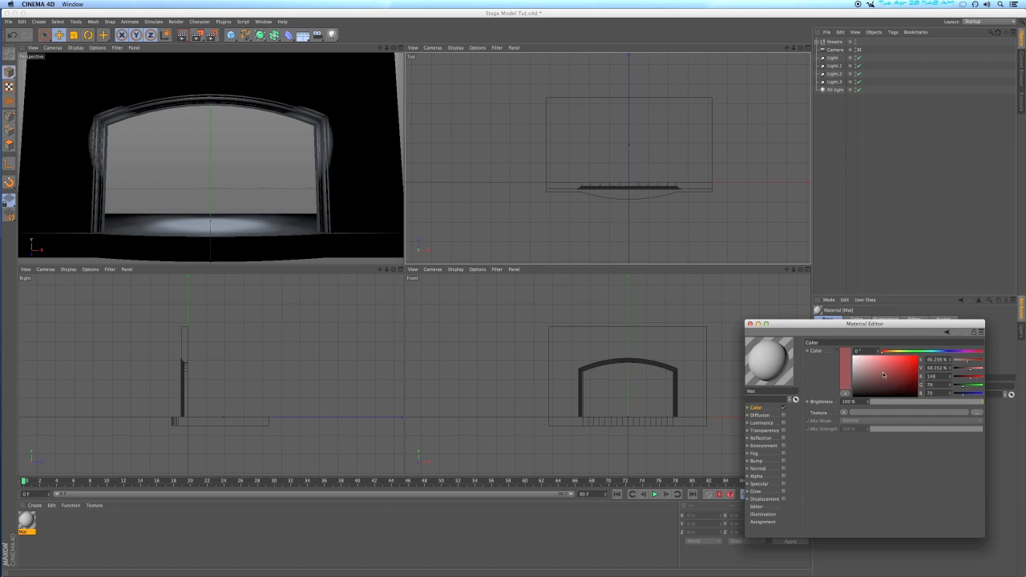
pyautogui.click(885, 374)
pyautogui.click(866, 391)
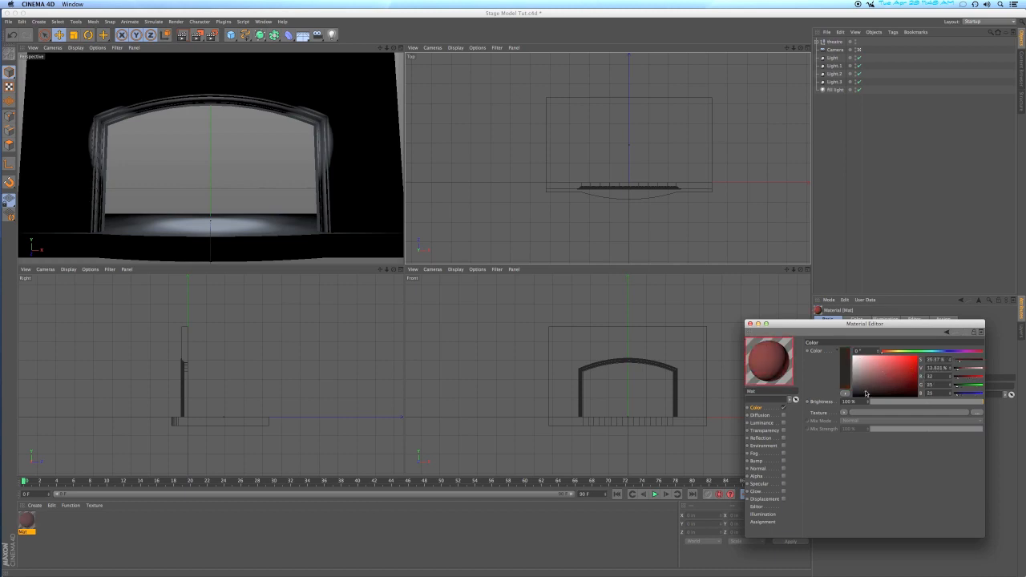
pyautogui.click(885, 372)
pyautogui.moveTo(894, 383)
pyautogui.mouseDown()
pyautogui.moveTo(883, 369)
pyautogui.moveTo(906, 381)
pyautogui.moveTo(889, 369)
pyautogui.mouseUp()
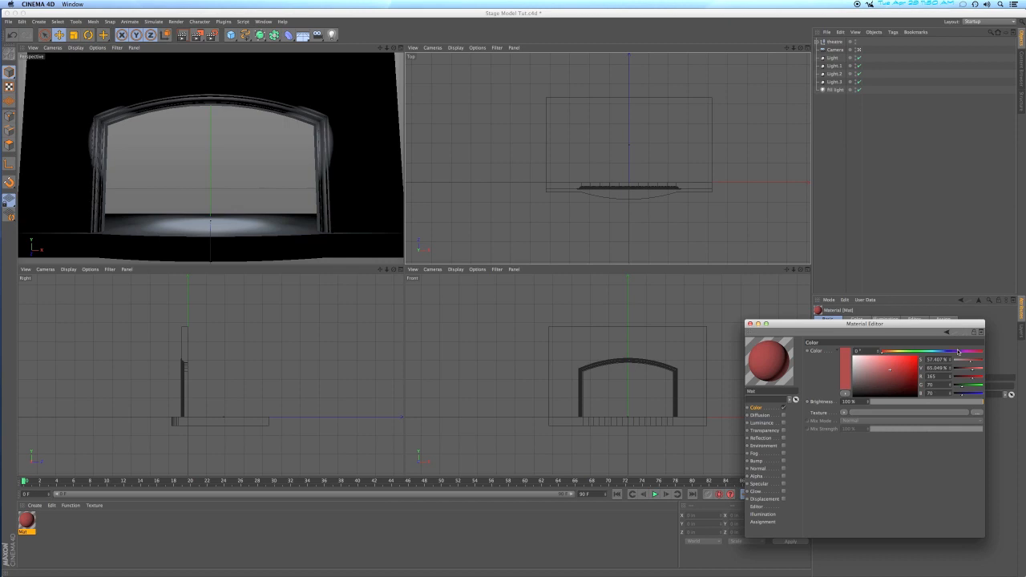
pyautogui.moveTo(882, 354)
pyautogui.mouseDown()
pyautogui.moveTo(965, 354)
pyautogui.moveTo(874, 355)
pyautogui.mouseUp()
pyautogui.click(885, 371)
# Step: Make the material's colour a dark neutral grey with 0 % saturation and a value of 15 %
pyautogui.moveTo(885, 371); pyautogui.dragTo(843, 401)
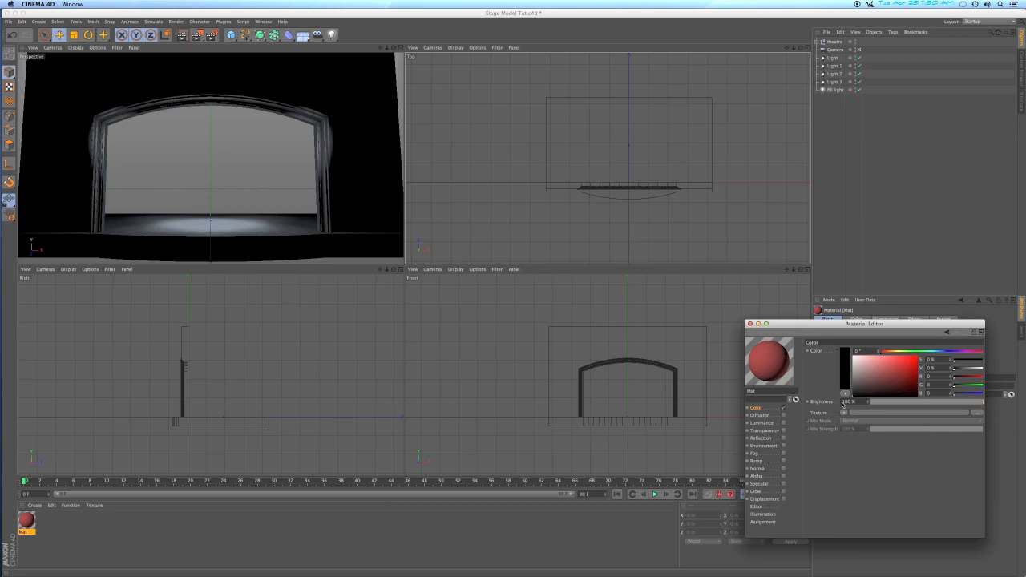
pyautogui.moveTo(841, 403); pyautogui.dragTo(840, 403)
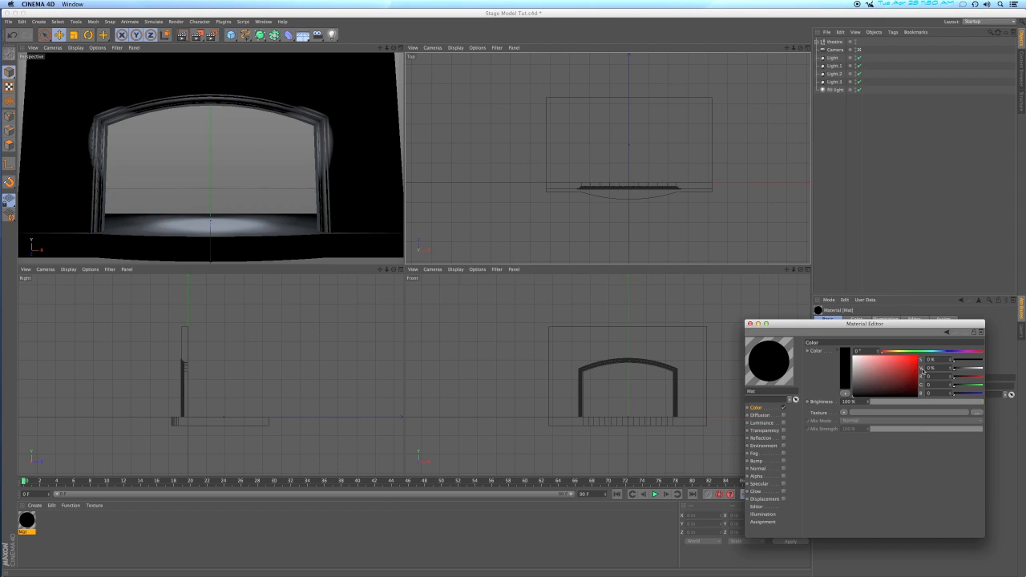
pyautogui.doubleClick(937, 368)
pyautogui.write('15')
pyautogui.press('Return')
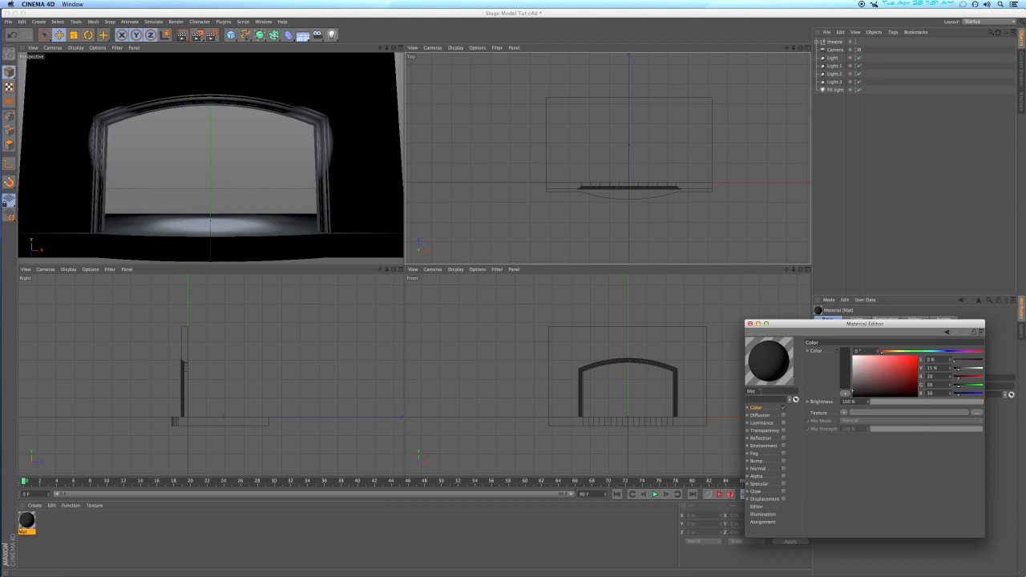
# Step: Rename the dark grey material as theatre and close the Material Editor
pyautogui.doubleClick(759, 391)
pyautogui.press('BackSpace')
pyautogui.press('Return')
pyautogui.click(751, 324)
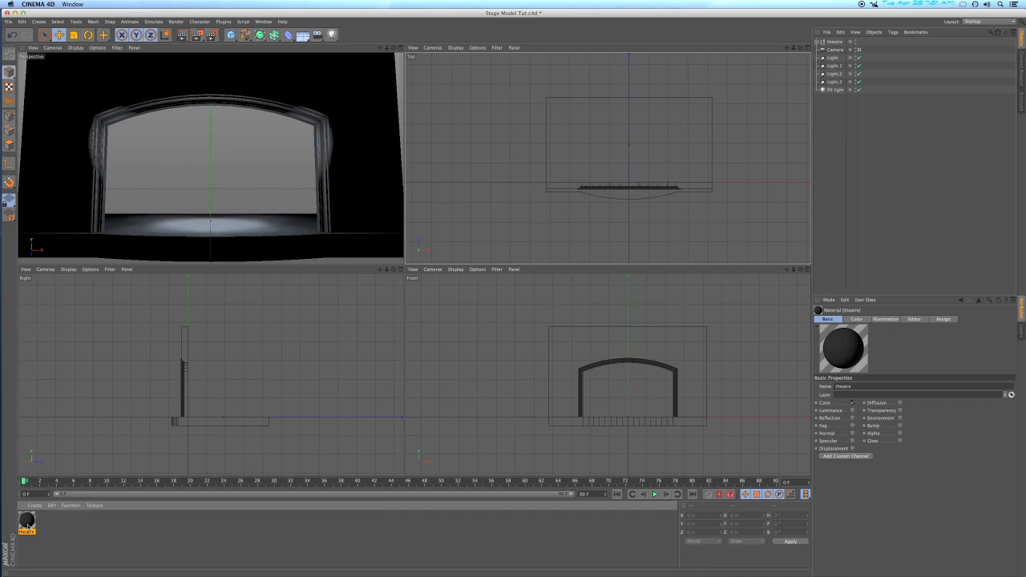
# Step: Apply the theatre material to the theatre group and expand the group in the object hierarchy
pyautogui.moveTo(27, 525); pyautogui.dragTo(836, 45)
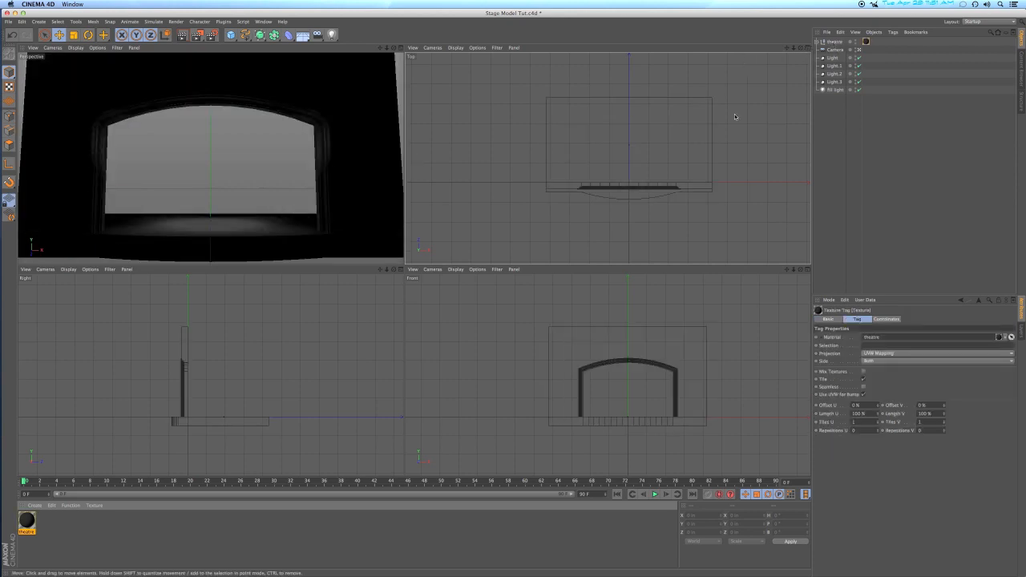
pyautogui.click(818, 42)
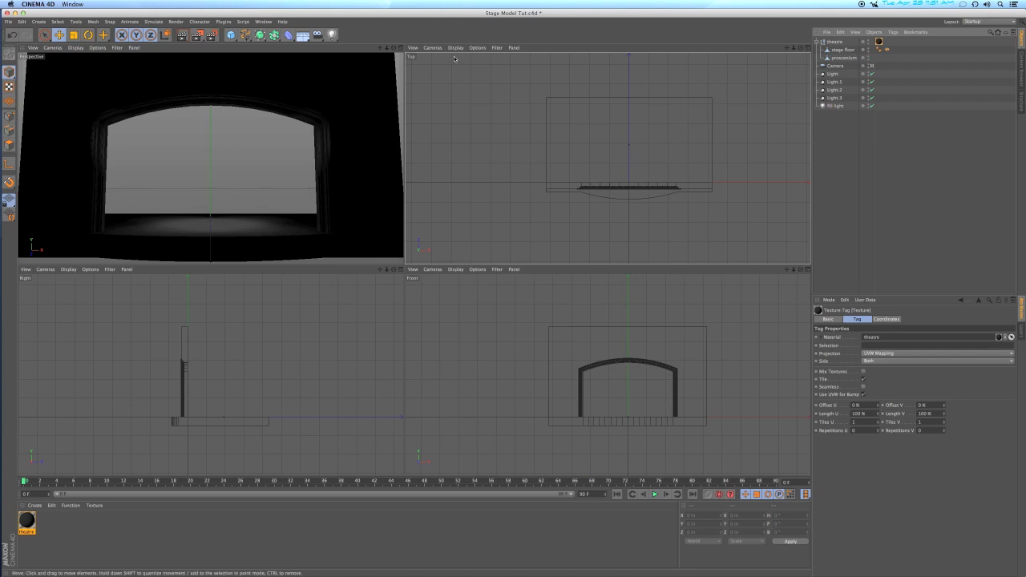
# Step: Render the Front view and the Perspective view in place to check the theatre material
pyautogui.click(314, 52)
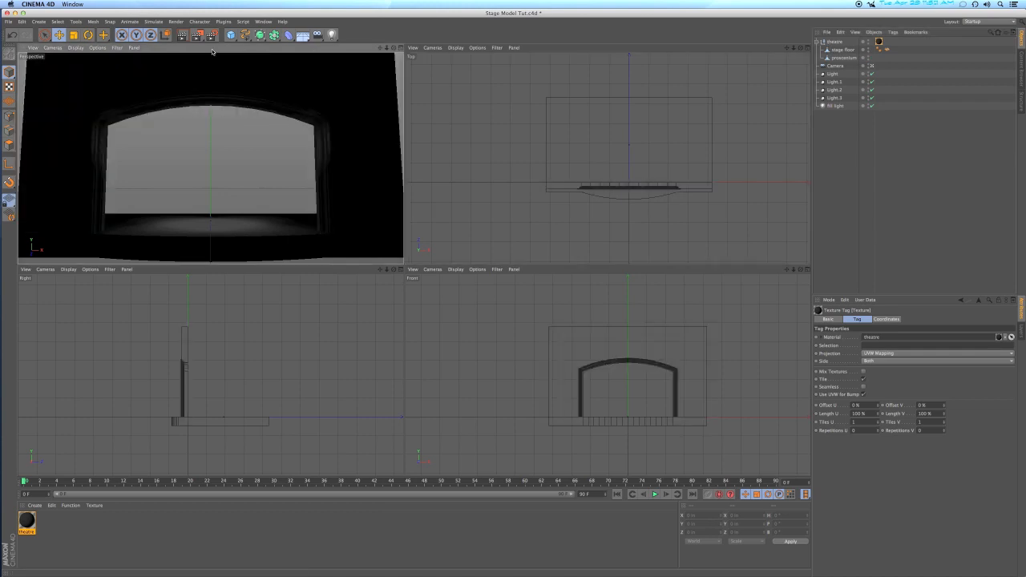
pyautogui.click(573, 49)
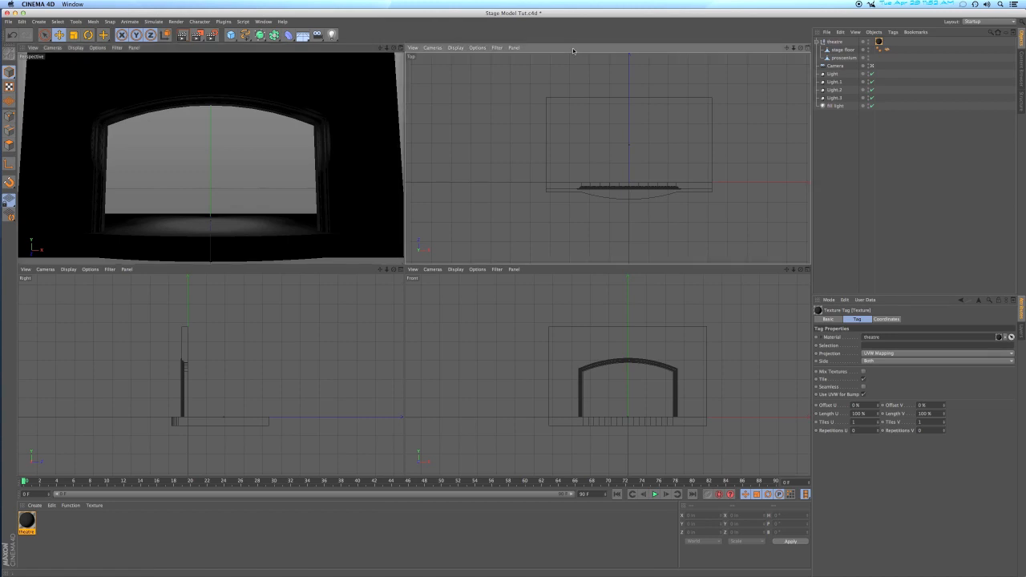
pyautogui.click(556, 271)
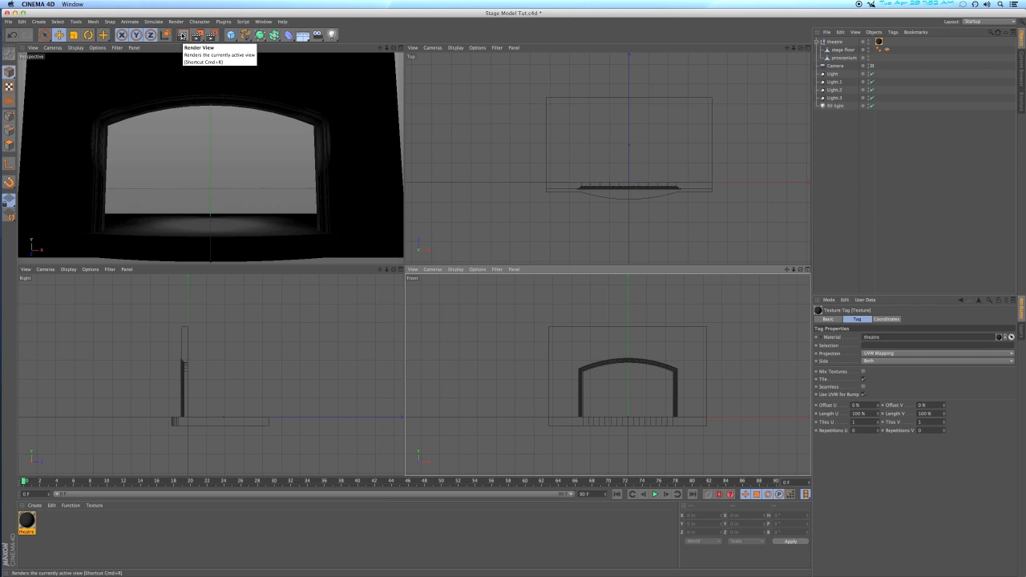
pyautogui.click(181, 35)
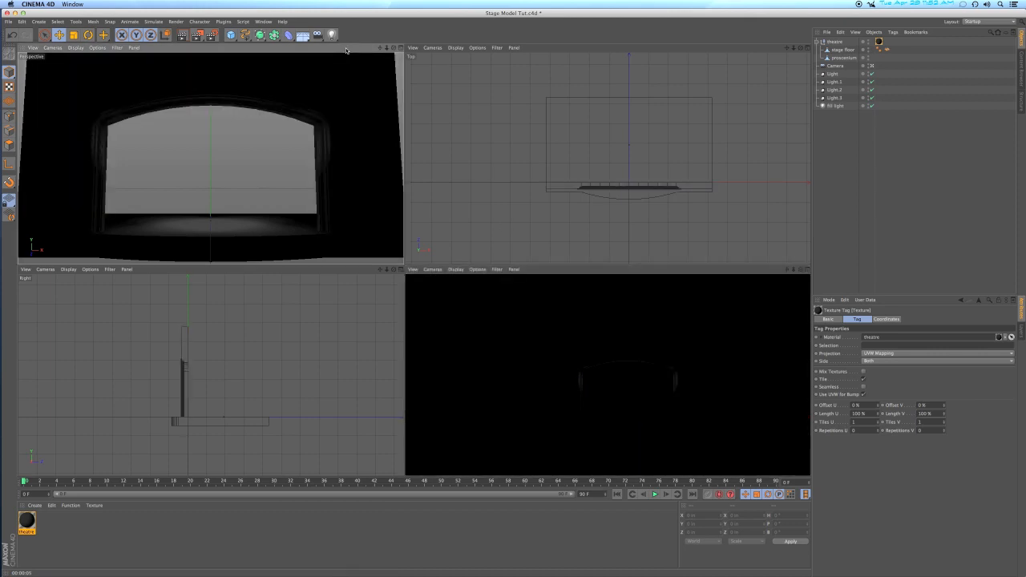
pyautogui.click(182, 36)
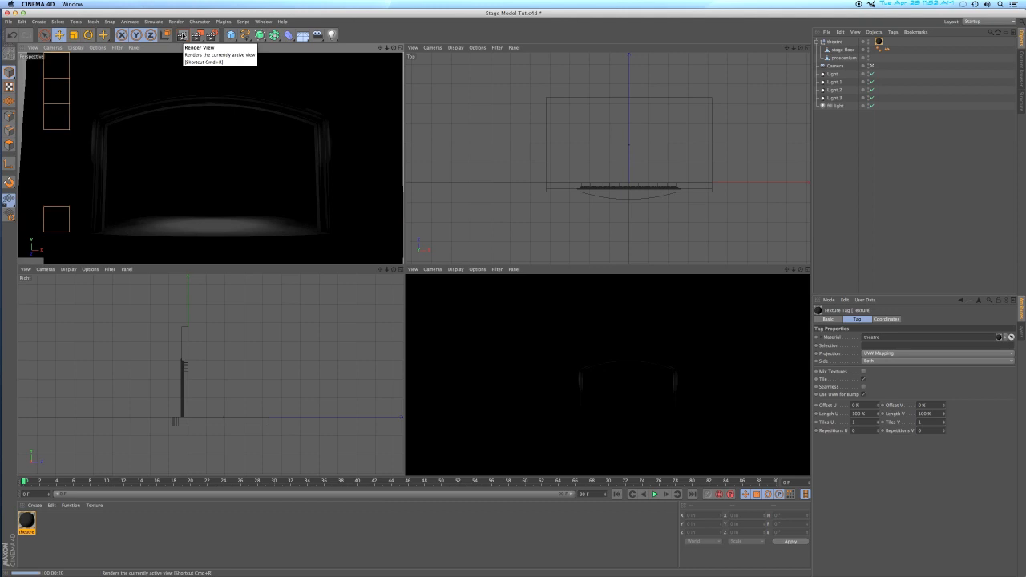
# Step: Delete the theatre group's texture tag and move the camera closer to the stage, to a Z position of -494 in
pyautogui.click(860, 319)
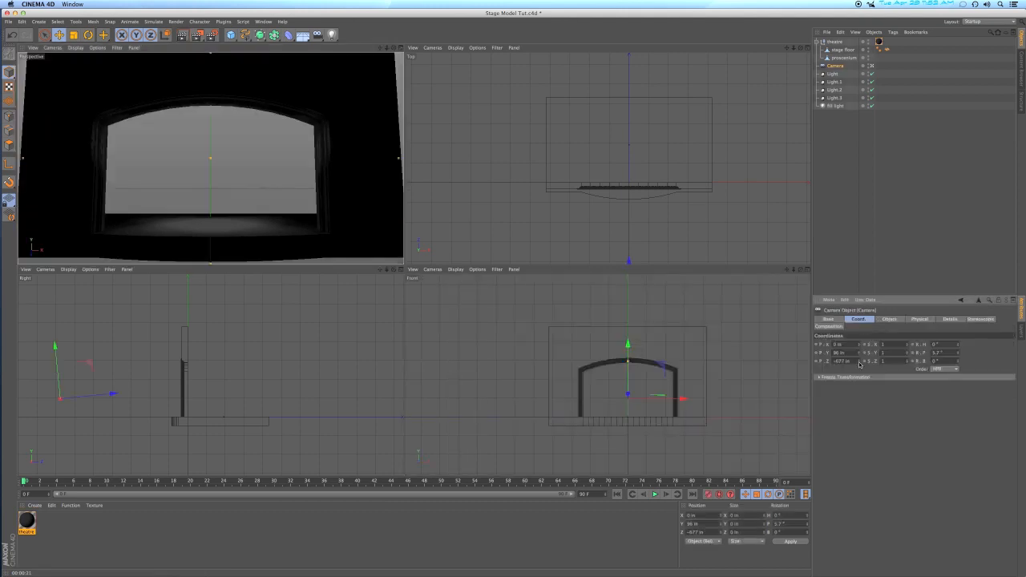
pyautogui.moveTo(860, 363); pyautogui.dragTo(939, 363)
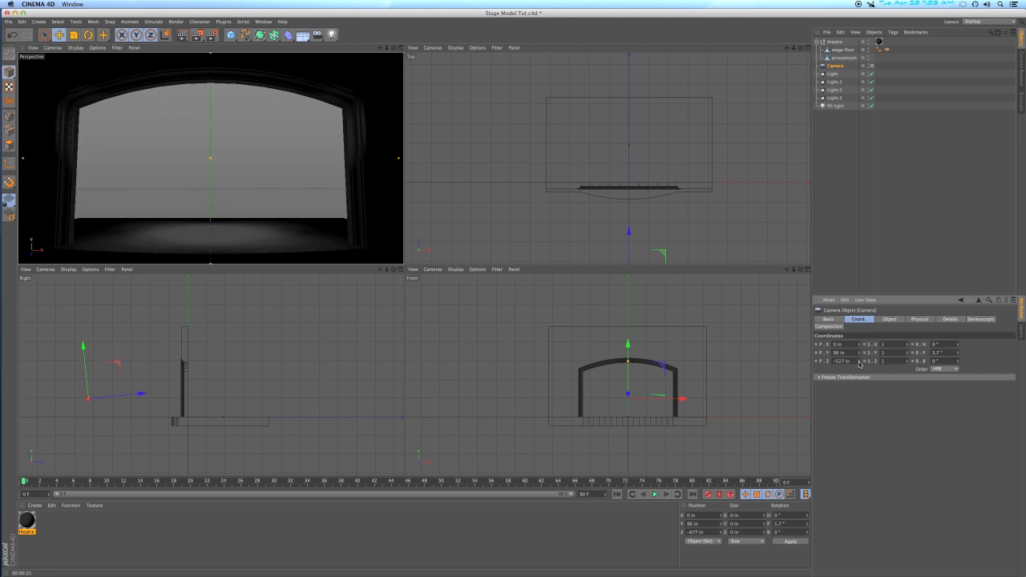
pyautogui.click(880, 41)
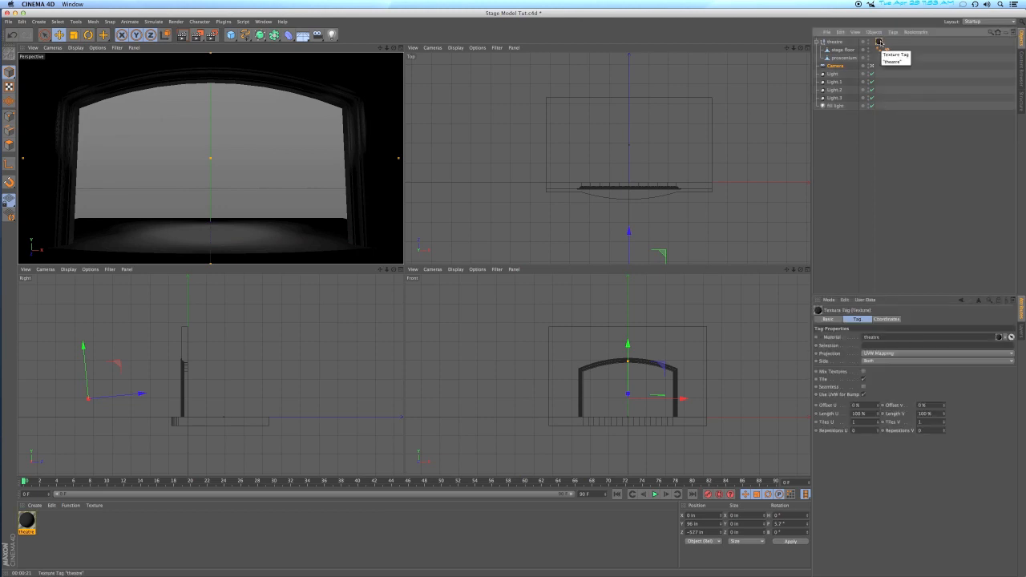
pyautogui.press('Delete')
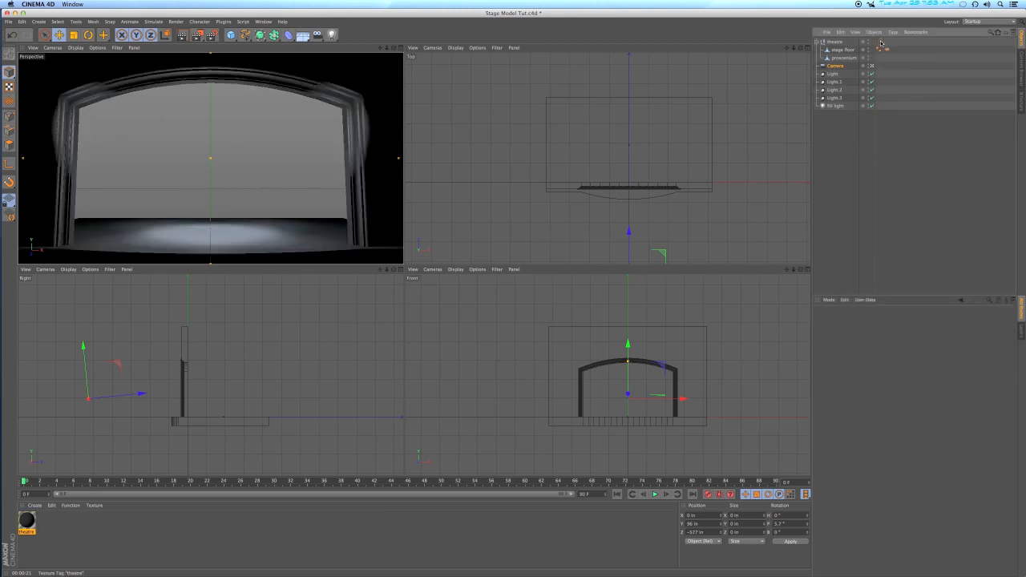
pyautogui.click(838, 66)
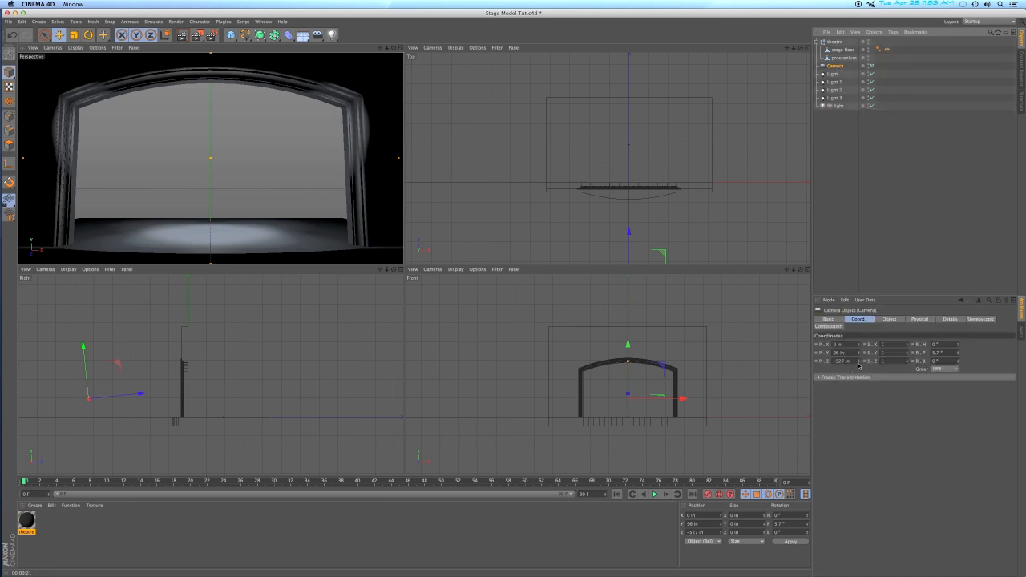
pyautogui.moveTo(859, 362); pyautogui.dragTo(859, 337)
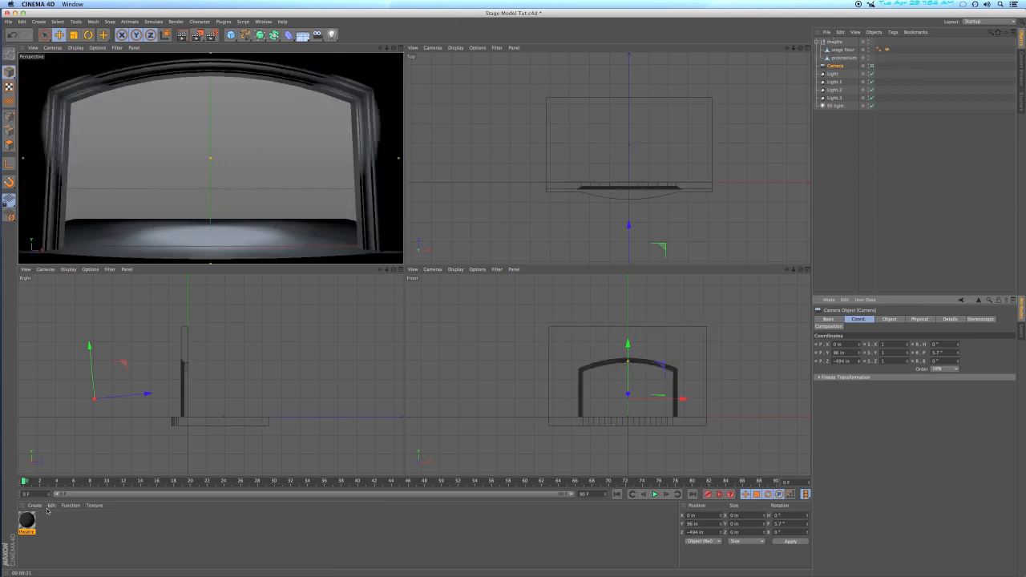
# Step: Reapply the theatre material to the theatre group, collapse the group and clear the object selection
pyautogui.moveTo(30, 523)
pyautogui.mouseDown()
pyautogui.moveTo(269, 379)
pyautogui.moveTo(513, 209)
pyautogui.moveTo(810, 41)
pyautogui.moveTo(837, 46)
pyautogui.mouseUp()
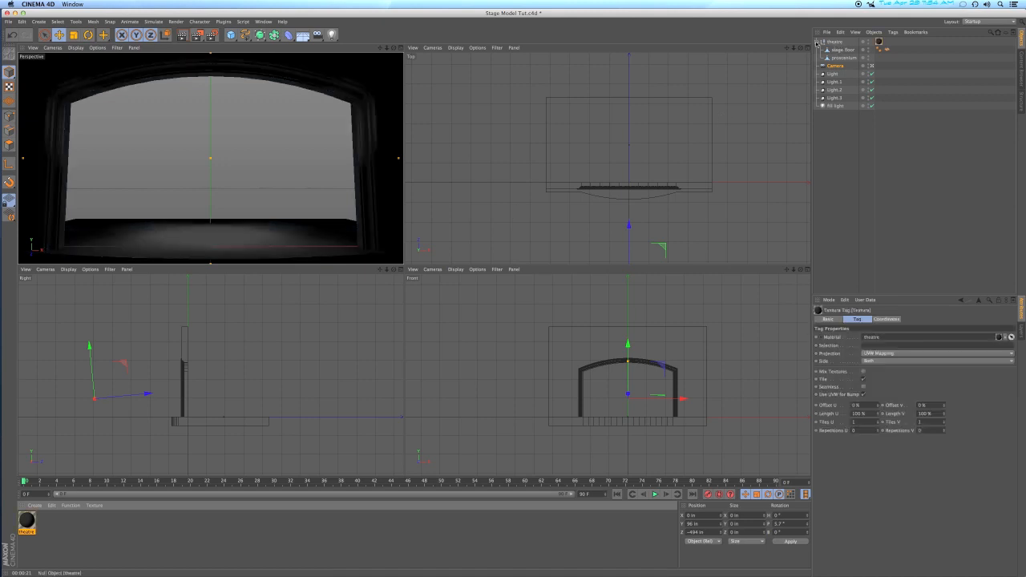
pyautogui.click(816, 41)
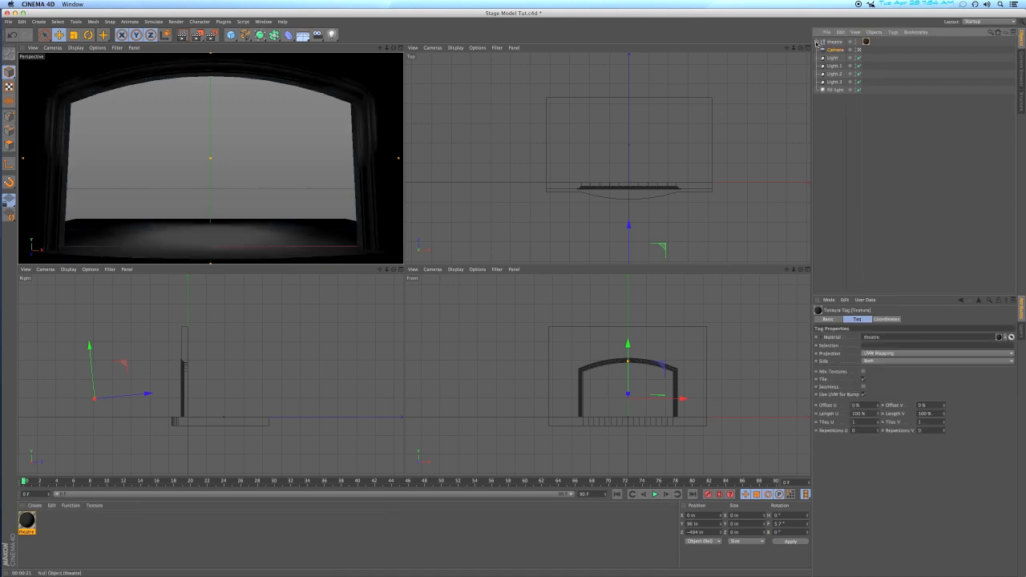
pyautogui.click(855, 161)
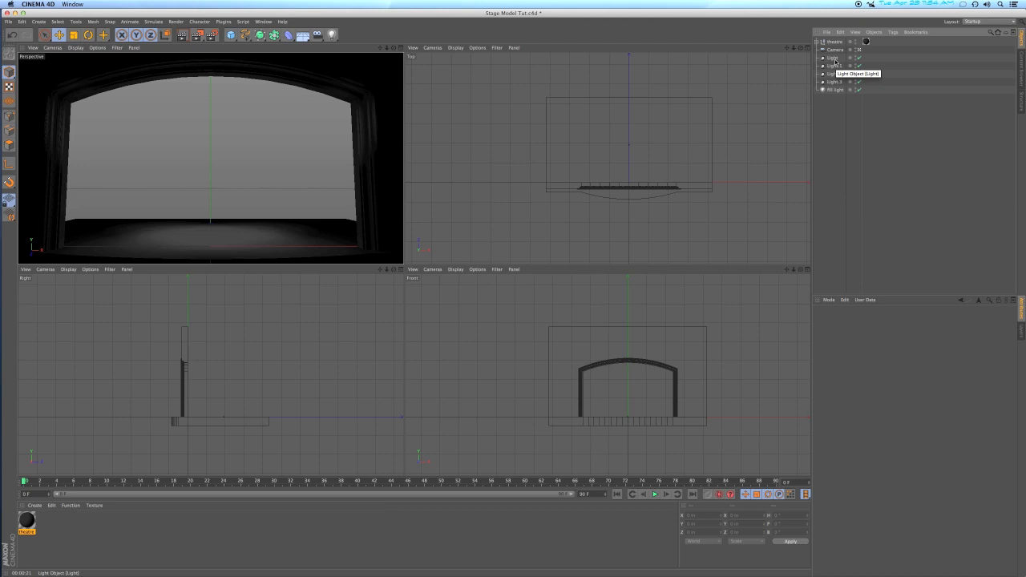
# Step: Select the proscenium object inside the theatre group and collapse the group again
pyautogui.click(658, 350)
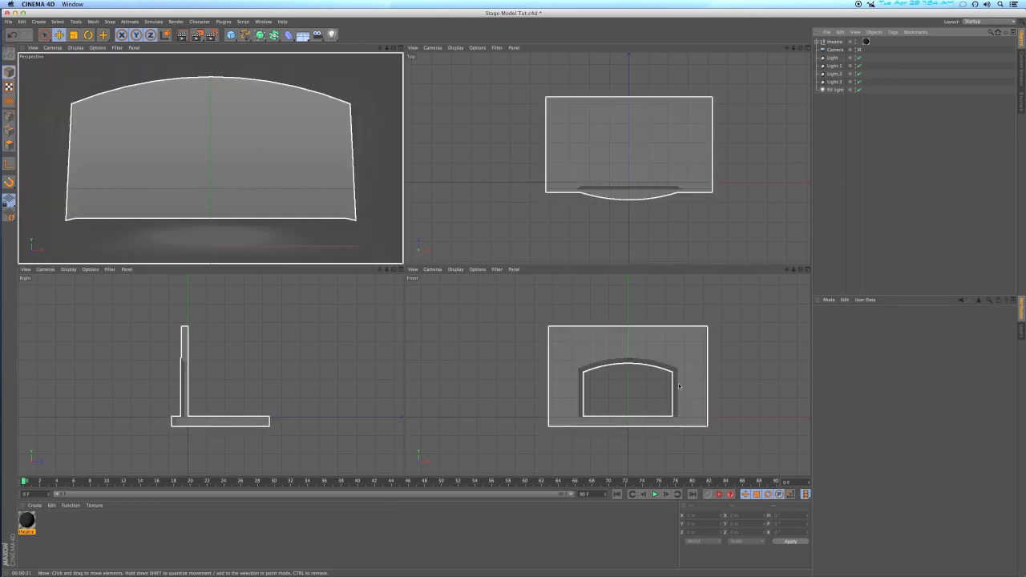
pyautogui.click(817, 41)
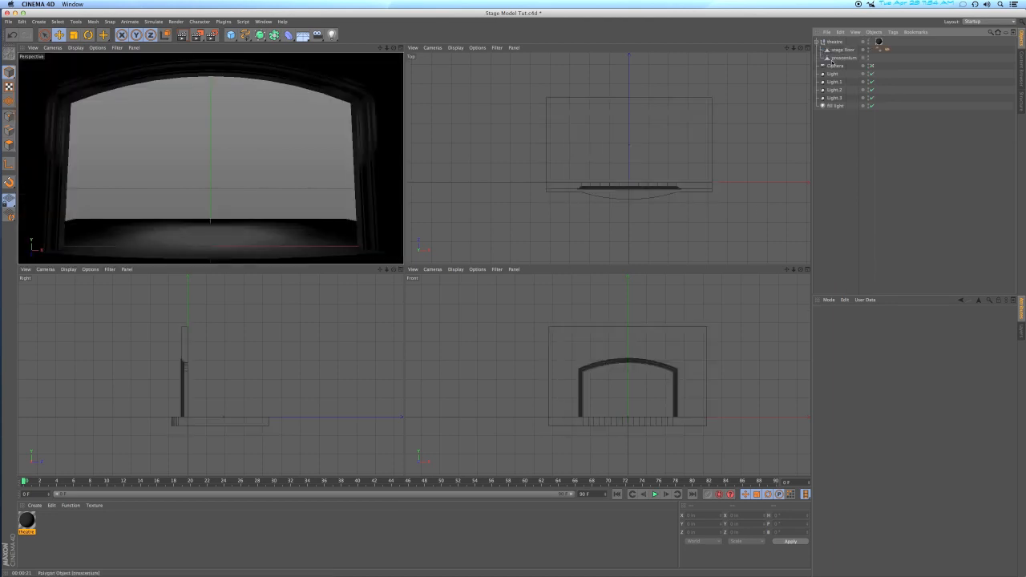
pyautogui.click(838, 57)
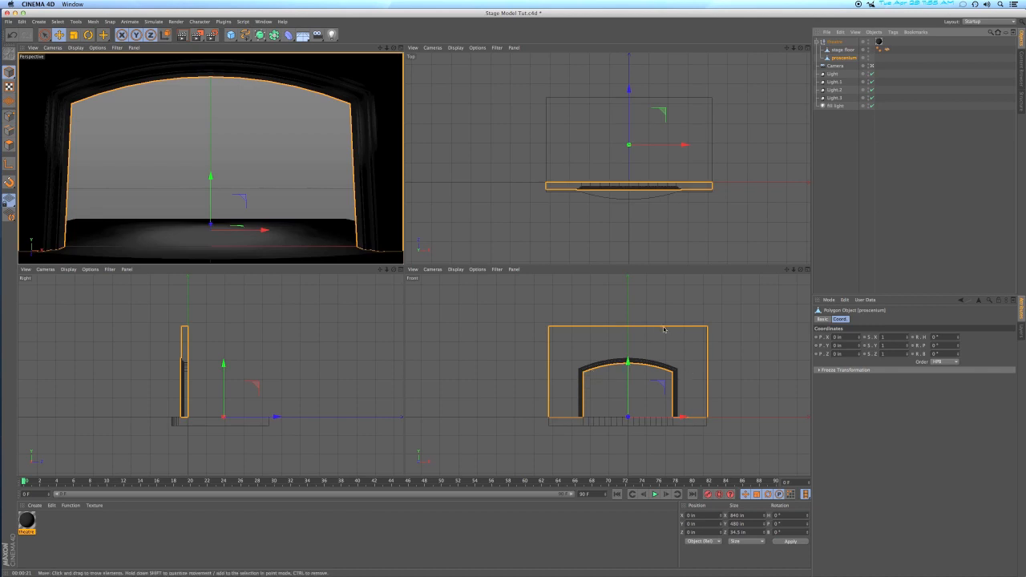
pyautogui.click(817, 42)
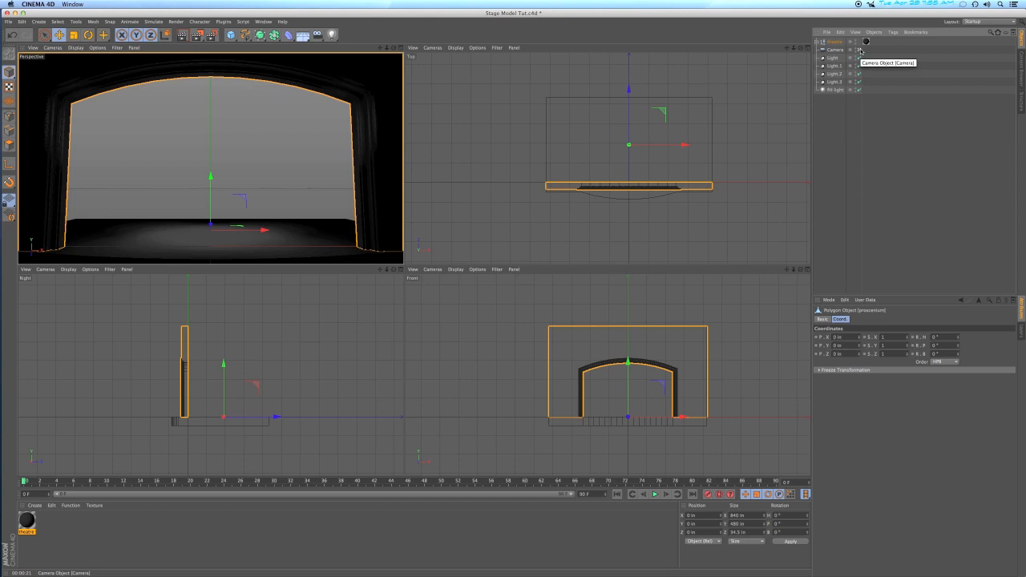
# Step: Switch the Perspective view from the scene camera to the free editor view, looking at the proscenium from an angle
pyautogui.click(860, 51)
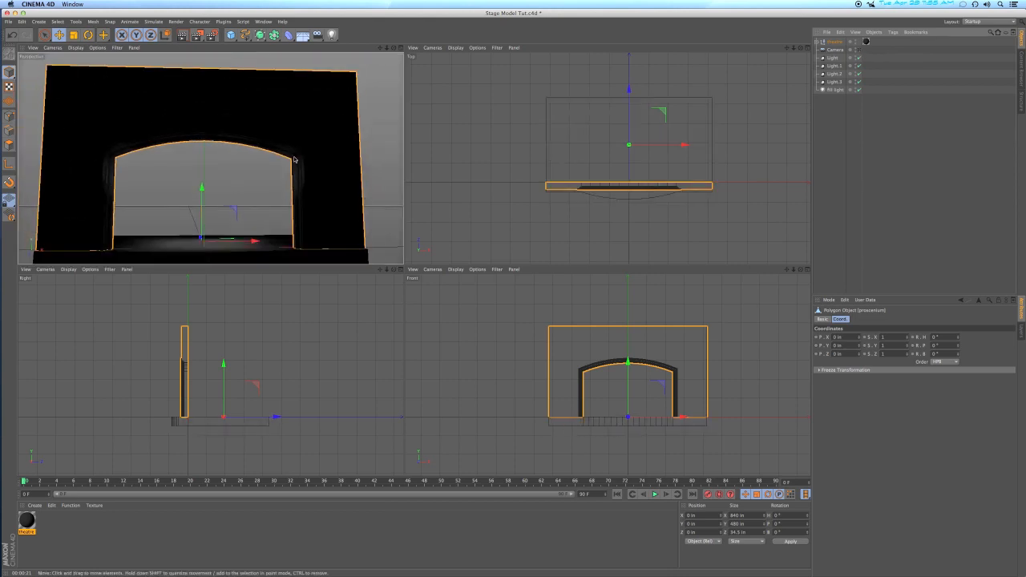
pyautogui.keyDown('alt'); pyautogui.moveTo(294, 174); pyautogui.dragTo(318, 146, button='middle'); pyautogui.keyUp('alt')
pyautogui.keyDown('alt'); pyautogui.moveTo(302, 167); pyautogui.dragTo(368, 210); pyautogui.keyUp('alt')
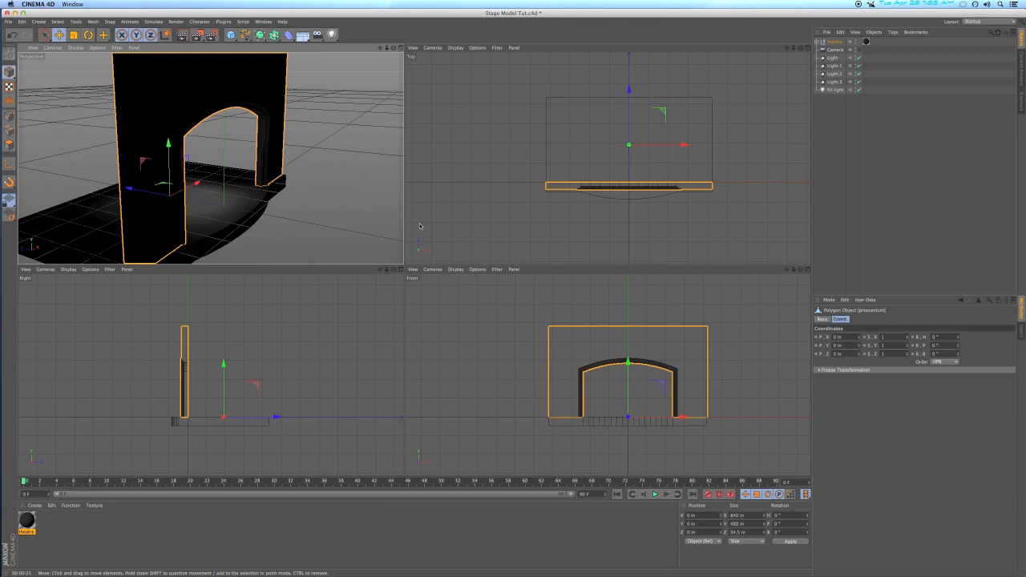
pyautogui.click(859, 51)
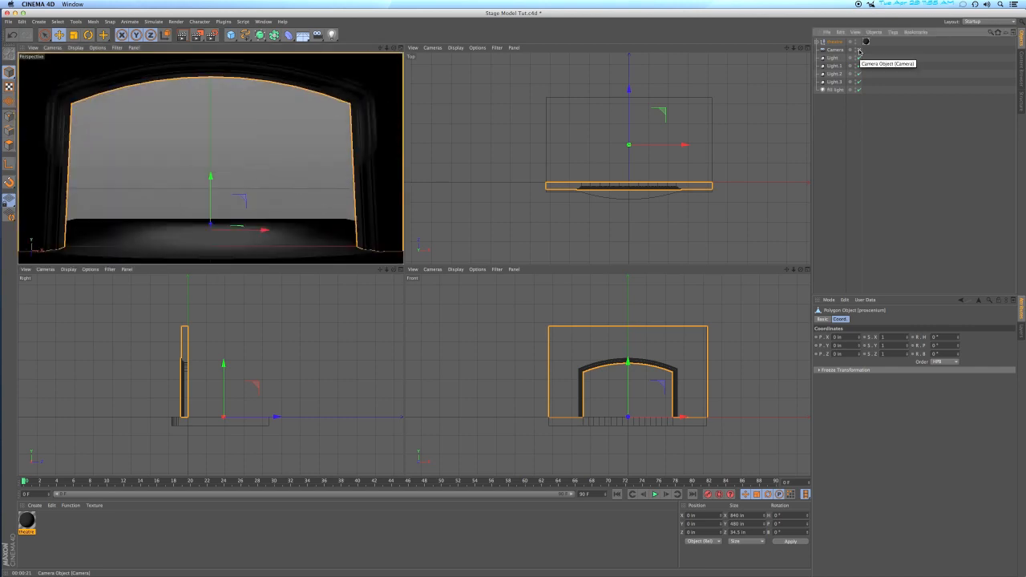
pyautogui.click(860, 50)
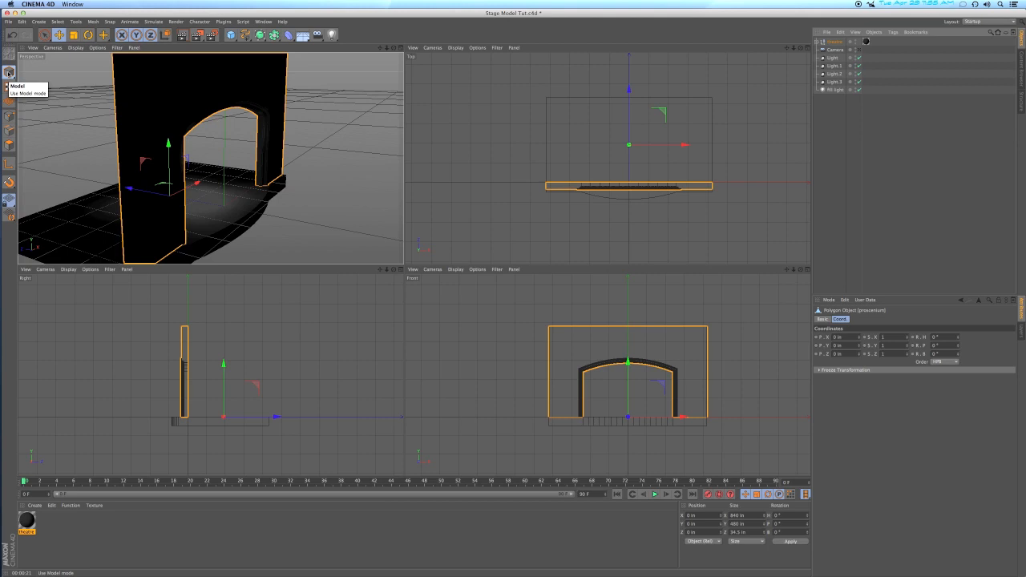
# Step: Compare the polygon, point and edge modes on the proscenium, finishing in polygon mode
pyautogui.click(9, 145)
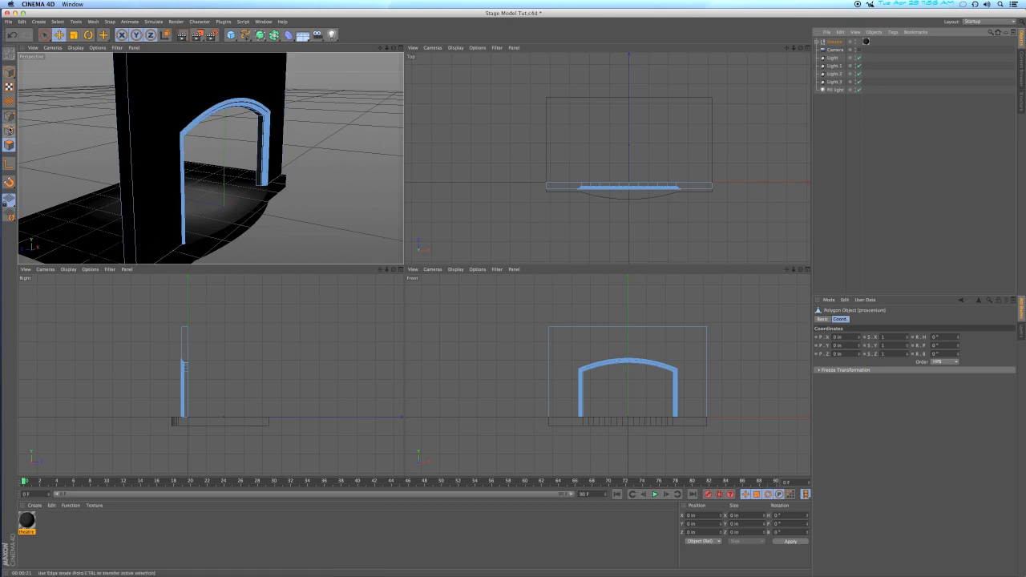
pyautogui.click(9, 116)
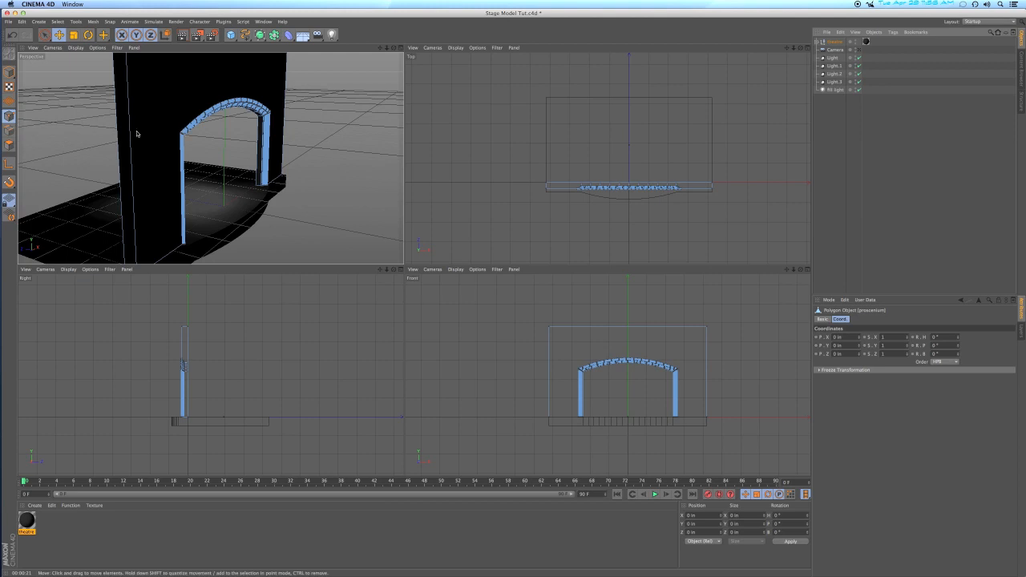
pyautogui.click(9, 130)
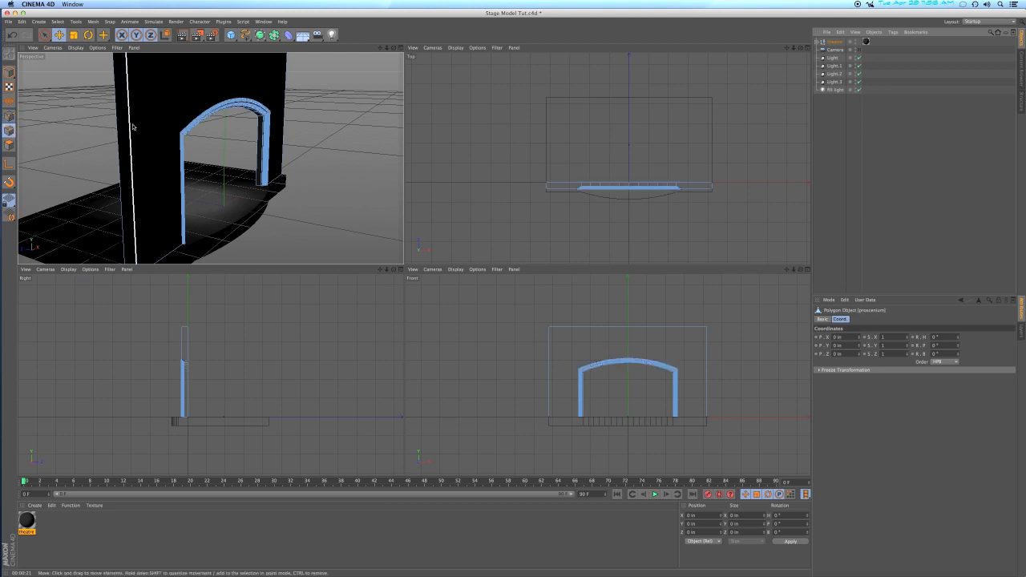
pyautogui.click(9, 145)
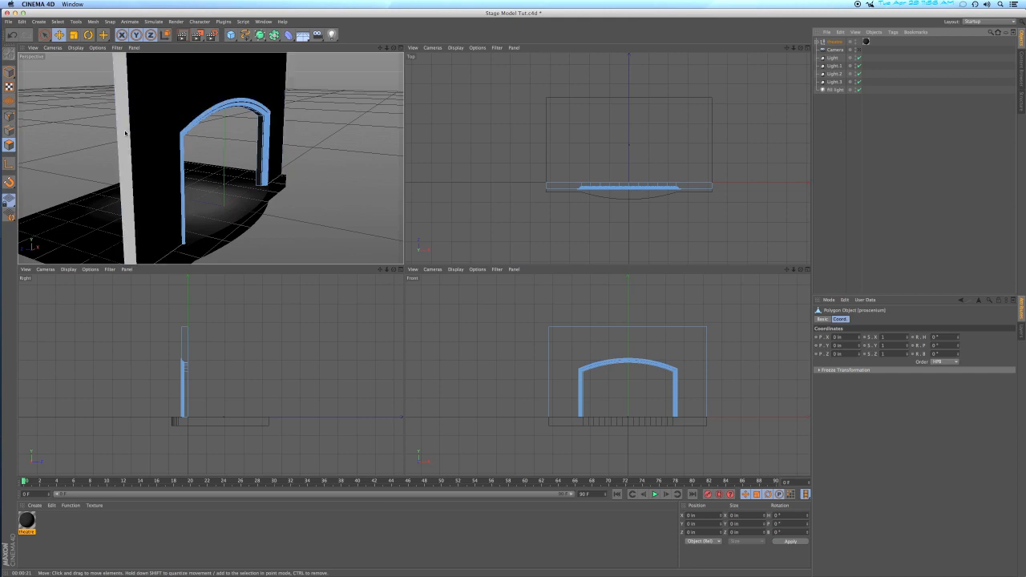
pyautogui.click(9, 130)
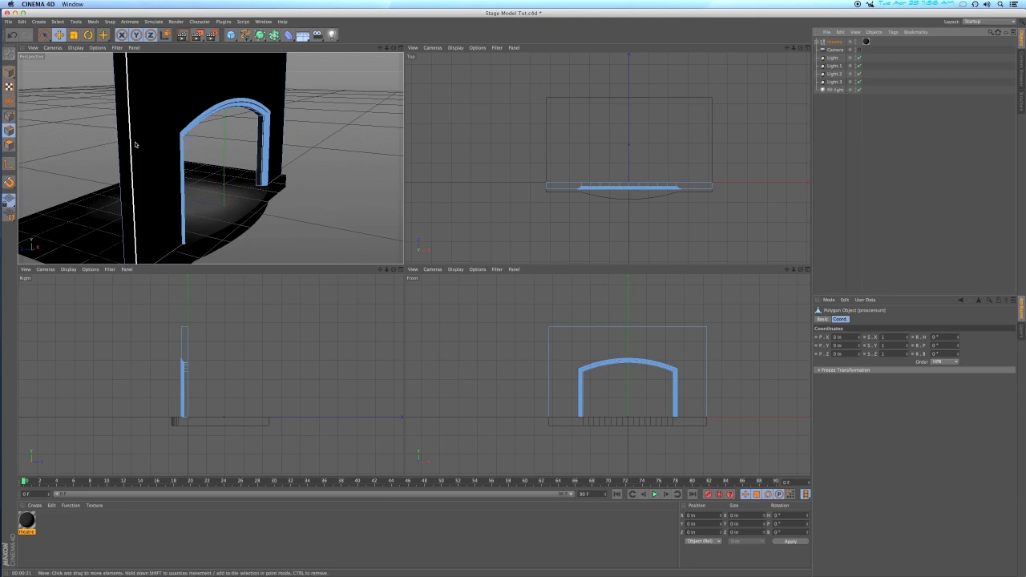
pyautogui.click(8, 117)
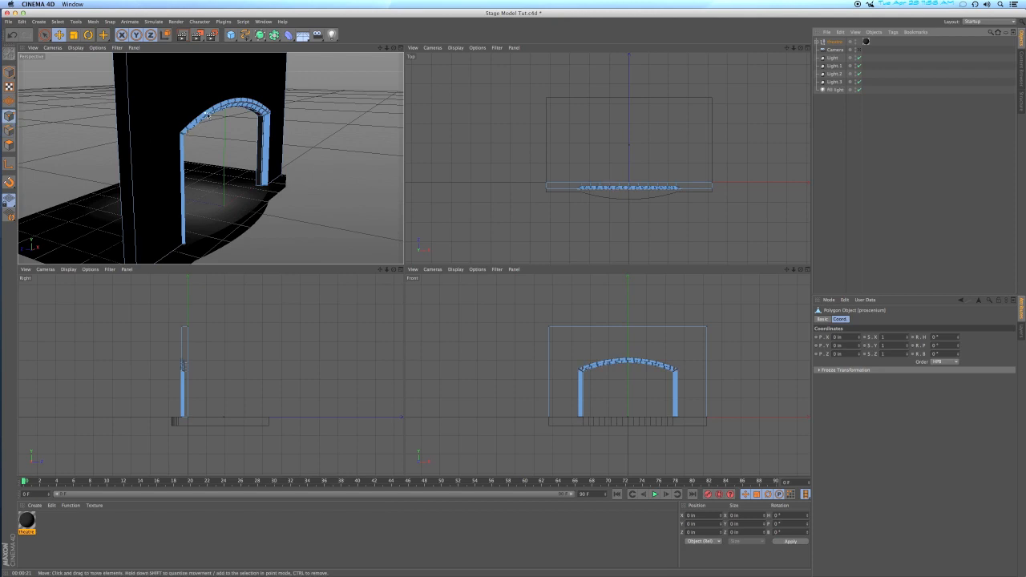
pyautogui.click(9, 145)
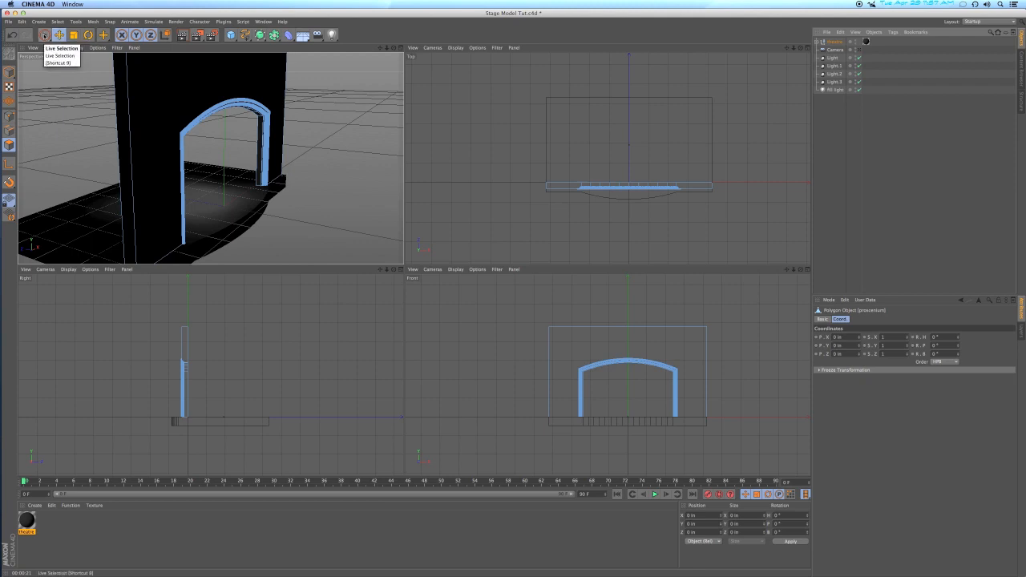
# Step: Select the large front face of the proscenium wall with the Live Selection tool
pyautogui.click(44, 35)
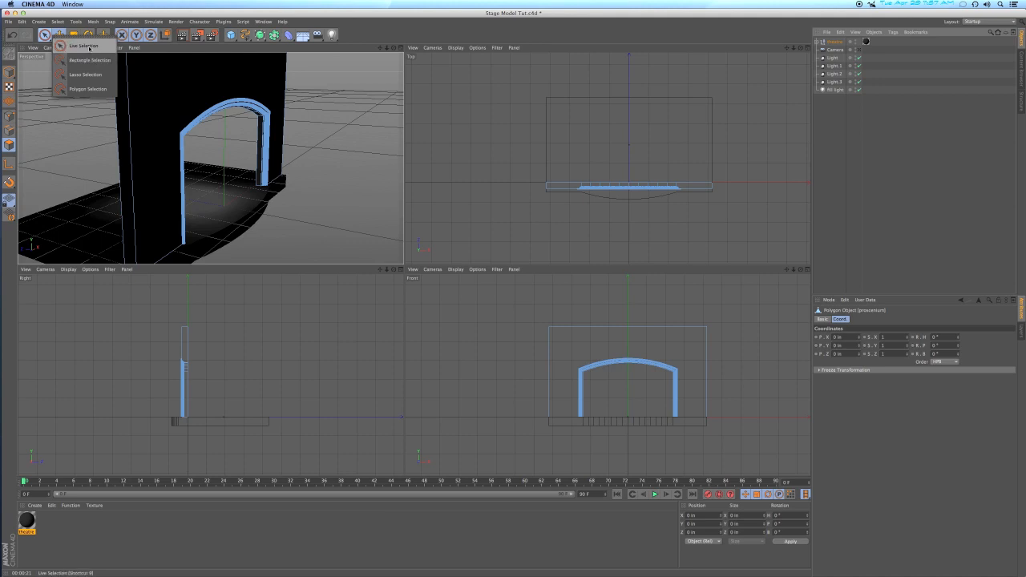
pyautogui.click(89, 46)
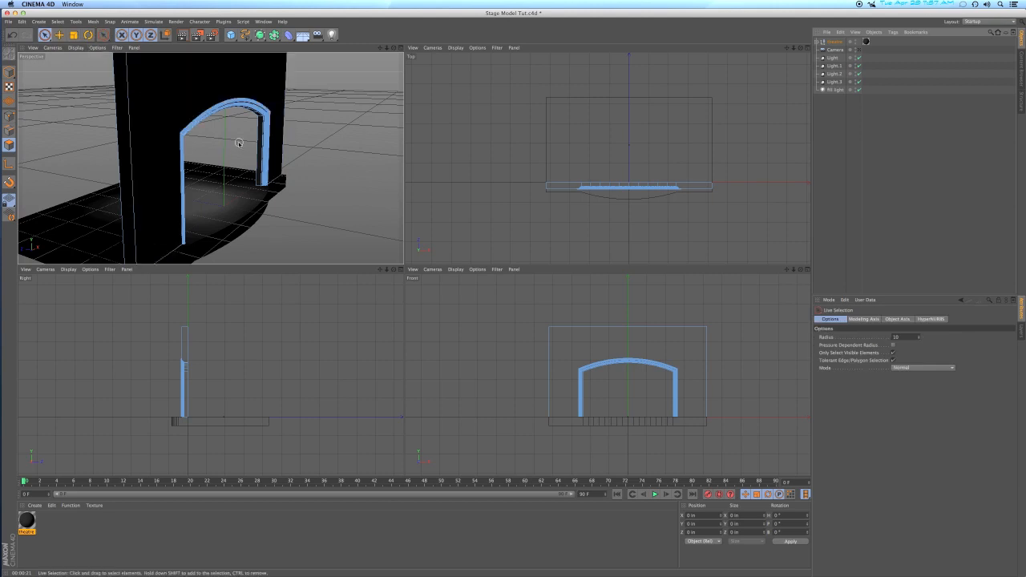
pyautogui.scroll(8, 245, 143)
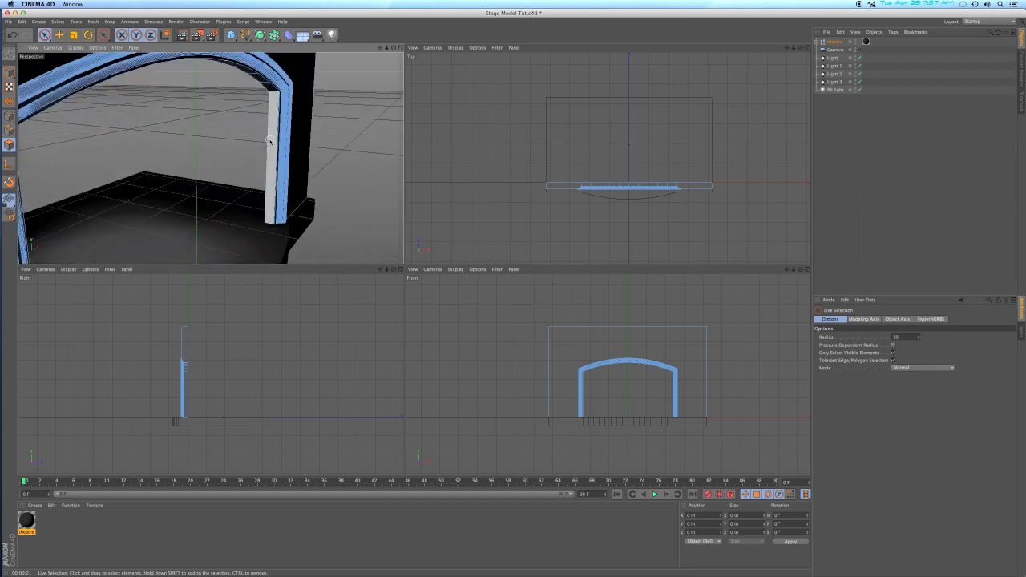
pyautogui.keyDown('alt'); pyautogui.moveTo(269, 141); pyautogui.dragTo(296, 136); pyautogui.keyUp('alt')
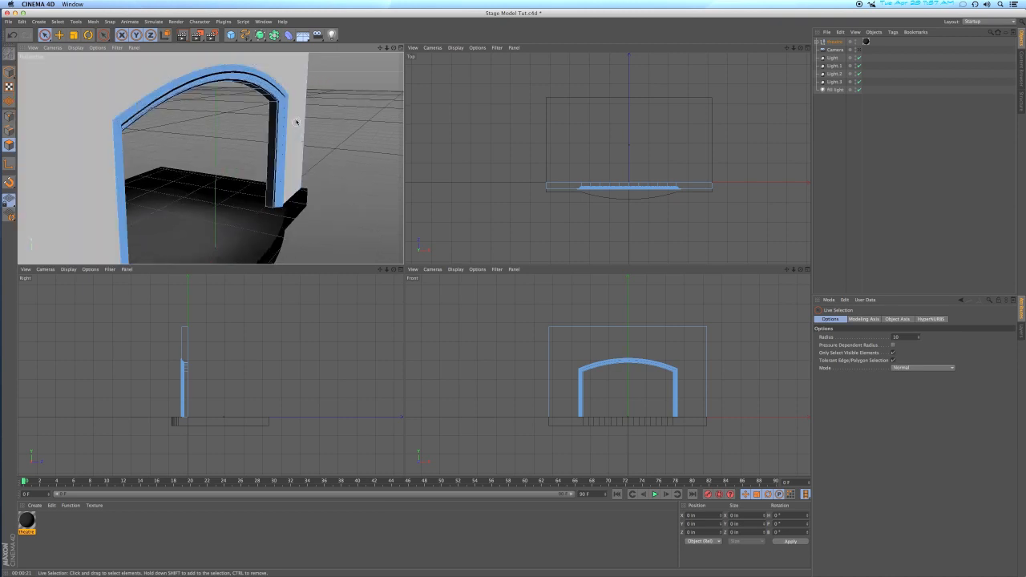
pyautogui.click(298, 74)
pyautogui.keyDown('alt'); pyautogui.moveTo(348, 119); pyautogui.dragTo(306, 132); pyautogui.keyUp('alt')
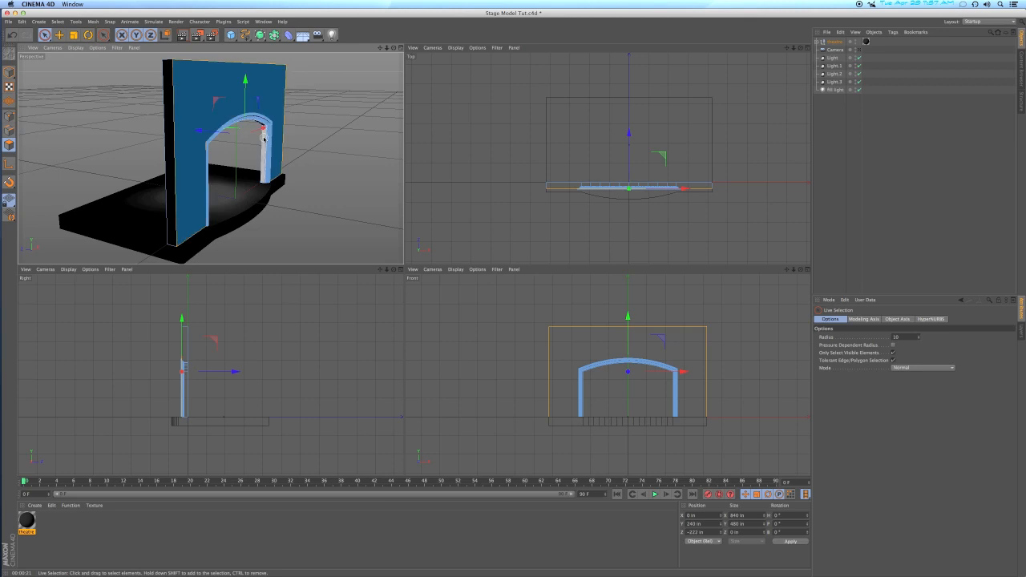
# Step: Examine the moulding polygons around the proscenium arch up close and the wall faces from several angles
pyautogui.scroll(3, 264, 138)
pyautogui.scroll(6, 264, 138)
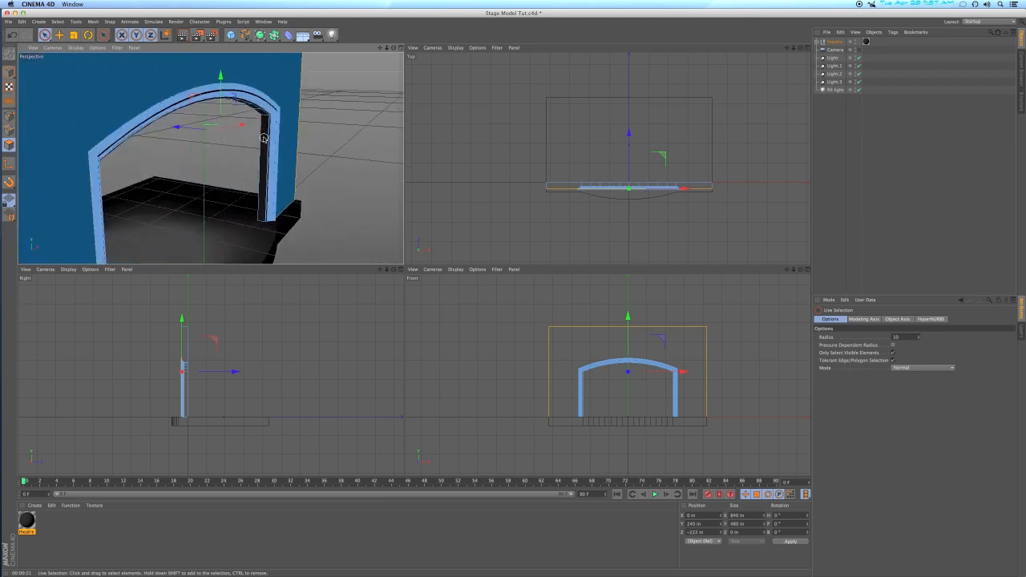
pyautogui.scroll(6, 264, 138)
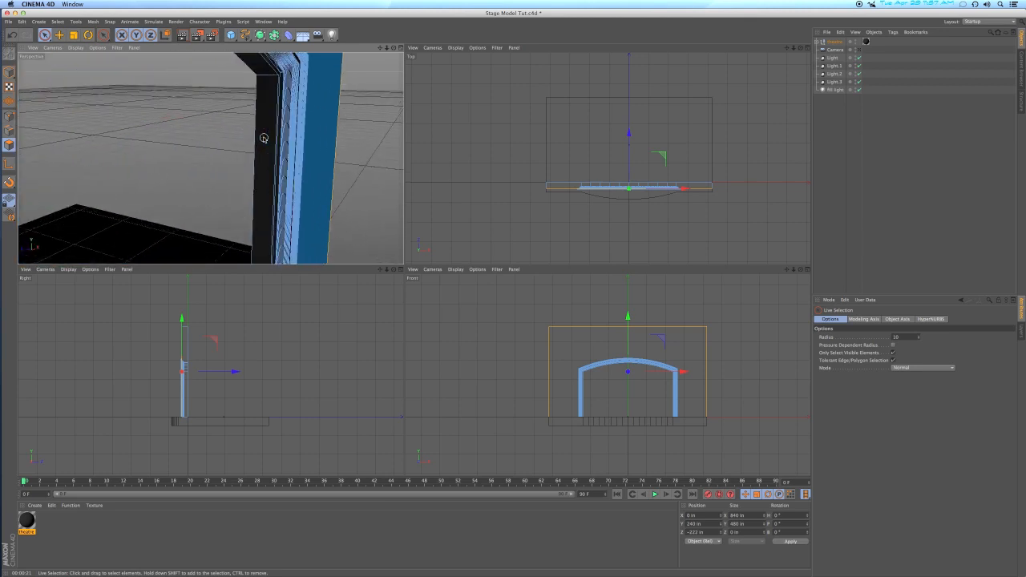
pyautogui.scroll(2, 264, 138)
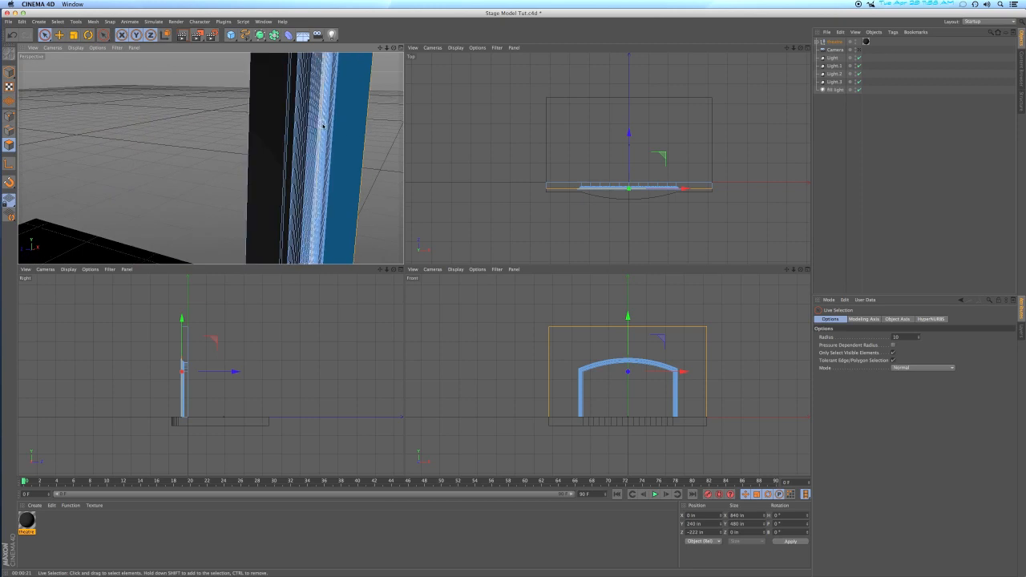
pyautogui.scroll(-4, 323, 123)
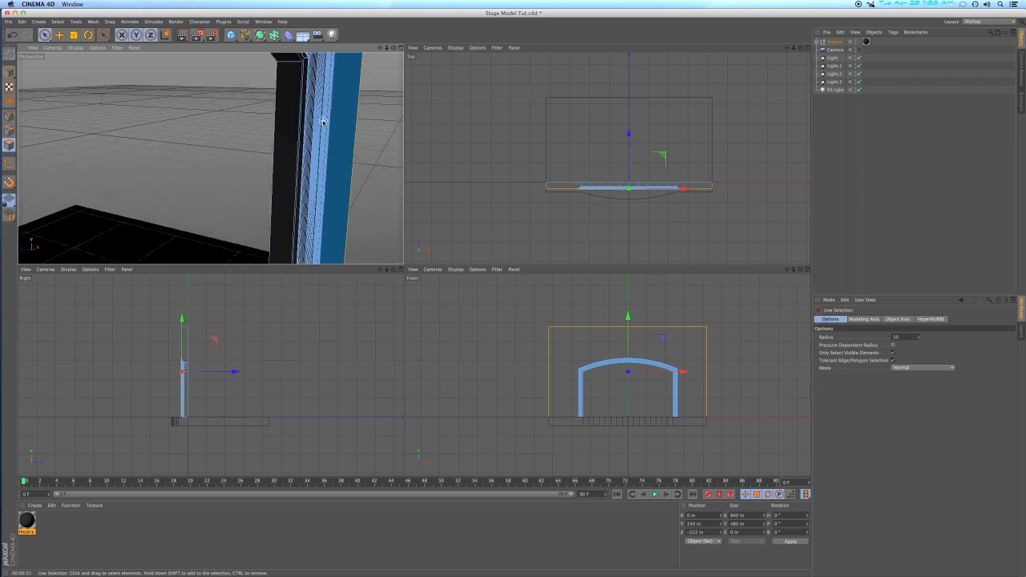
pyautogui.scroll(-8, 324, 122)
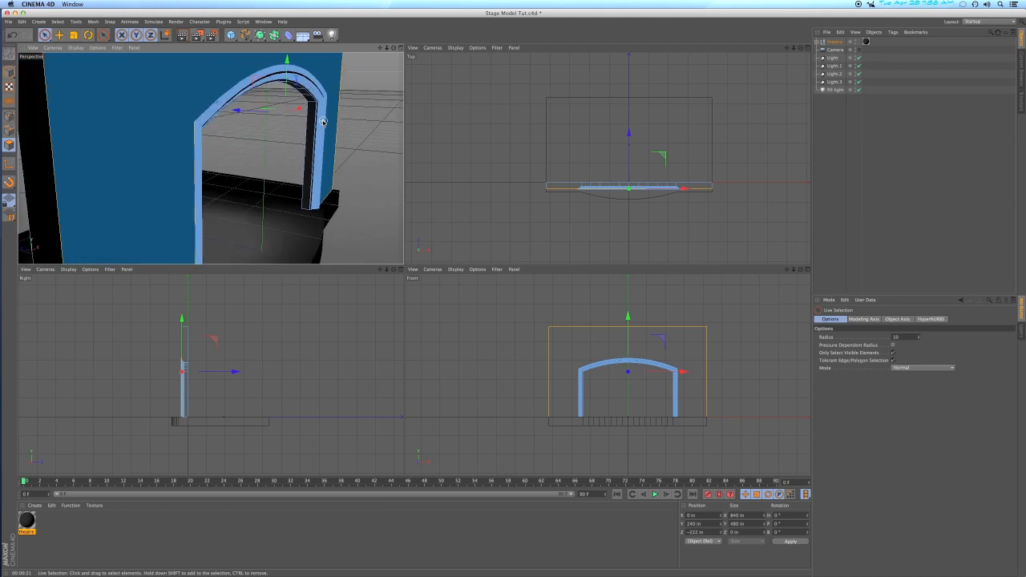
pyautogui.scroll(-10, 323, 123)
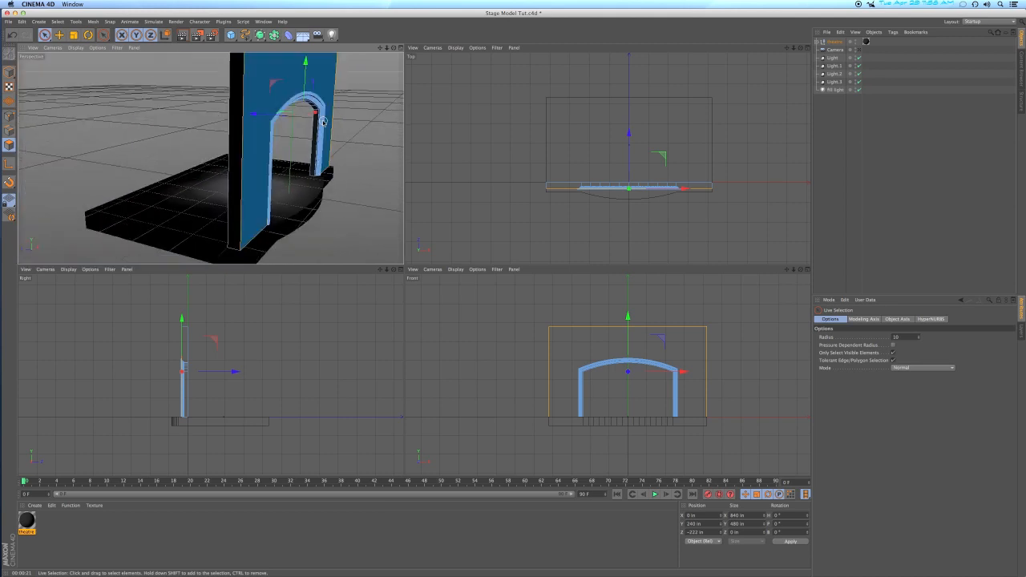
pyautogui.moveTo(323, 123)
pyautogui.keyDown('alt'); pyautogui.mouseDown()
pyautogui.moveTo(170, 129)
pyautogui.moveTo(174, 96)
pyautogui.mouseUp(); pyautogui.keyUp('alt')
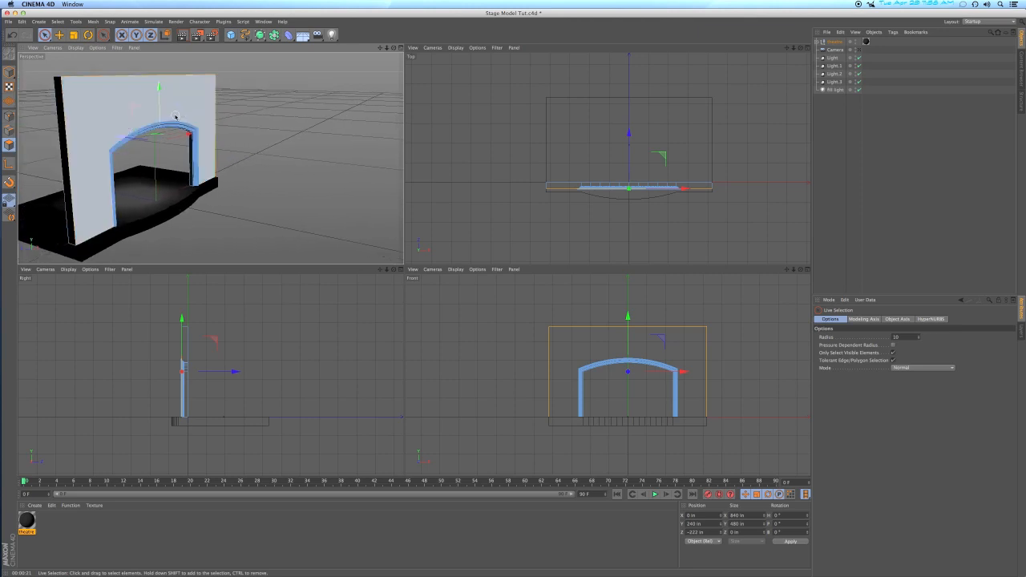
pyautogui.moveTo(125, 109)
pyautogui.keyDown('alt'); pyautogui.mouseDown()
pyautogui.moveTo(176, 129)
pyautogui.moveTo(199, 161)
pyautogui.mouseUp(); pyautogui.keyUp('alt')
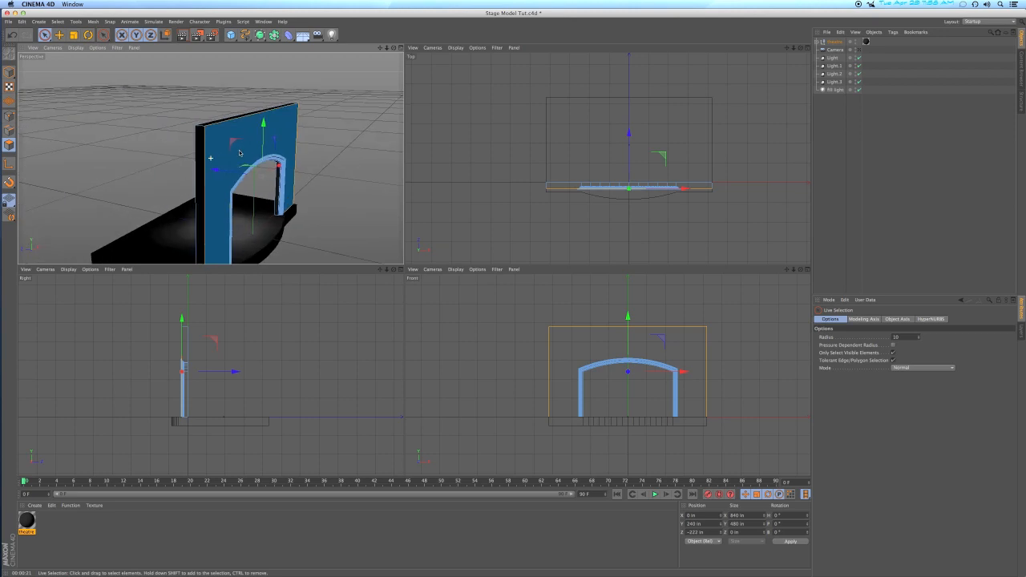
# Step: Add both side faces, the top face and the back face of the proscenium wall to the polygon selection
pyautogui.click(198, 160)
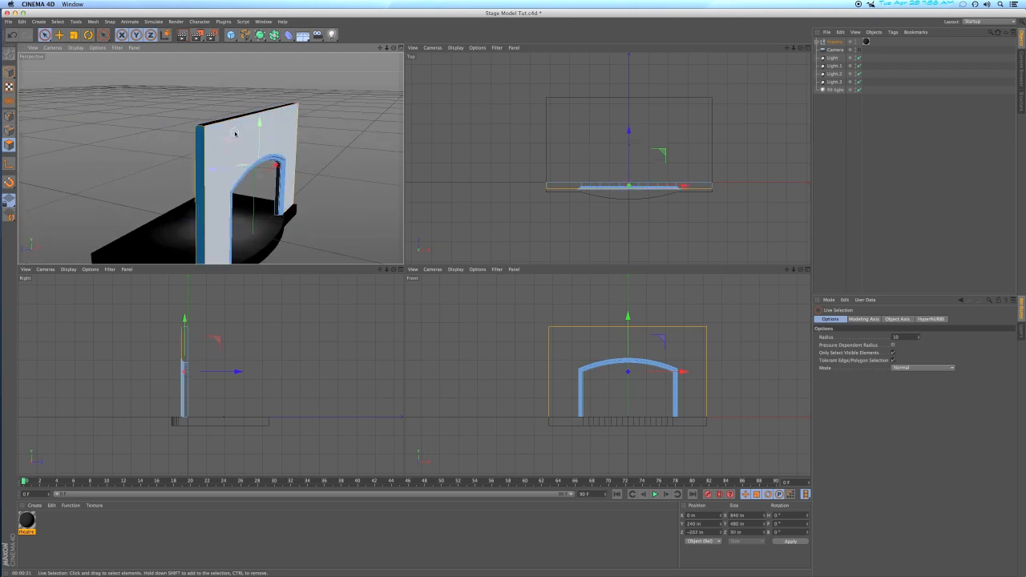
pyautogui.keyDown('alt'); pyautogui.moveTo(235, 133); pyautogui.dragTo(223, 156); pyautogui.keyUp('alt')
pyautogui.keyDown('shift'); pyautogui.click(223, 155); pyautogui.keyUp('shift')
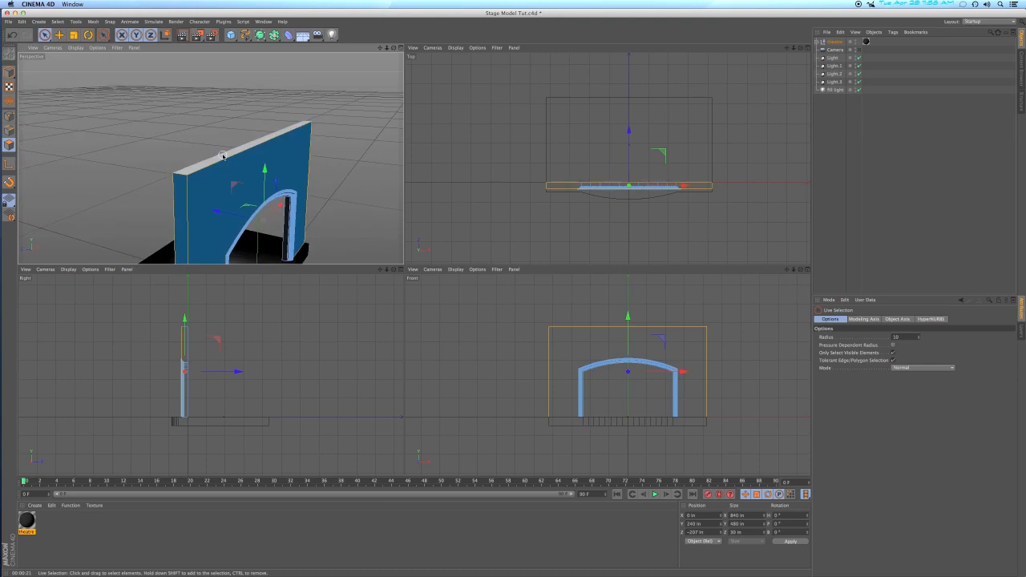
pyautogui.keyDown('alt'); pyautogui.moveTo(225, 193); pyautogui.dragTo(302, 188); pyautogui.keyUp('alt')
pyautogui.keyDown('alt'); pyautogui.moveTo(351, 185); pyautogui.dragTo(449, 190); pyautogui.keyUp('alt')
pyautogui.scroll(-2, 75, 207)
pyautogui.keyDown('alt'); pyautogui.moveTo(74, 210); pyautogui.dragTo(236, 183, button='middle'); pyautogui.keyUp('alt')
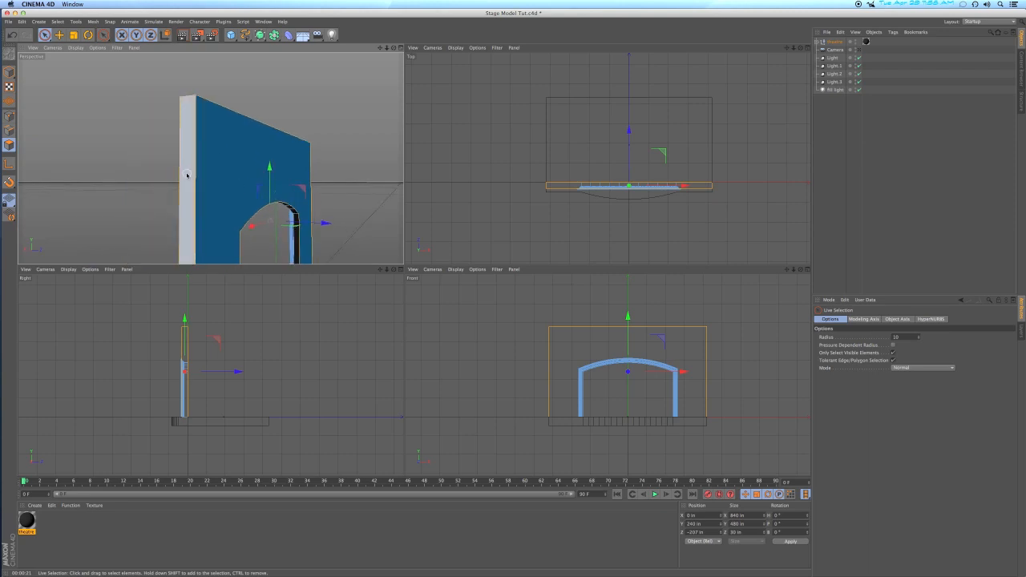
pyautogui.keyDown('alt'); pyautogui.moveTo(217, 195); pyautogui.dragTo(334, 201); pyautogui.keyUp('alt')
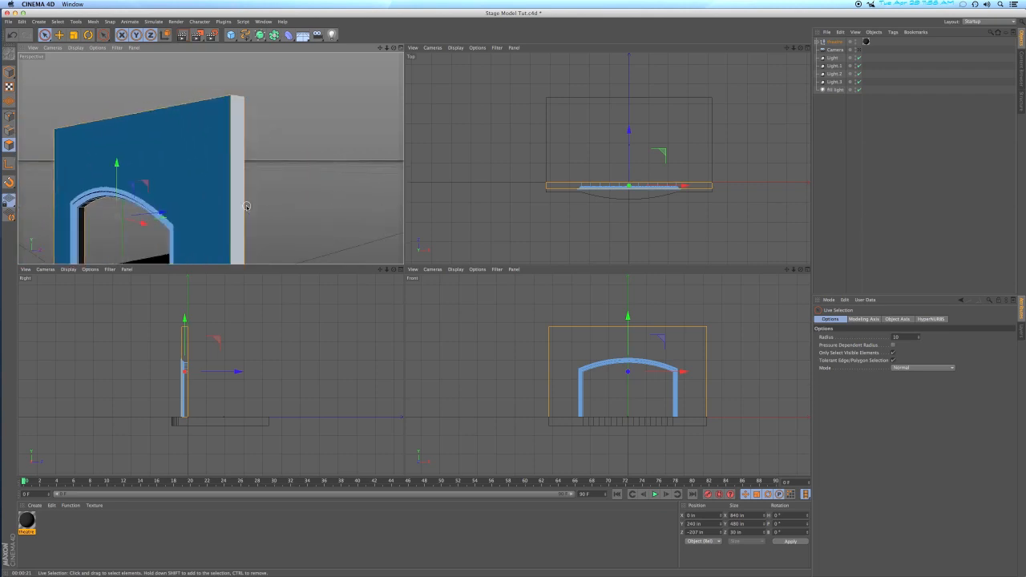
pyautogui.scroll(-3, 139, 211)
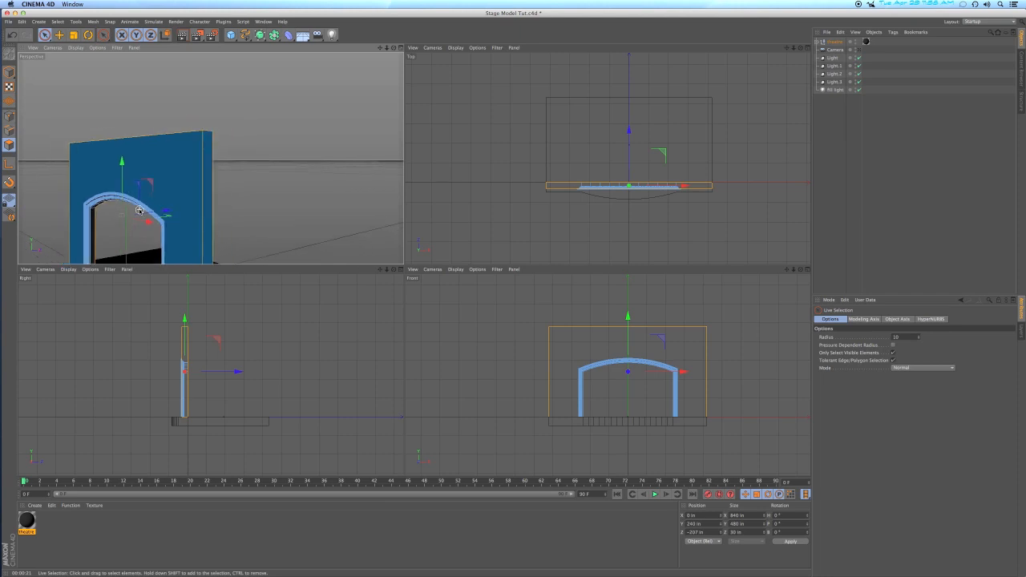
pyautogui.keyDown('alt'); pyautogui.moveTo(140, 233); pyautogui.dragTo(222, 173, button='middle'); pyautogui.keyUp('alt')
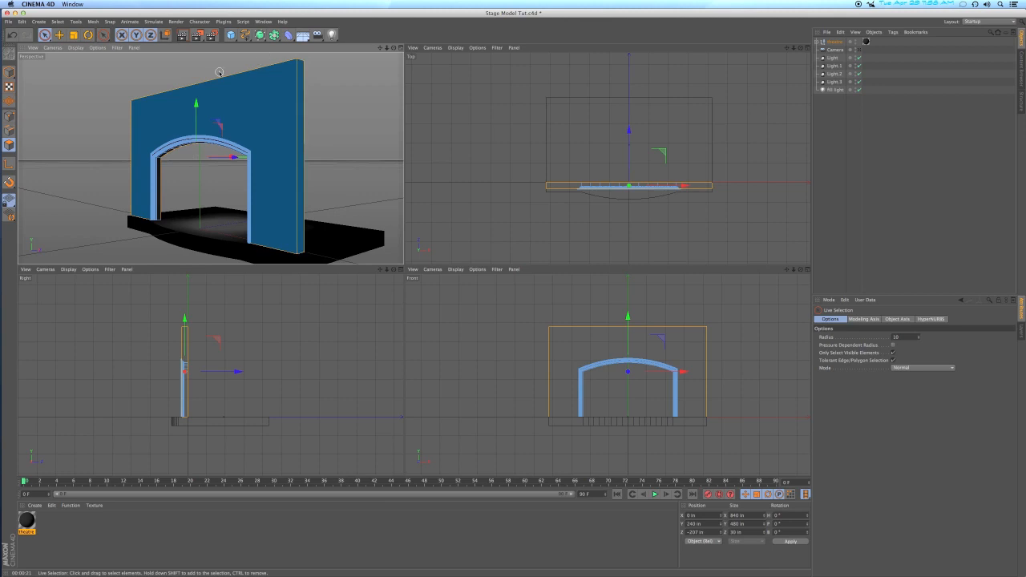
# Step: Store the selected proscenium wall faces as a polygon selection set and expand the theatre group in the object hierarchy
pyautogui.click(58, 23)
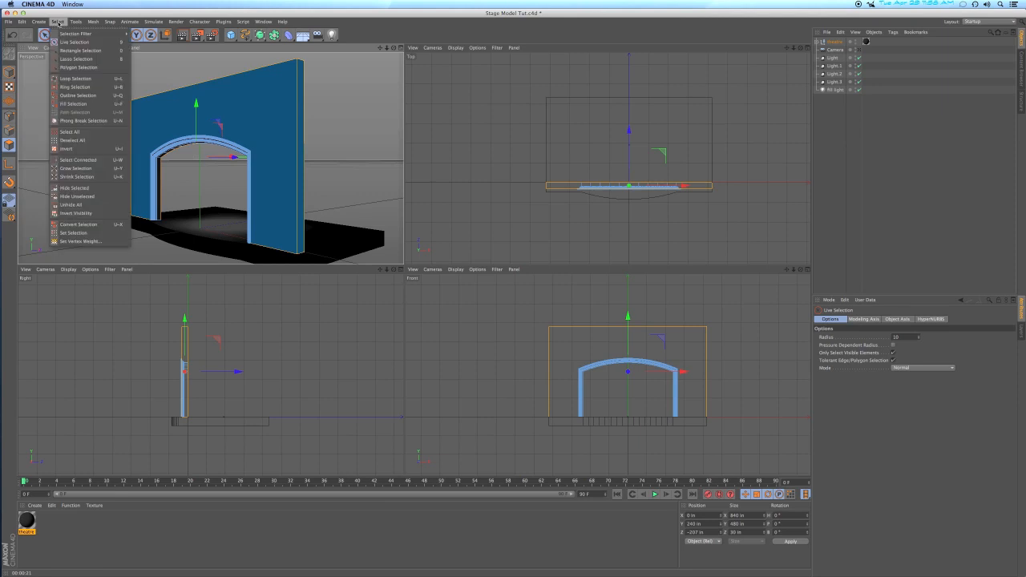
pyautogui.click(86, 233)
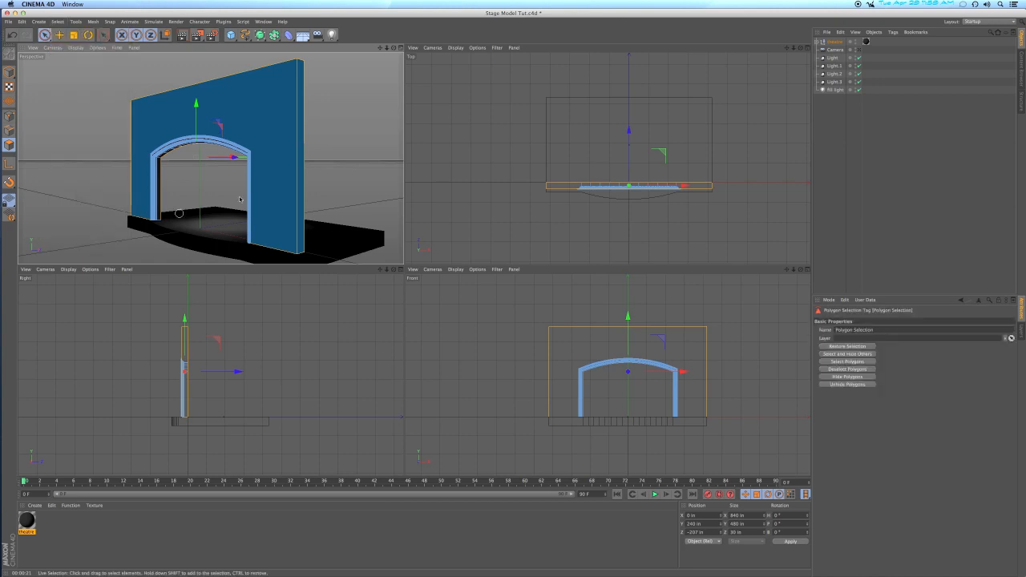
pyautogui.click(818, 41)
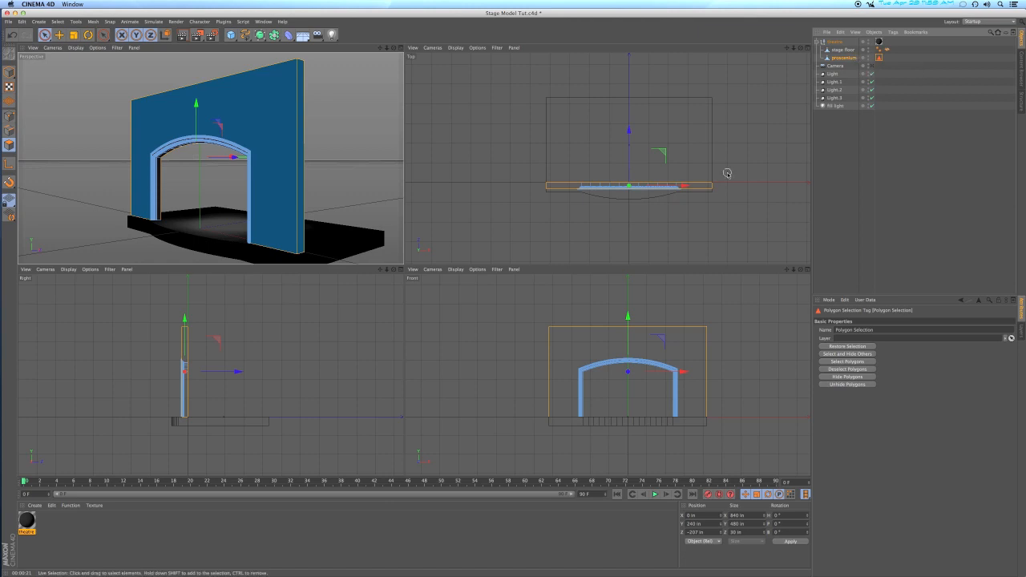
# Step: Create a new material and give it a brown colour with hue 27°, about 72% saturation and 54% value
pyautogui.doubleClick(56, 525)
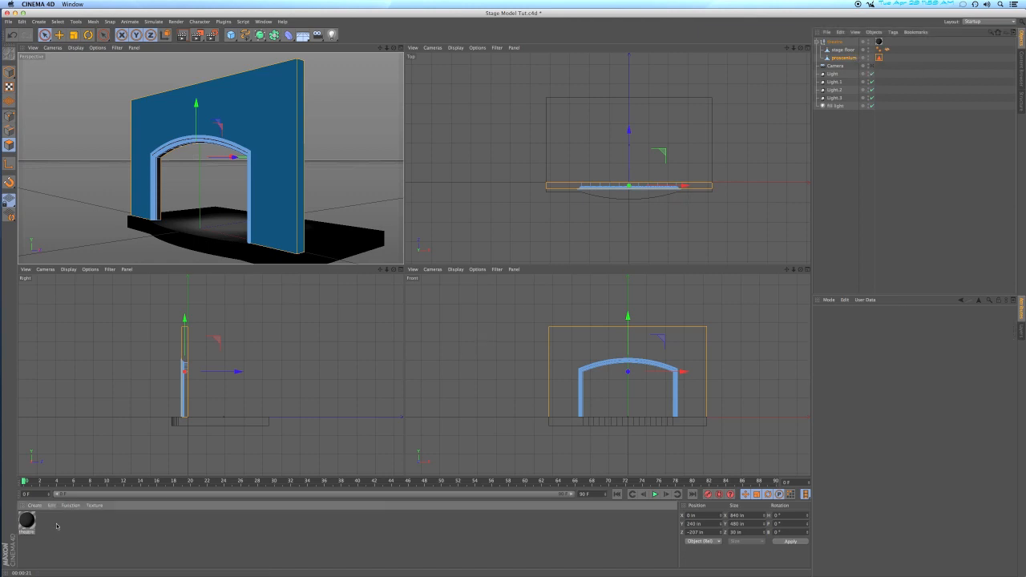
pyautogui.doubleClick(26, 521)
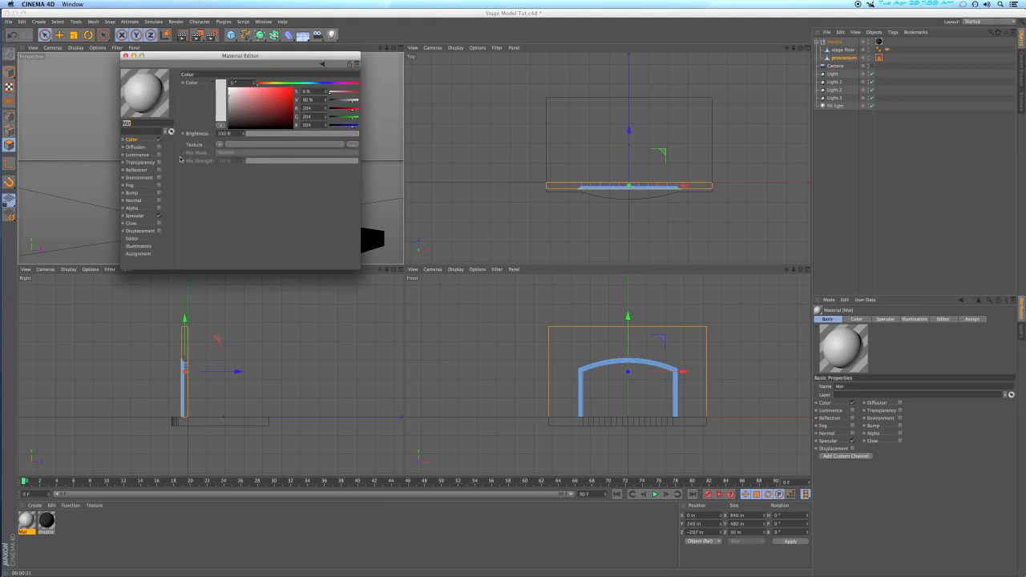
pyautogui.click(158, 215)
pyautogui.click(264, 83)
pyautogui.moveTo(251, 104); pyautogui.dragTo(259, 109)
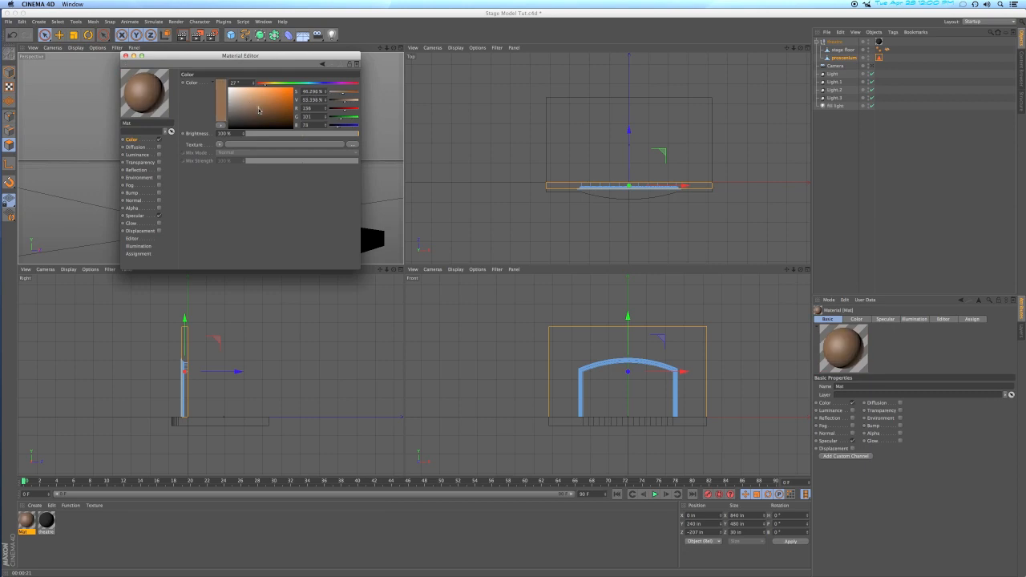
pyautogui.click(274, 106)
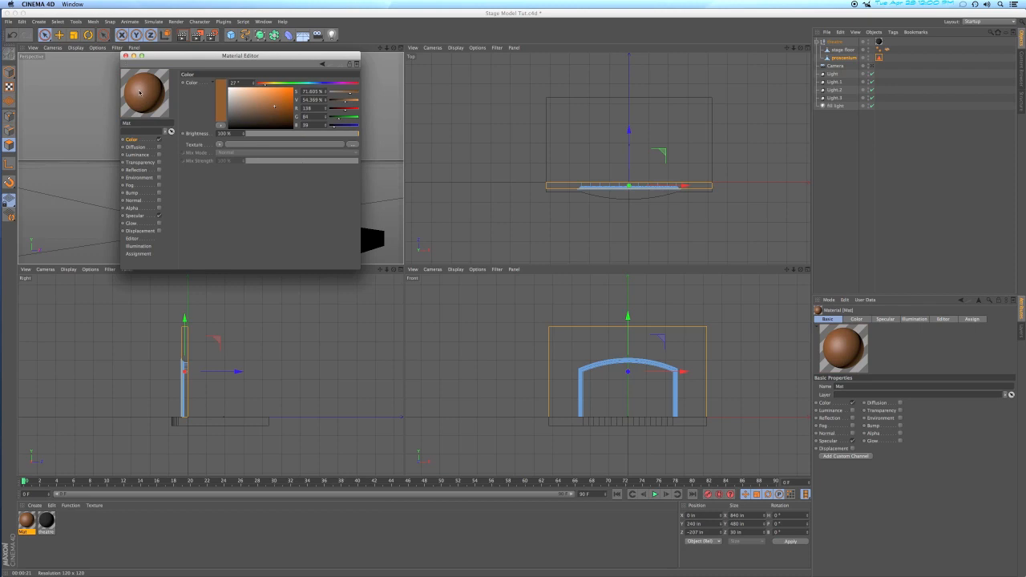
# Step: Shift the new material's hue to 38° and set its specular highlight to about 32% width and 45% height
pyautogui.click(159, 215)
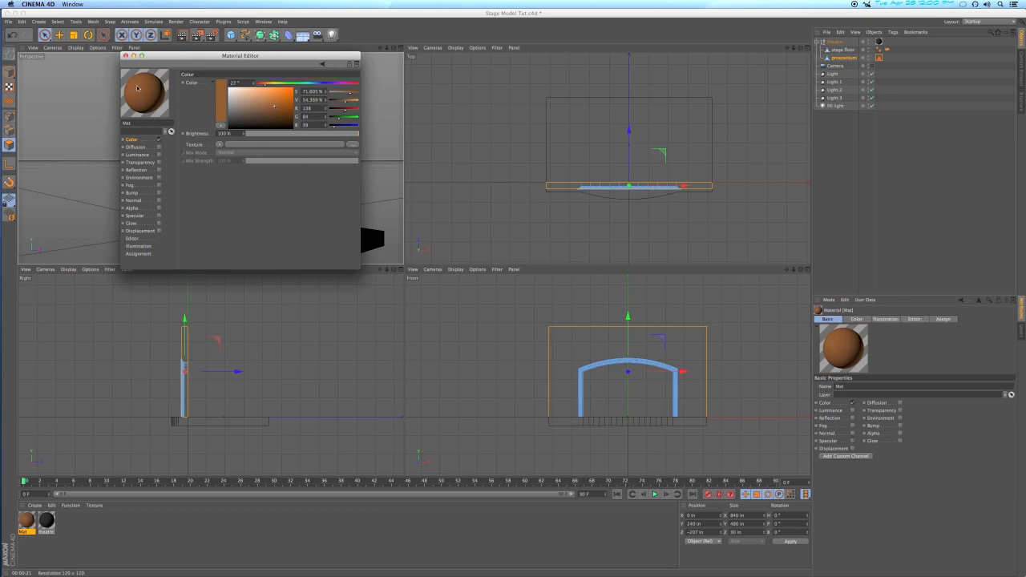
pyautogui.click(159, 216)
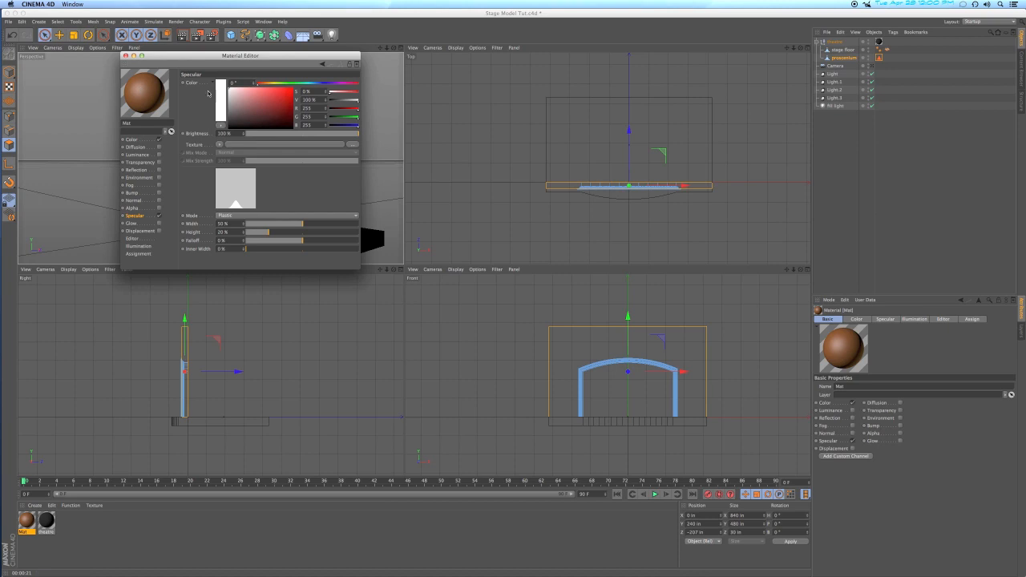
pyautogui.click(137, 140)
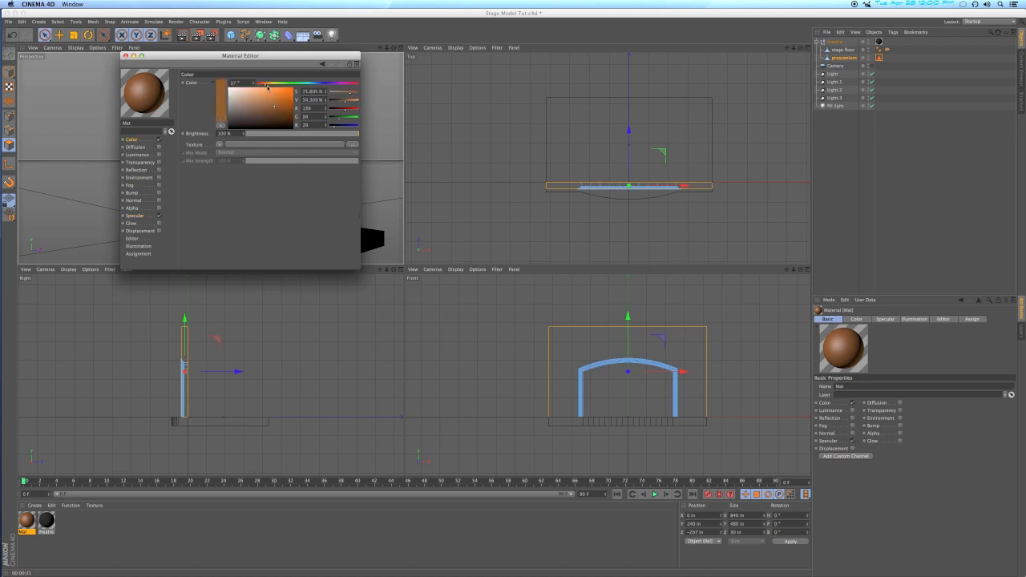
pyautogui.moveTo(265, 84); pyautogui.dragTo(267, 85)
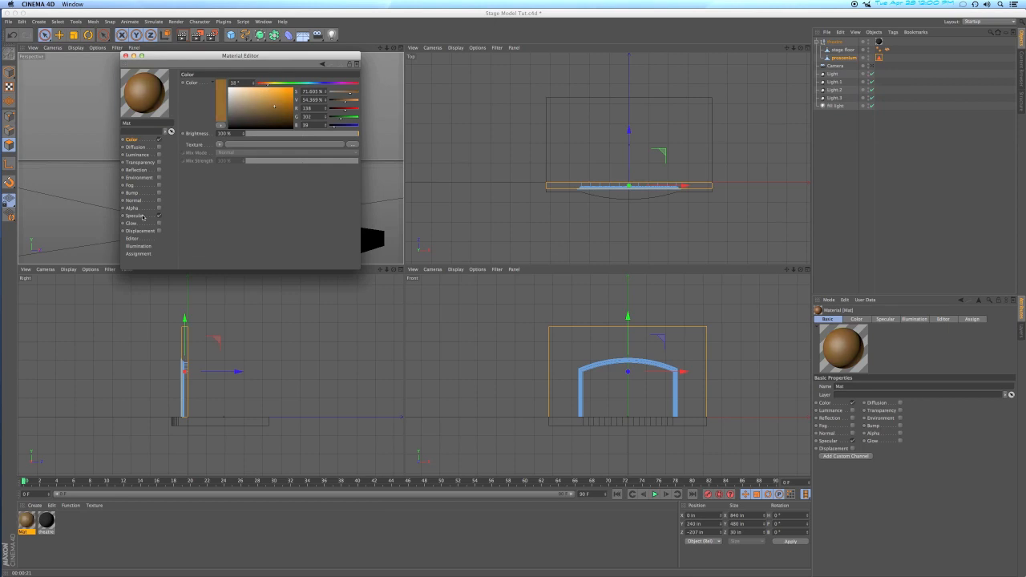
pyautogui.click(136, 216)
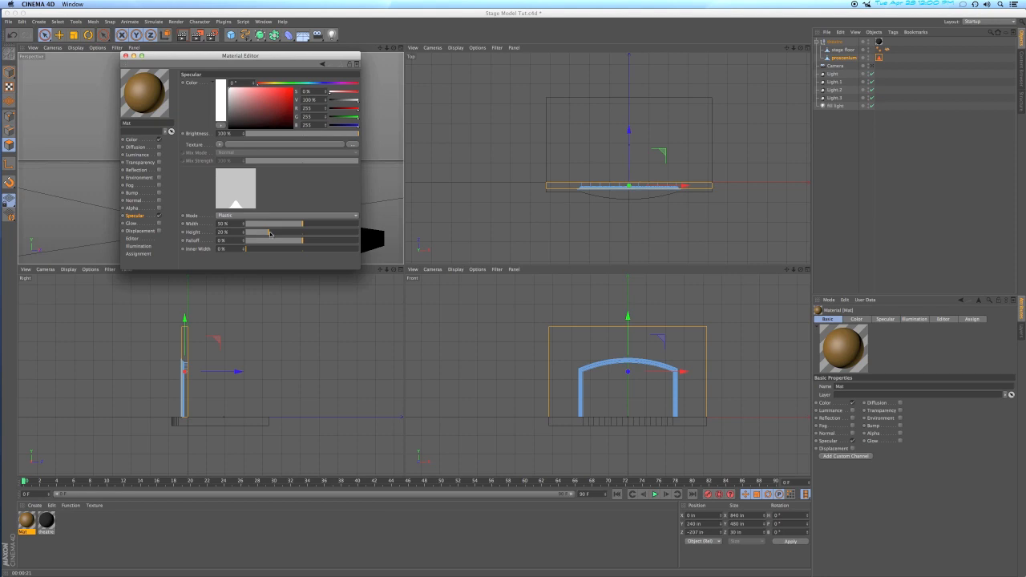
pyautogui.moveTo(269, 233)
pyautogui.mouseDown()
pyautogui.moveTo(304, 227)
pyautogui.moveTo(282, 225)
pyautogui.mouseUp()
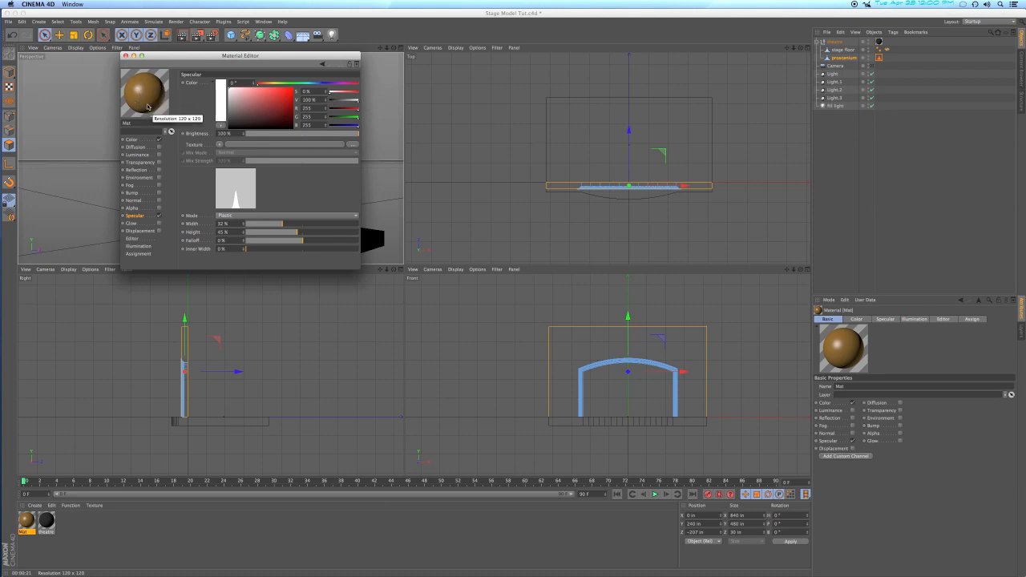
# Step: Preview the material on the torus, rounded cube and plane shapes, finishing with the default preview shape
pyautogui.rightClick(166, 114)
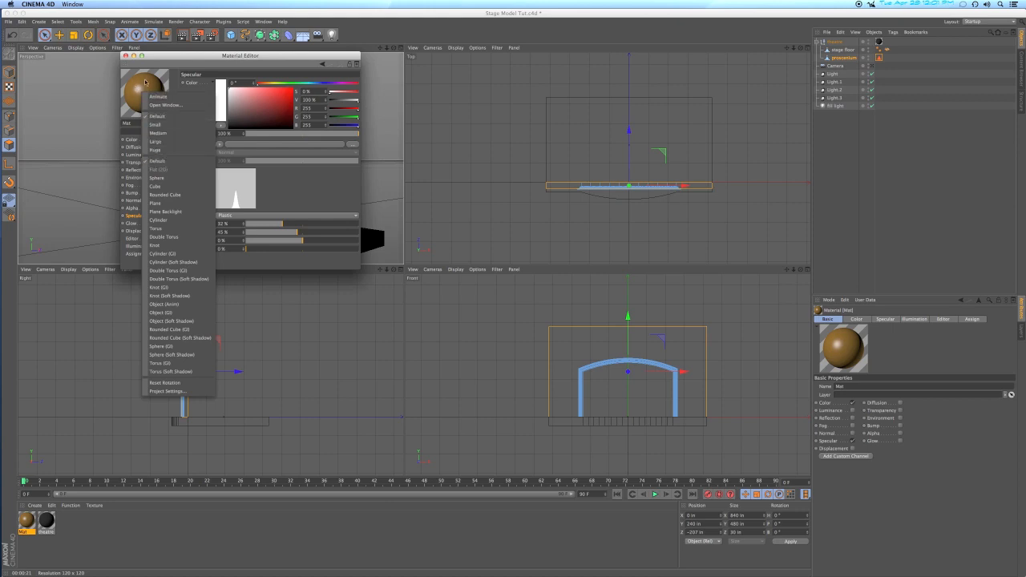
pyautogui.click(162, 230)
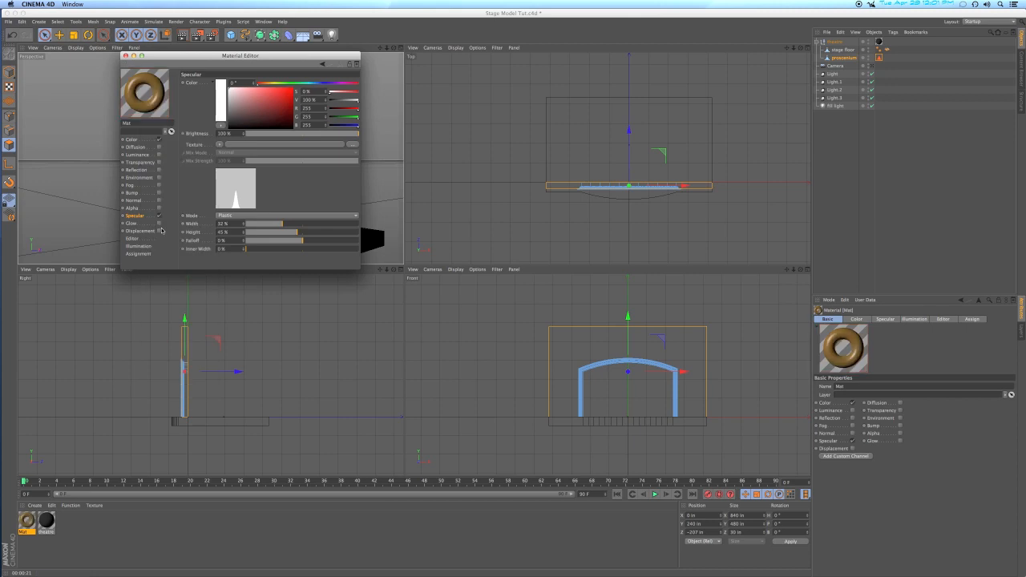
pyautogui.rightClick(152, 101)
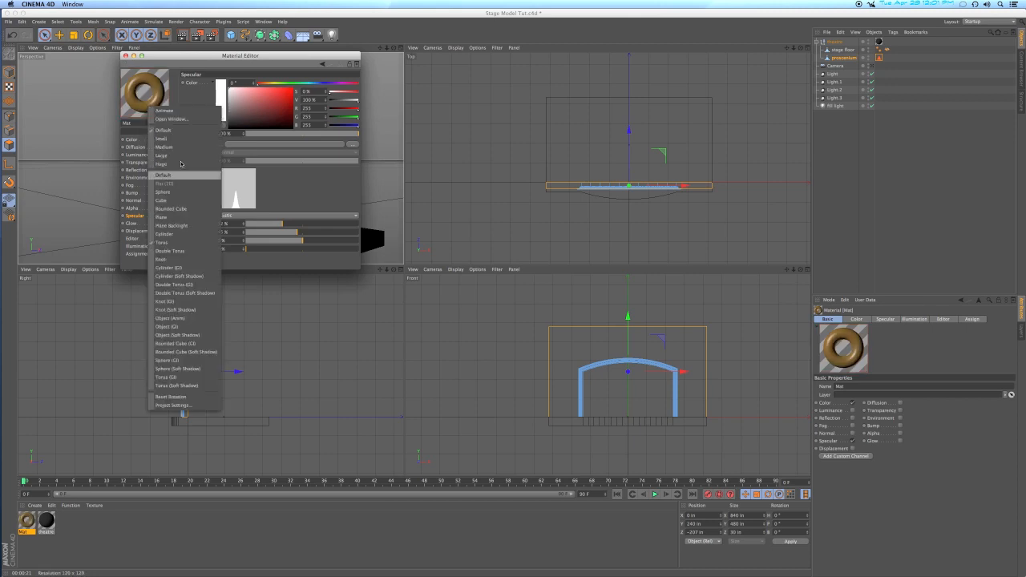
pyautogui.click(177, 210)
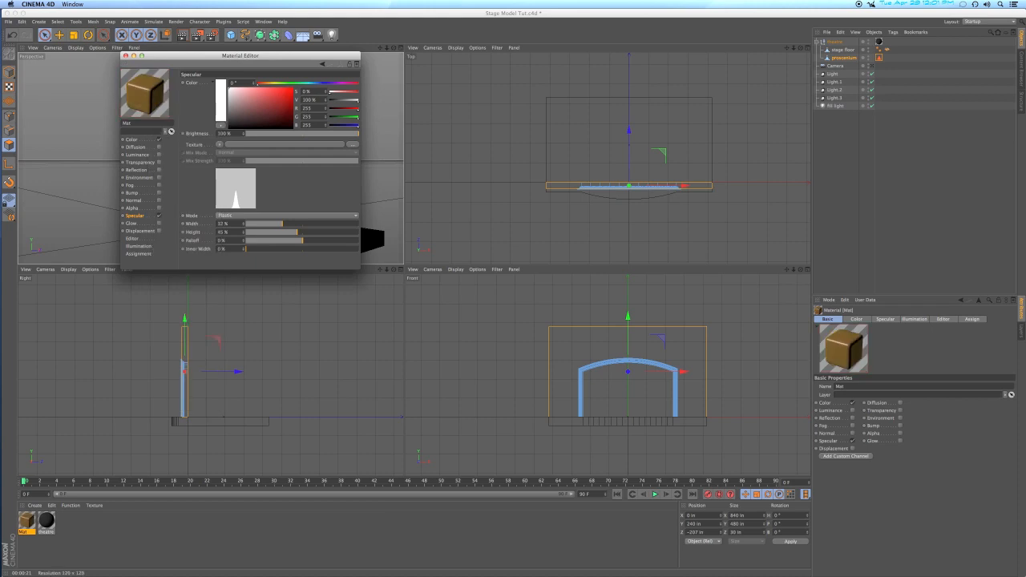
pyautogui.rightClick(152, 93)
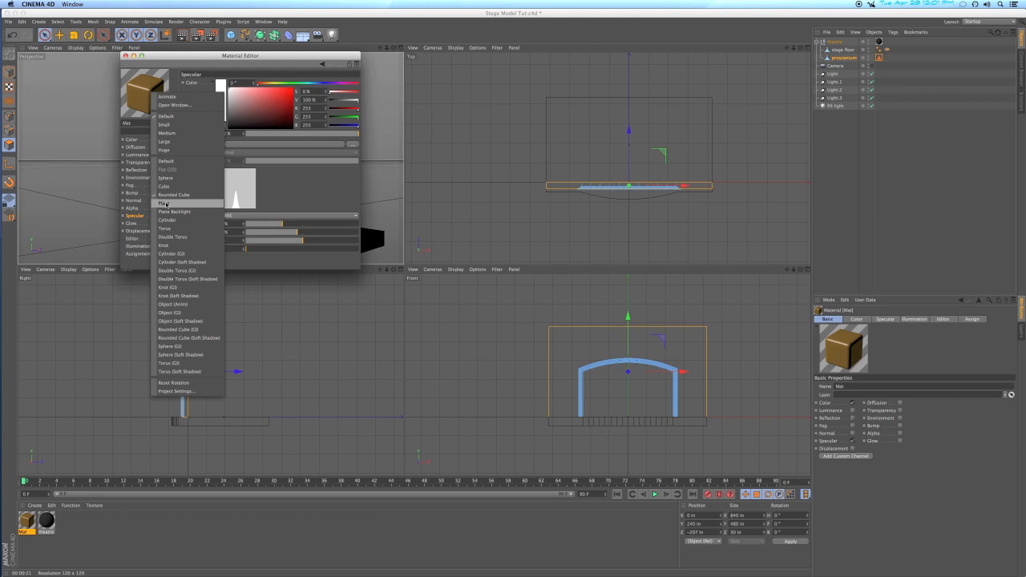
pyautogui.click(165, 204)
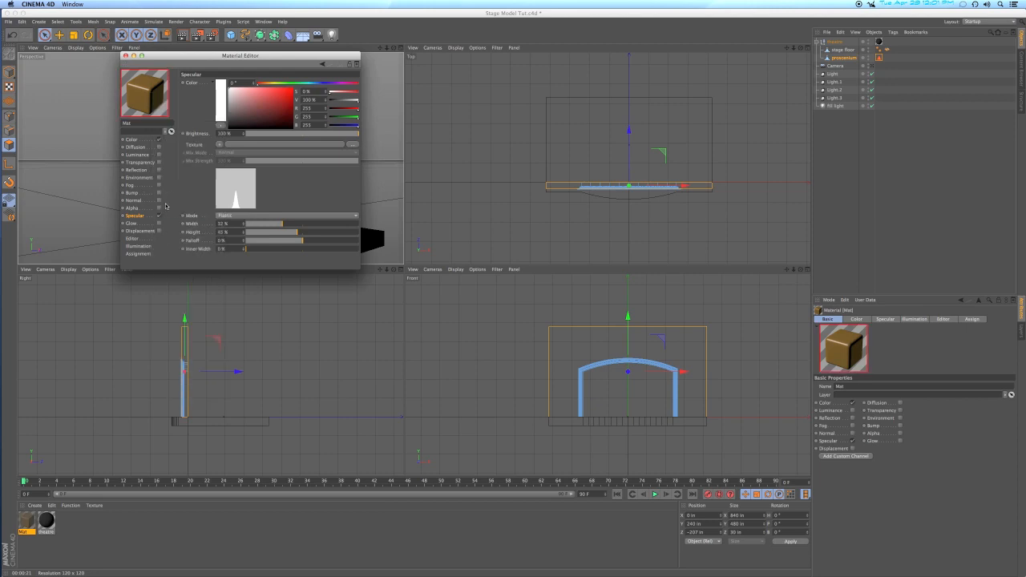
pyautogui.rightClick(146, 99)
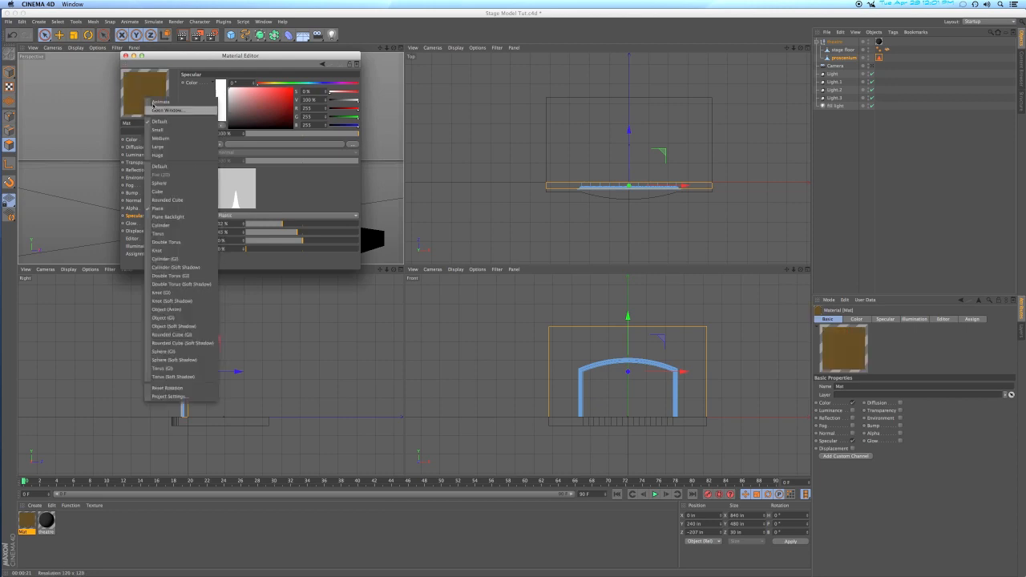
pyautogui.click(160, 166)
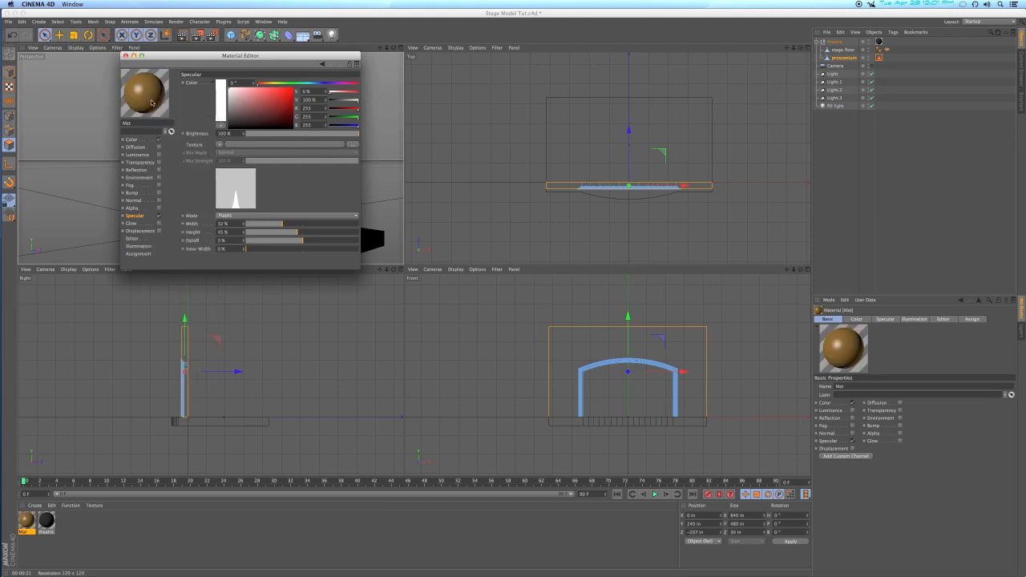
# Step: Apply the new golden-brown material to the proscenium object and switch to model mode
pyautogui.click(125, 56)
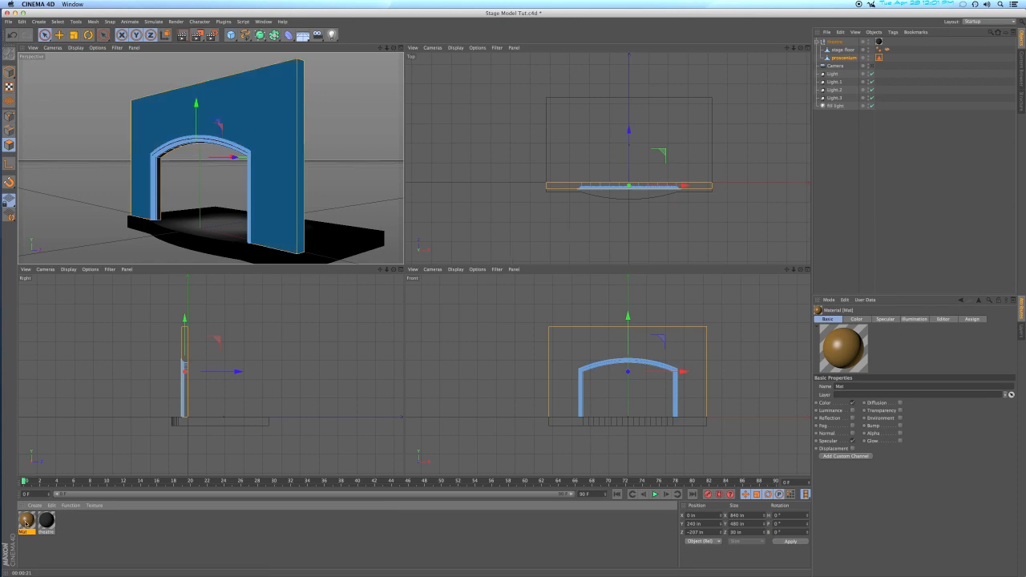
pyautogui.moveTo(26, 521); pyautogui.dragTo(849, 60)
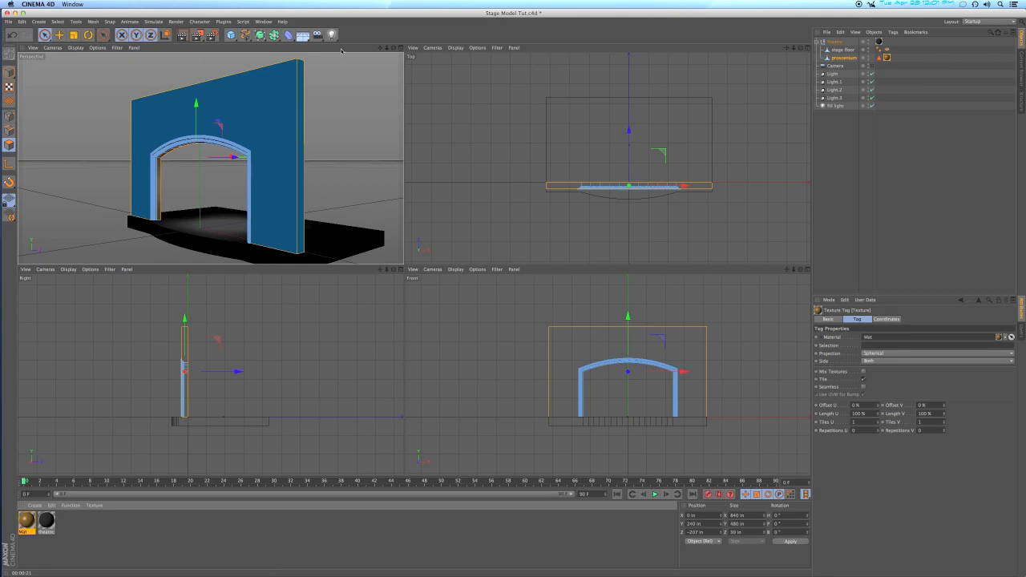
pyautogui.click(9, 72)
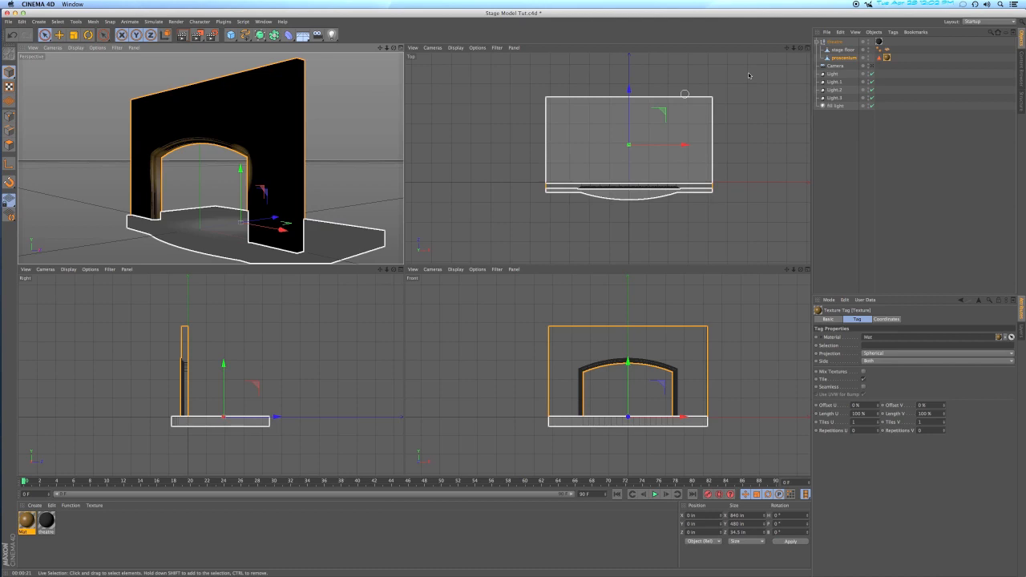
# Step: Disable the four lights and the fill light, and deselect all objects
pyautogui.moveTo(873, 76); pyautogui.dragTo(873, 108)
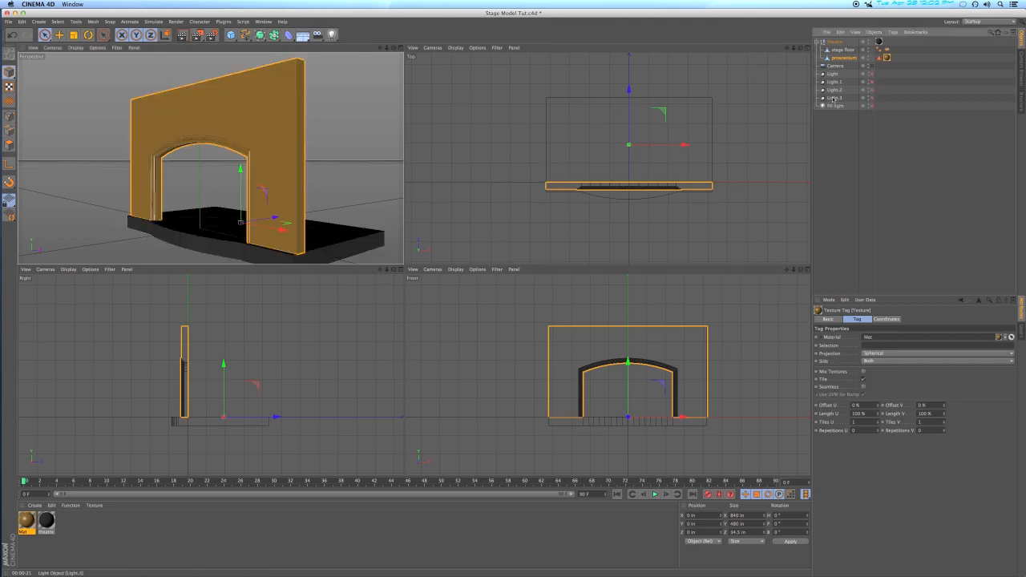
pyautogui.click(842, 146)
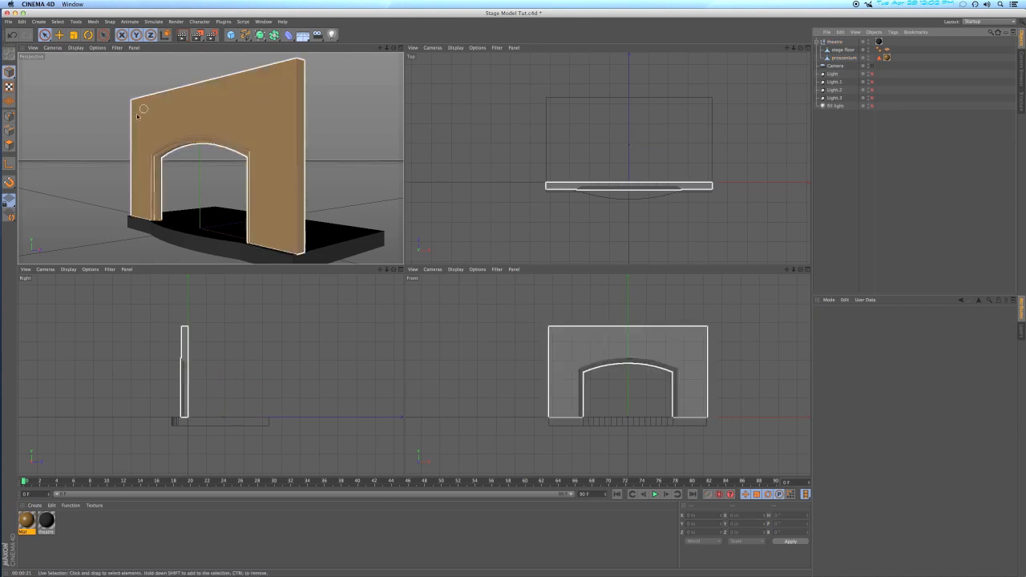
pyautogui.moveTo(137, 116); pyautogui.dragTo(137, 116)
# Step: Add the theatre material to the proscenium and restrict it to the stored Polygon Selection
pyautogui.moveTo(302, 415); pyautogui.dragTo(846, 60)
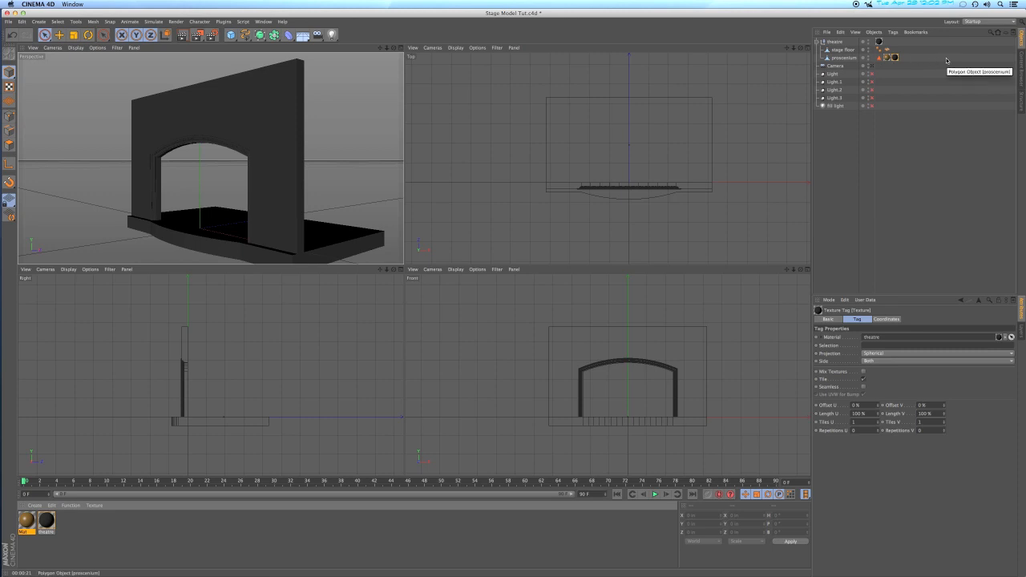
pyautogui.click(895, 57)
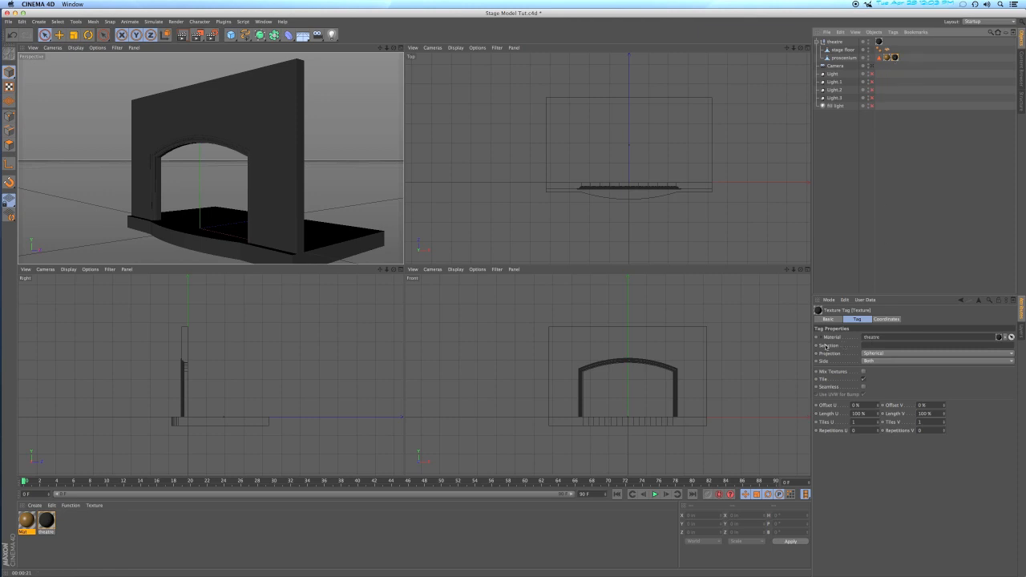
pyautogui.moveTo(812, 340); pyautogui.dragTo(1016, 351)
pyautogui.moveTo(880, 58); pyautogui.dragTo(888, 344)
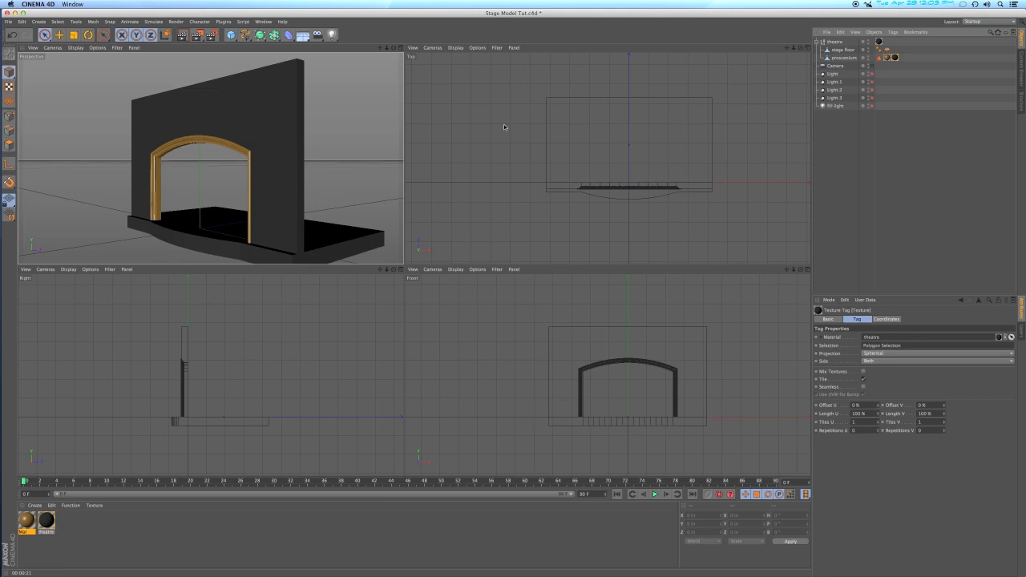
# Step: Re-enable all the lights and render the perspective view through the scene camera
pyautogui.click(817, 42)
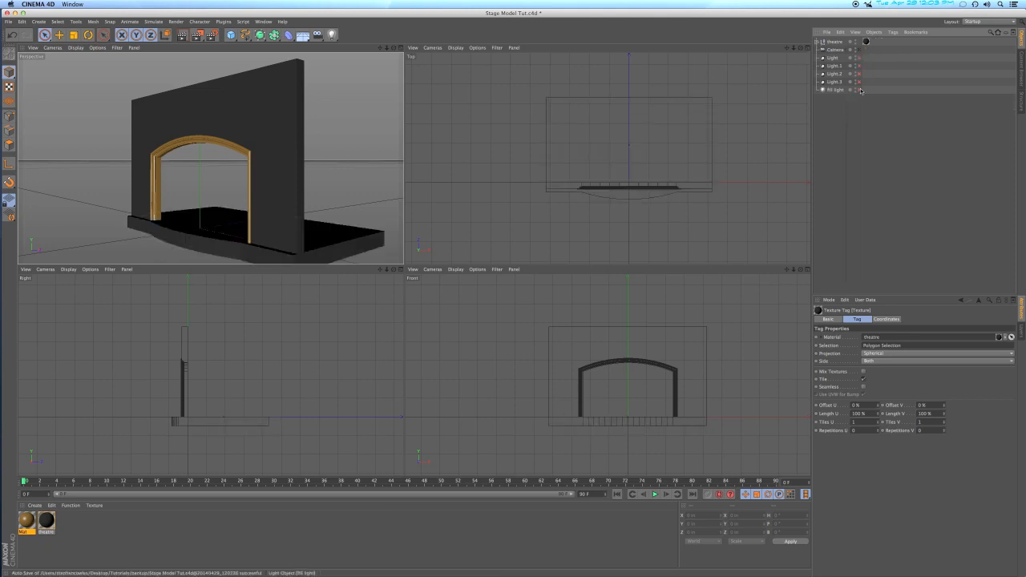
pyautogui.moveTo(860, 91); pyautogui.dragTo(861, 57)
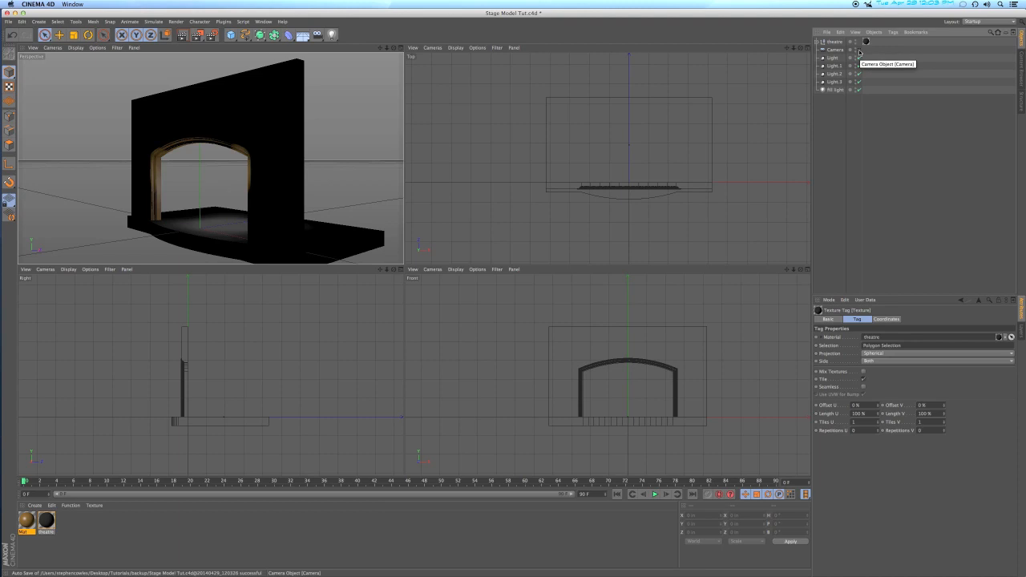
pyautogui.click(859, 50)
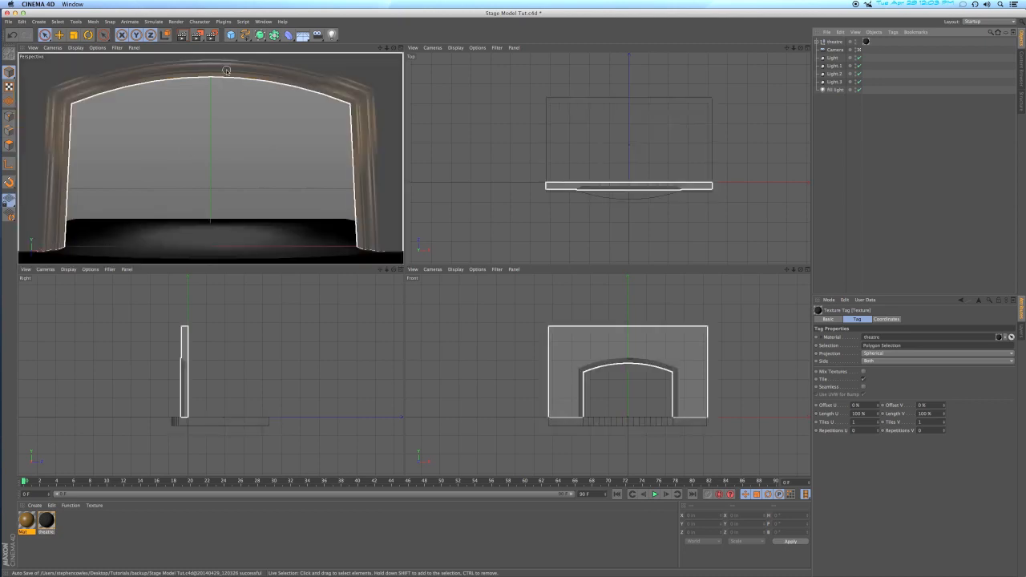
pyautogui.click(309, 70)
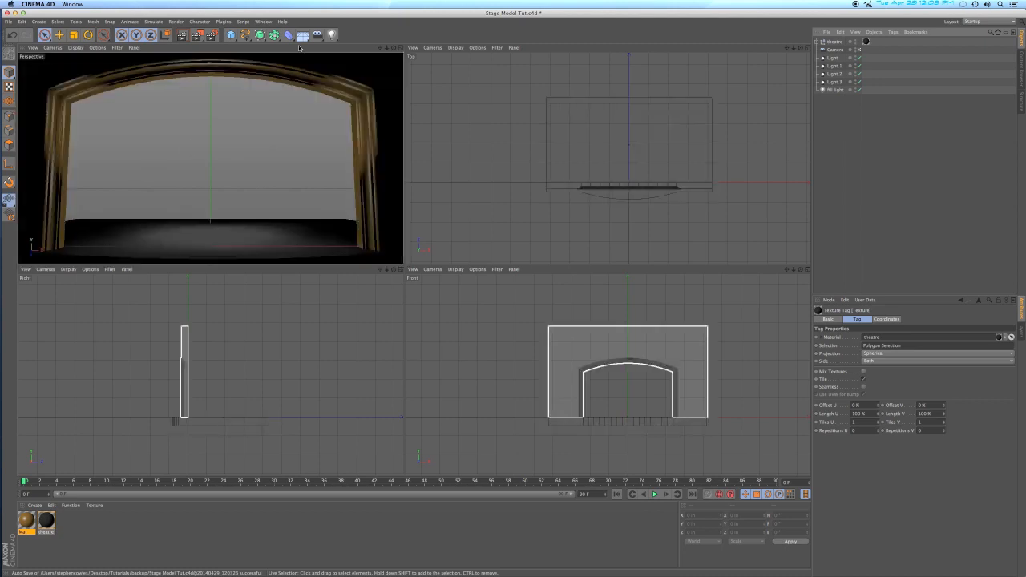
pyautogui.click(183, 36)
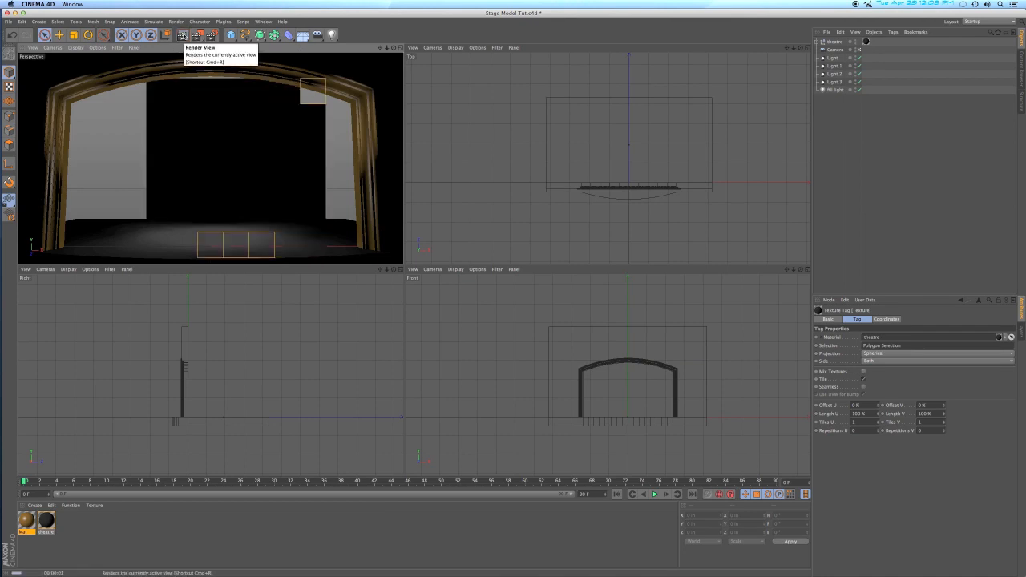
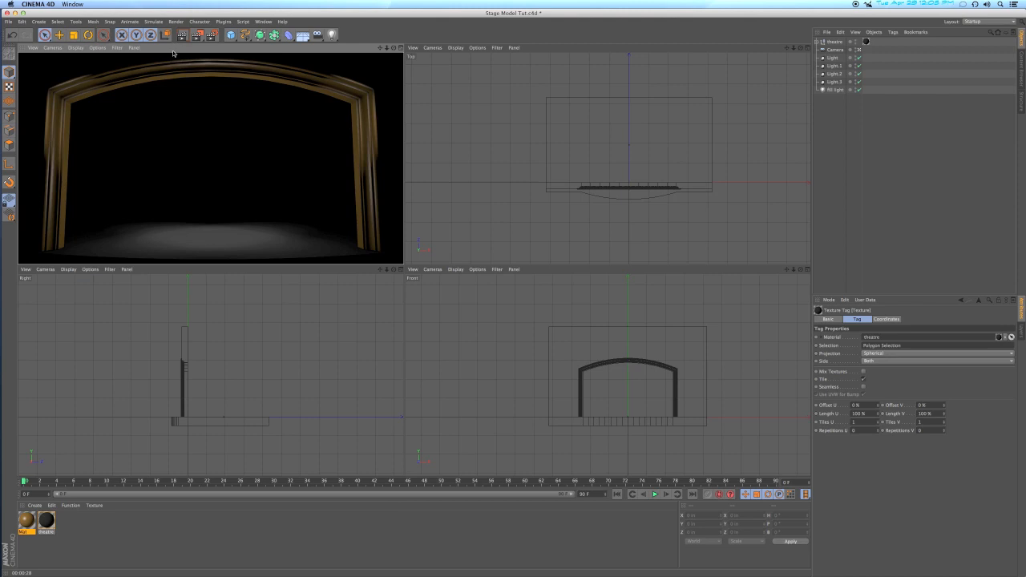
# Step: Create a new material named person, turn off its specular channel and show its color settings
pyautogui.doubleClick(116, 531)
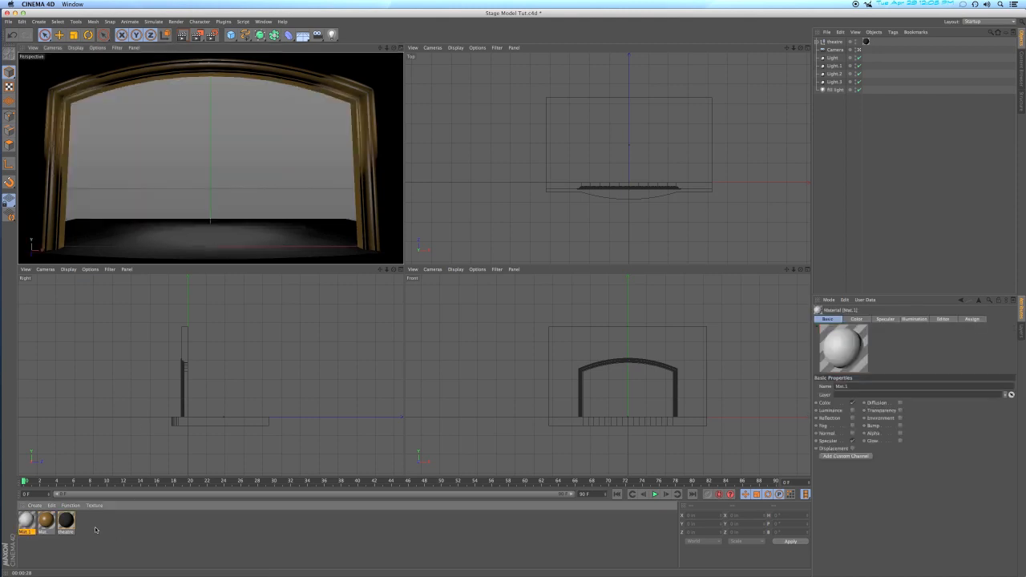
pyautogui.doubleClick(27, 522)
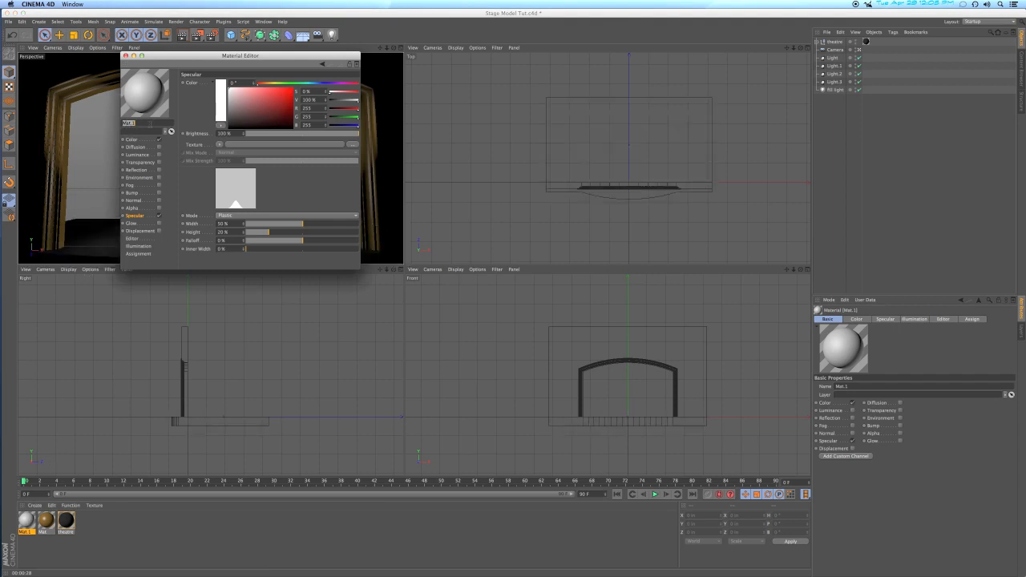
pyautogui.write('person')
pyautogui.press('Return')
pyautogui.click(158, 216)
pyautogui.click(133, 139)
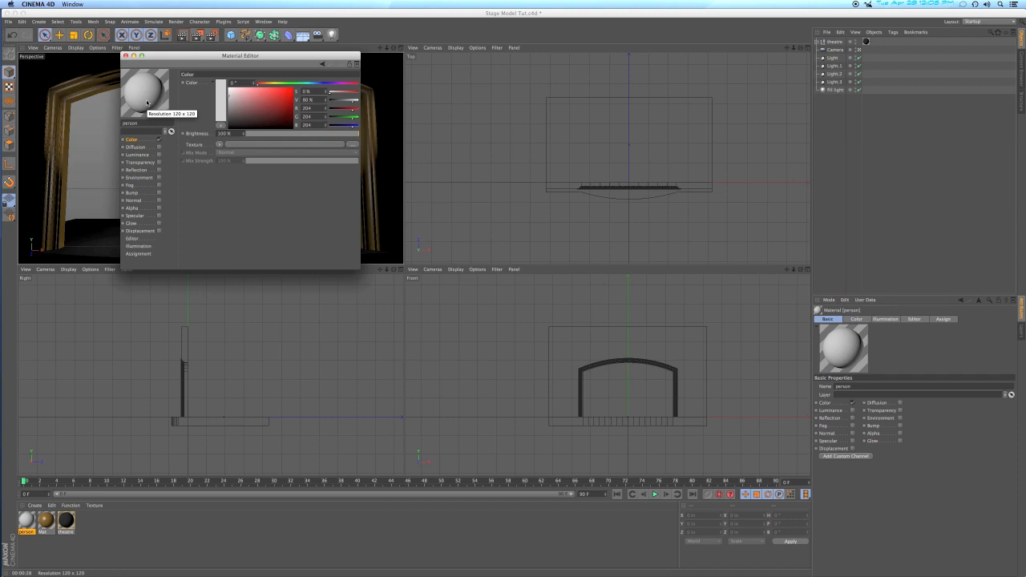
# Step: Set the person material's preview to Plane and load Businessman.tif as its color texture, copying the image into the project
pyautogui.rightClick(147, 101)
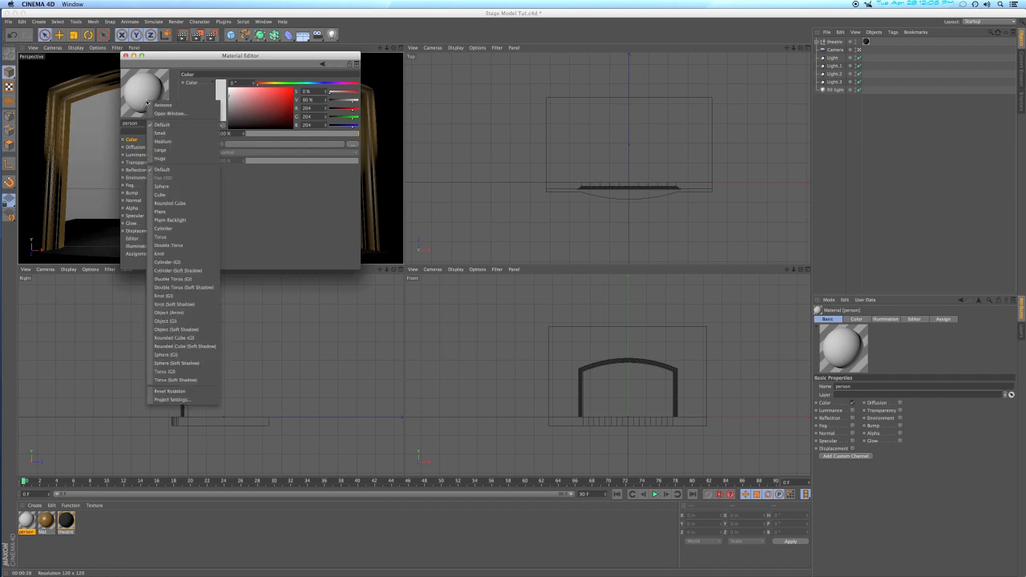
pyautogui.click(165, 212)
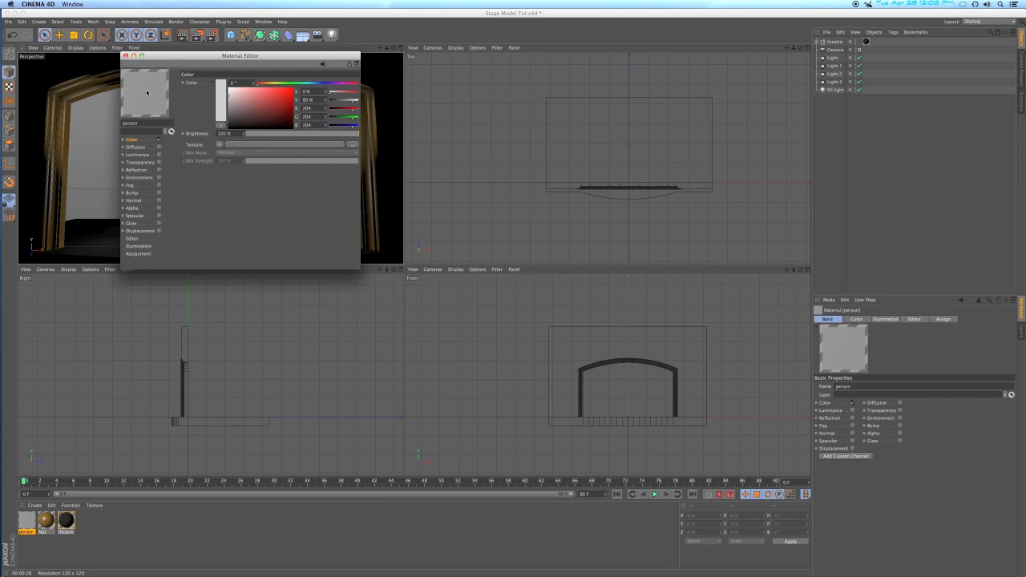
pyautogui.click(220, 146)
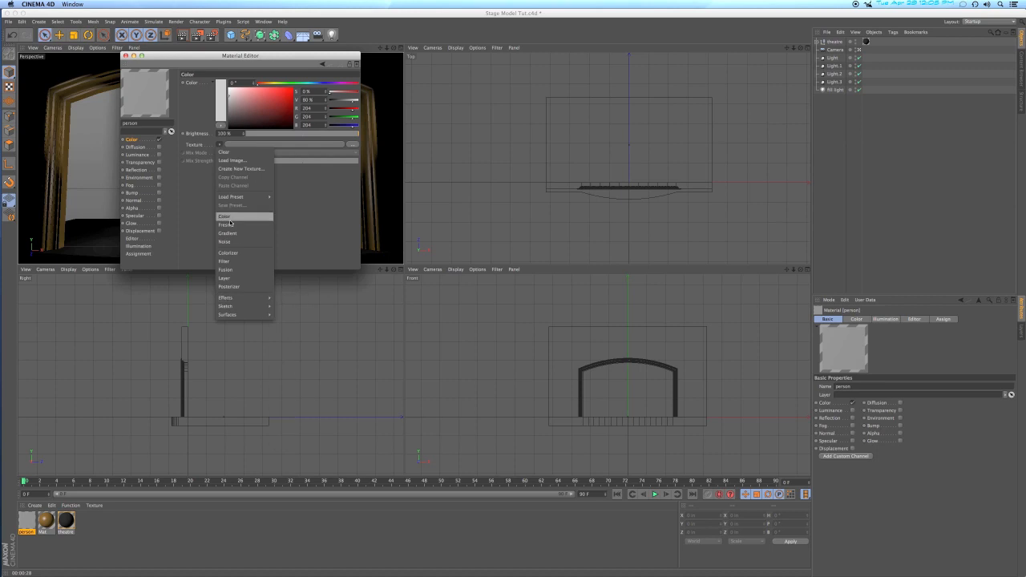
pyautogui.click(218, 144)
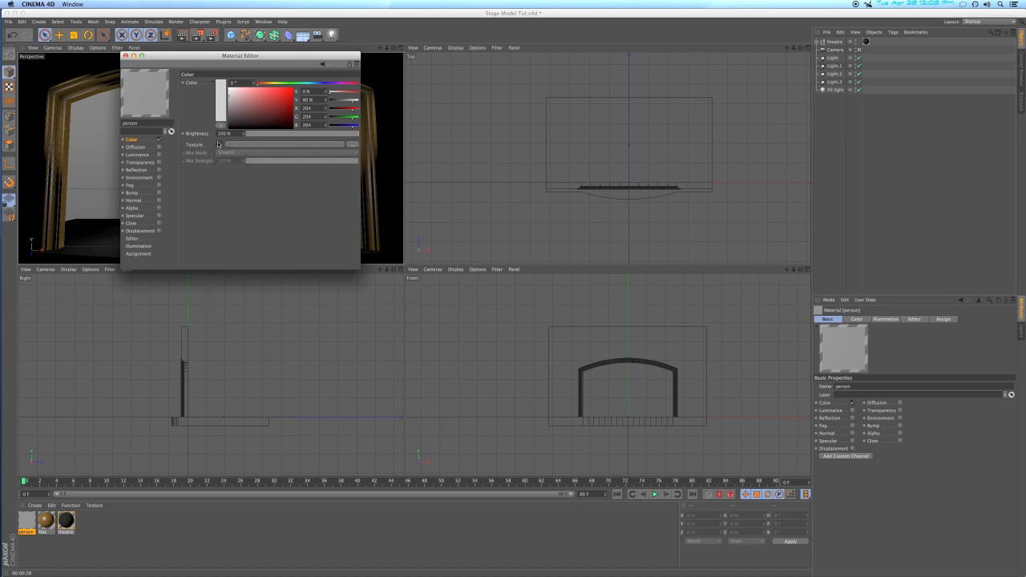
pyautogui.click(350, 145)
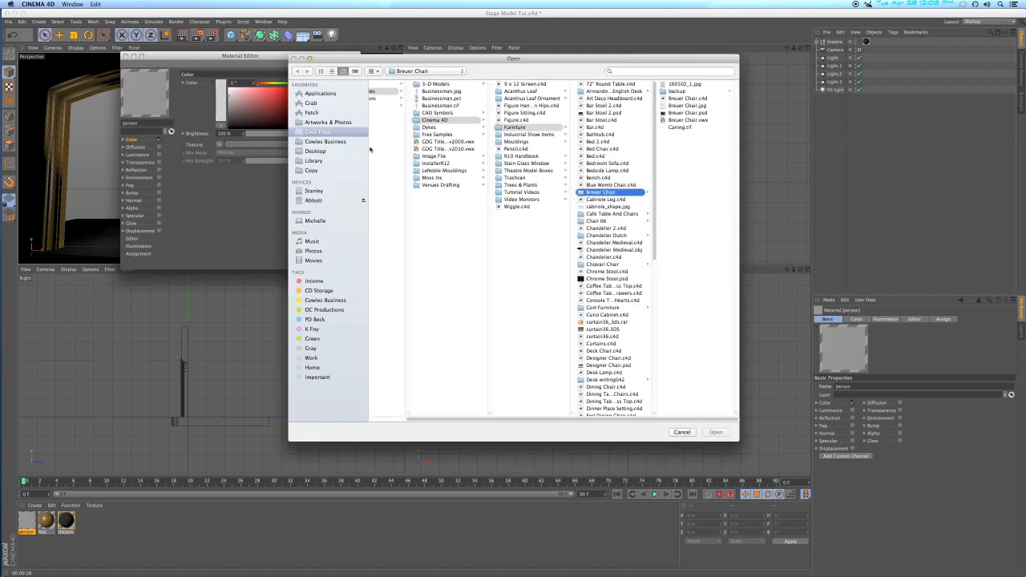
pyautogui.click(324, 133)
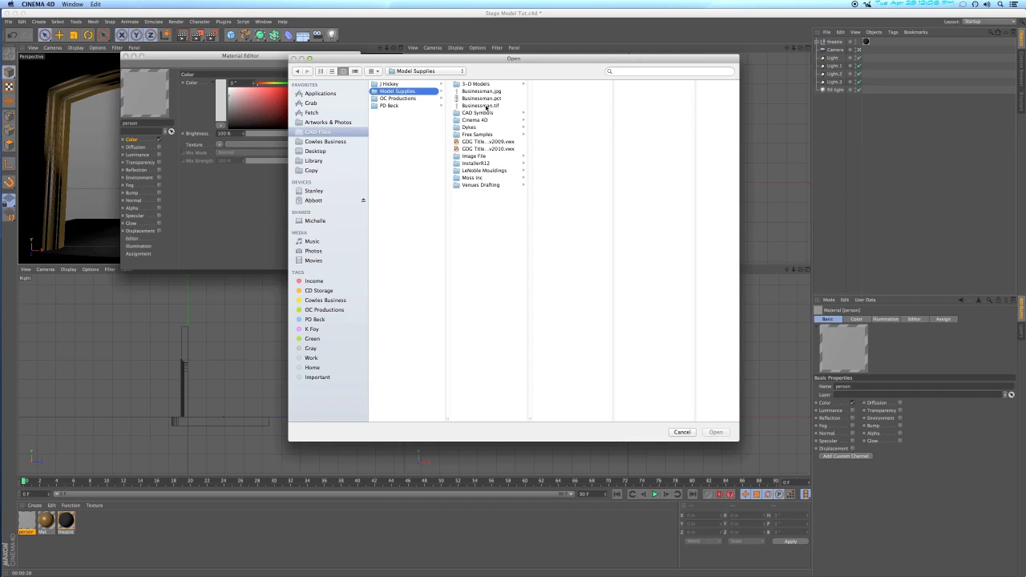
pyautogui.doubleClick(474, 106)
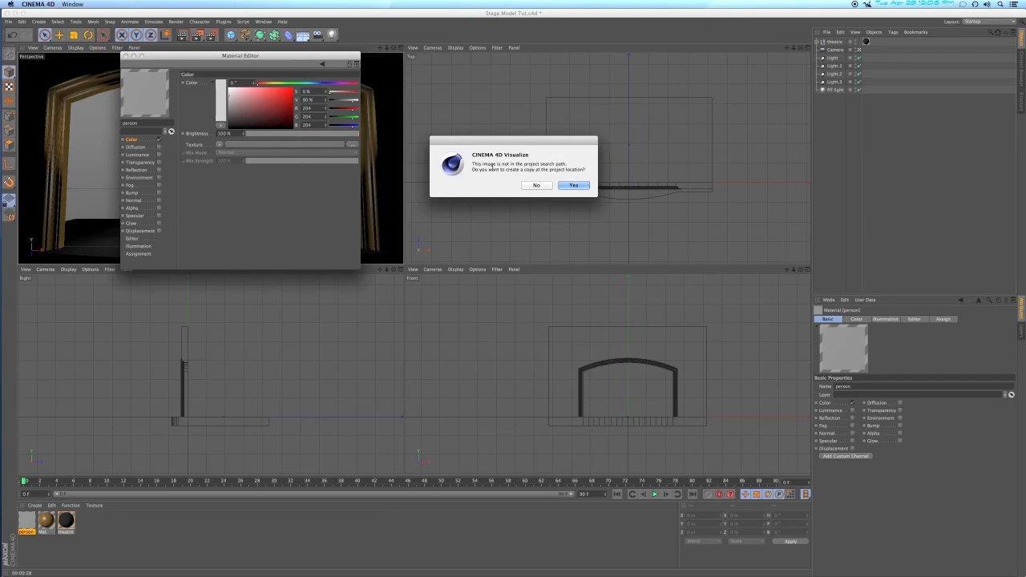
pyautogui.click(574, 186)
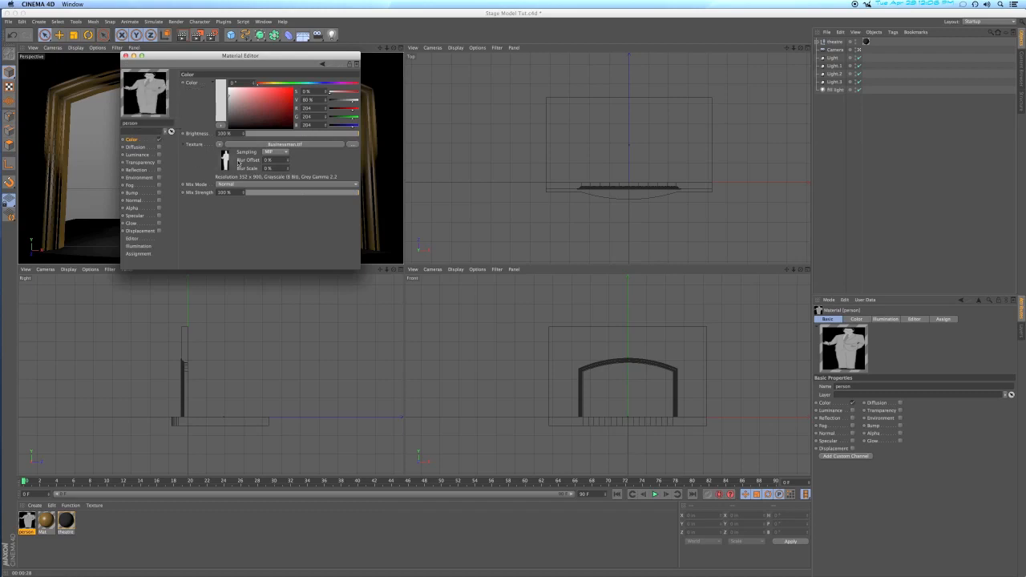
# Step: Enable the person material's alpha channel with Businessman.tif as its texture, copied into the project, and close the Material Editor
pyautogui.click(159, 208)
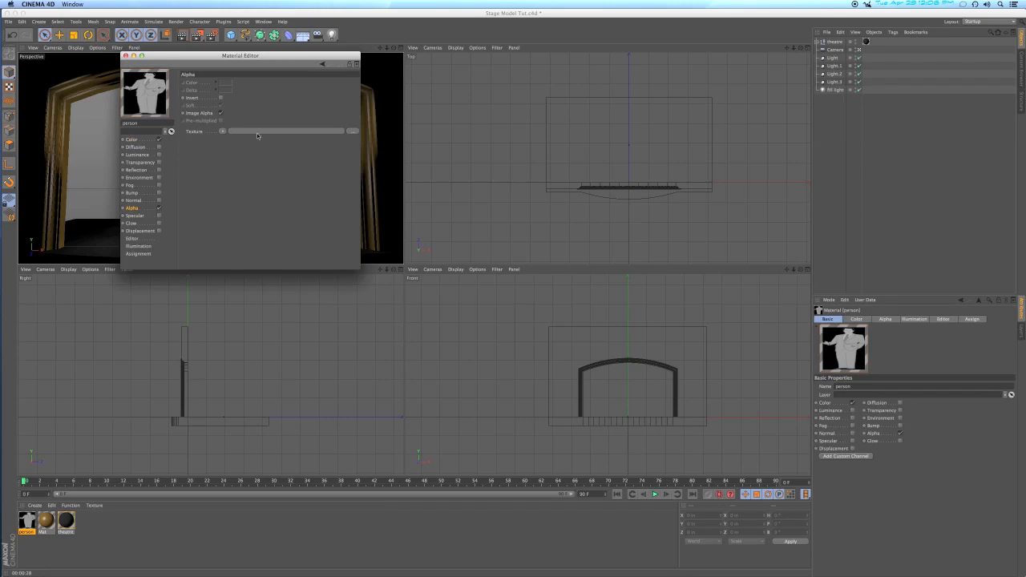
pyautogui.click(350, 132)
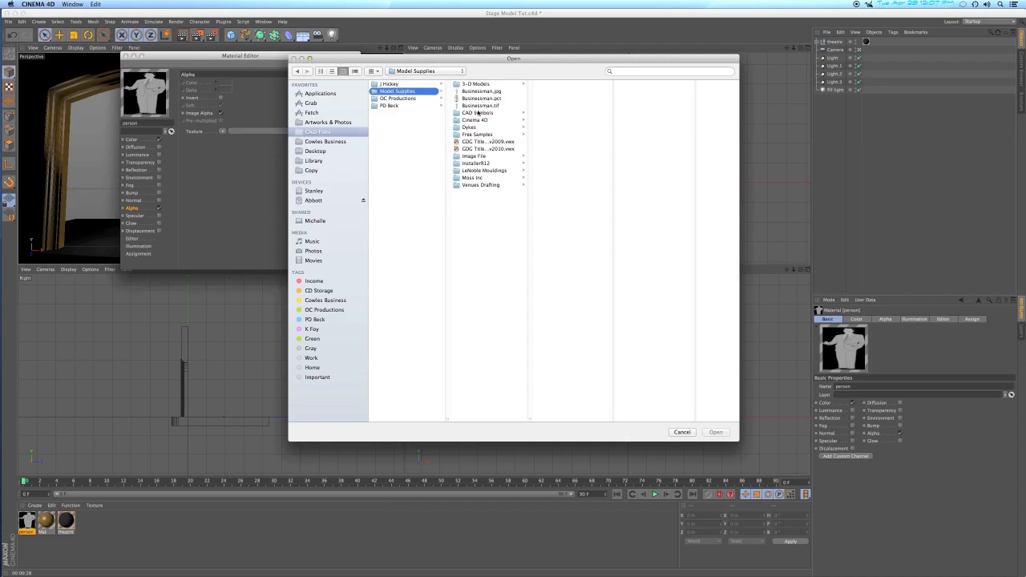
pyautogui.click(480, 106)
pyautogui.doubleClick(480, 105)
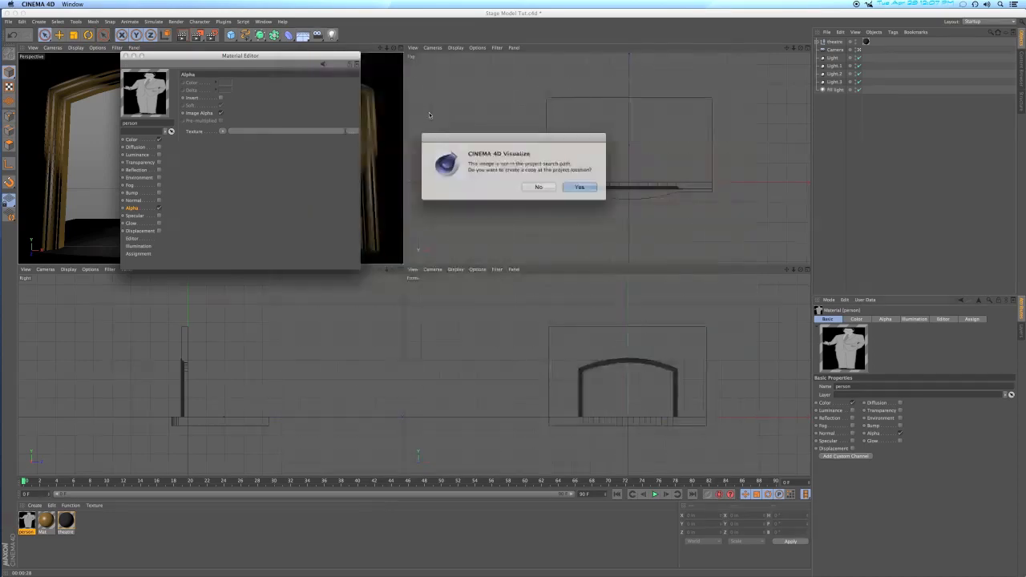
pyautogui.click(573, 186)
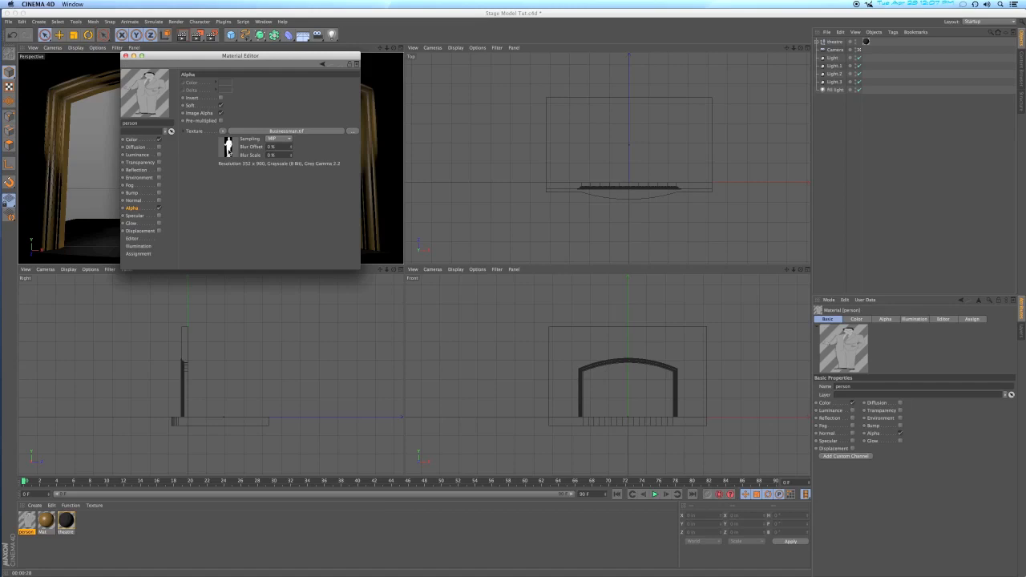
pyautogui.click(229, 150)
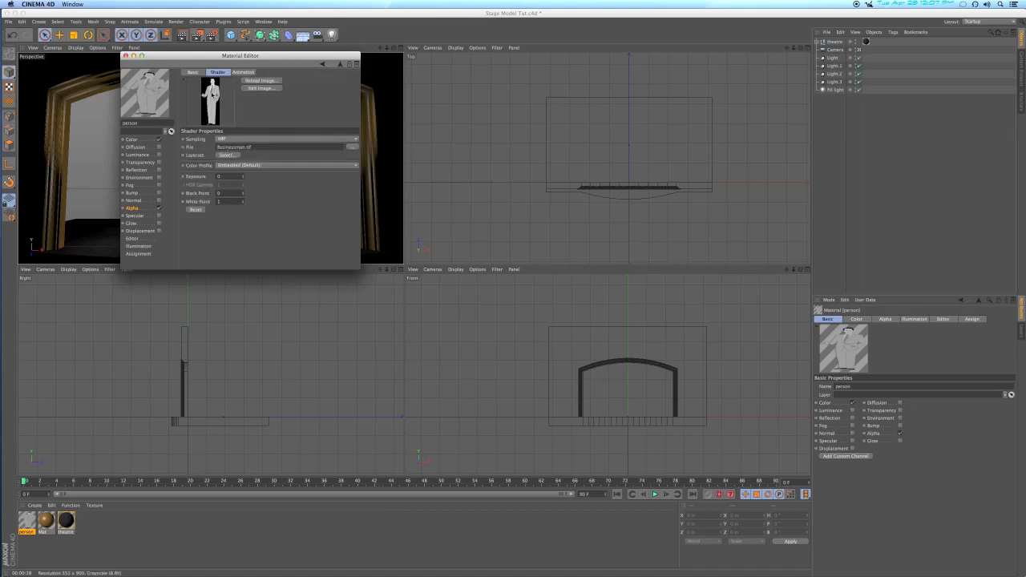
pyautogui.moveTo(206, 87)
pyautogui.click(143, 208)
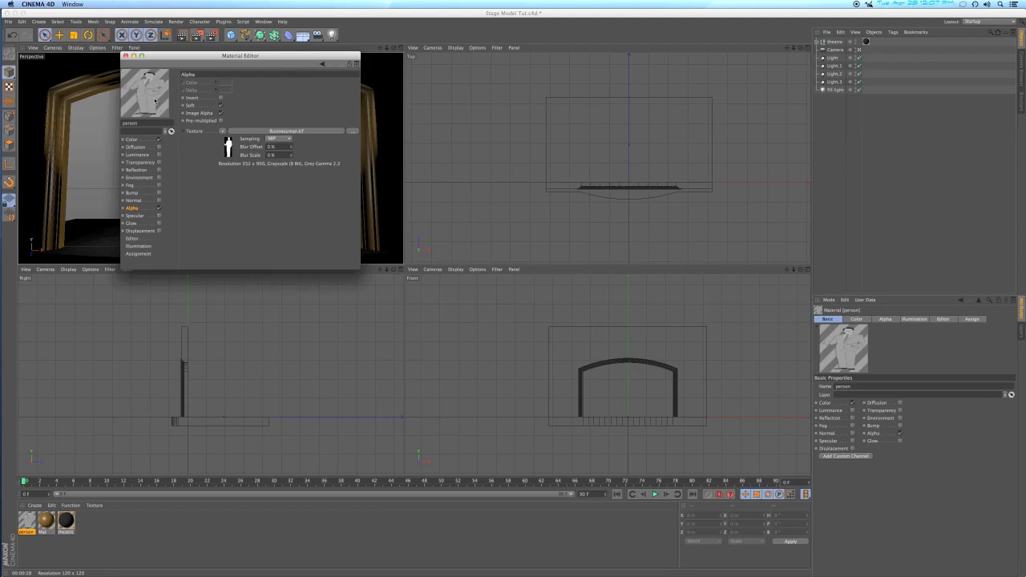
pyautogui.click(125, 56)
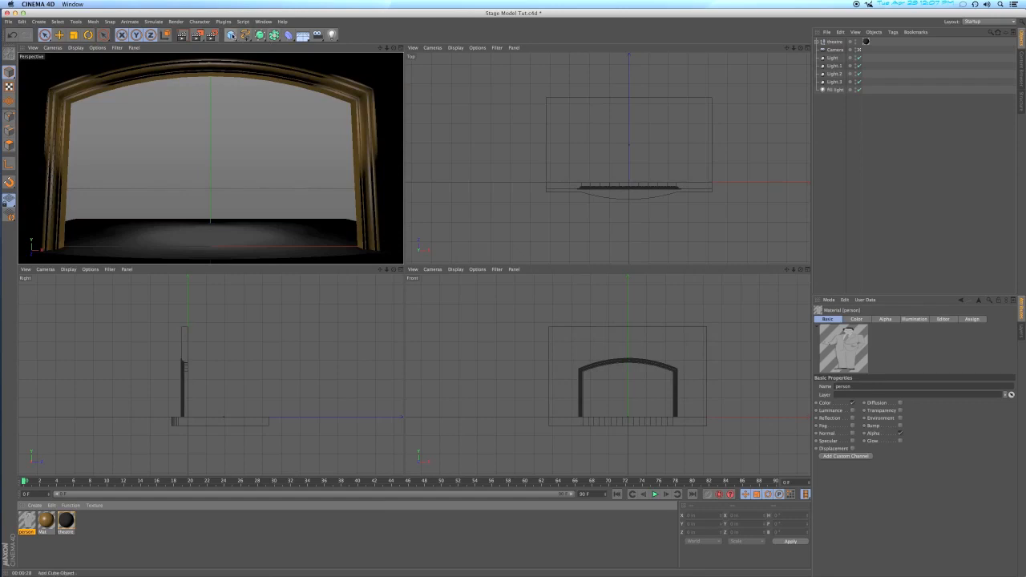
# Step: Add a plane primitive and set its orientation to -Z
pyautogui.click(230, 35)
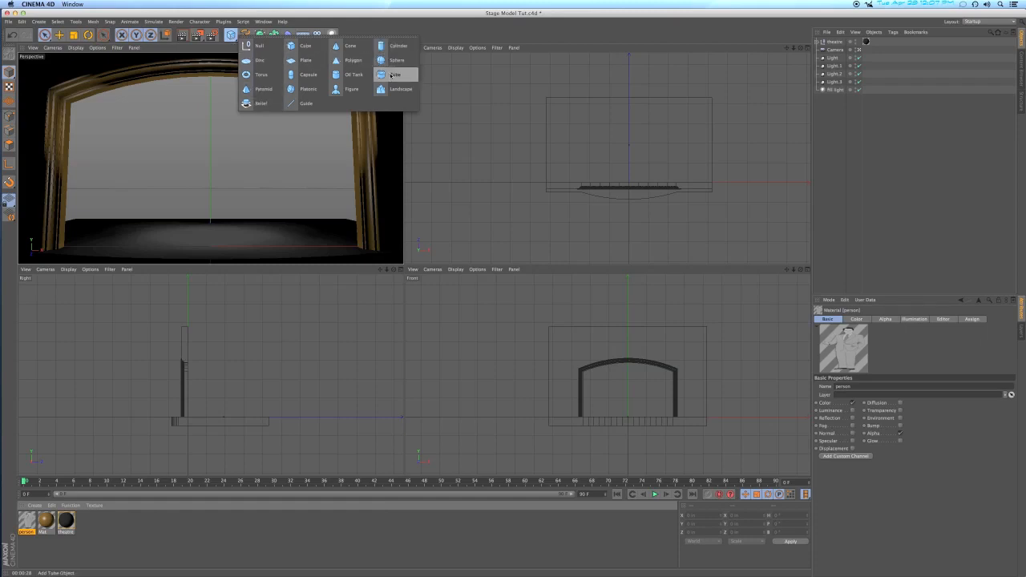
pyautogui.click(304, 63)
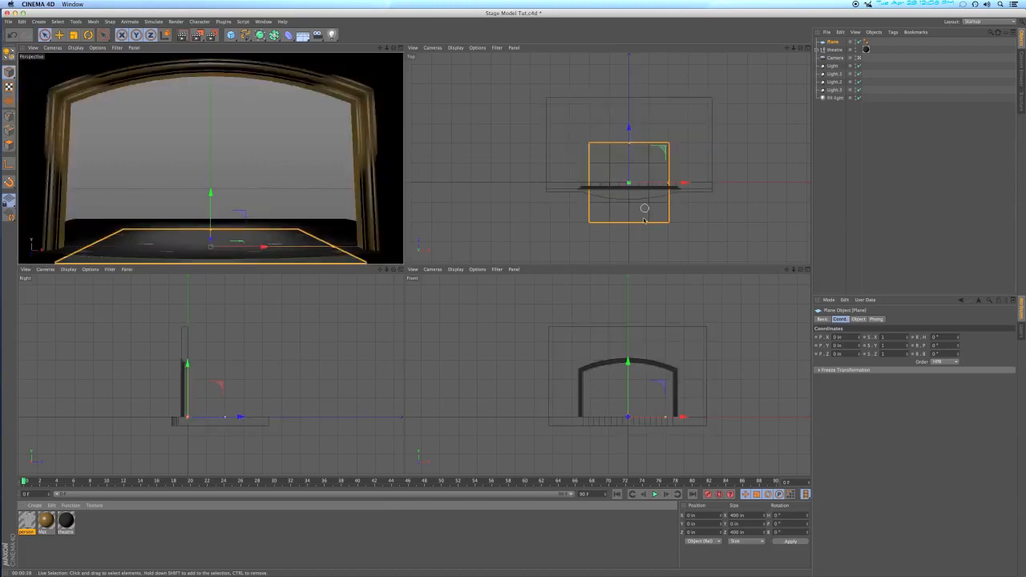
pyautogui.click(858, 319)
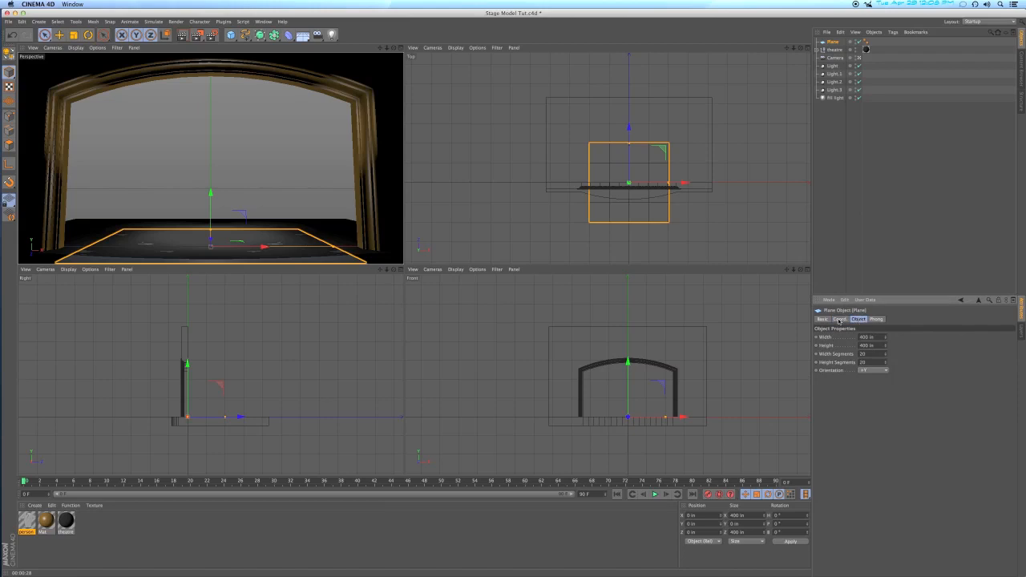
pyautogui.keyDown('shift'); pyautogui.click(839, 320); pyautogui.keyUp('shift')
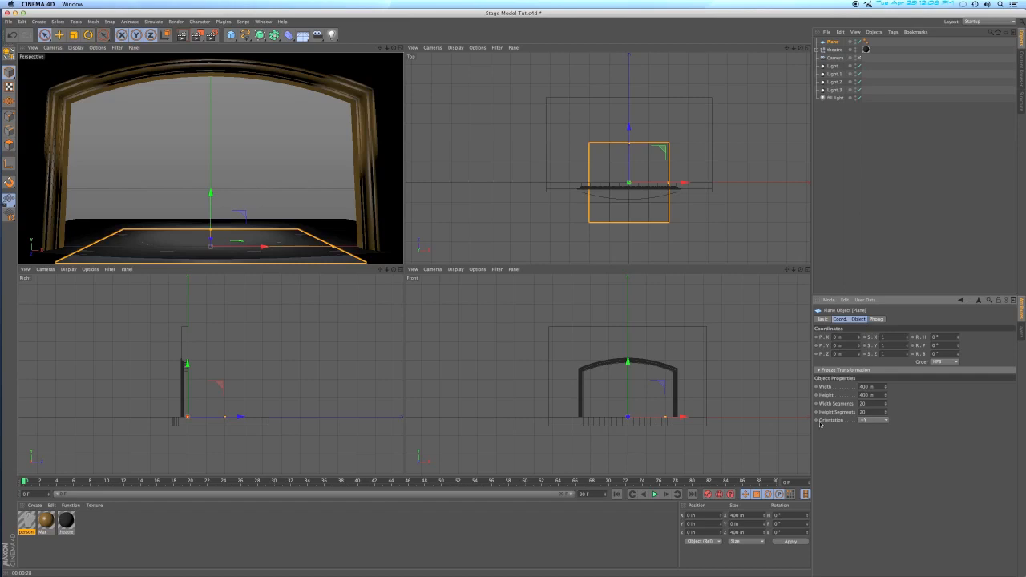
pyautogui.click(879, 423)
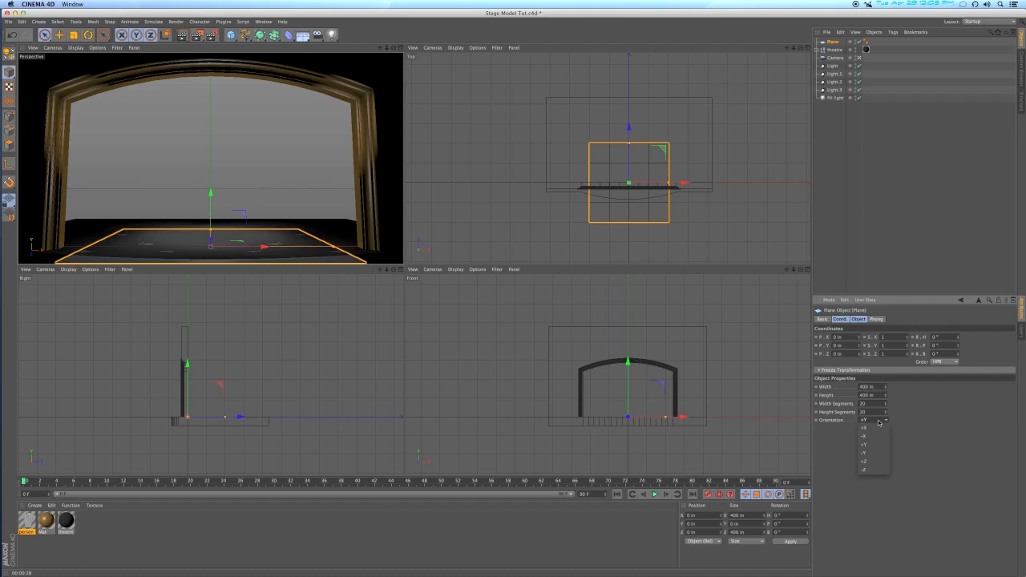
pyautogui.click(874, 462)
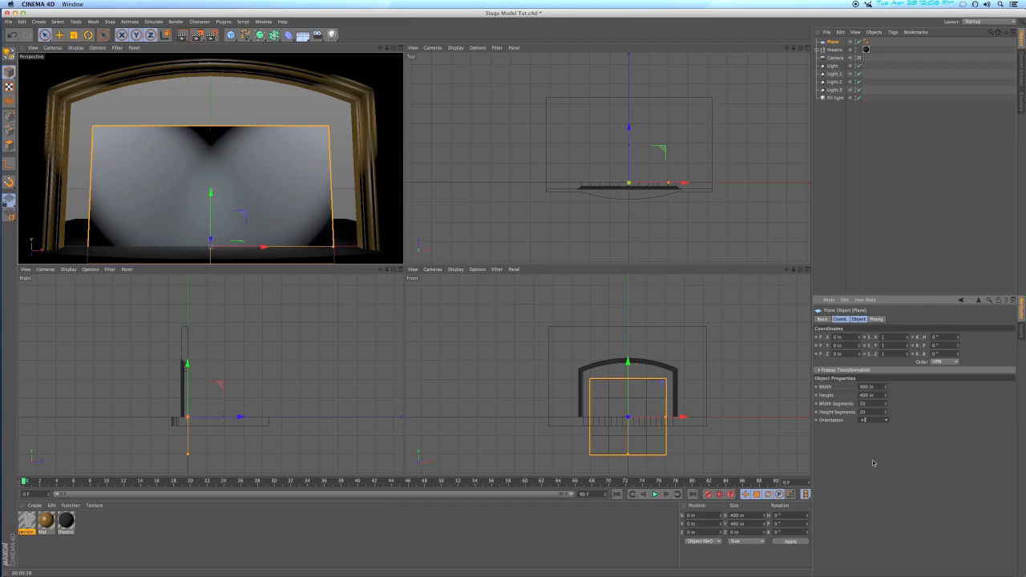
pyautogui.click(883, 420)
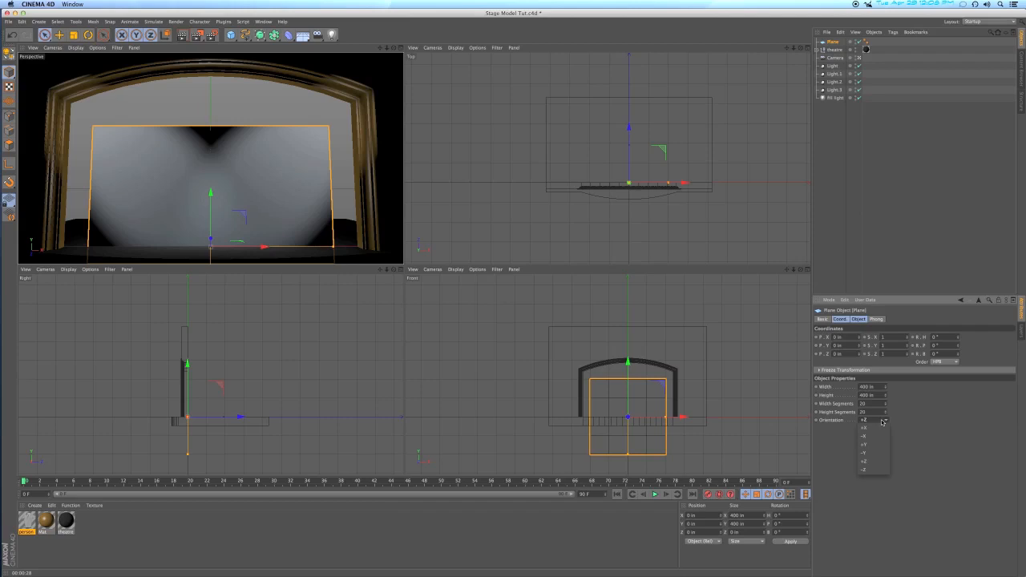
pyautogui.click(874, 471)
# Step: Size the plane to 30 in wide and 72 in high
pyautogui.click(878, 387)
pyautogui.write('30')
pyautogui.press('Tab')
pyautogui.write('72')
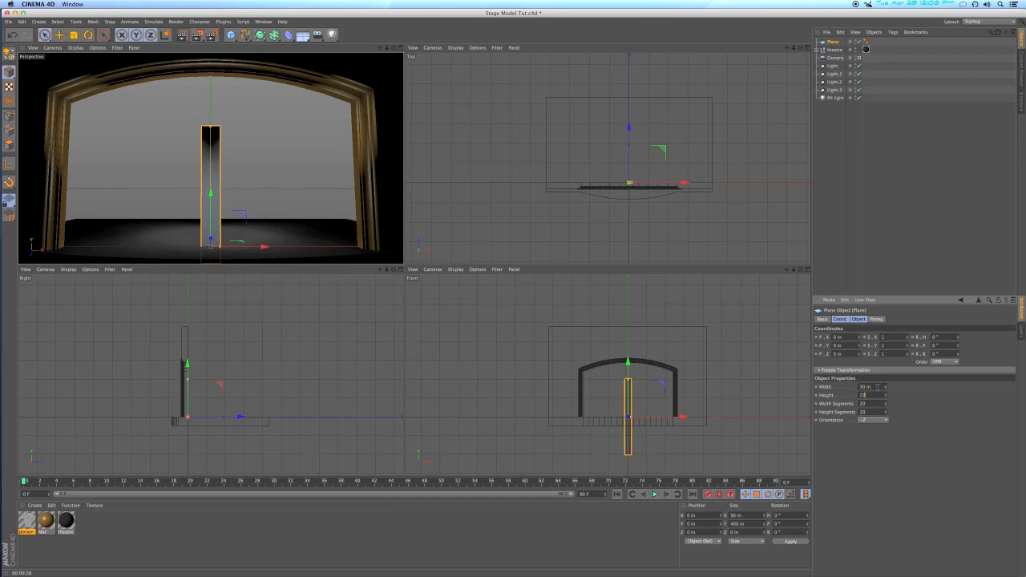
pyautogui.press('Return')
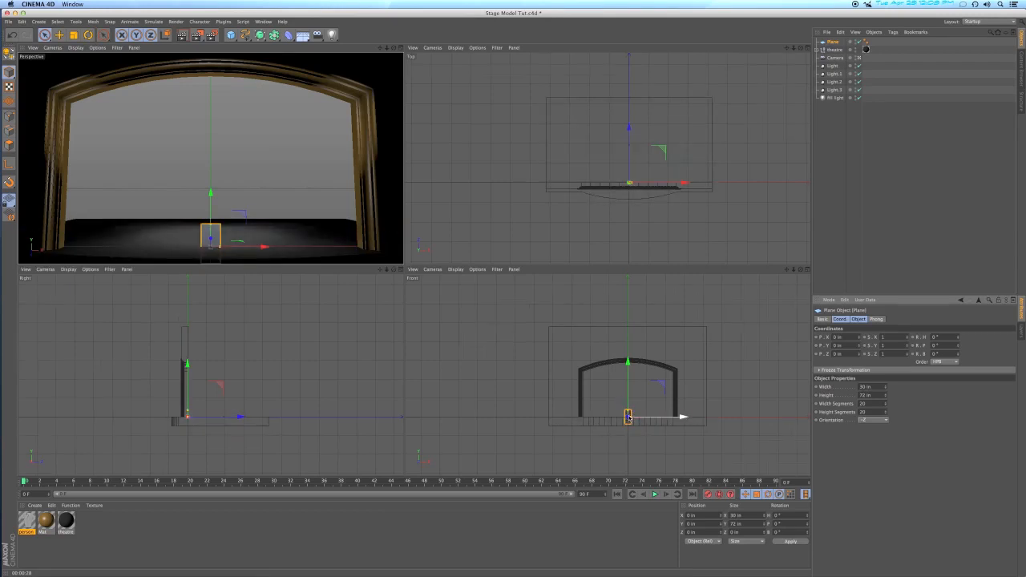
# Step: Position the plane on the stage floor at Y 36 in and Z 60 in
pyautogui.scroll(10, 630, 418)
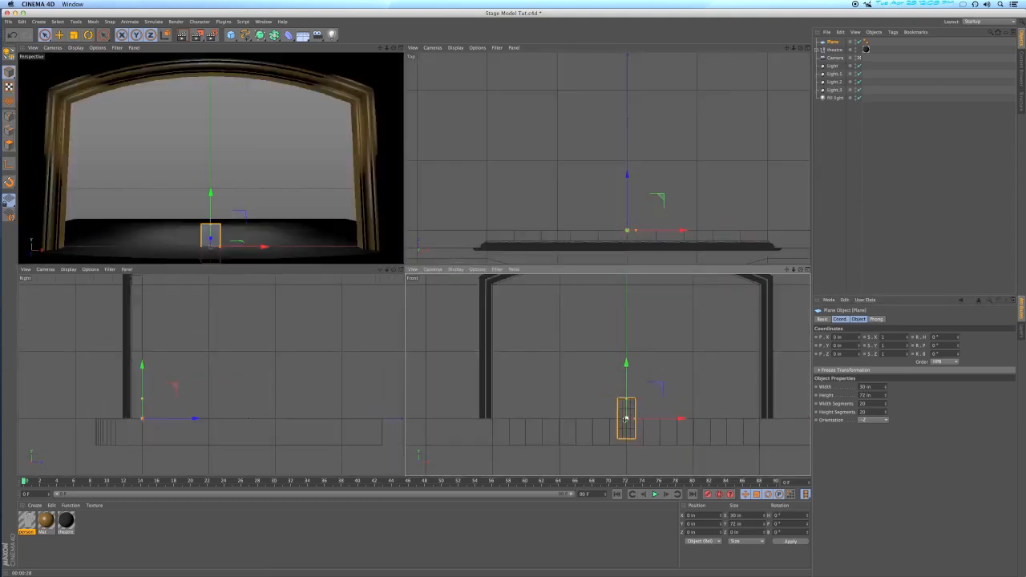
pyautogui.doubleClick(841, 346)
pyautogui.write('36')
pyautogui.press('Return')
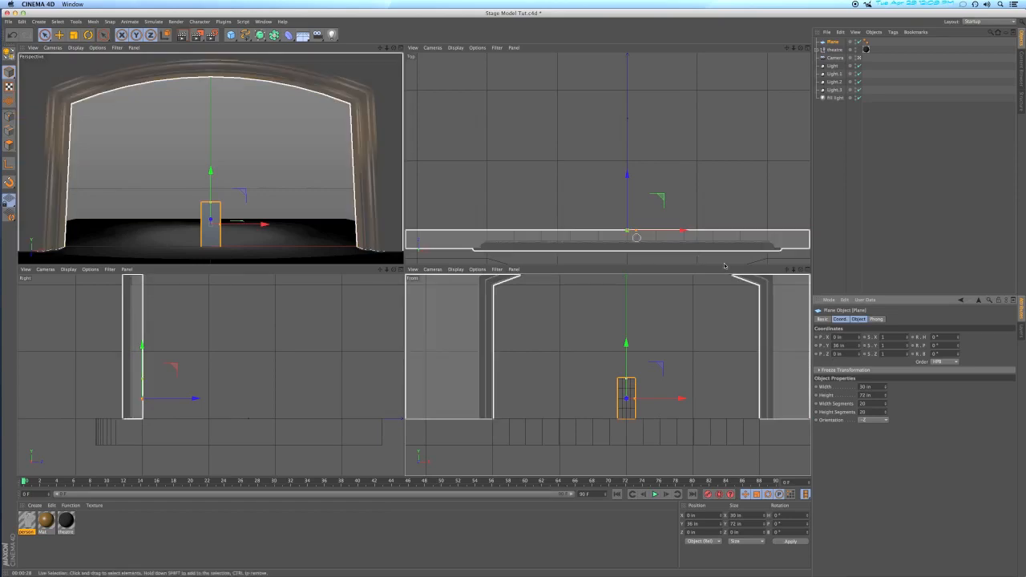
pyautogui.doubleClick(839, 354)
pyautogui.write('50')
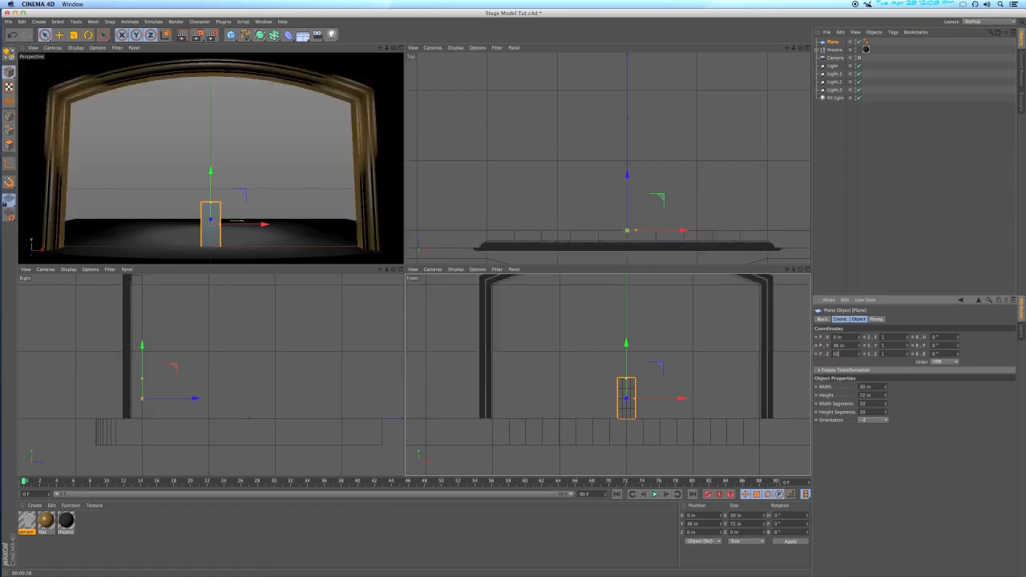
pyautogui.press('Return')
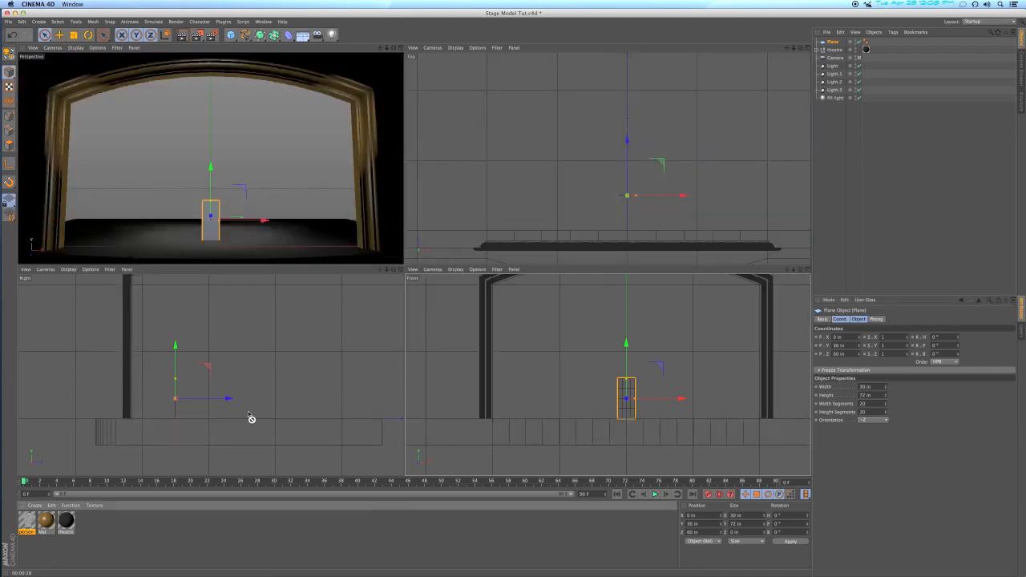
# Step: Apply the person material to the plane and rename the plane man
pyautogui.moveTo(807, 51); pyautogui.dragTo(835, 44)
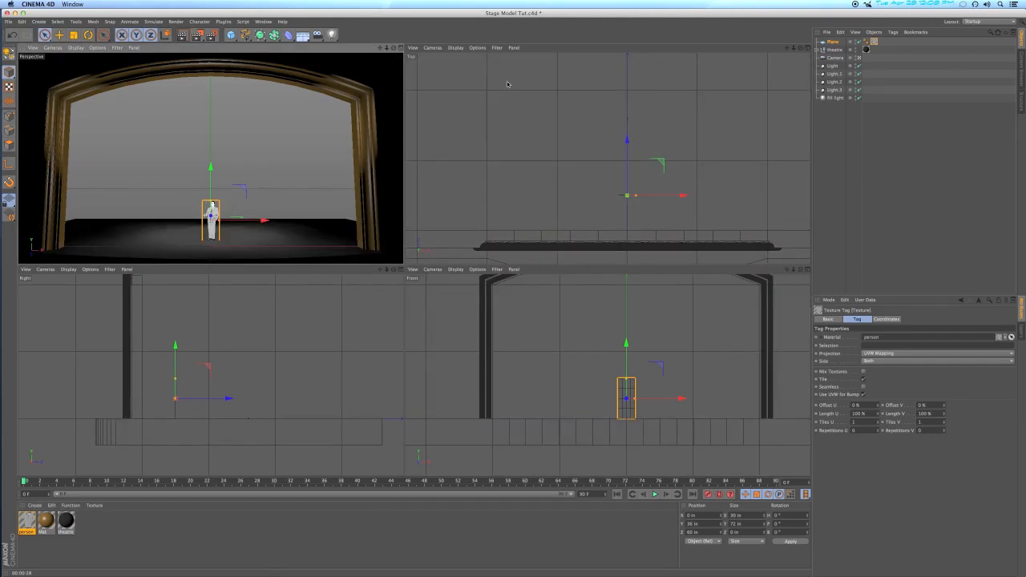
pyautogui.click(832, 127)
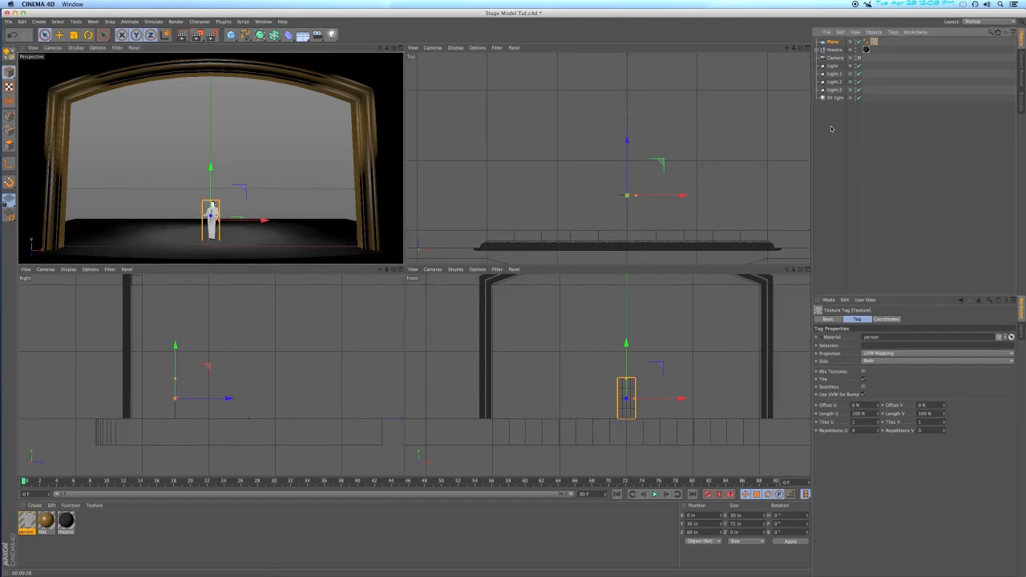
pyautogui.click(833, 42)
pyautogui.write('man')
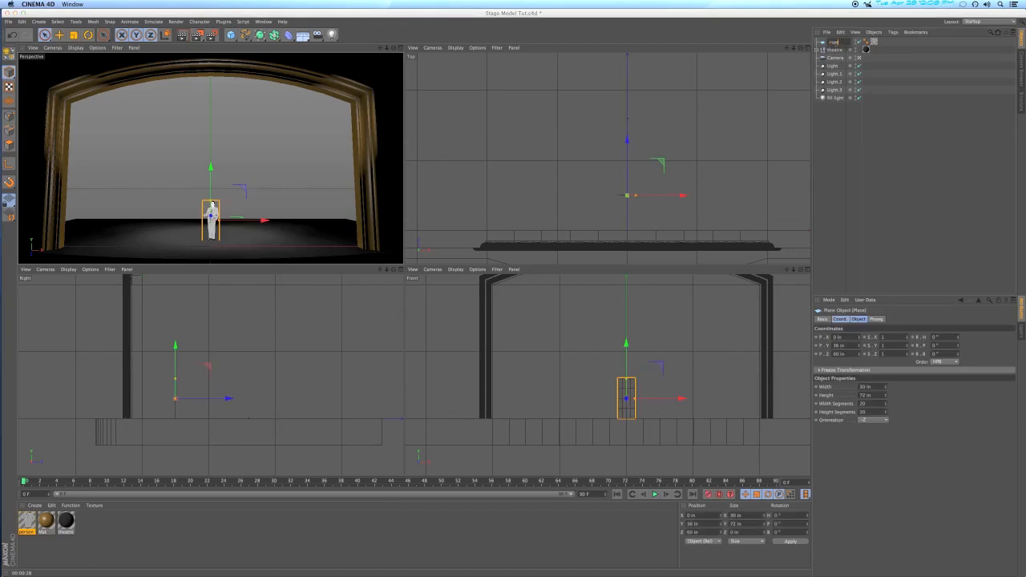
pyautogui.press('Return')
# Step: Deselect all objects and render the perspective view with the standing figure on stage
pyautogui.click(798, 74)
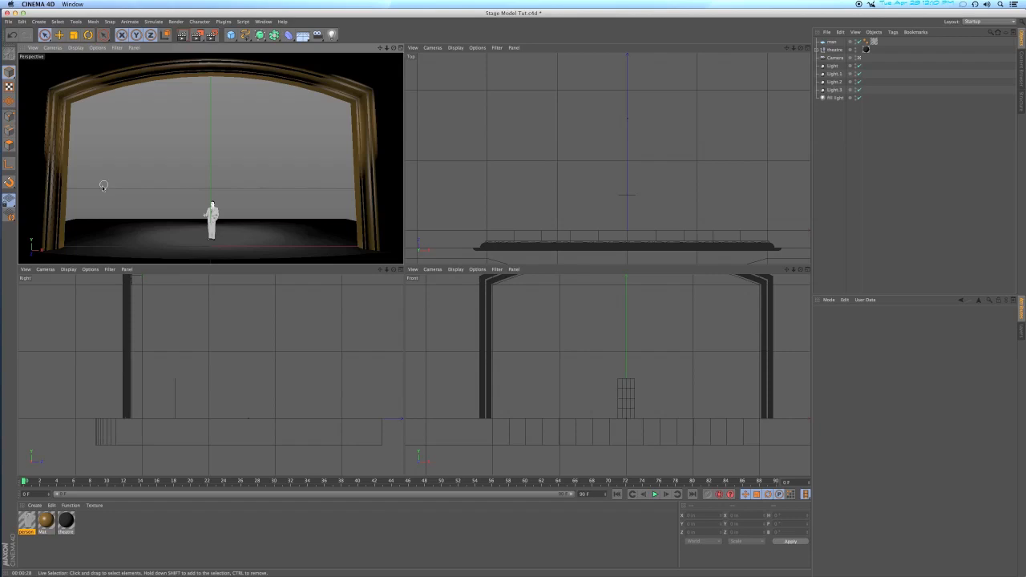
pyautogui.click(183, 36)
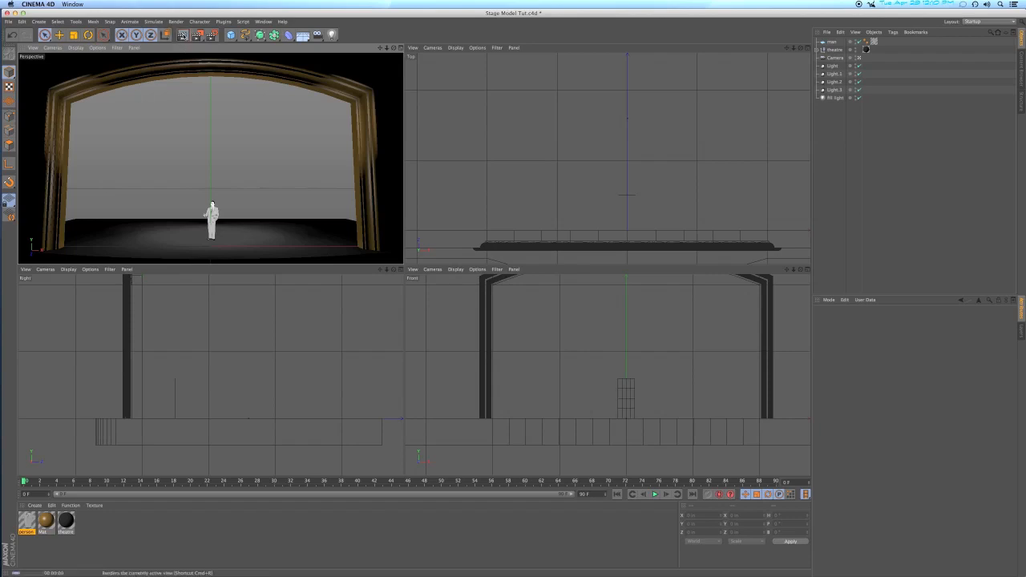